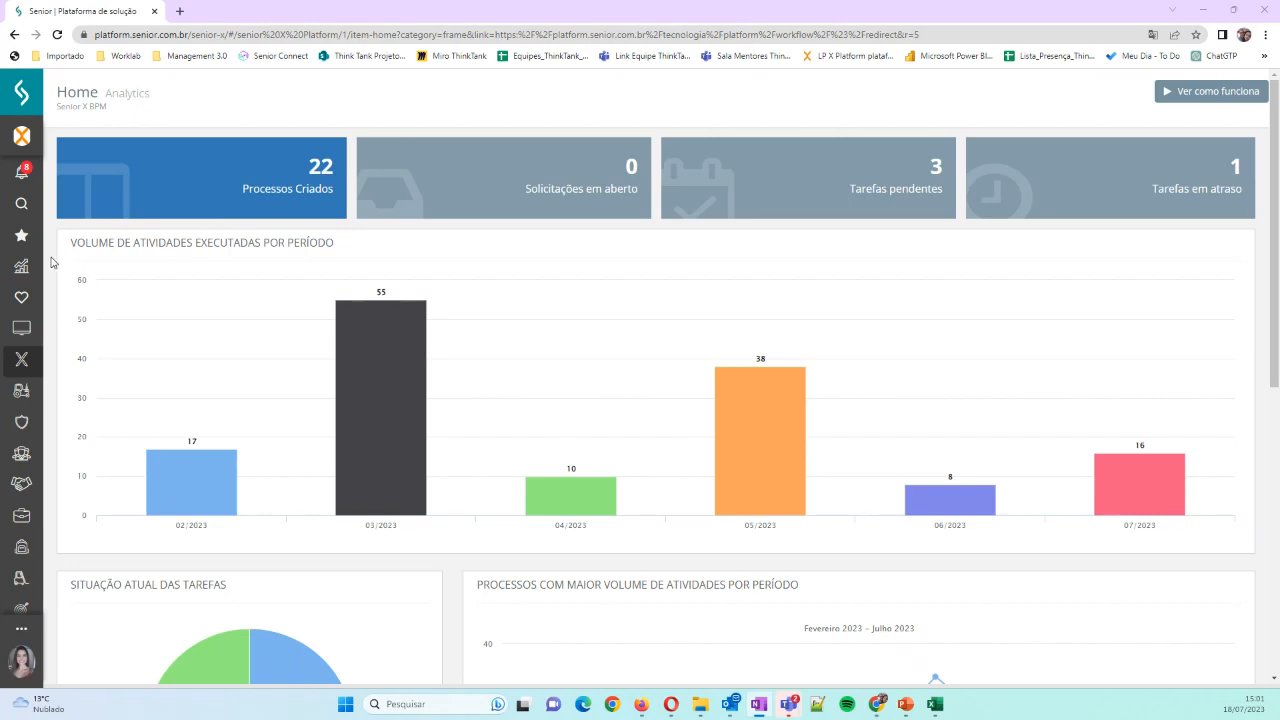
Open the Formulários list in the BPM settings and start adding a new form
click(21, 362)
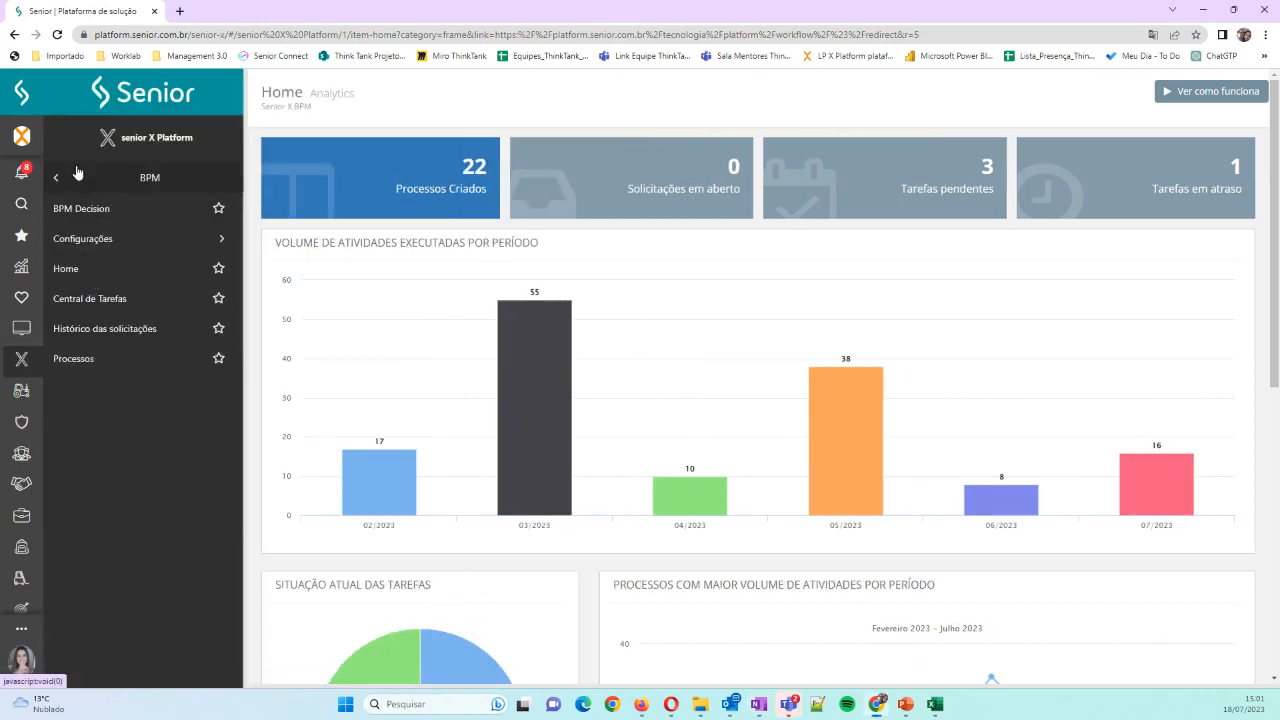
click(79, 242)
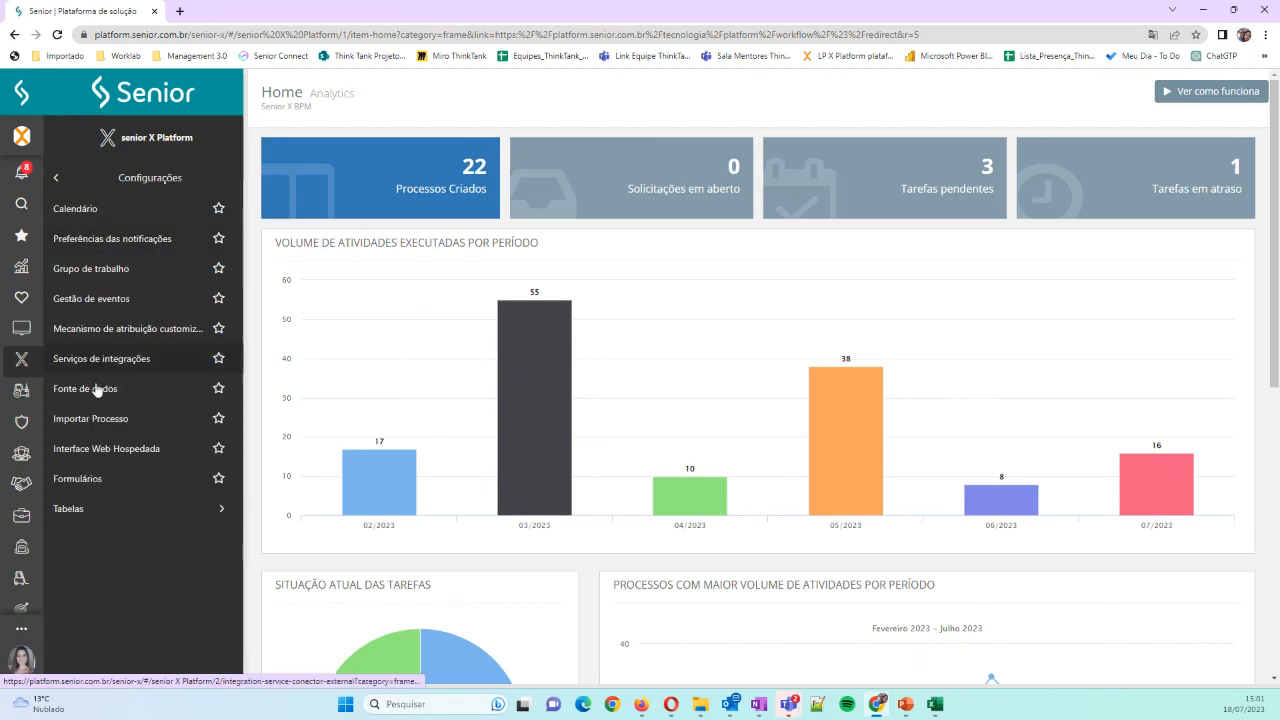
click(103, 484)
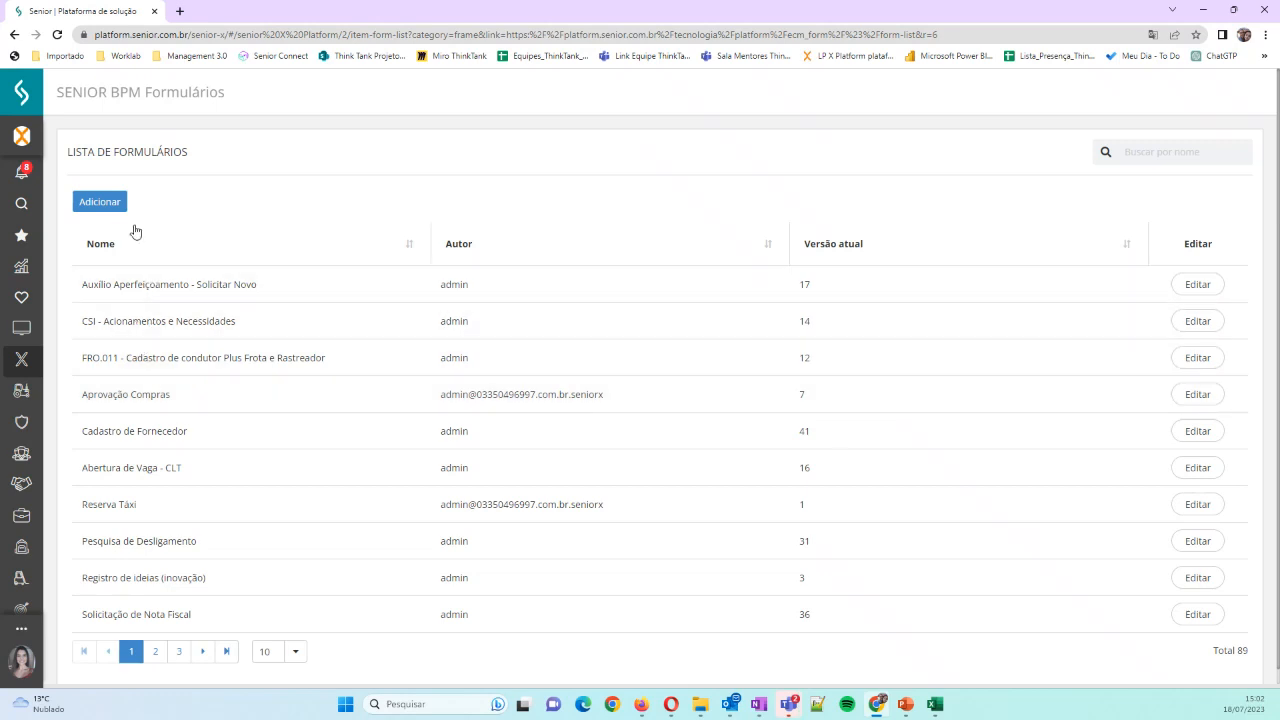
click(100, 201)
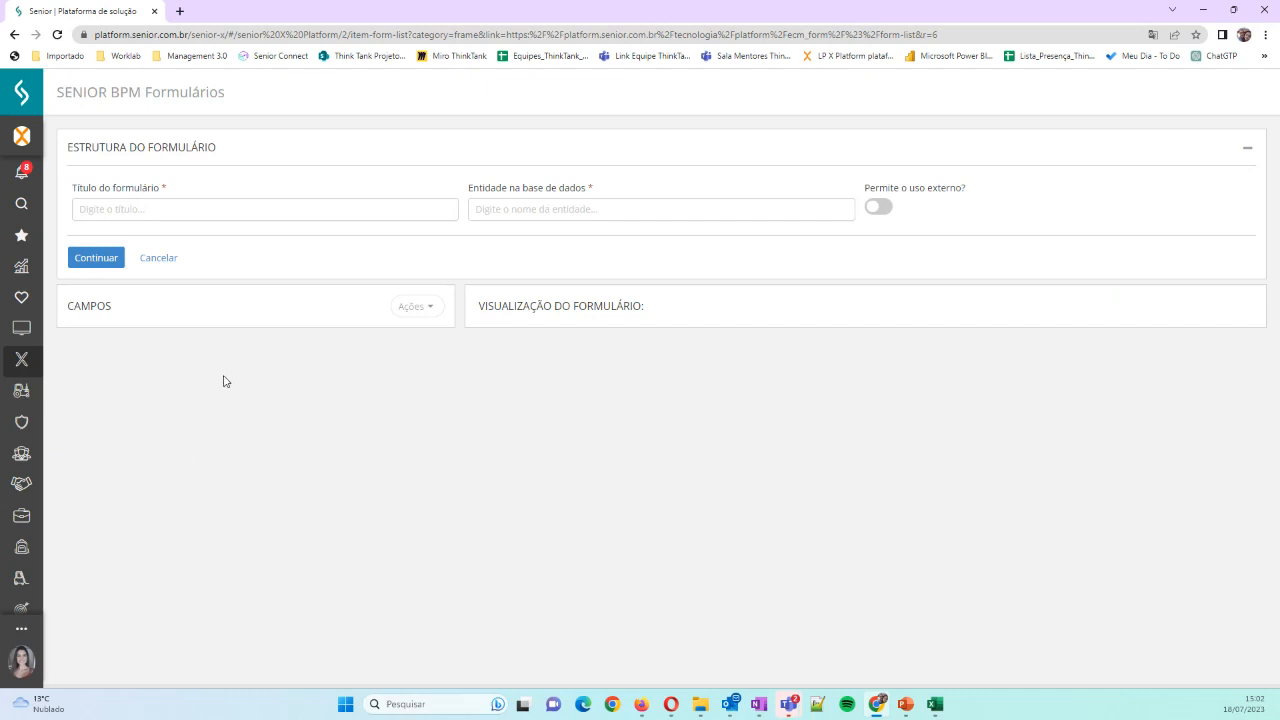
Title the form "Aprovação de Férias", set its database entity to "aprovao_de_ferias" and continue to the field definitions
click(192, 208)
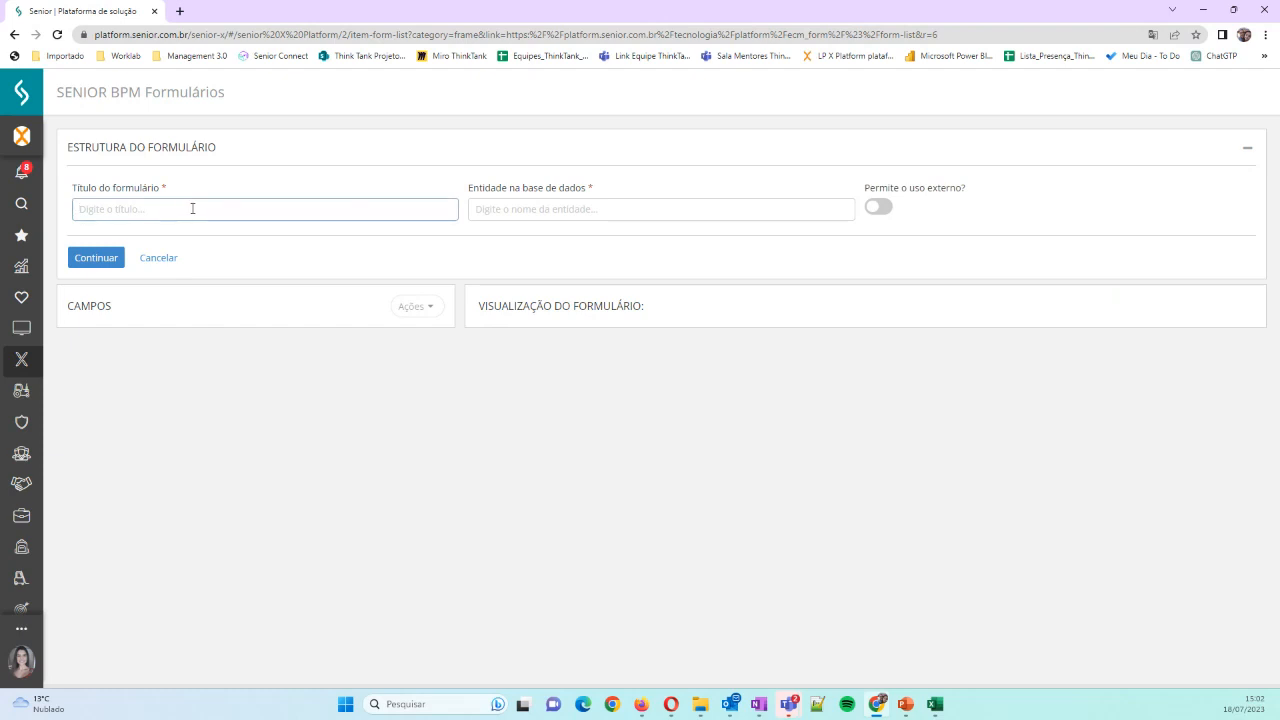
text(Aprov)
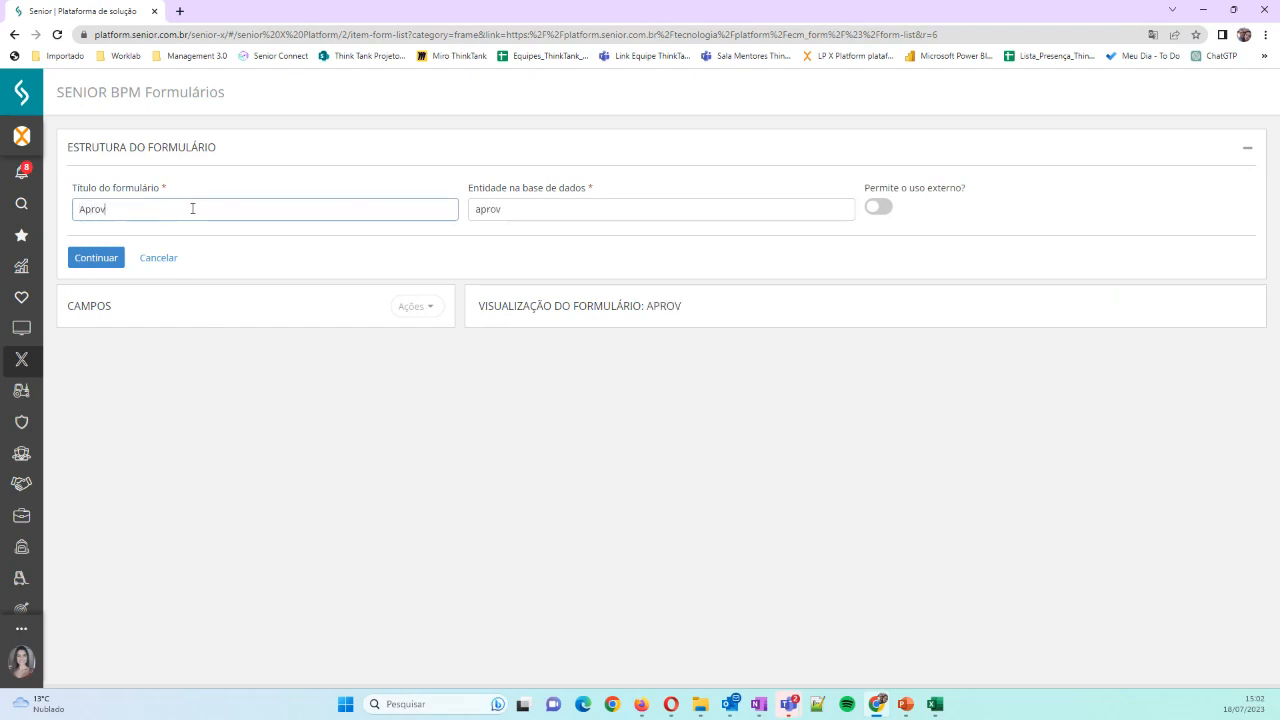
text(ação de Férias)
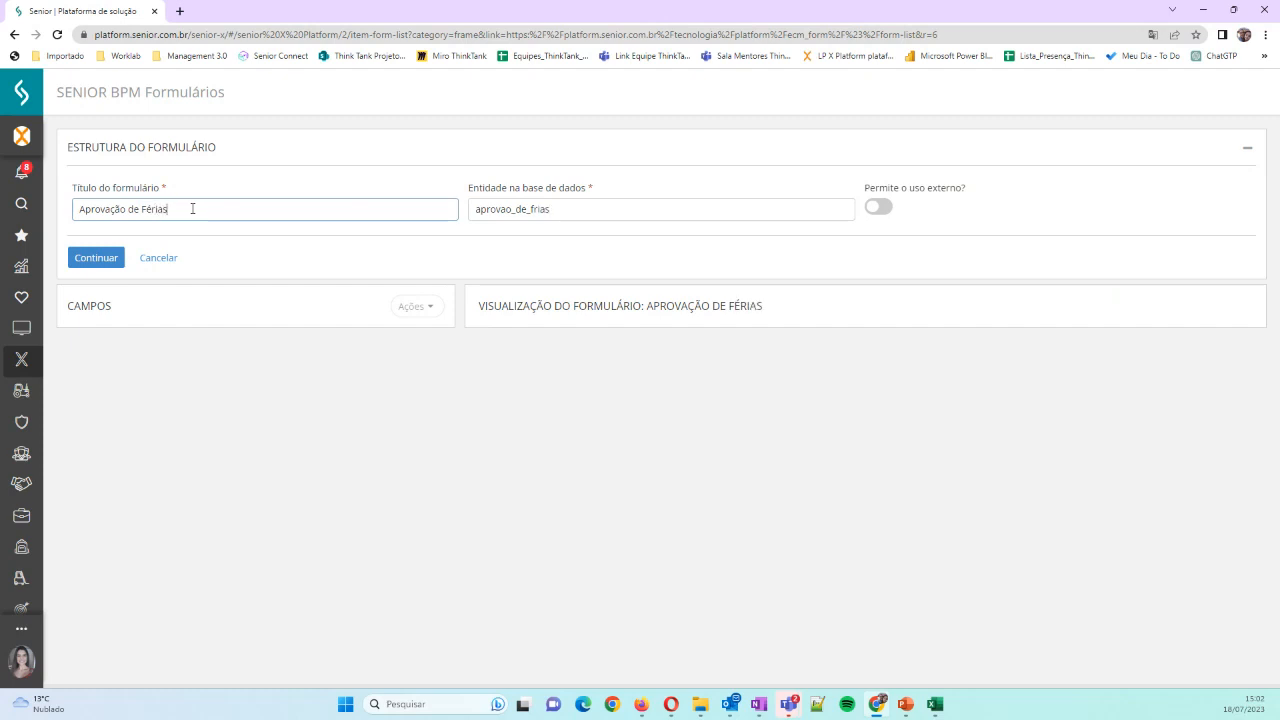
key(Tab)
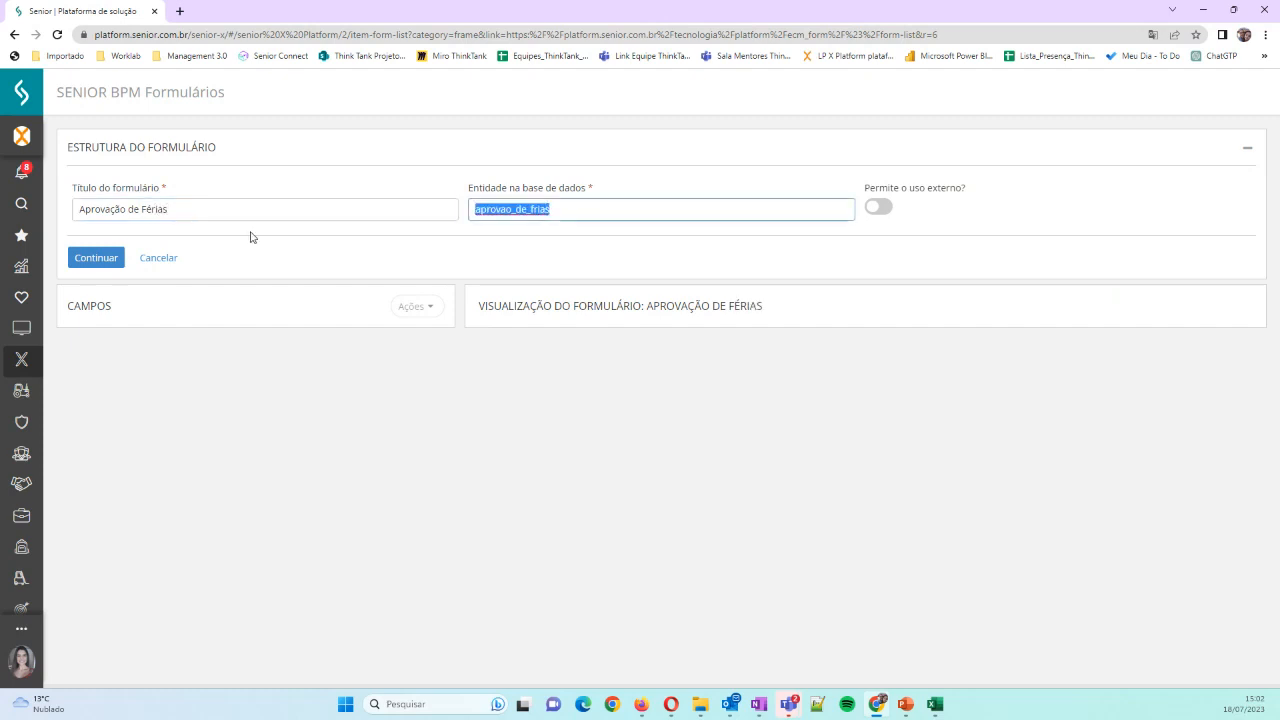
click(529, 210)
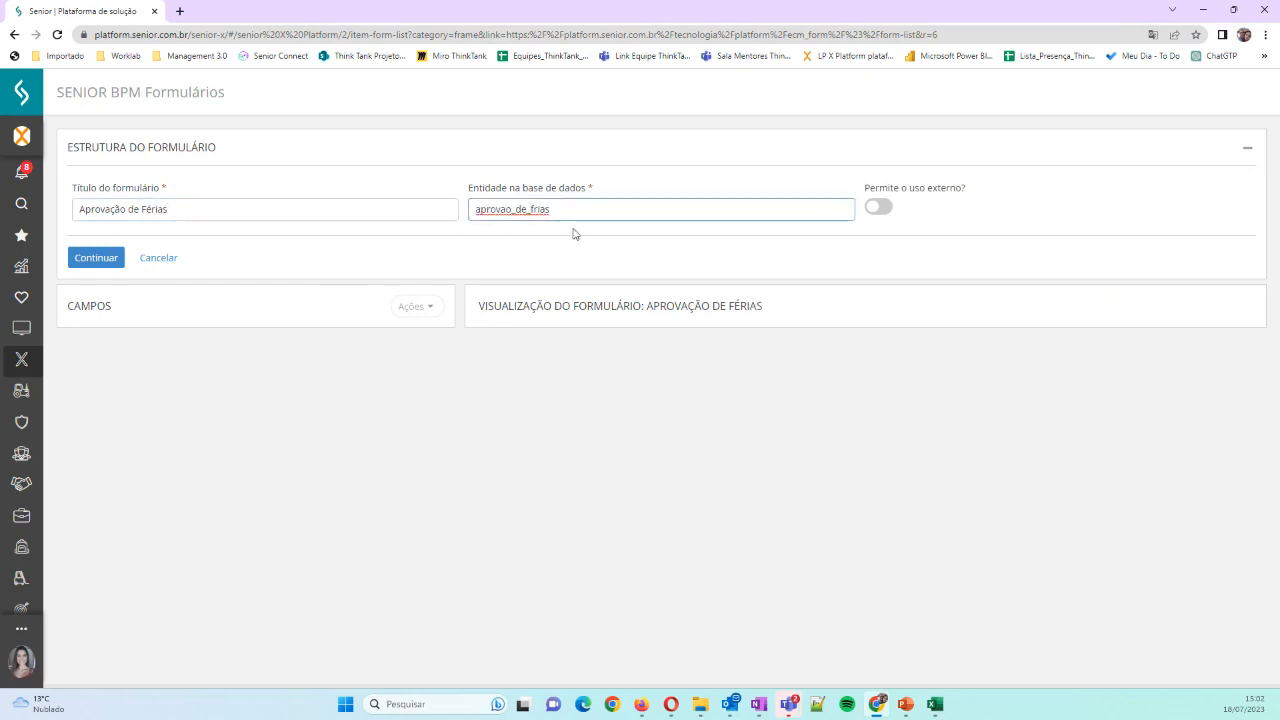
text(e)
click(94, 259)
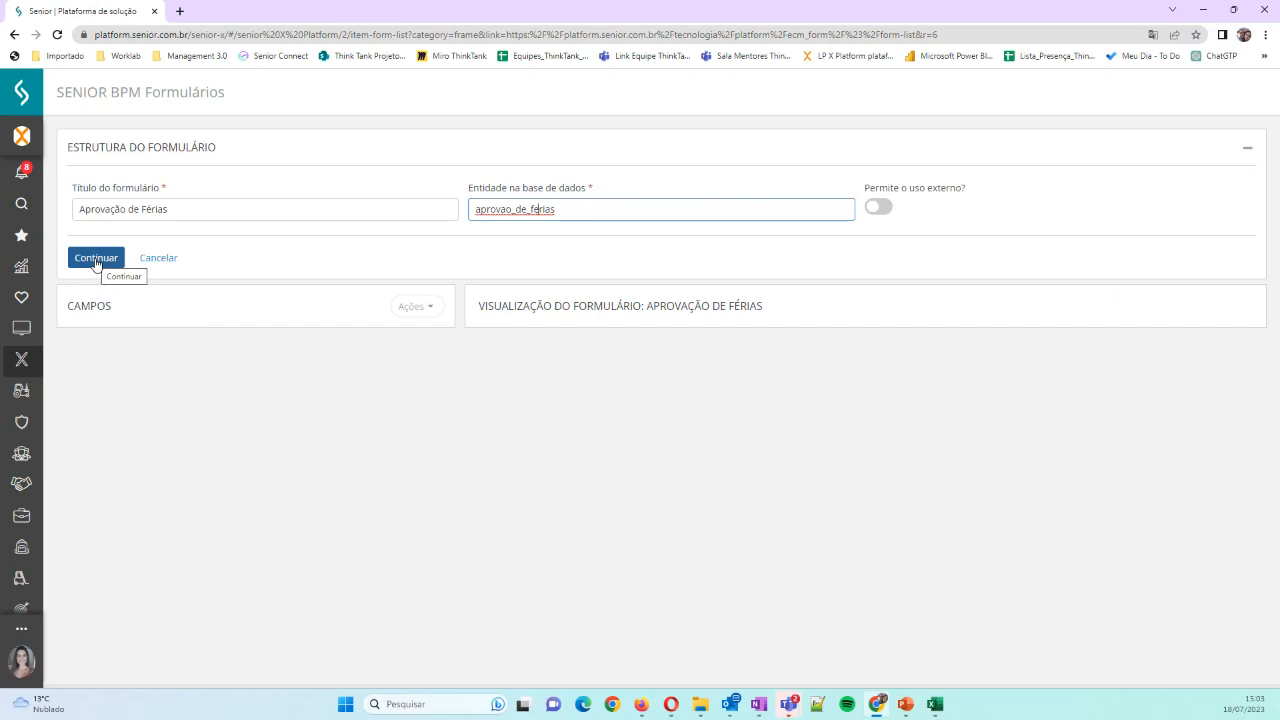
click(96, 261)
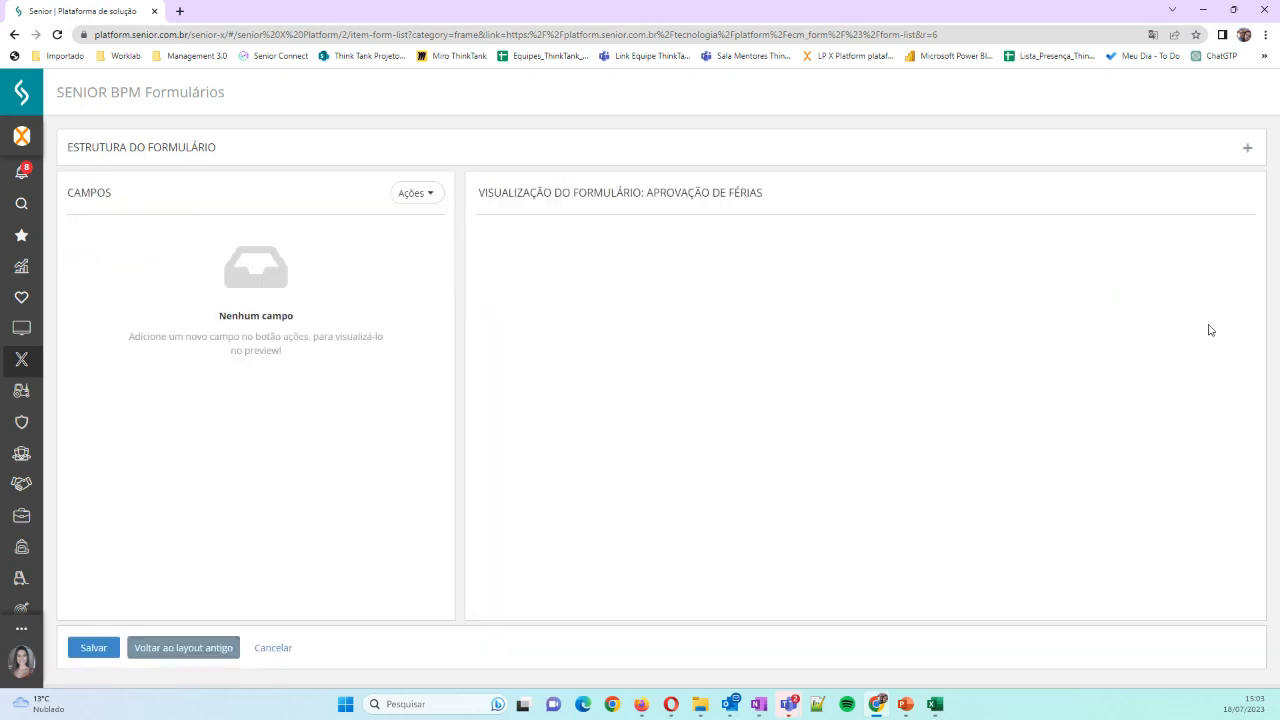
Review the form's title and database entity in the form structure section, leaving the section collapsed
click(1247, 147)
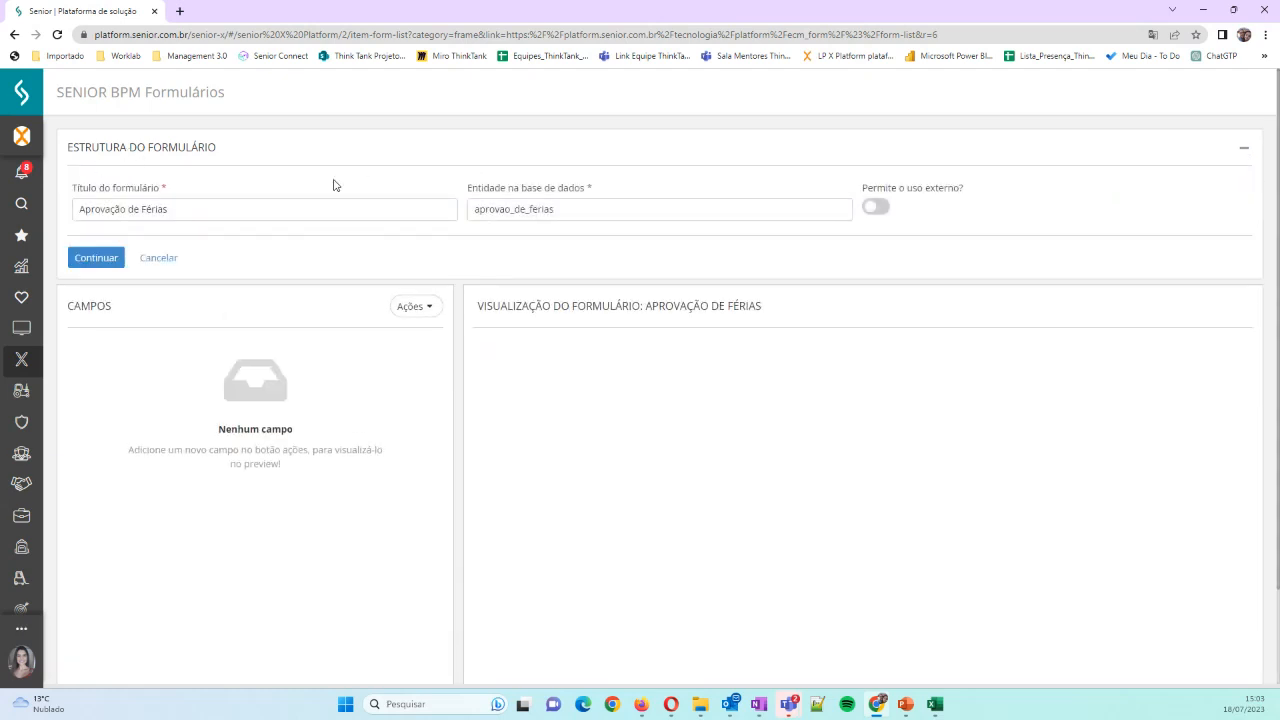
click(1244, 150)
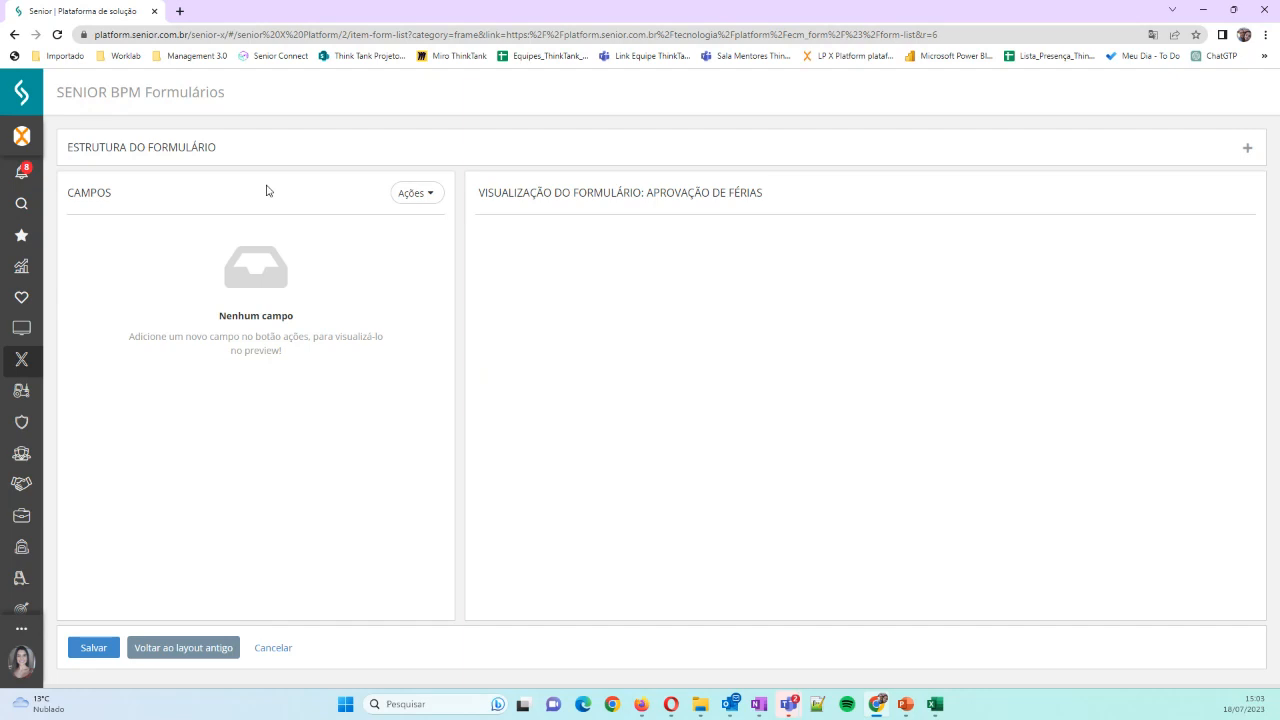
key(Tab)
Start a new form field and review its connector, data source and Decision Center settings before returning to its general data
click(430, 196)
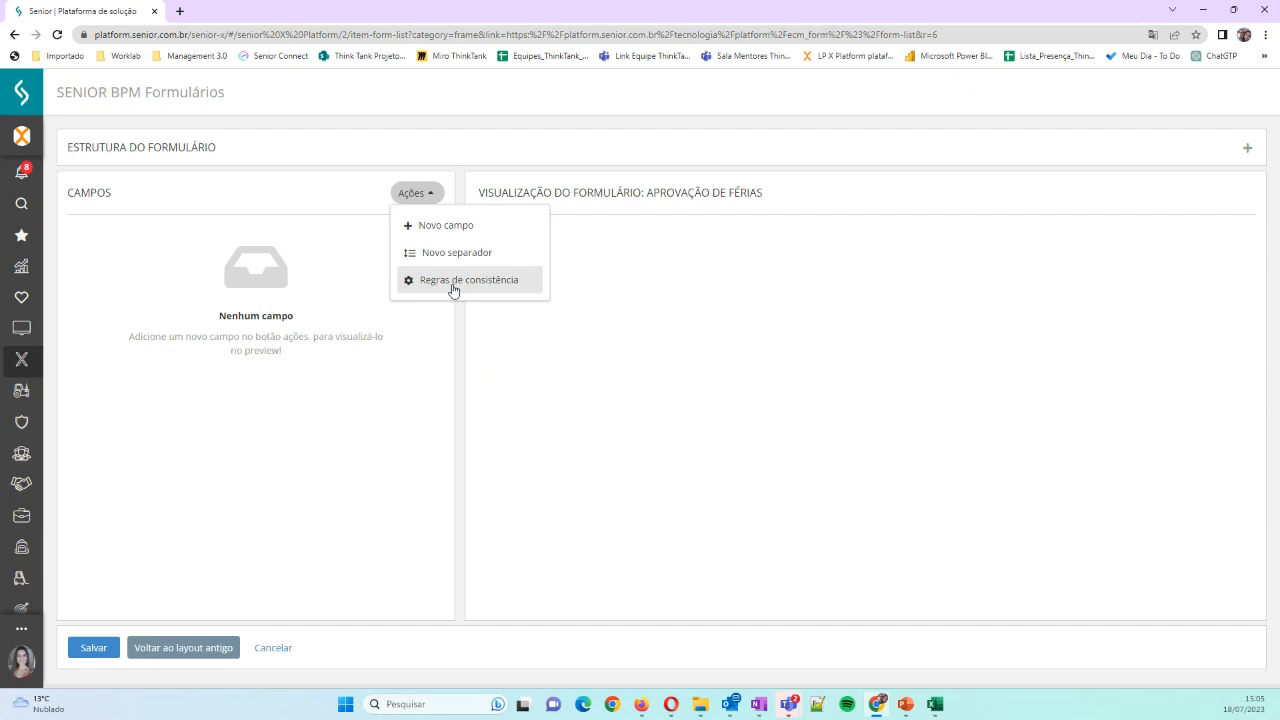
click(440, 230)
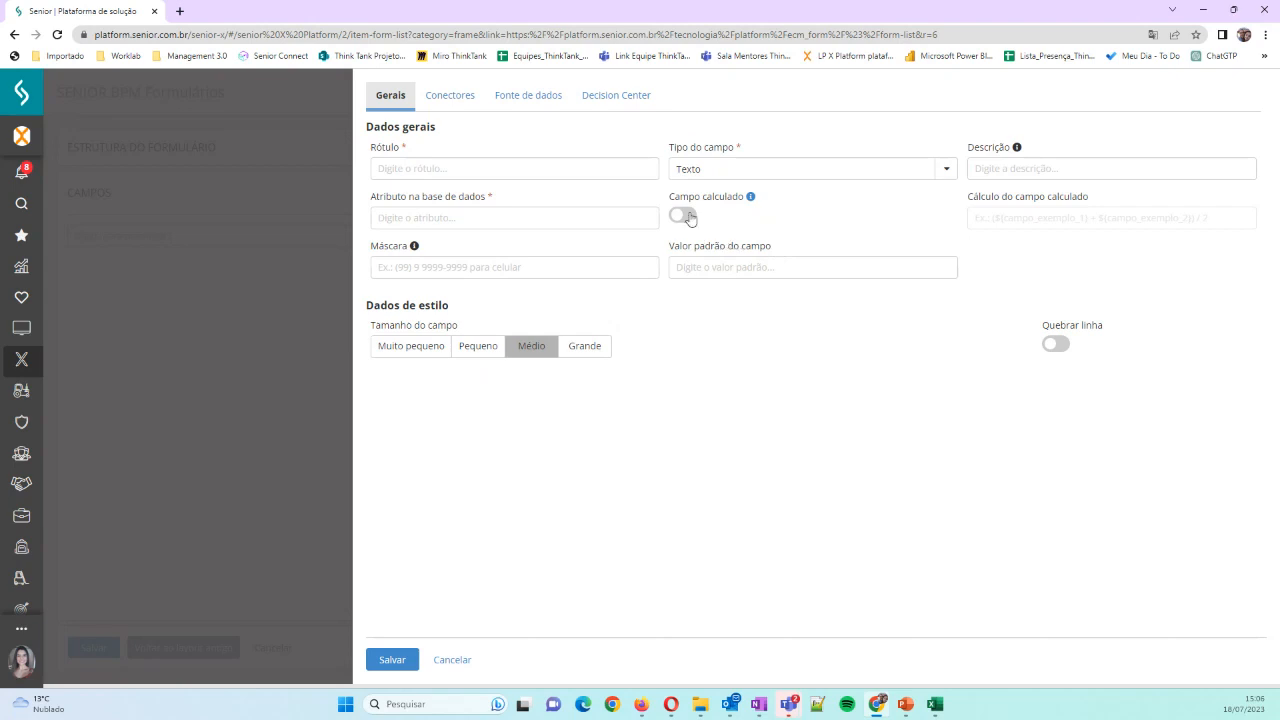
click(460, 102)
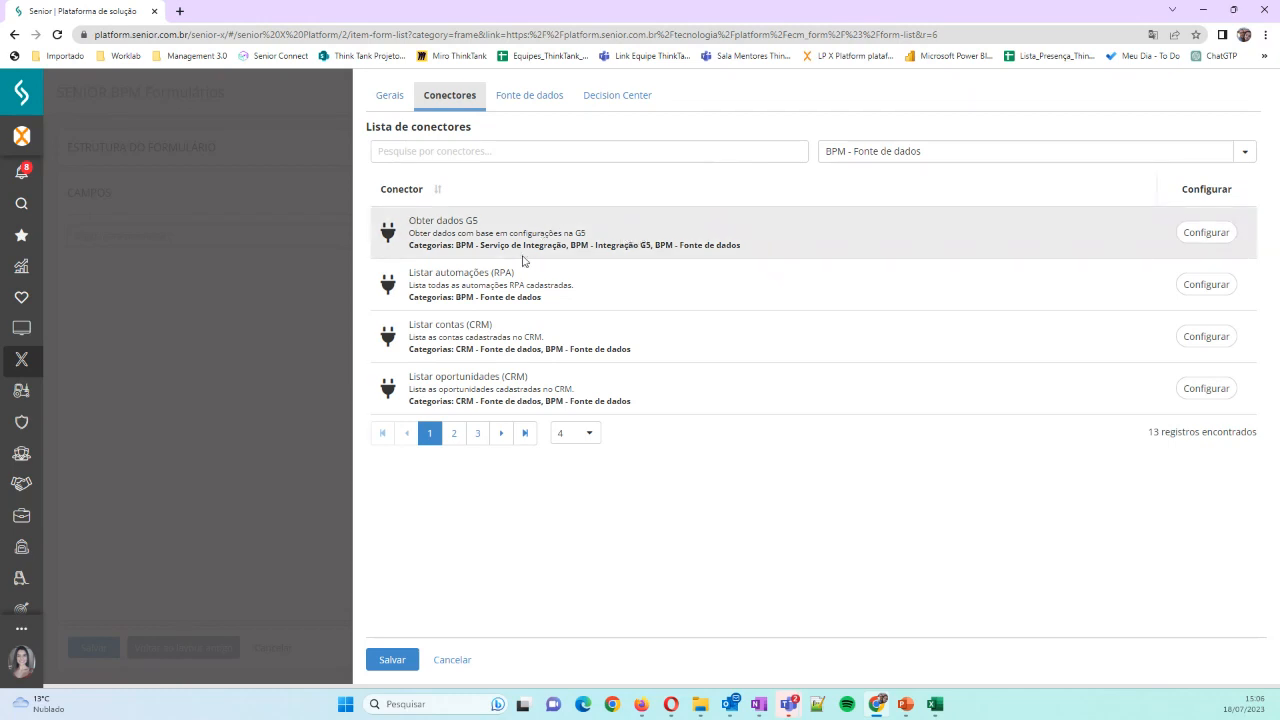
click(530, 100)
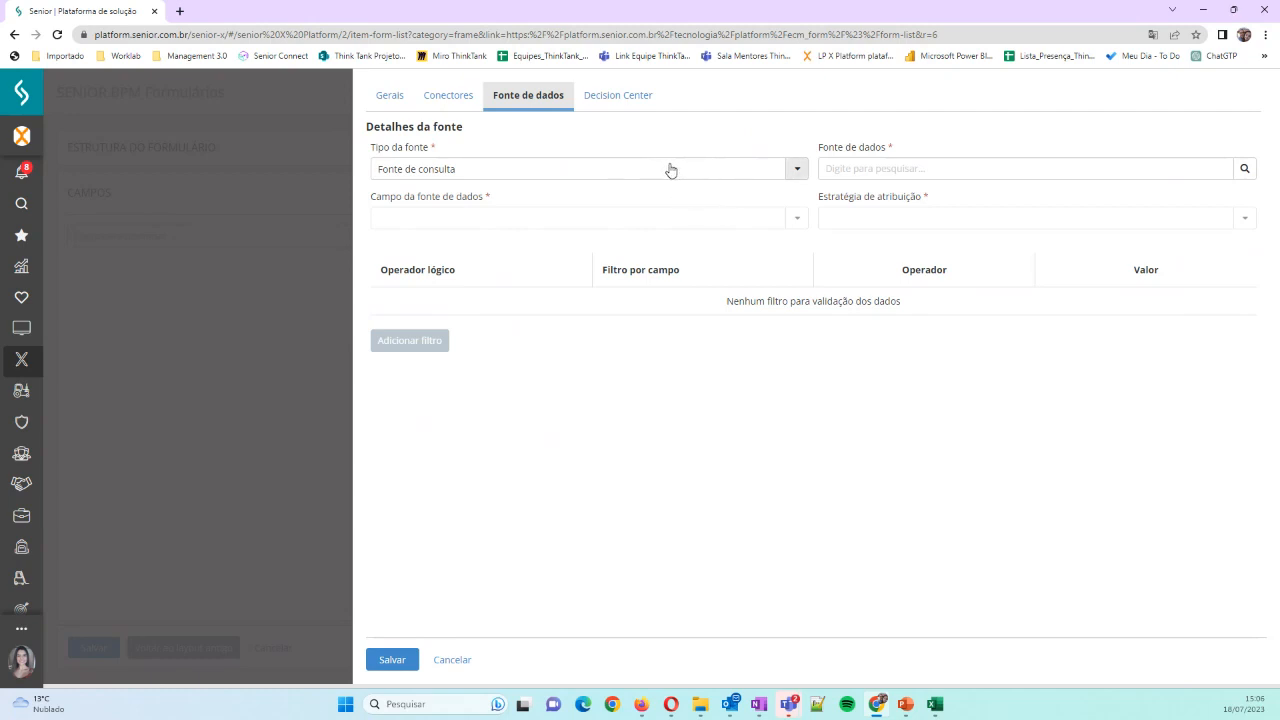
click(612, 100)
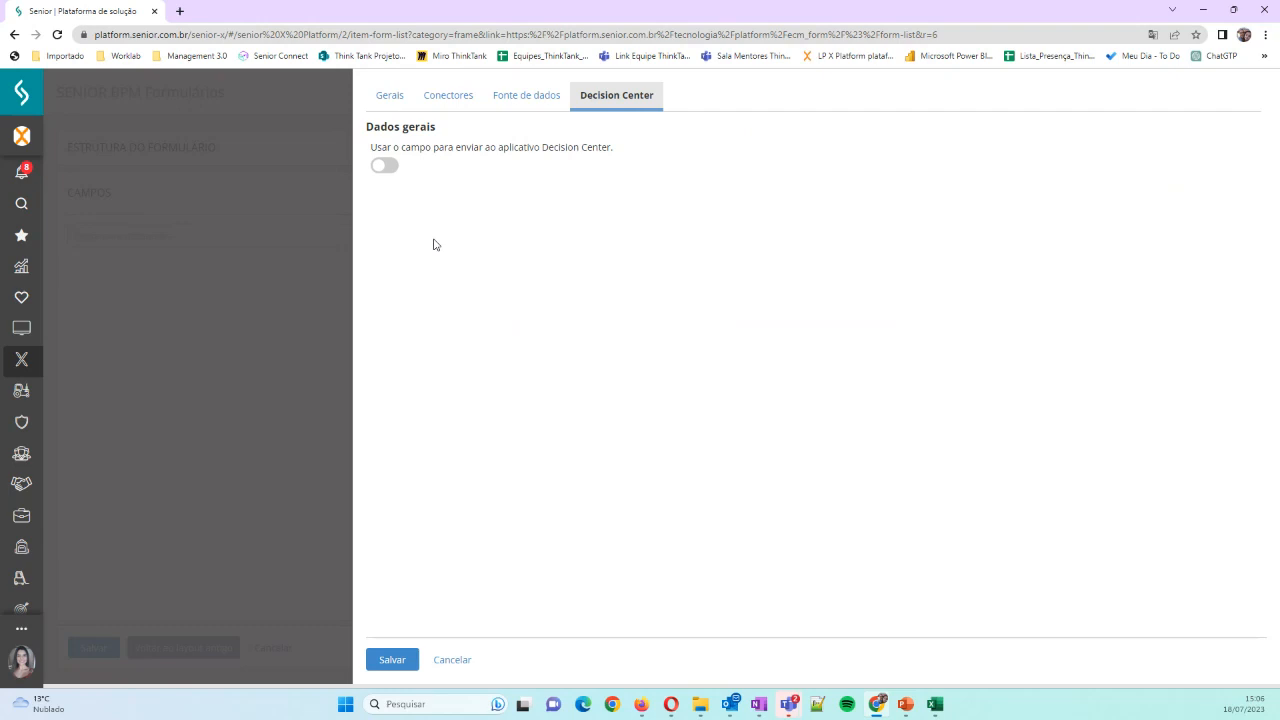
click(395, 97)
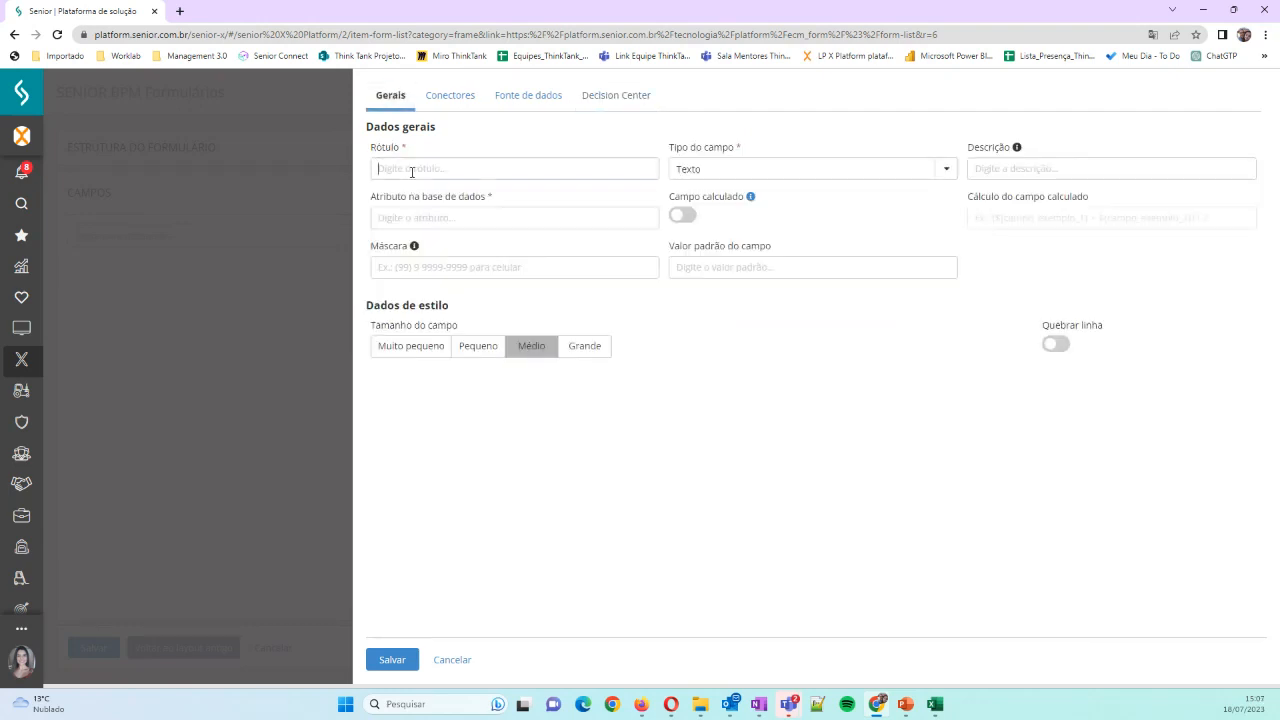
Label the new field "Matrícula" and set its database attribute to "matricula"
click(411, 172)
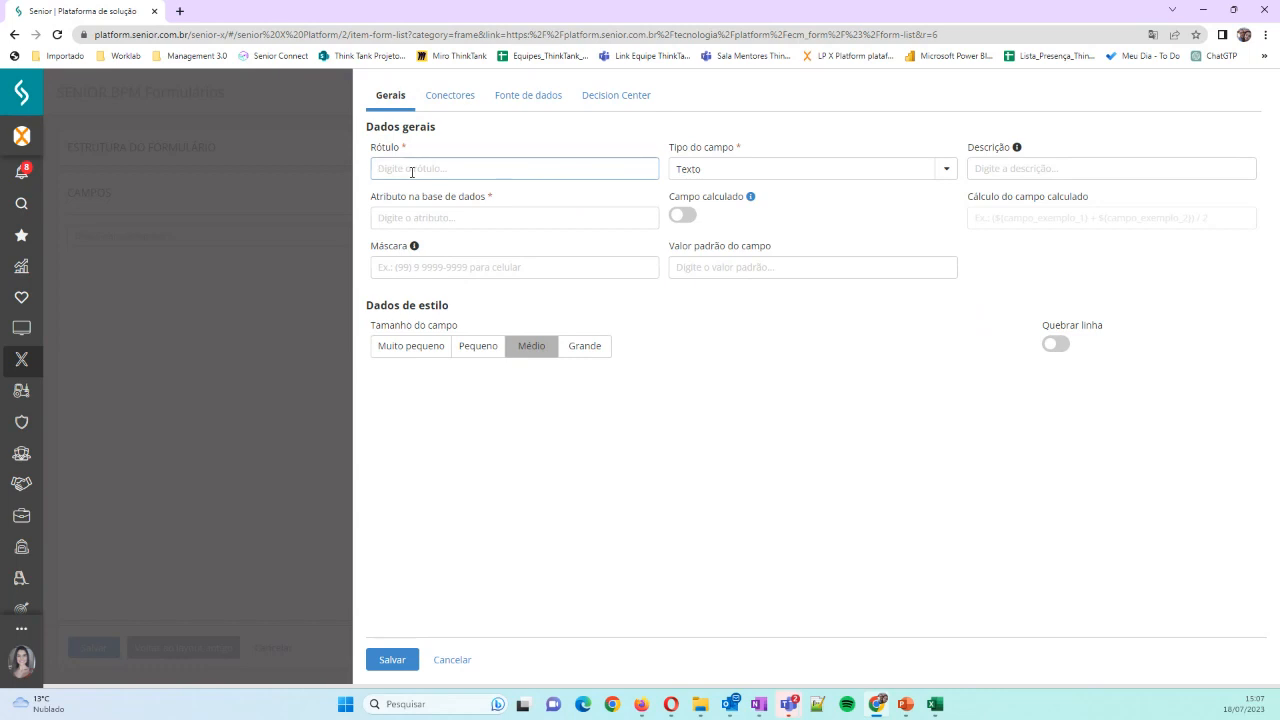
text(Matr)
text(ícula)
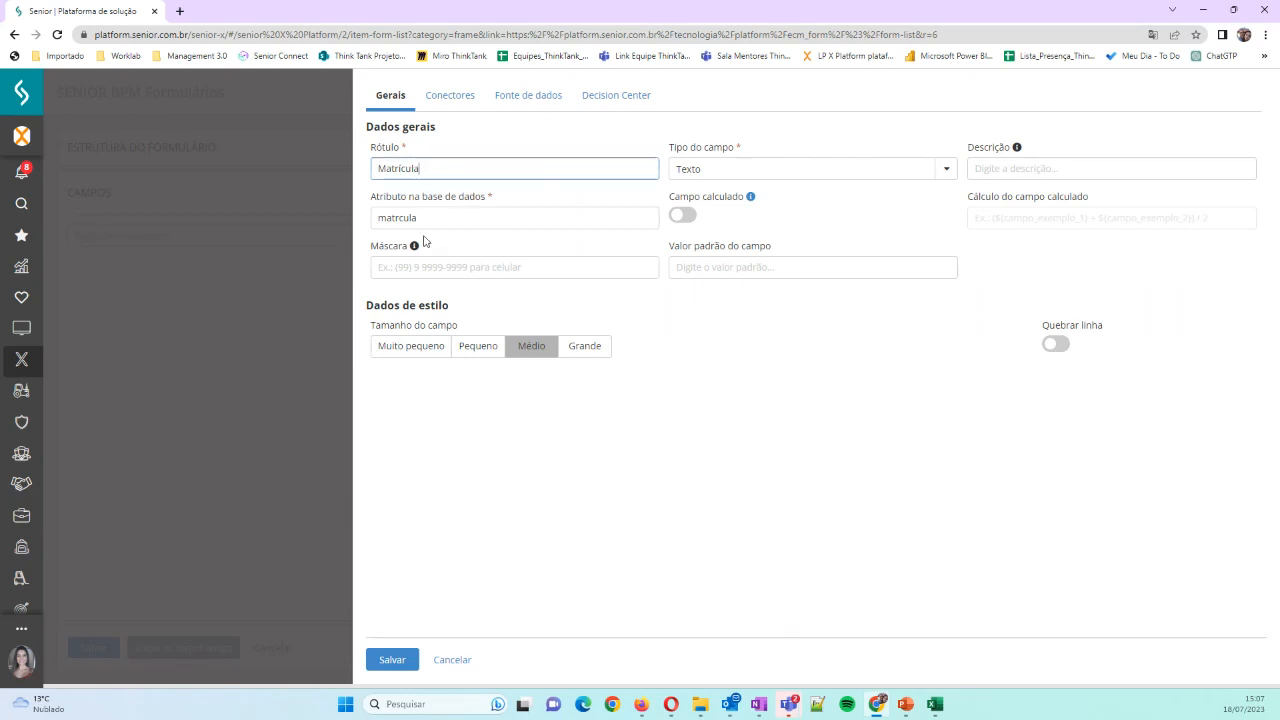
click(394, 218)
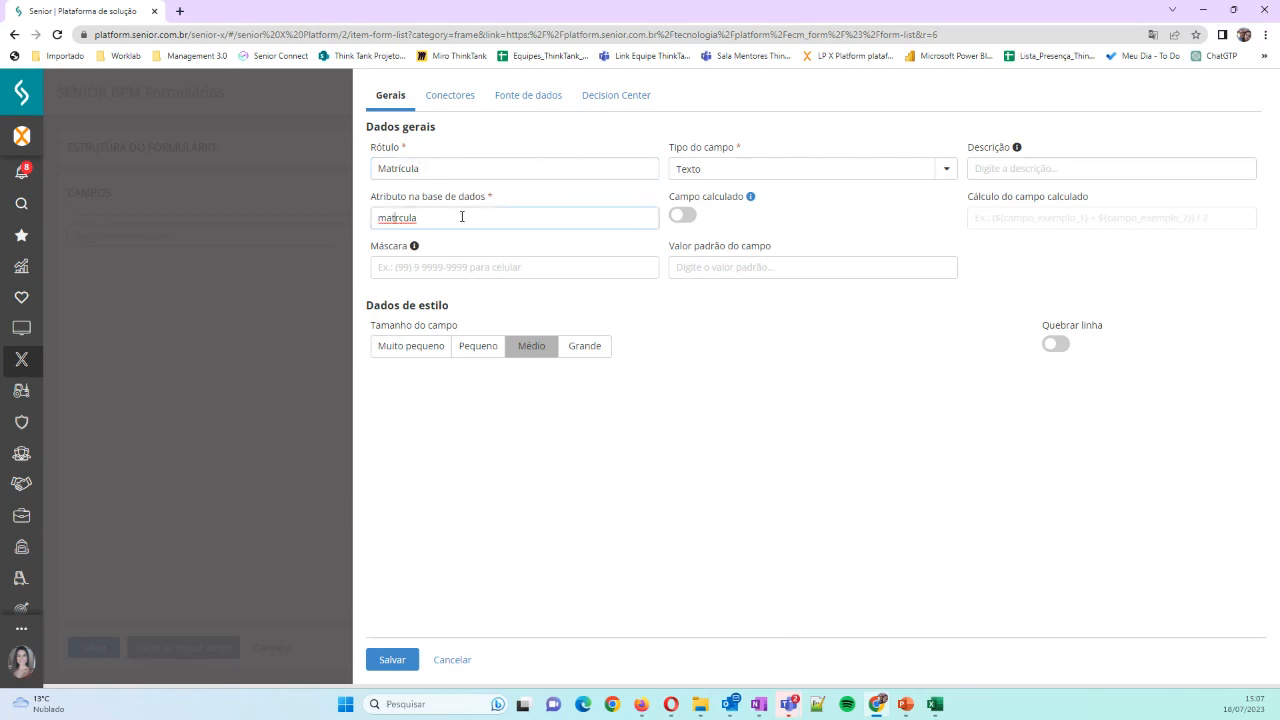
text(i)
Review the available types for the Matrícula field, trying Texto longo and restoring Texto
click(944, 172)
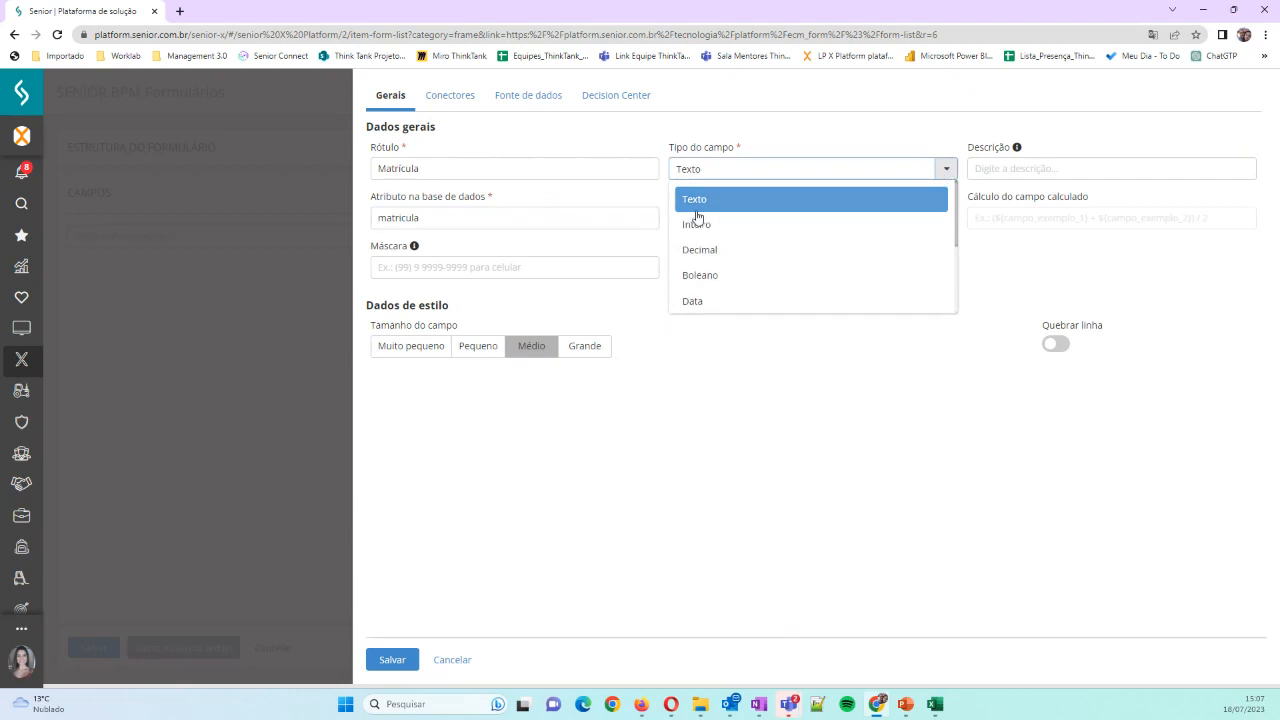
scroll(768, 208, down, 3)
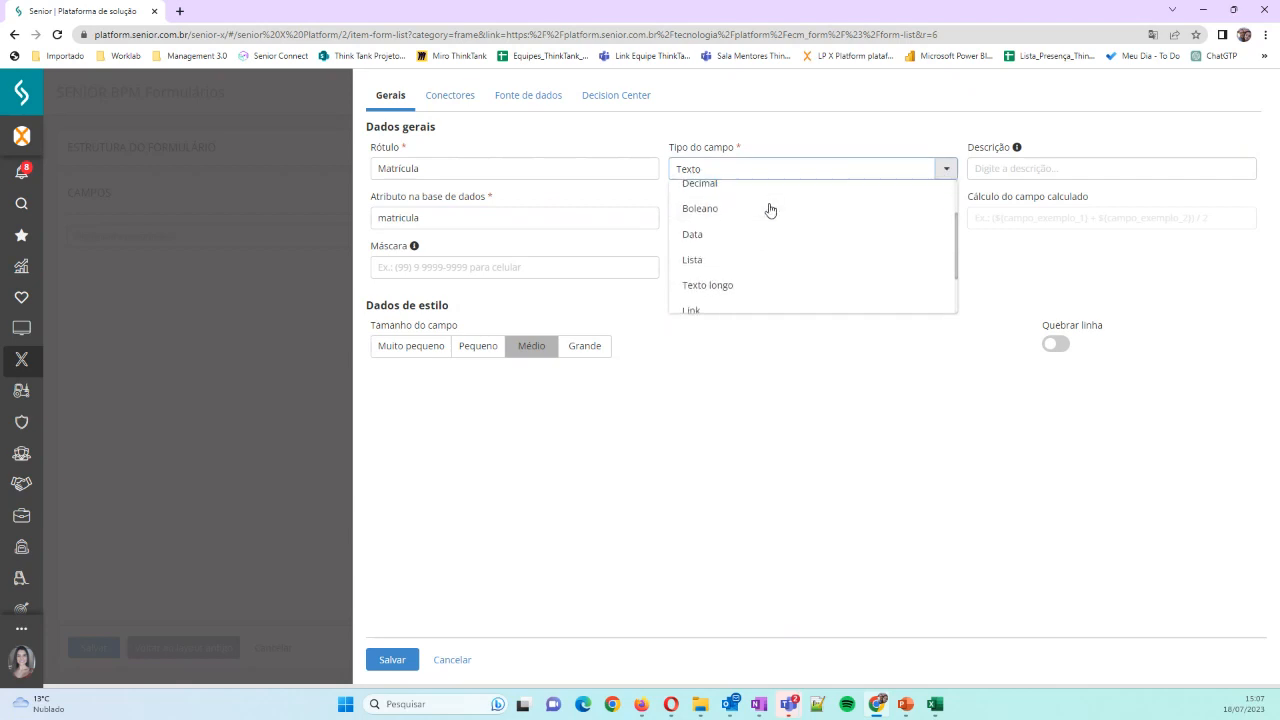
scroll(768, 208, up, 3)
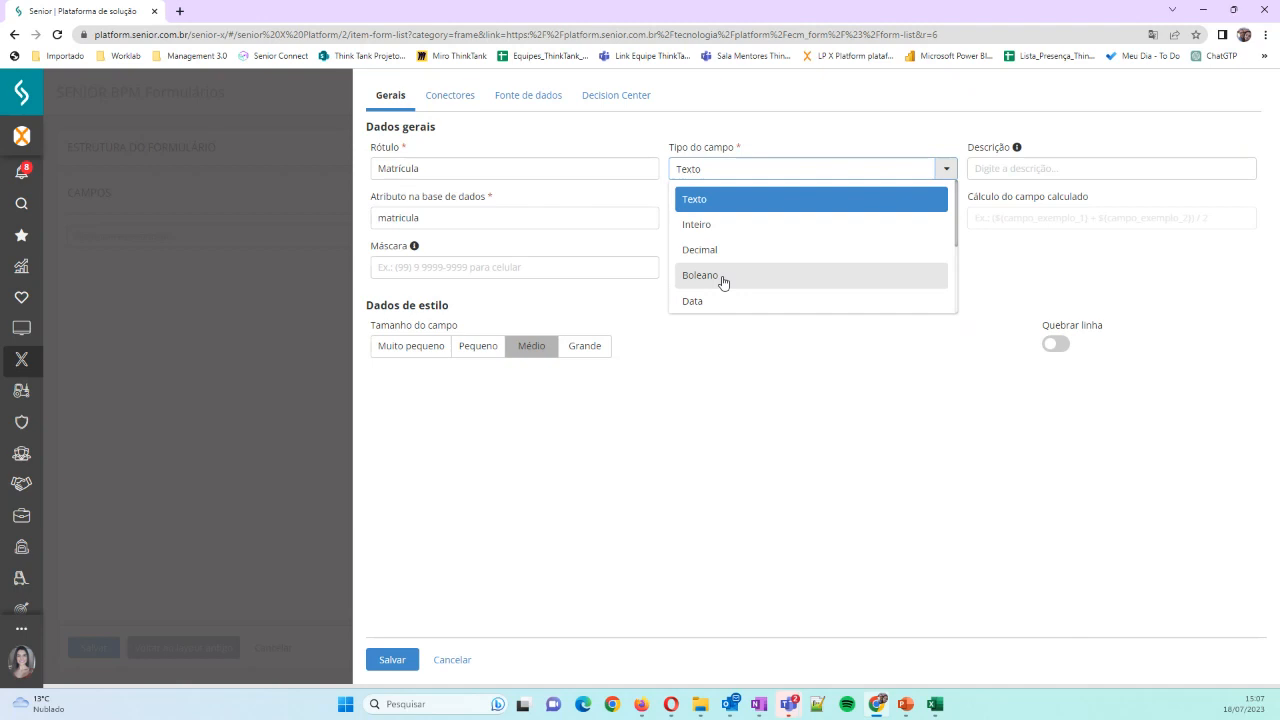
scroll(724, 278, down, 1)
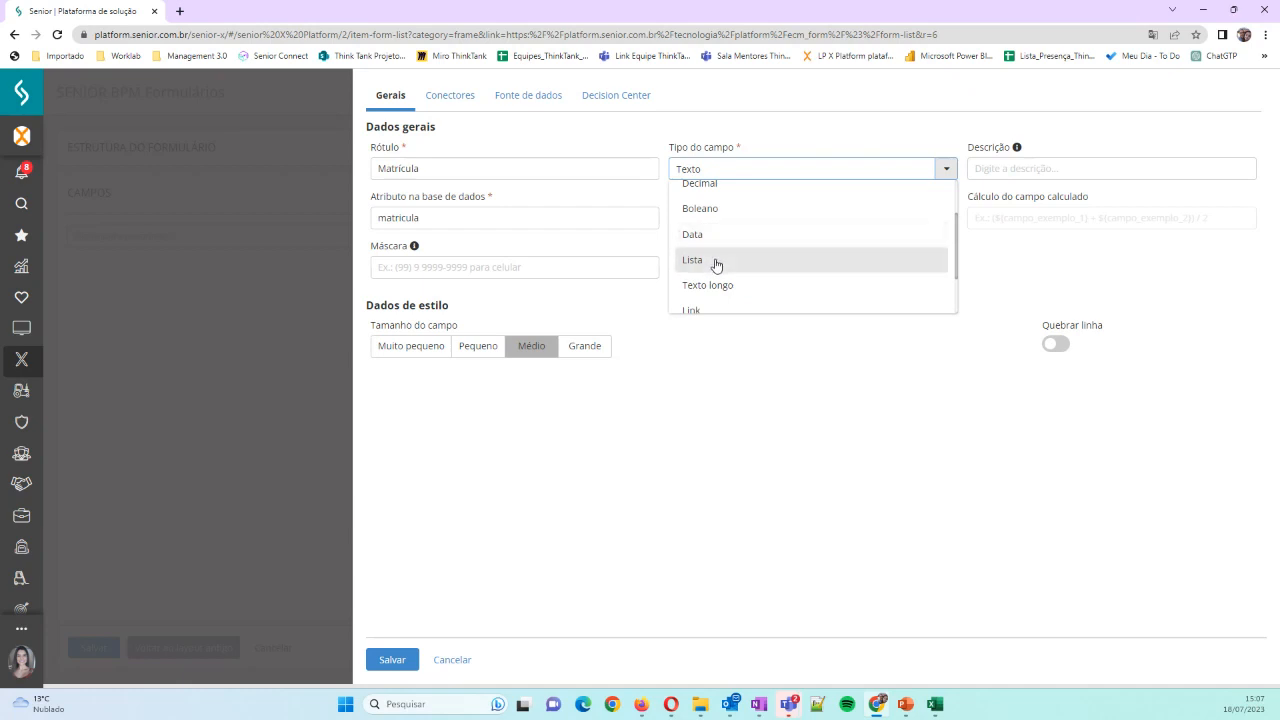
scroll(716, 264, down, 2)
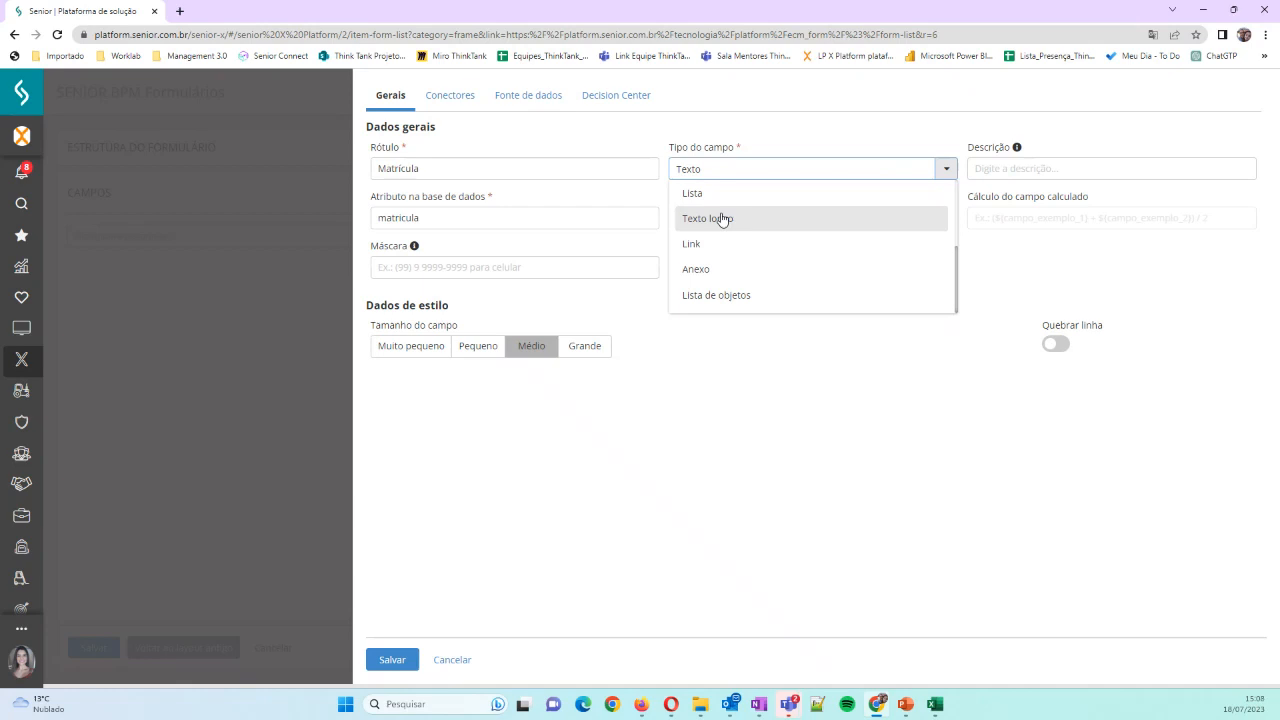
click(722, 219)
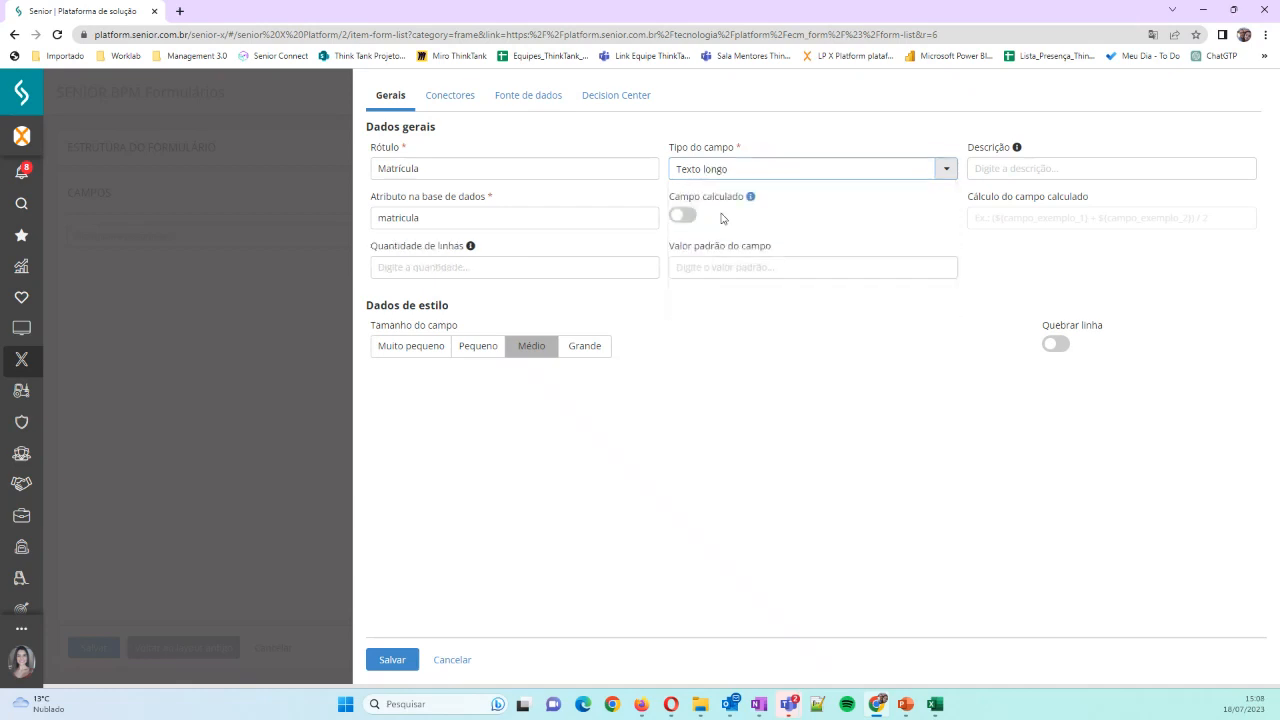
click(943, 169)
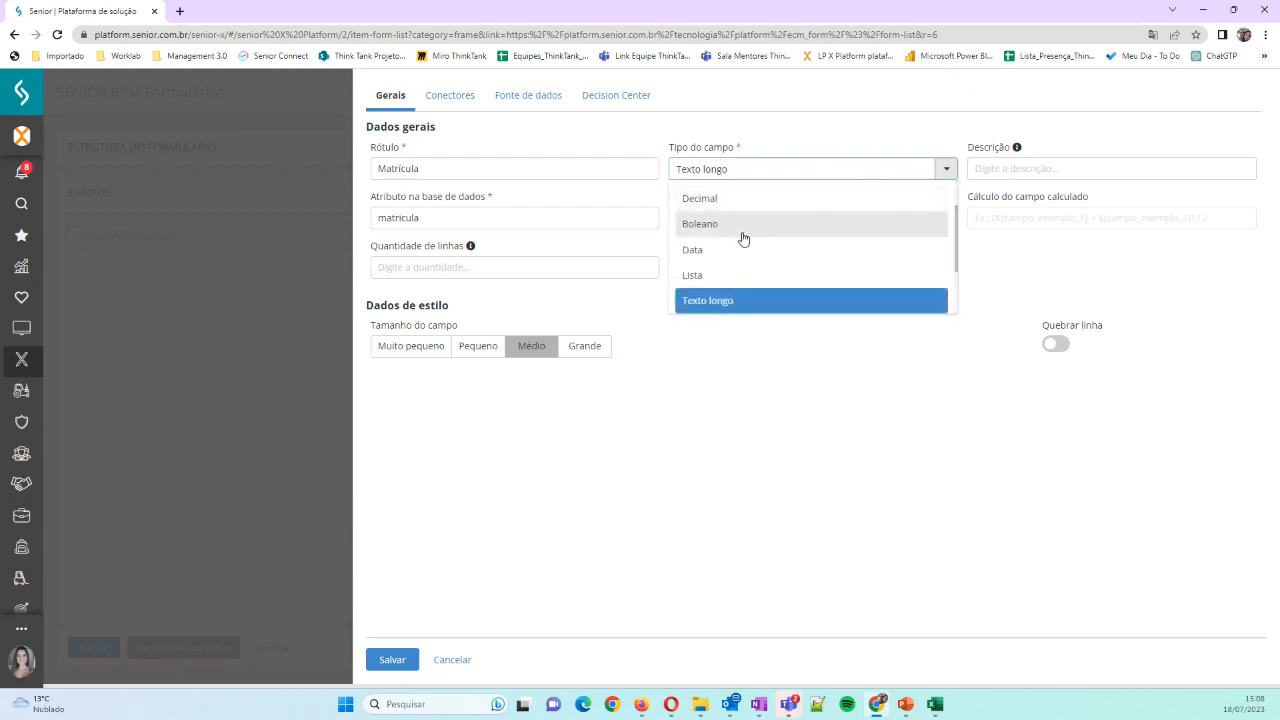
scroll(743, 238, down, 1)
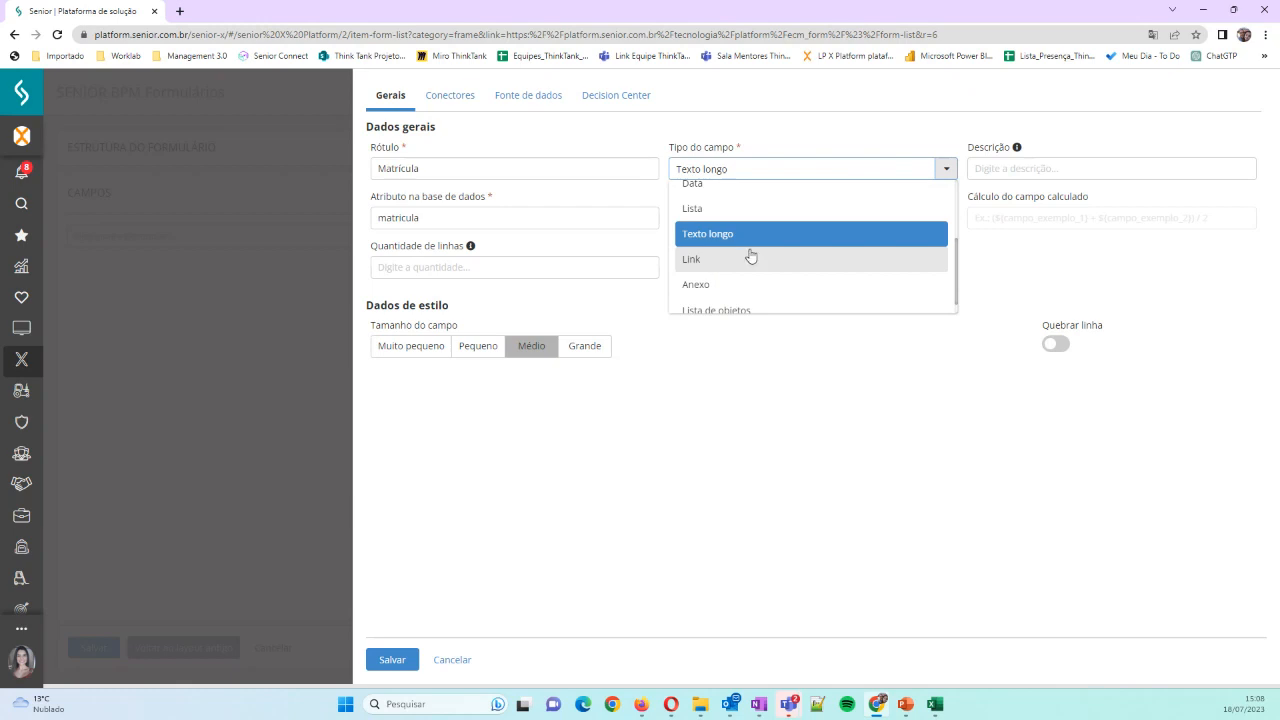
scroll(751, 257, down, 1)
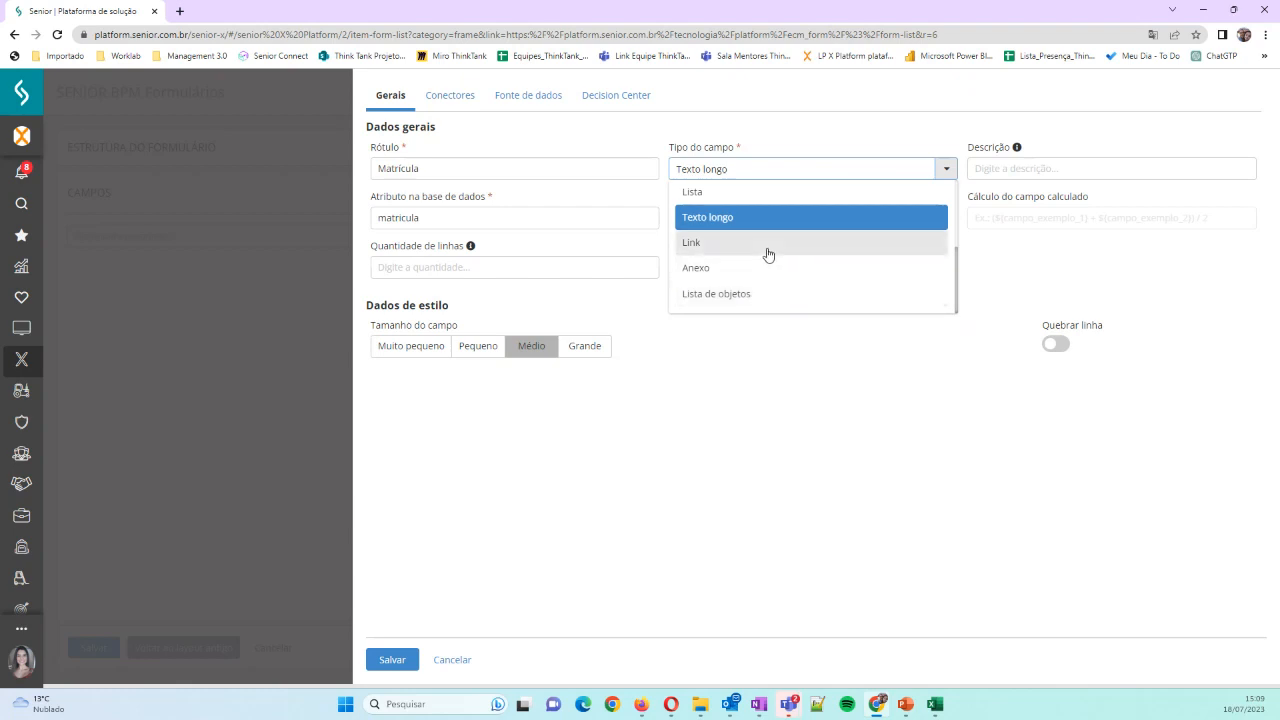
scroll(766, 251, up, 5)
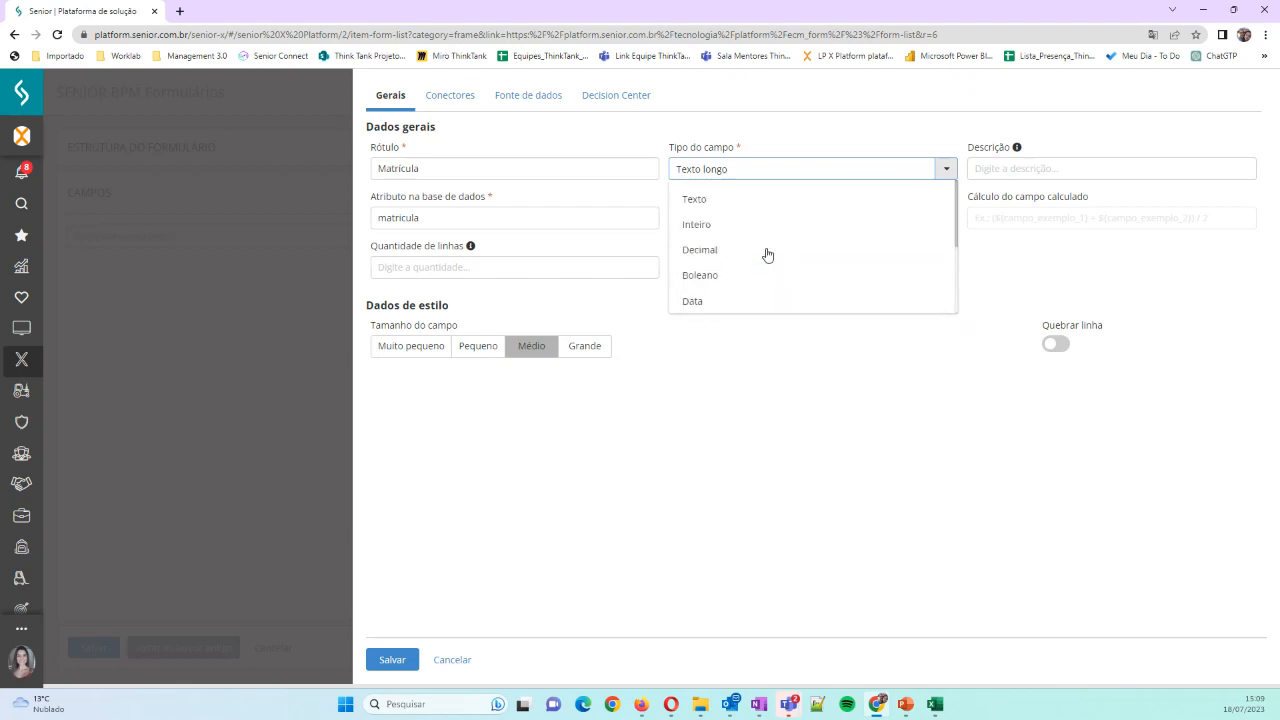
click(697, 199)
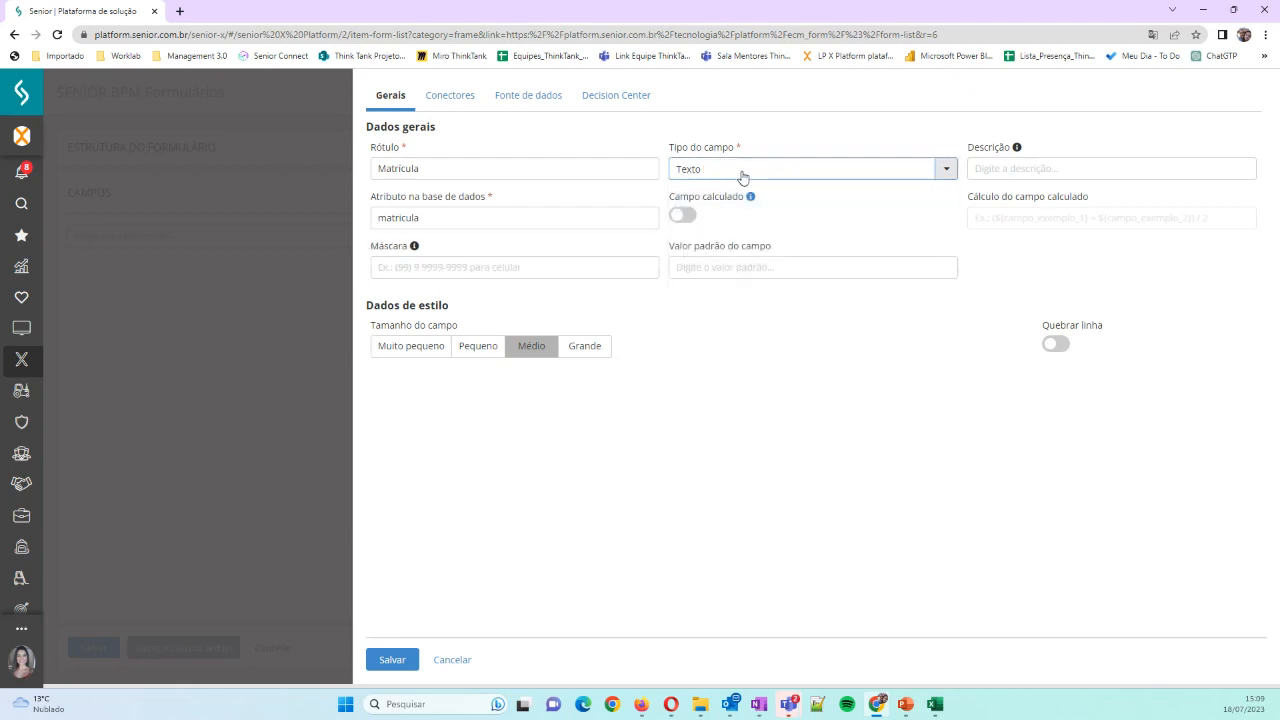
Enter "Matricula do COlaborador" as the description of the Matrícula field
click(997, 170)
text(Matr)
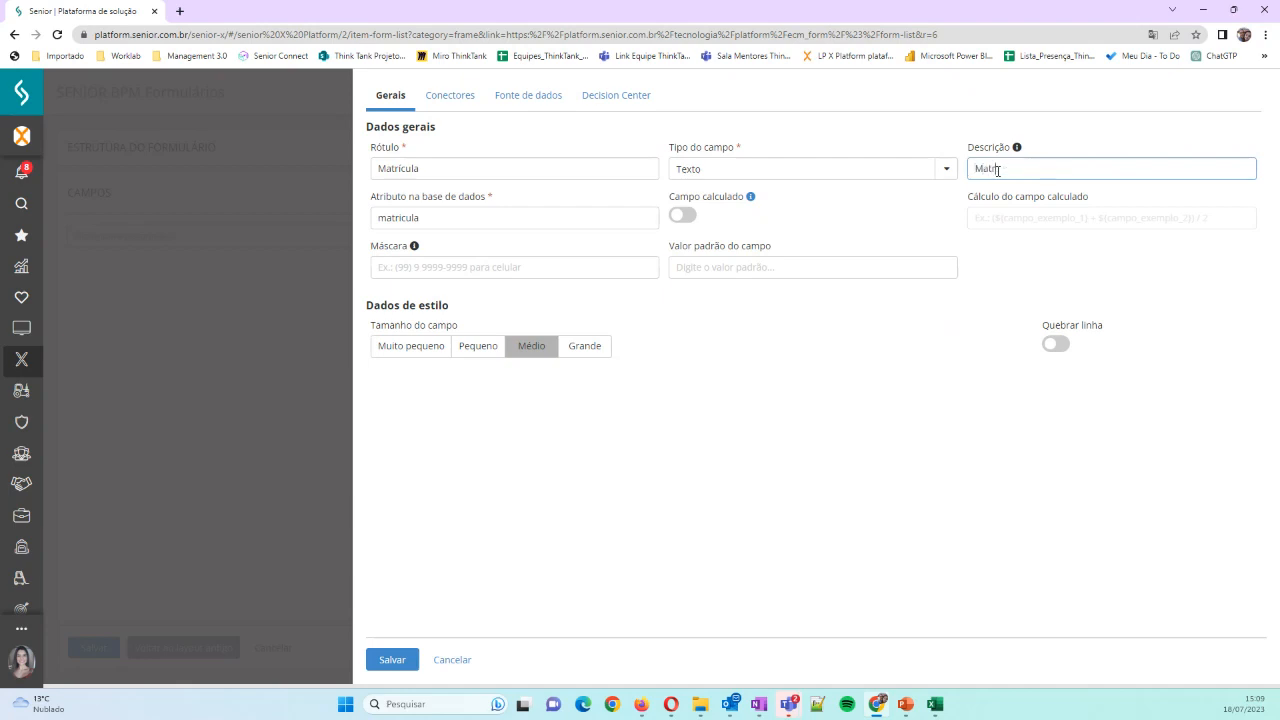
text(icula d oCOla)
key(BackSpace)
key(BackSpace)
key(BackSpace)
key(BackSpace)
key(BackSpace)
key(BackSpace)
text(o COlaborador)
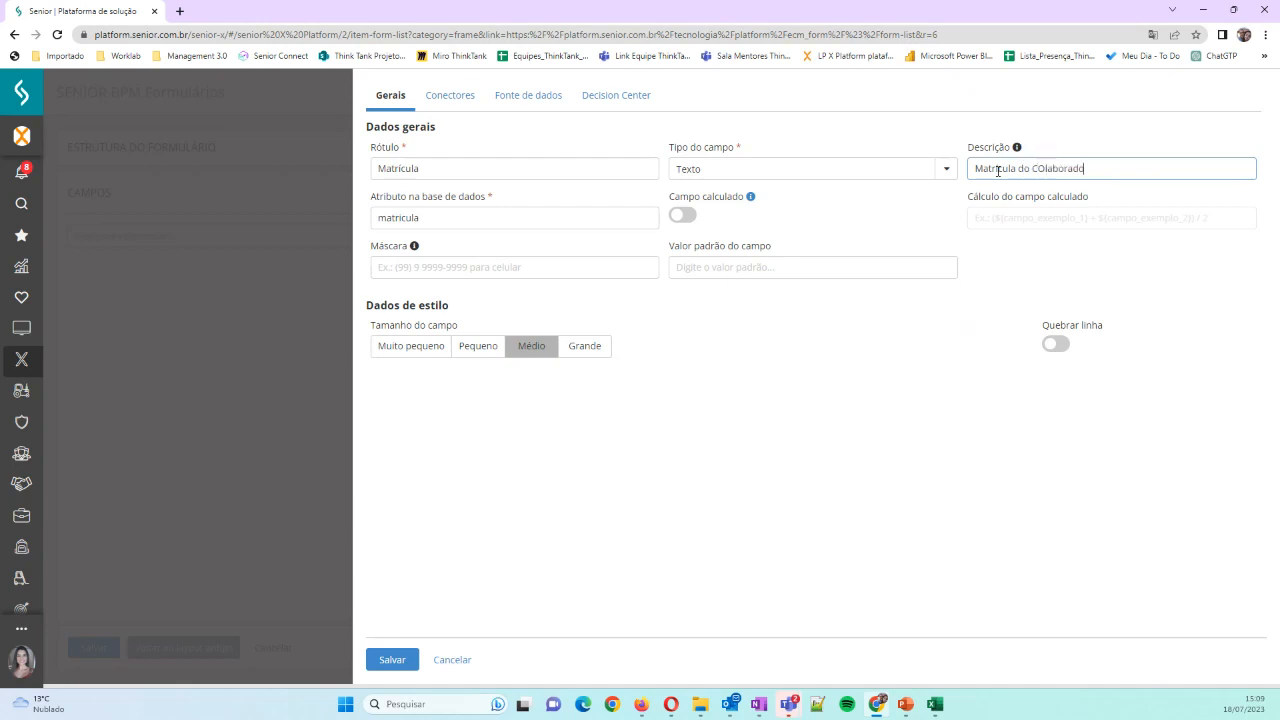
Correct the capitalisation in the Matrícula field's description so it reads "Matricula do Colaborador"
key(Left)
key(Left)
key(BackSpace)
text(o)
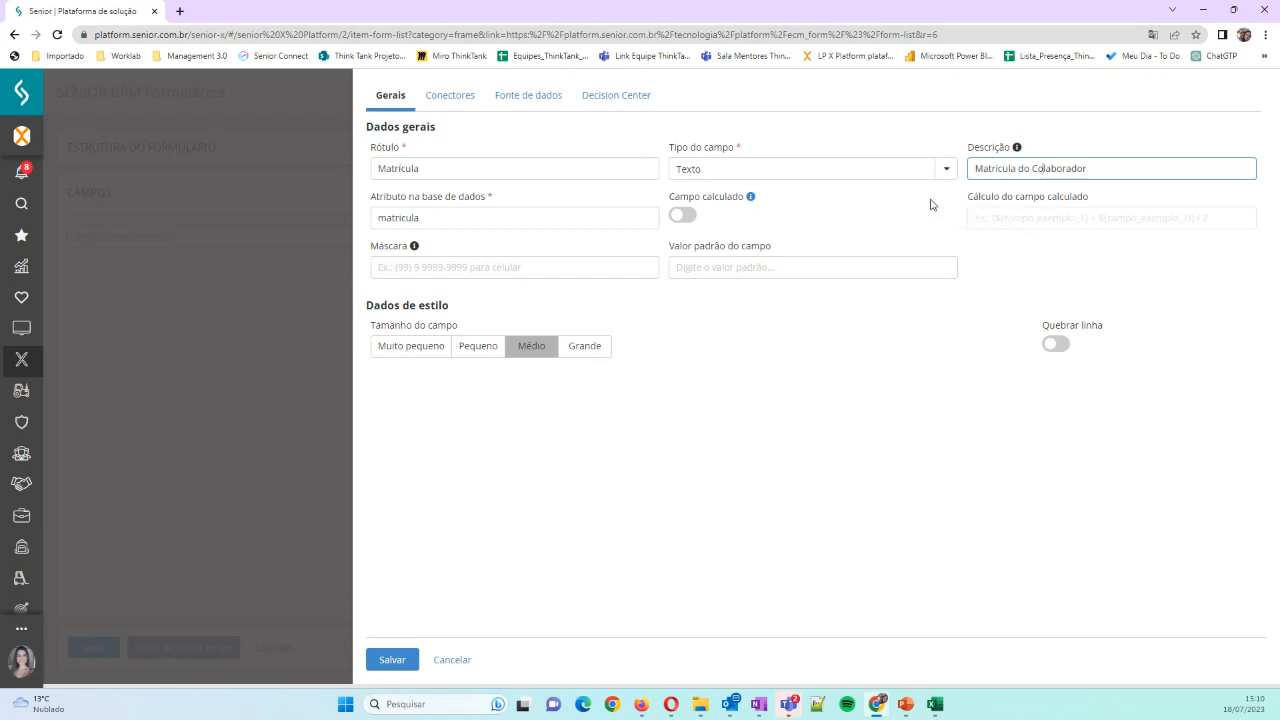
Try a phone-number style mask on the Matrícula field and clear it again
click(398, 273)
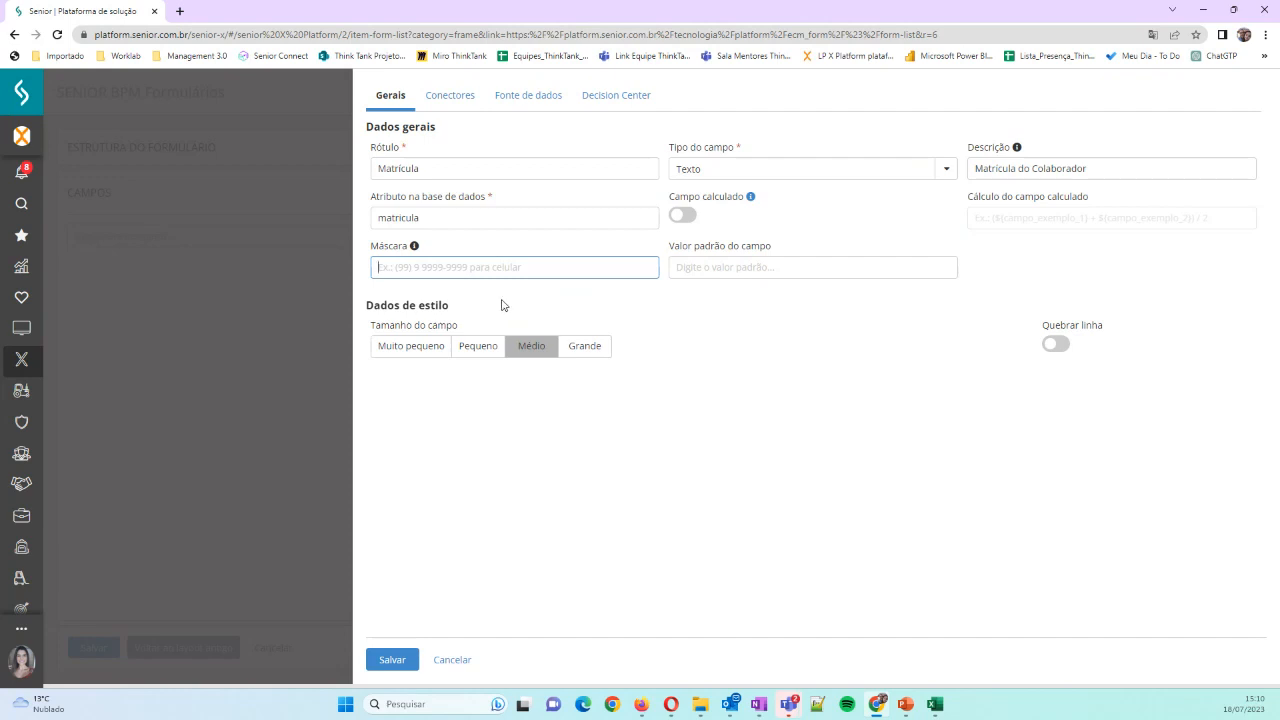
text((99)-9-99999)
key(BackSpace)
text(-99-99)
key(Right)
key(Right)
key(Right)
key(BackSpace)
key(BackSpace)
key(BackSpace)
key(BackSpace)
key(BackSpace)
key(BackSpace)
key(BackSpace)
key(BackSpace)
key(BackSpace)
key(BackSpace)
key(BackSpace)
key(BackSpace)
key(BackSpace)
key(BackSpace)
key(BackSpace)
key(BackSpace)
key(BackSpace)
Set the Matrícula field's size to Pequeno and save the field
click(469, 353)
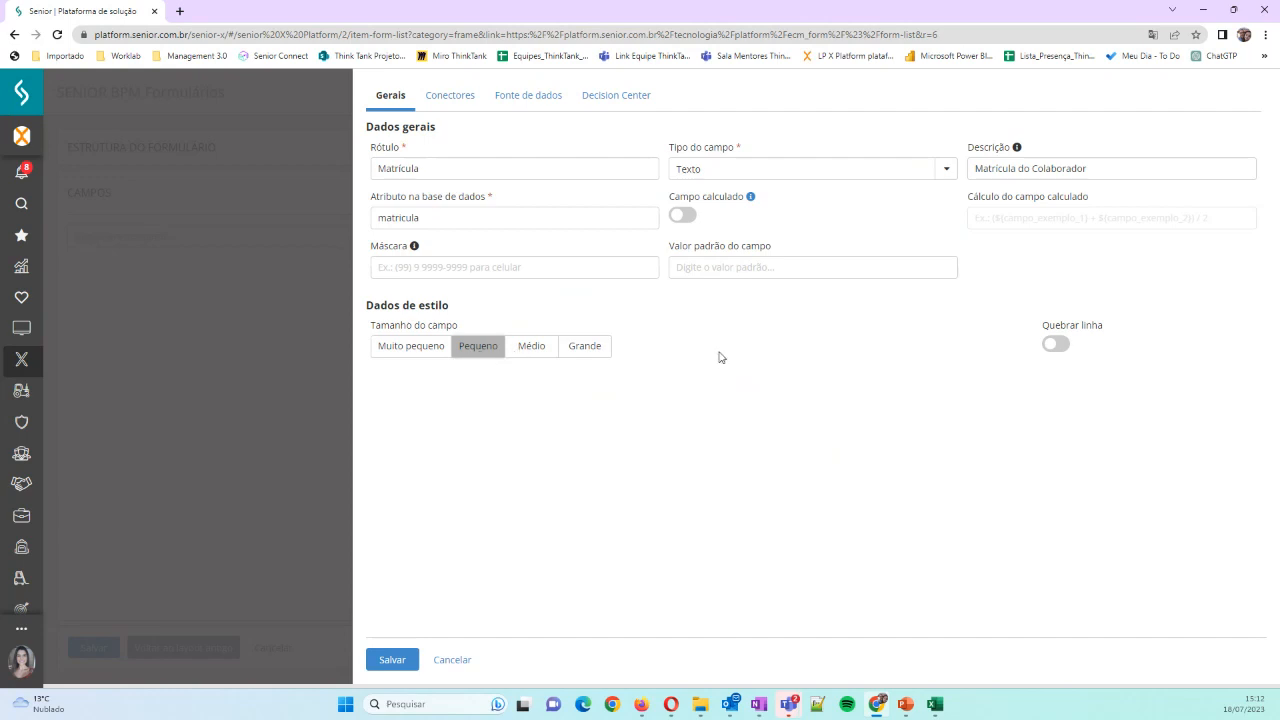
click(392, 661)
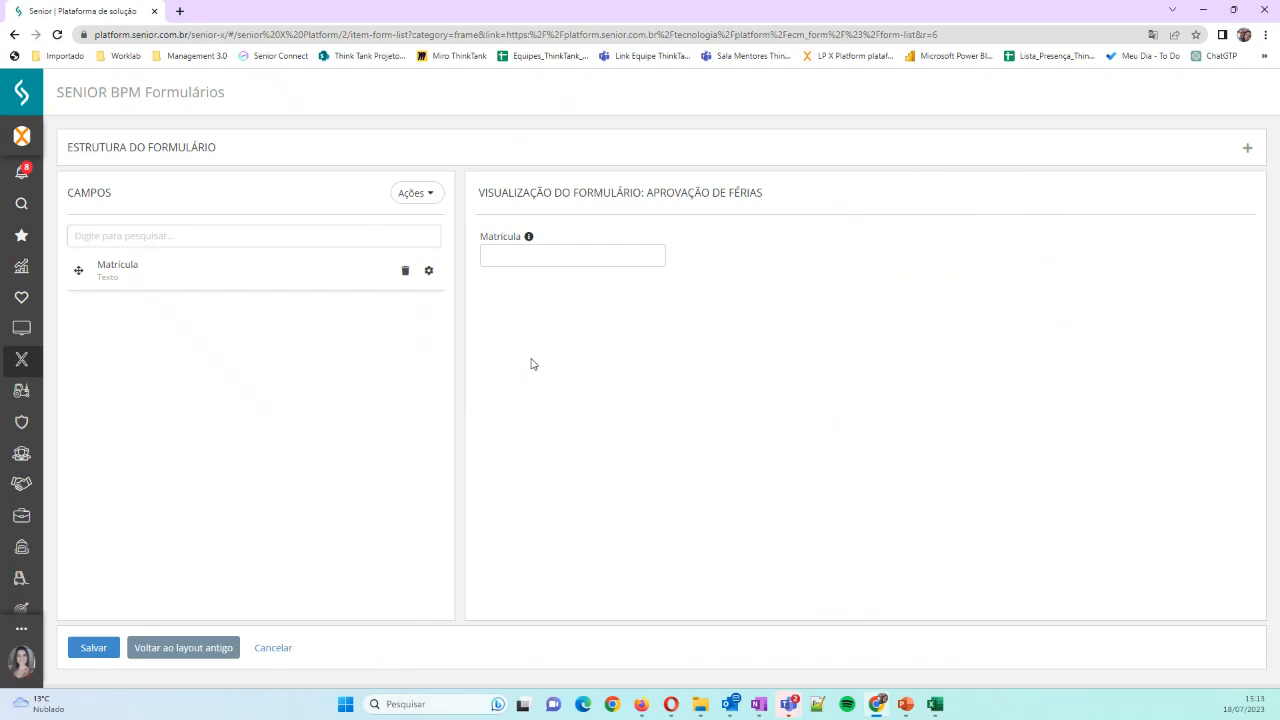
Add a new form field labelled "Nome"
click(421, 199)
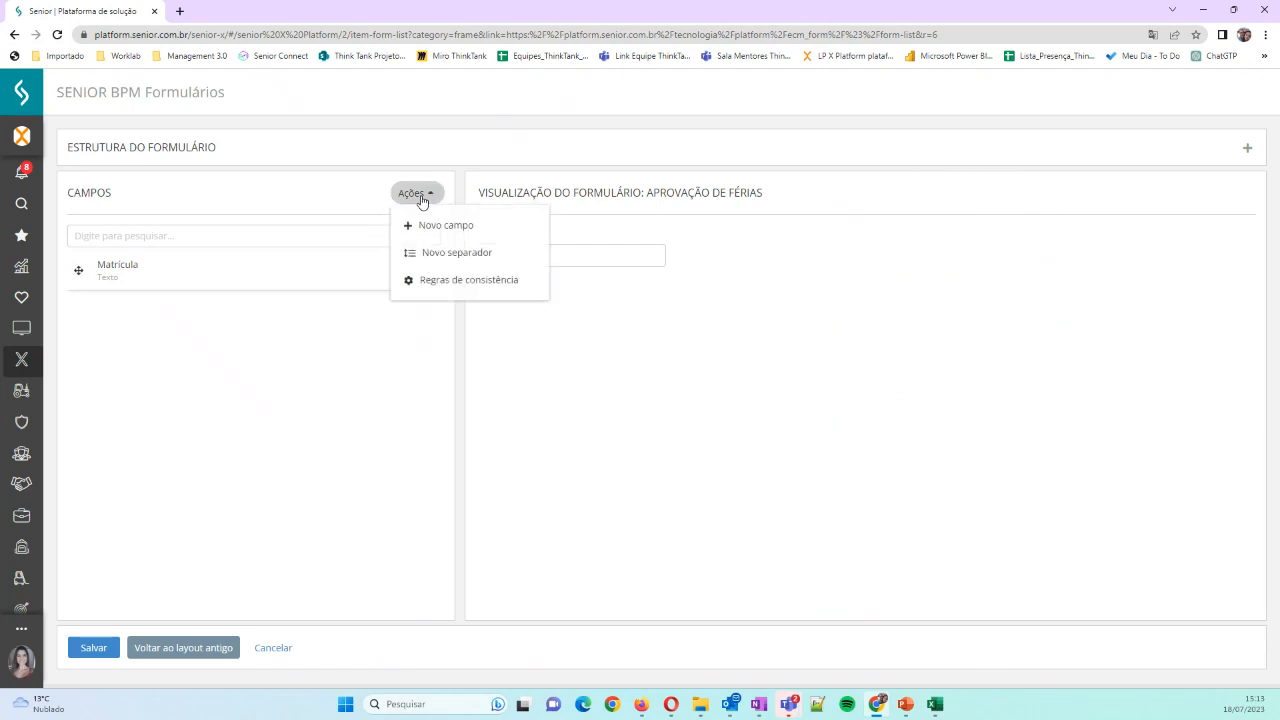
click(437, 228)
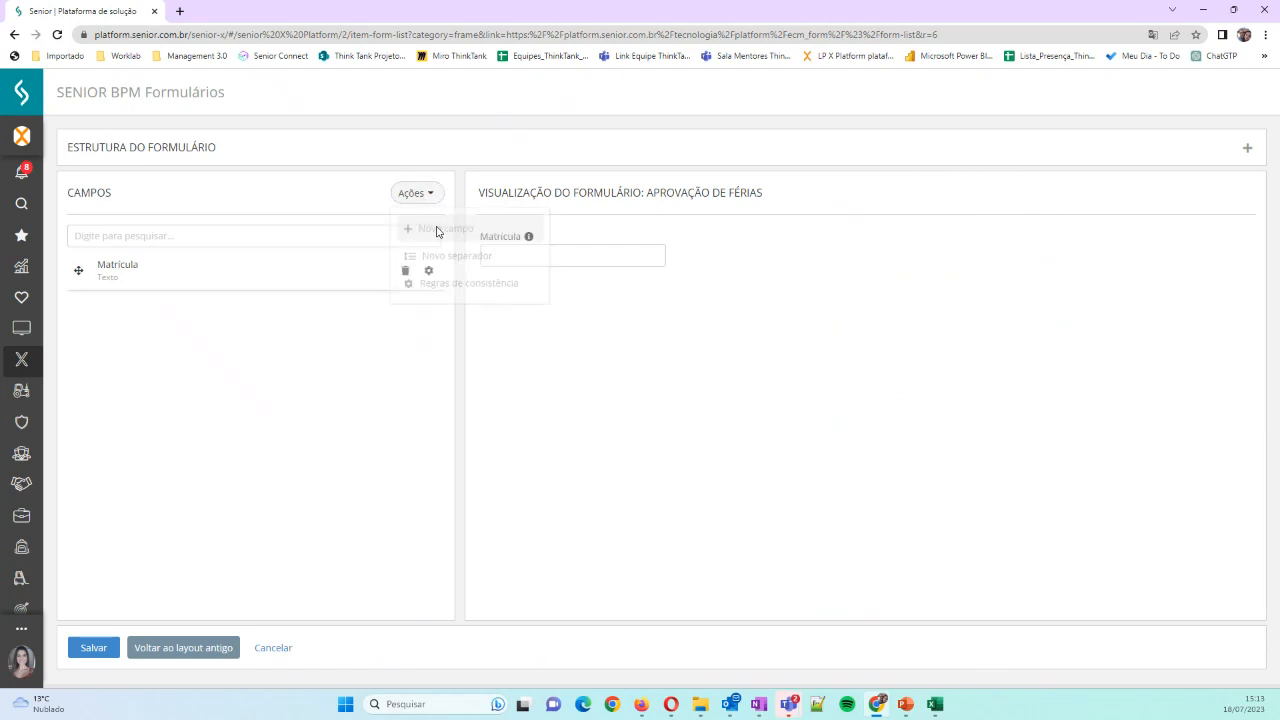
click(440, 166)
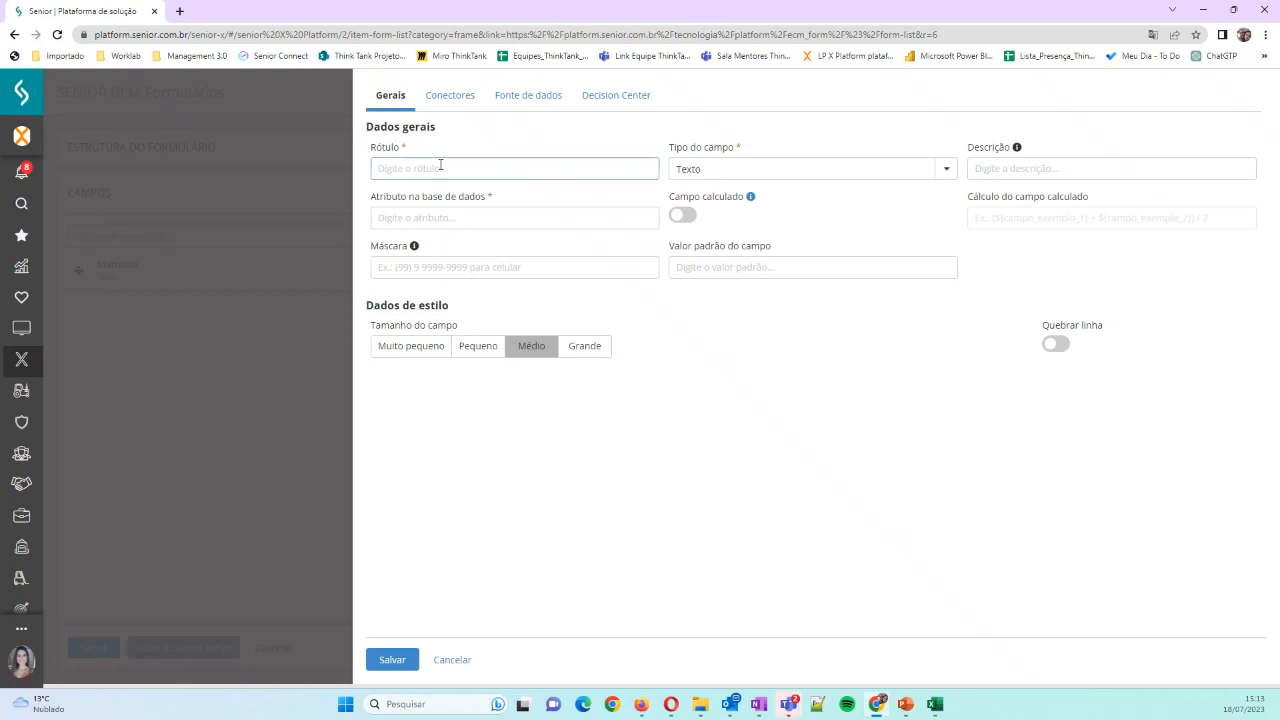
text(Nopme)
key(BackSpace)
key(BackSpace)
key(BackSpace)
text(me)
key(Tab)
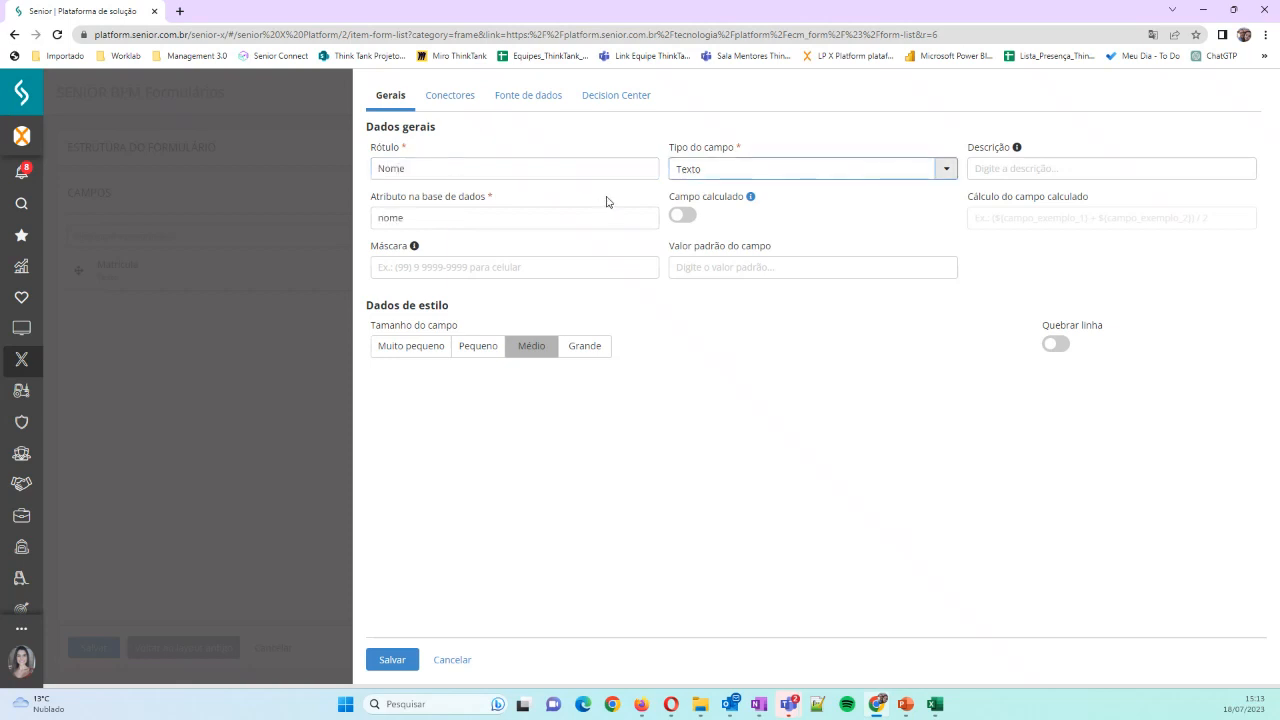
Describe the Nome field as "Nome do Colaborador" and choose Médio as its size
click(1034, 168)
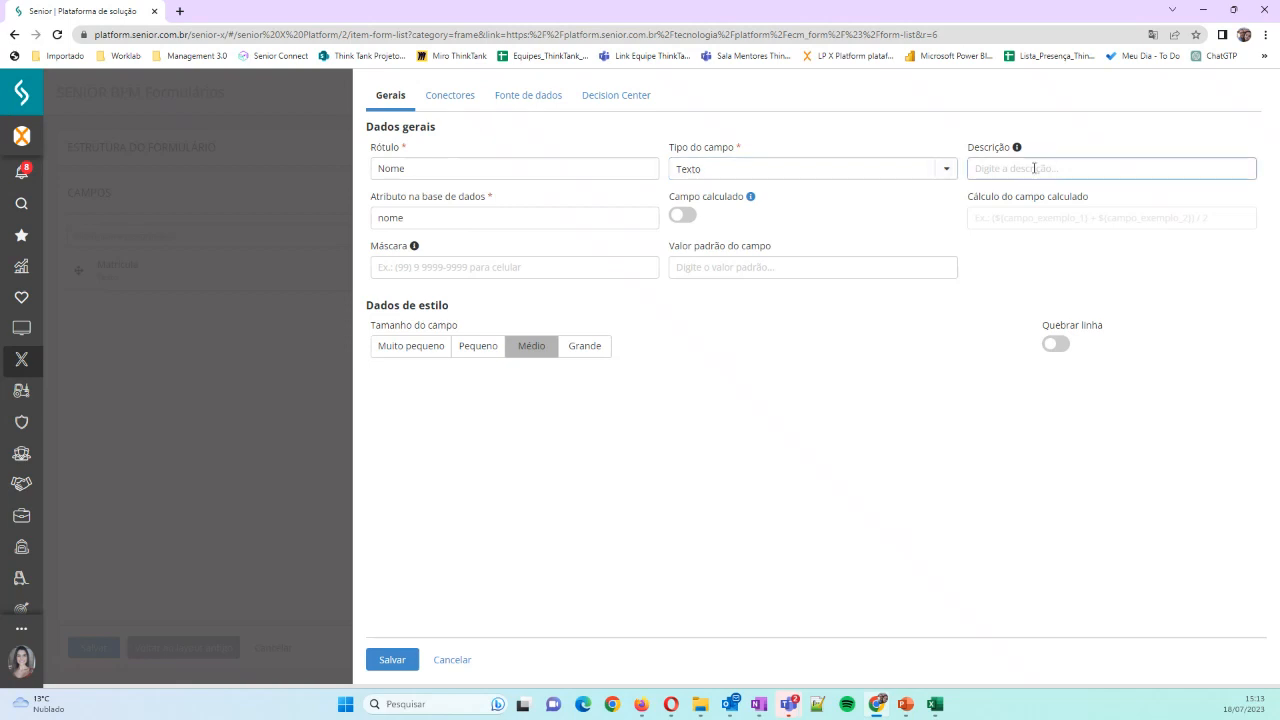
text(Nome do Colaborador)
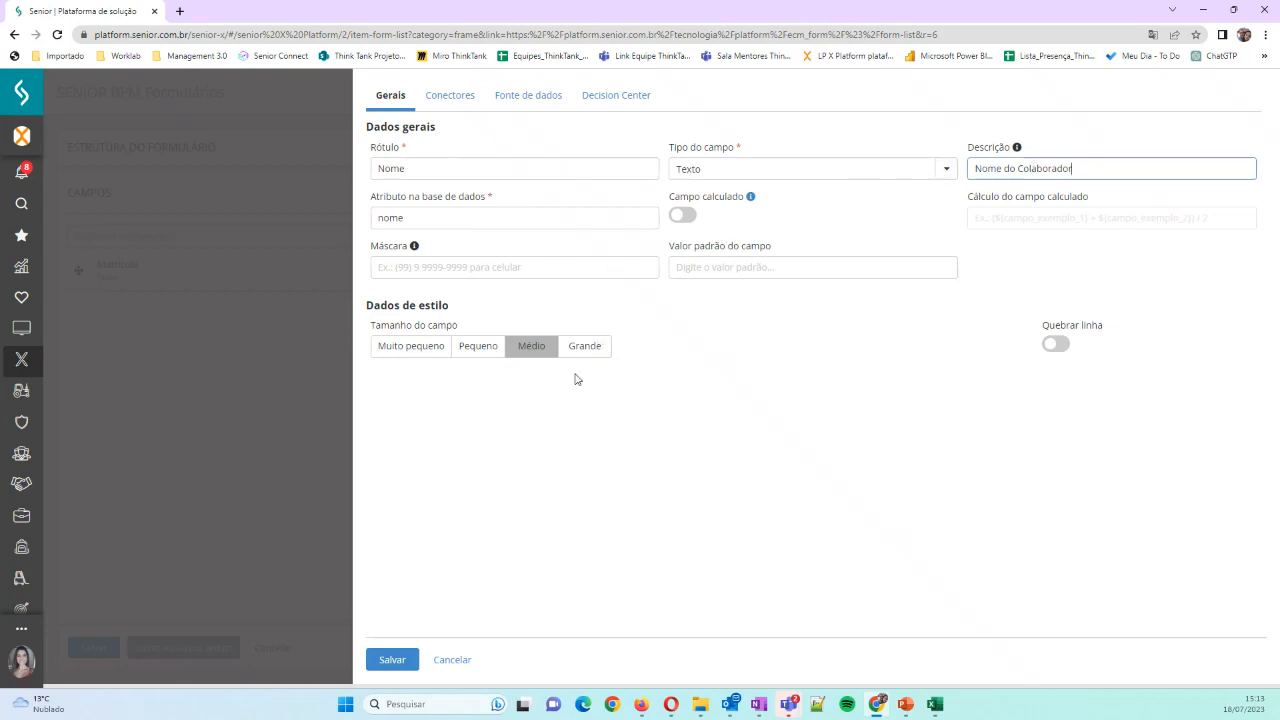
click(521, 352)
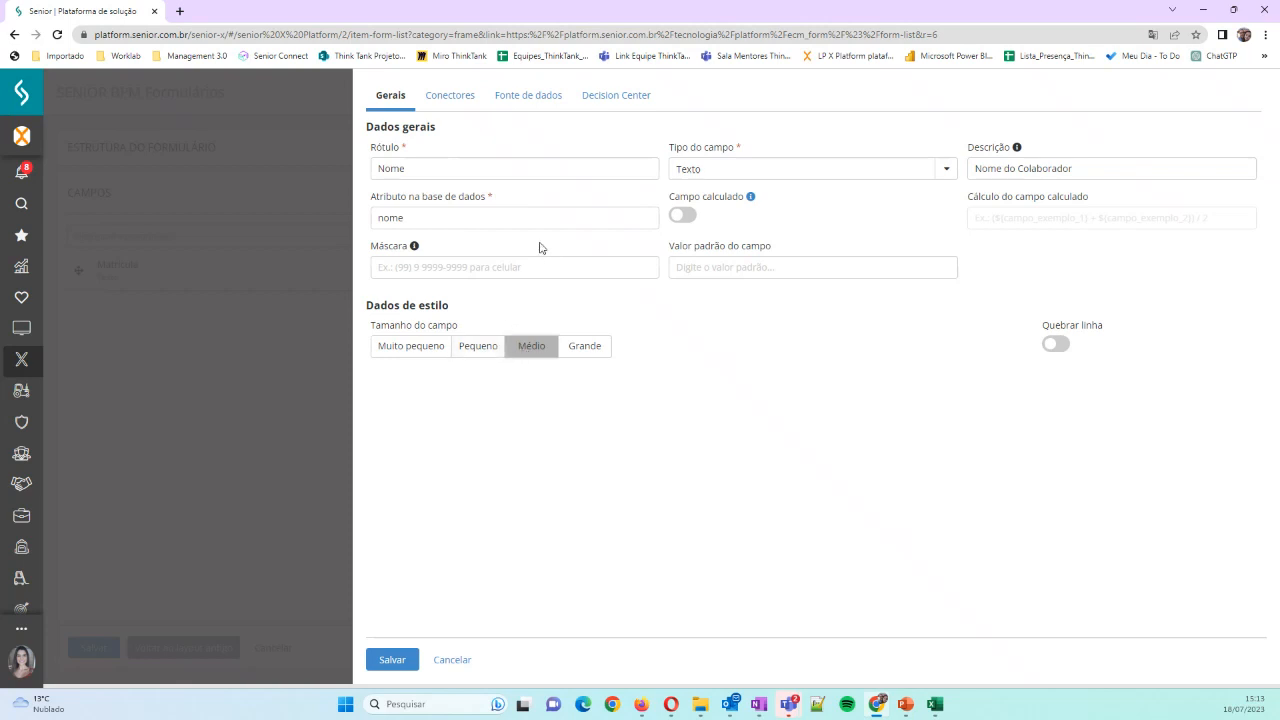
Review the source types available in the Nome field's data source settings and return to its general data
click(529, 104)
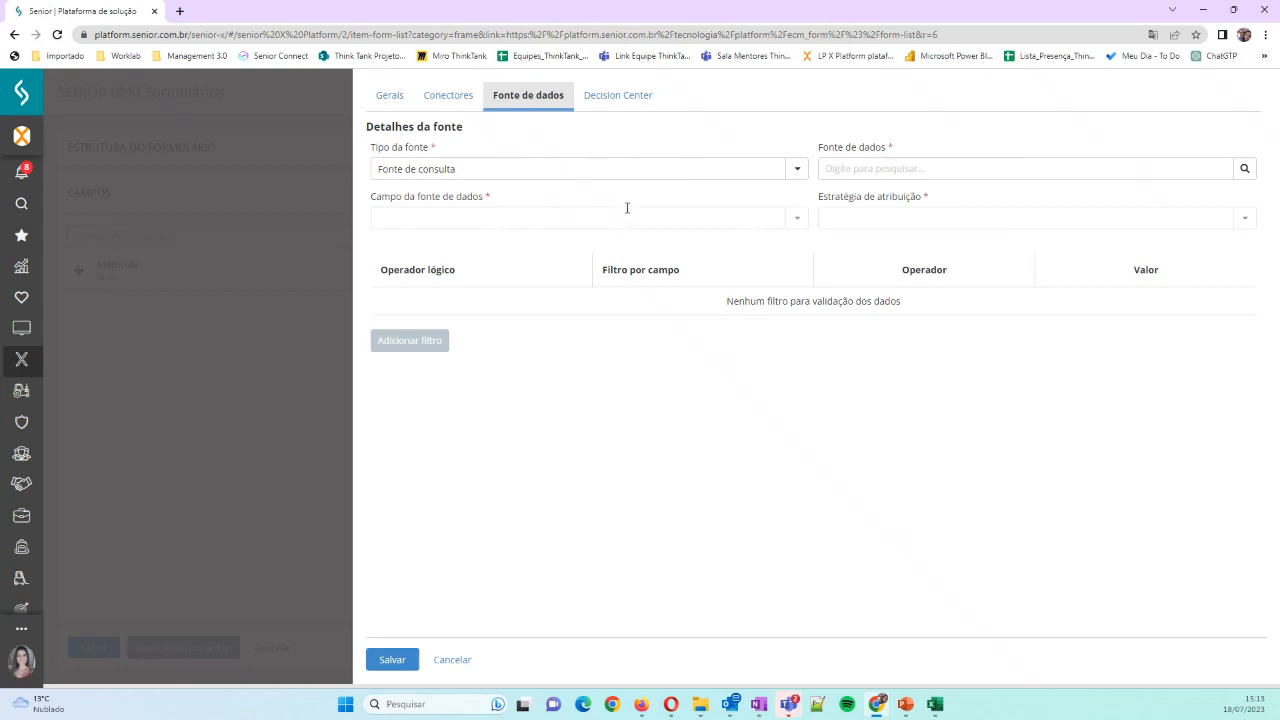
click(796, 171)
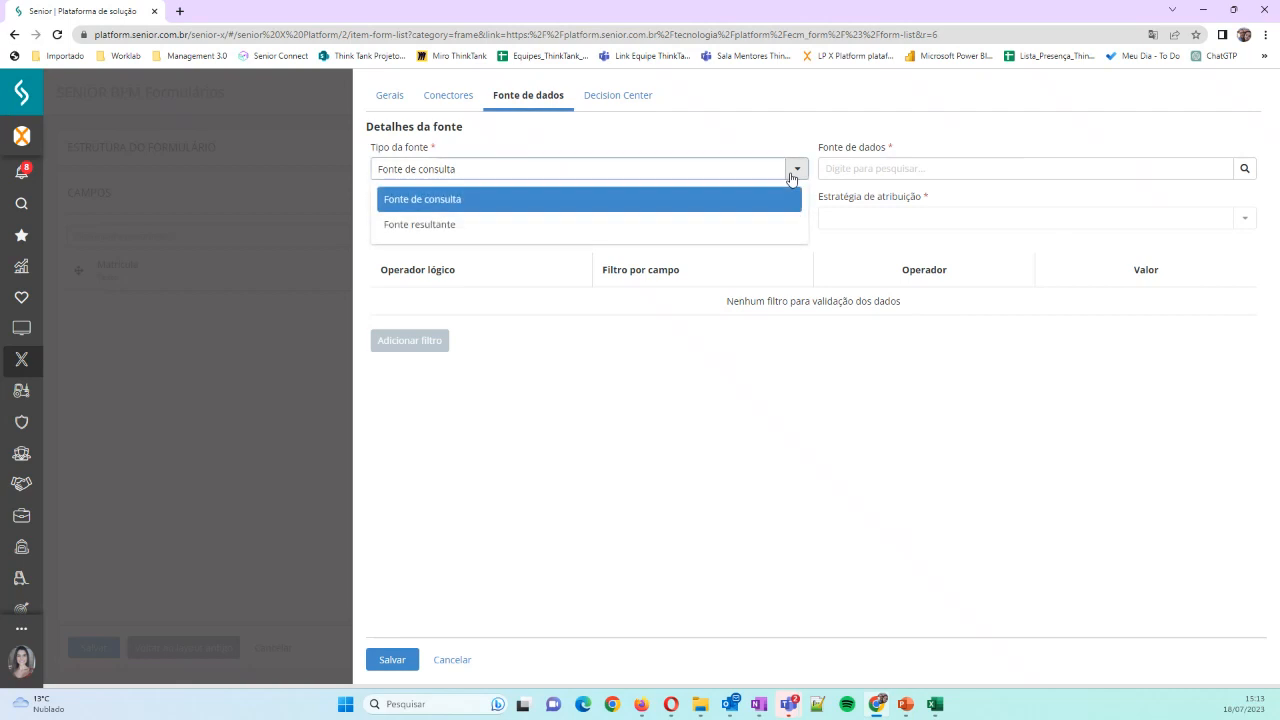
click(792, 178)
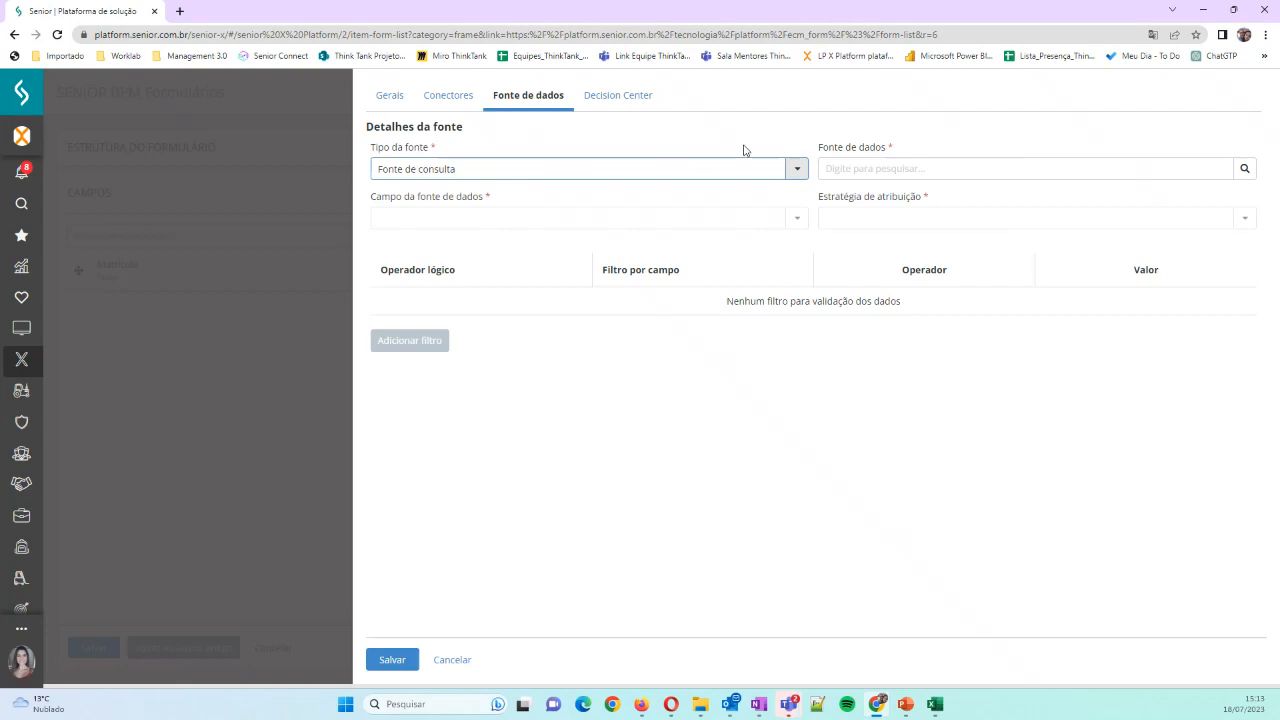
click(387, 99)
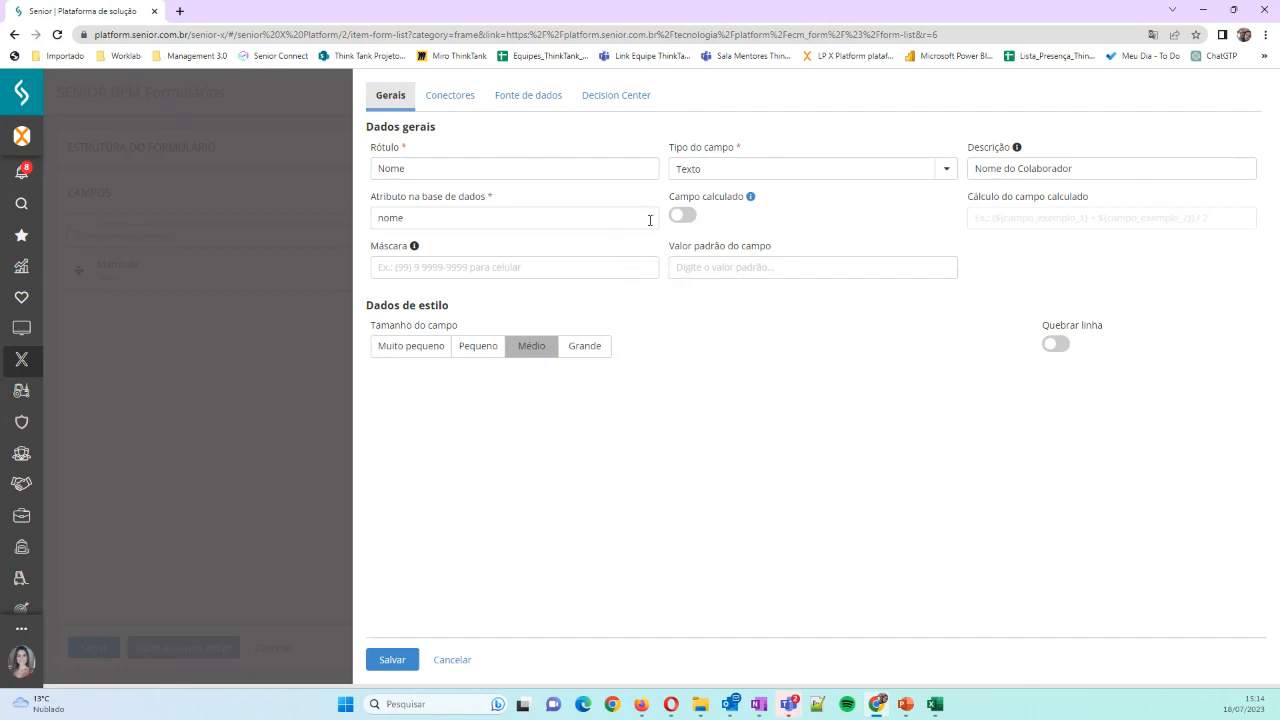
Enable the line break for the Nome field and save the field
click(1056, 346)
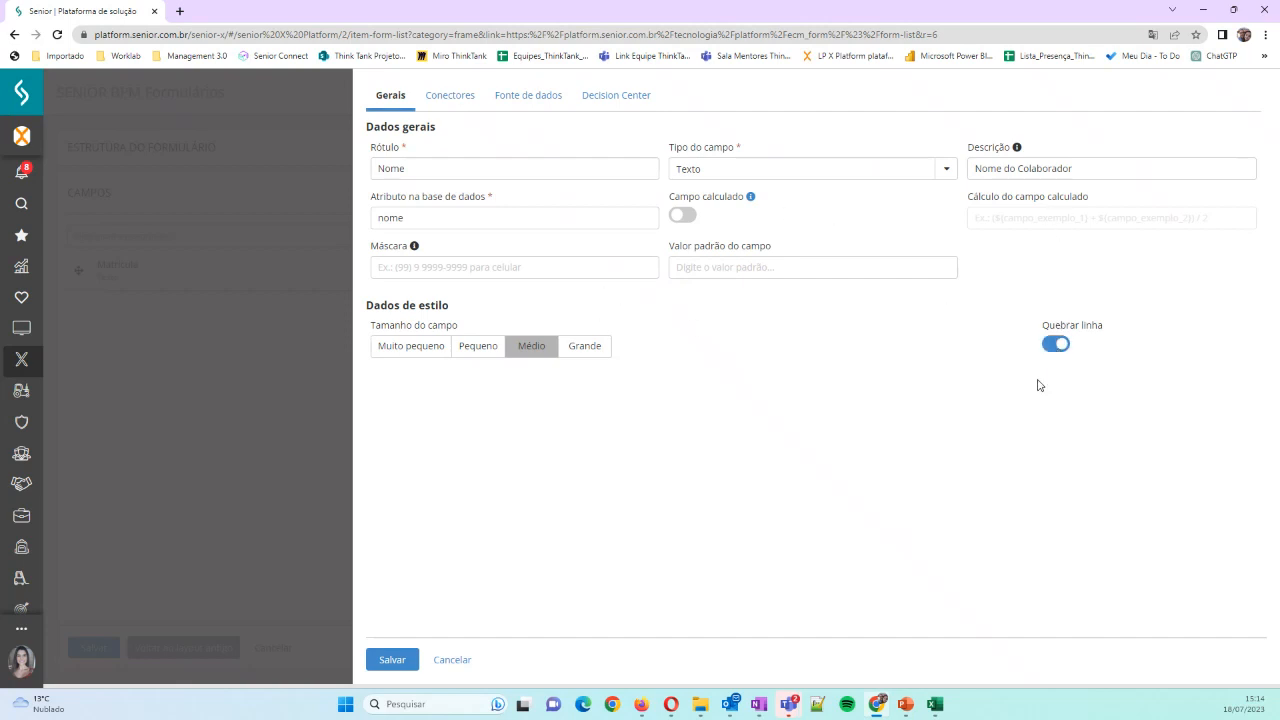
click(403, 663)
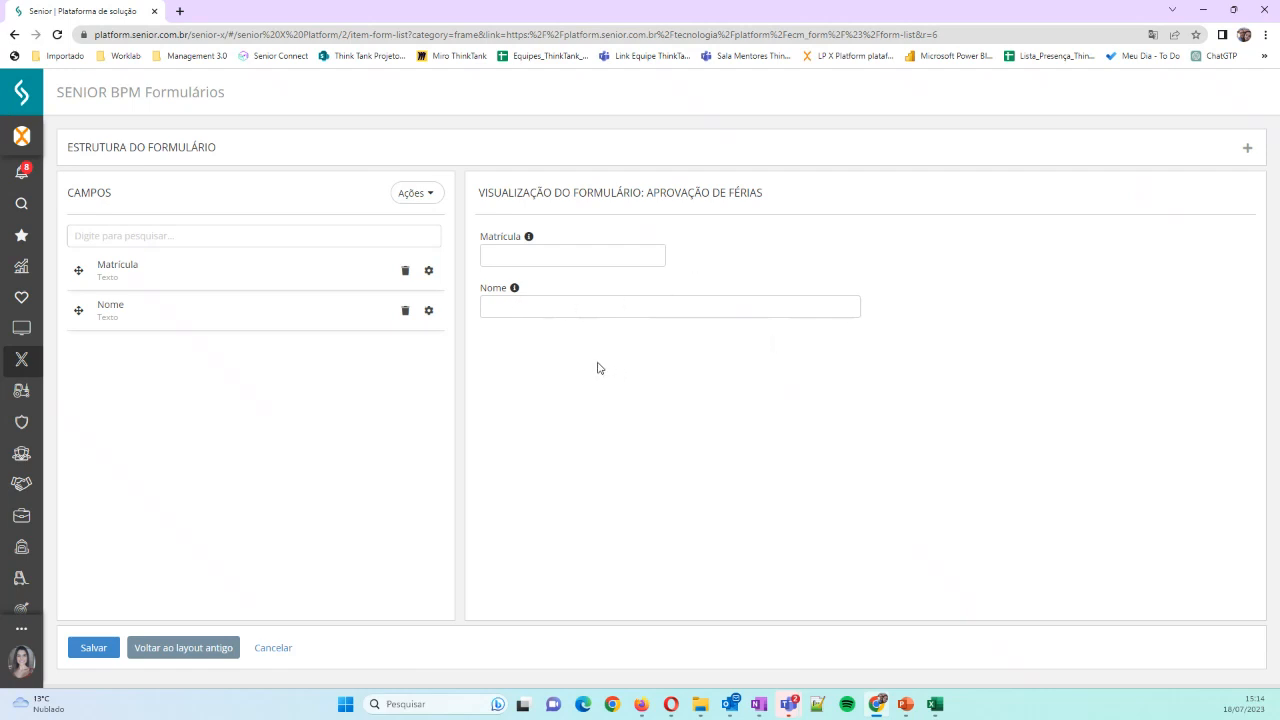
Add a separator titled "Informações" to the form
click(415, 200)
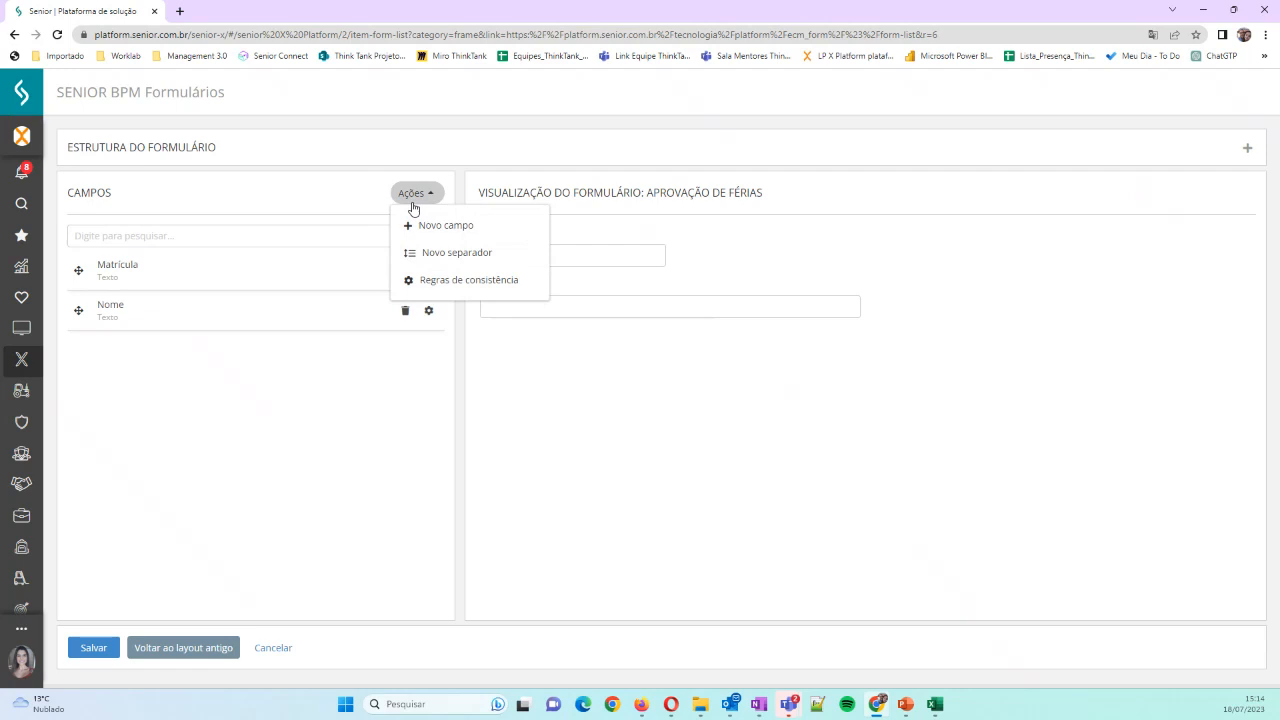
click(440, 258)
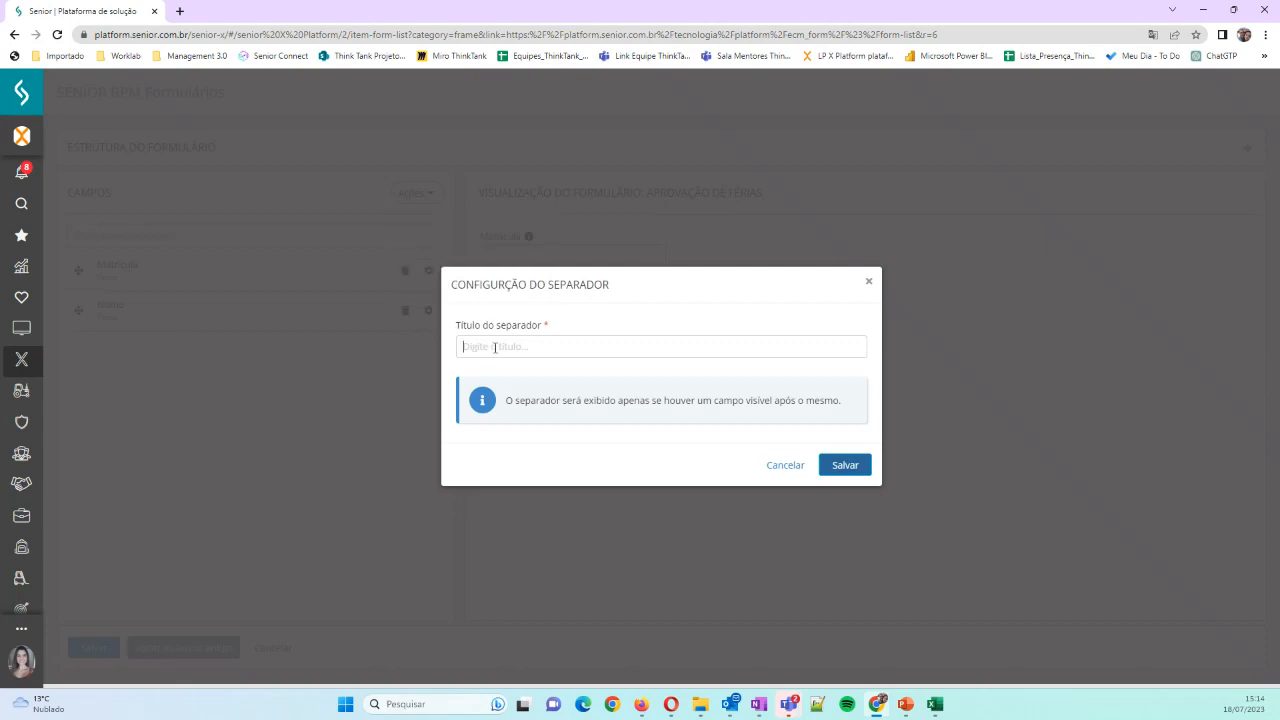
click(494, 347)
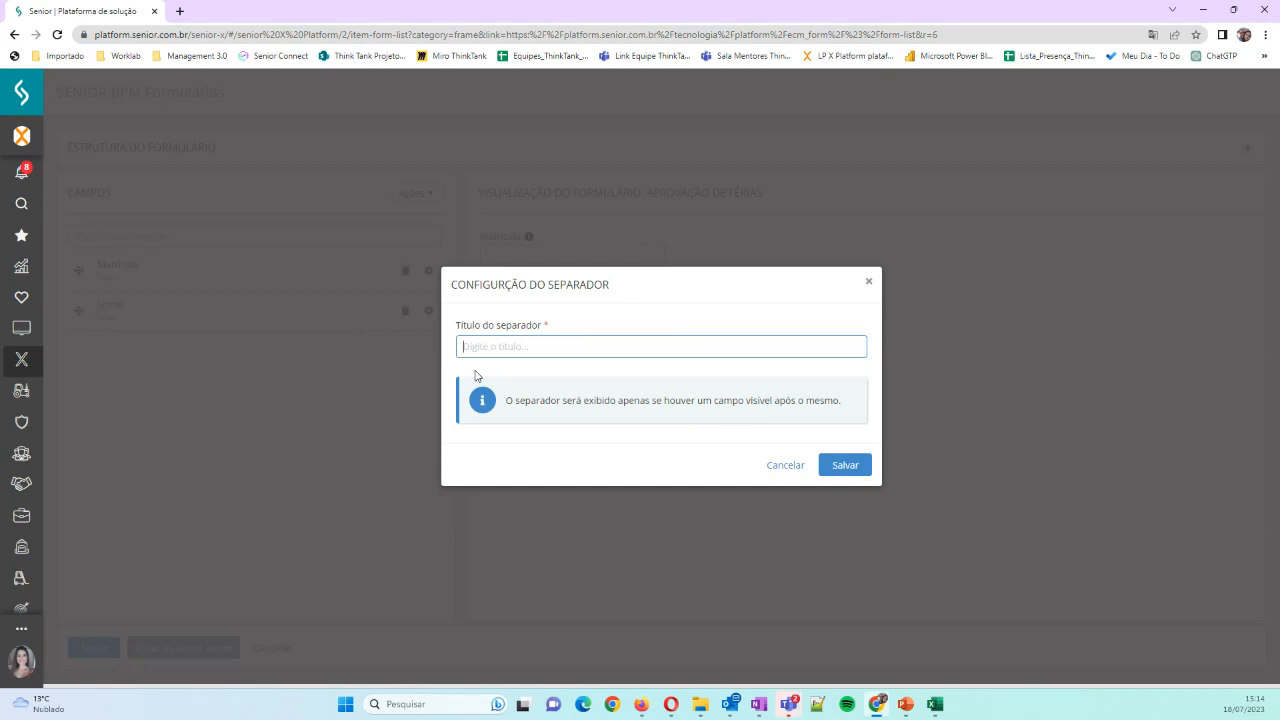
text(Informações)
click(841, 467)
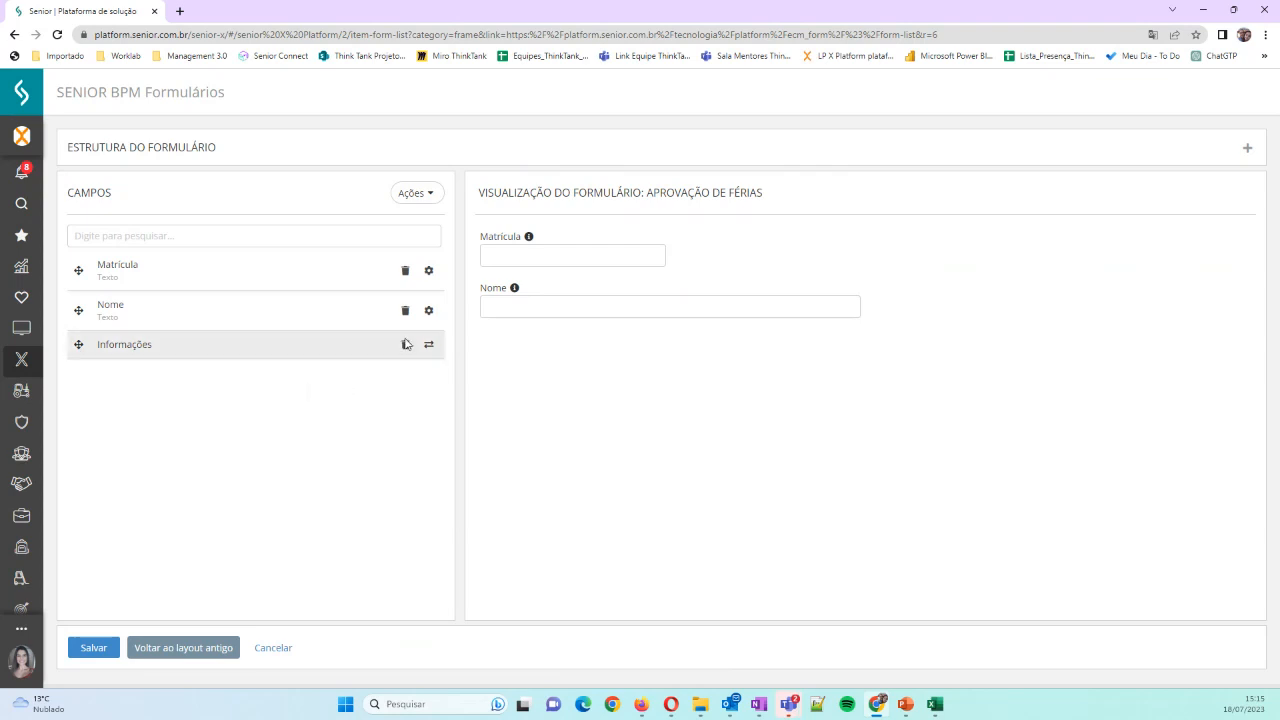
Add a new field labelled "Data de Saída" and correct its database attribute to "data_de_saida"
click(429, 199)
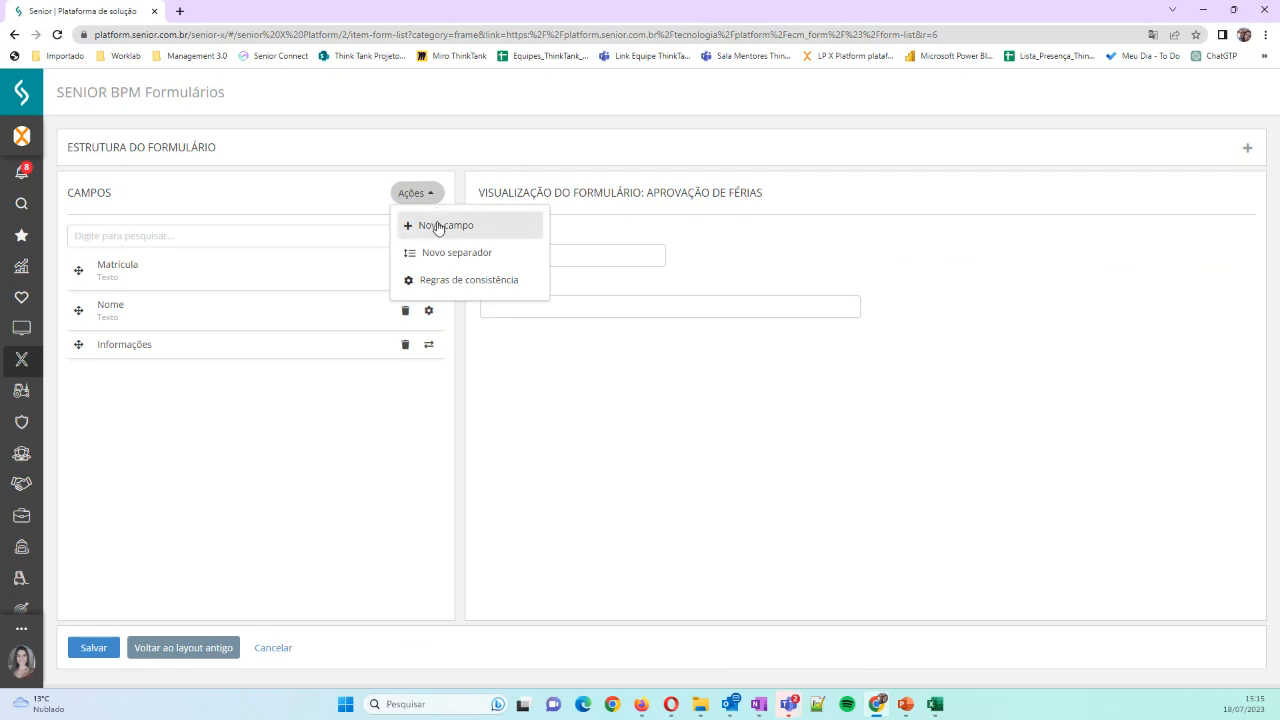
click(437, 228)
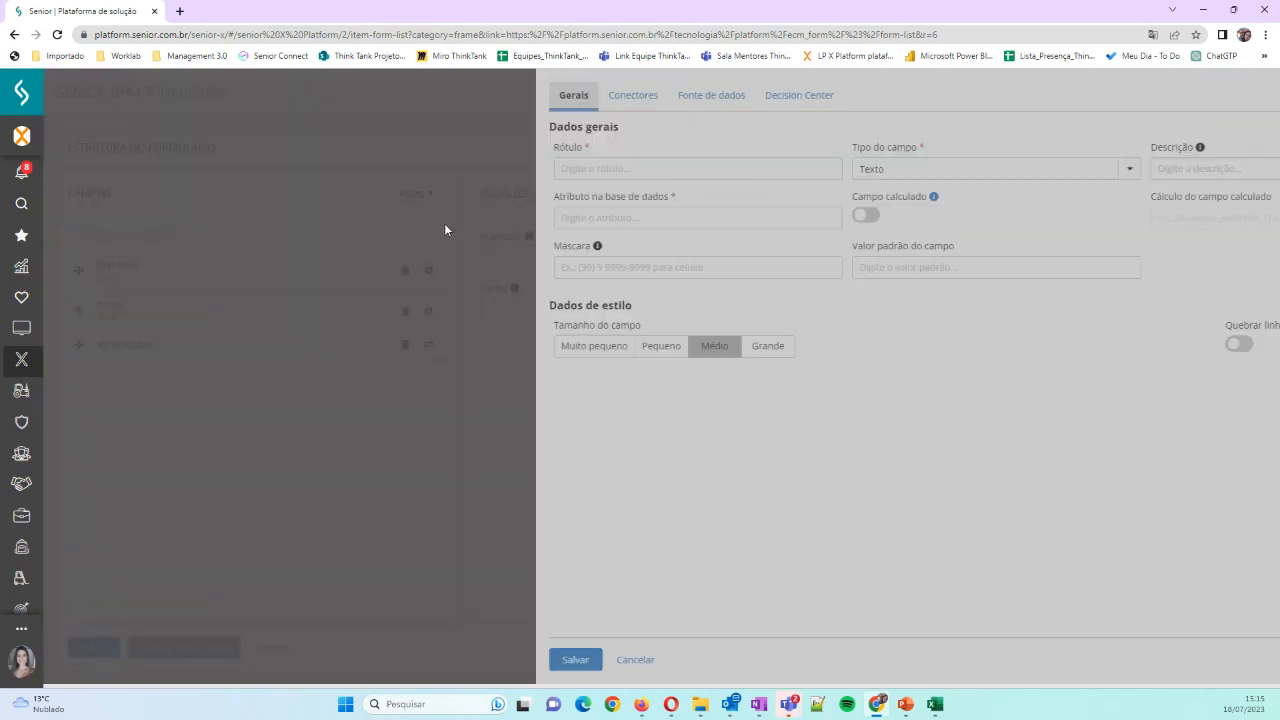
click(485, 163)
text(Da)
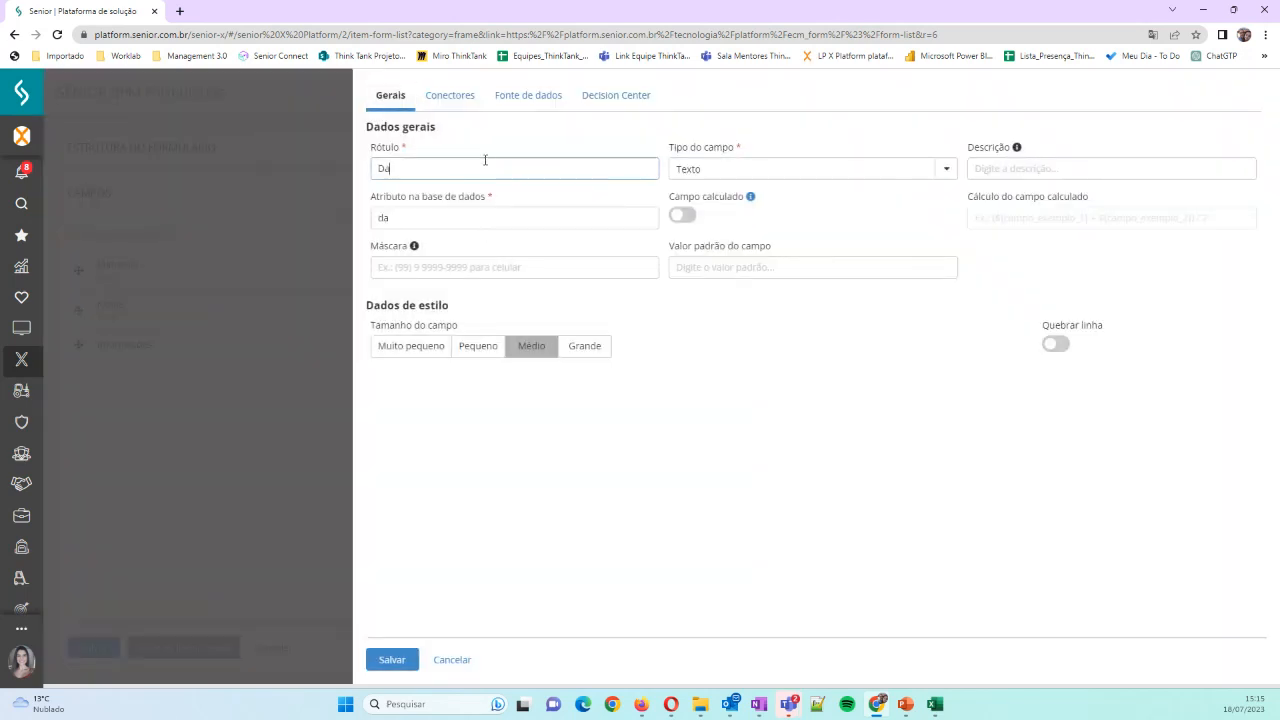
text(ta de Saída)
click(430, 216)
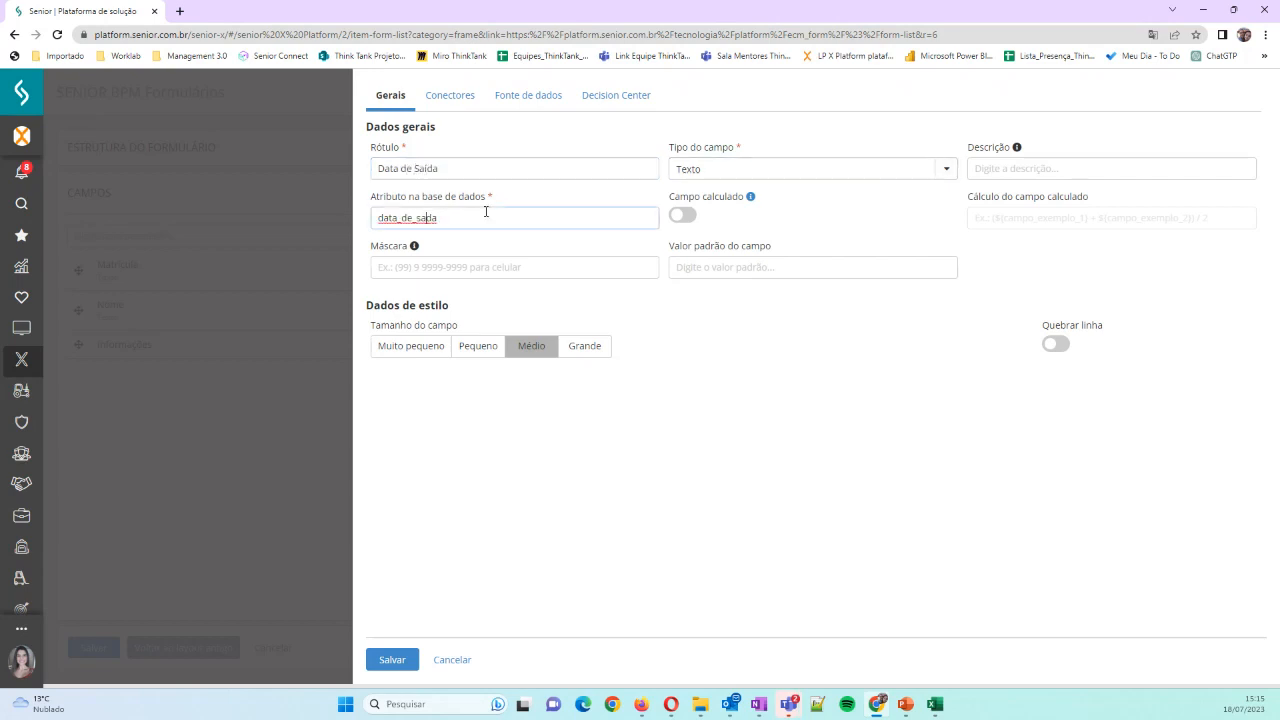
text(i)
Set the Data de Saída field's type to Data and its description to "Data de Saída das Férias"
click(945, 169)
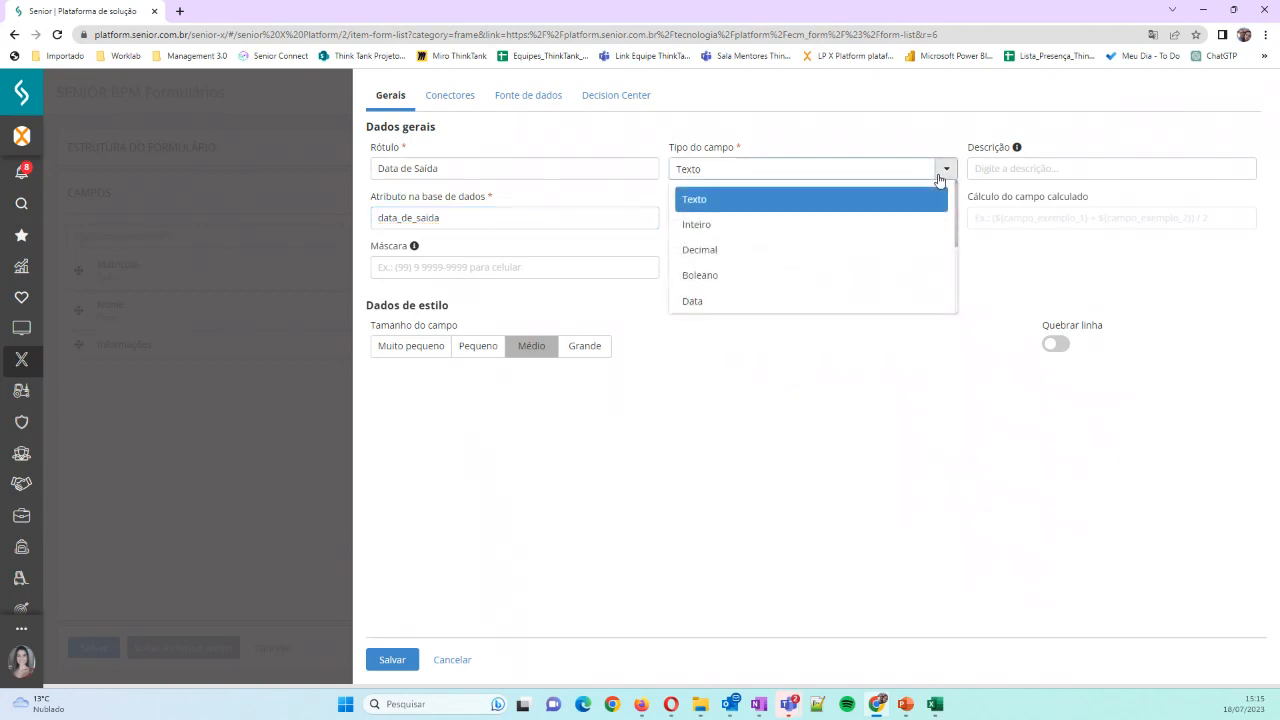
click(721, 302)
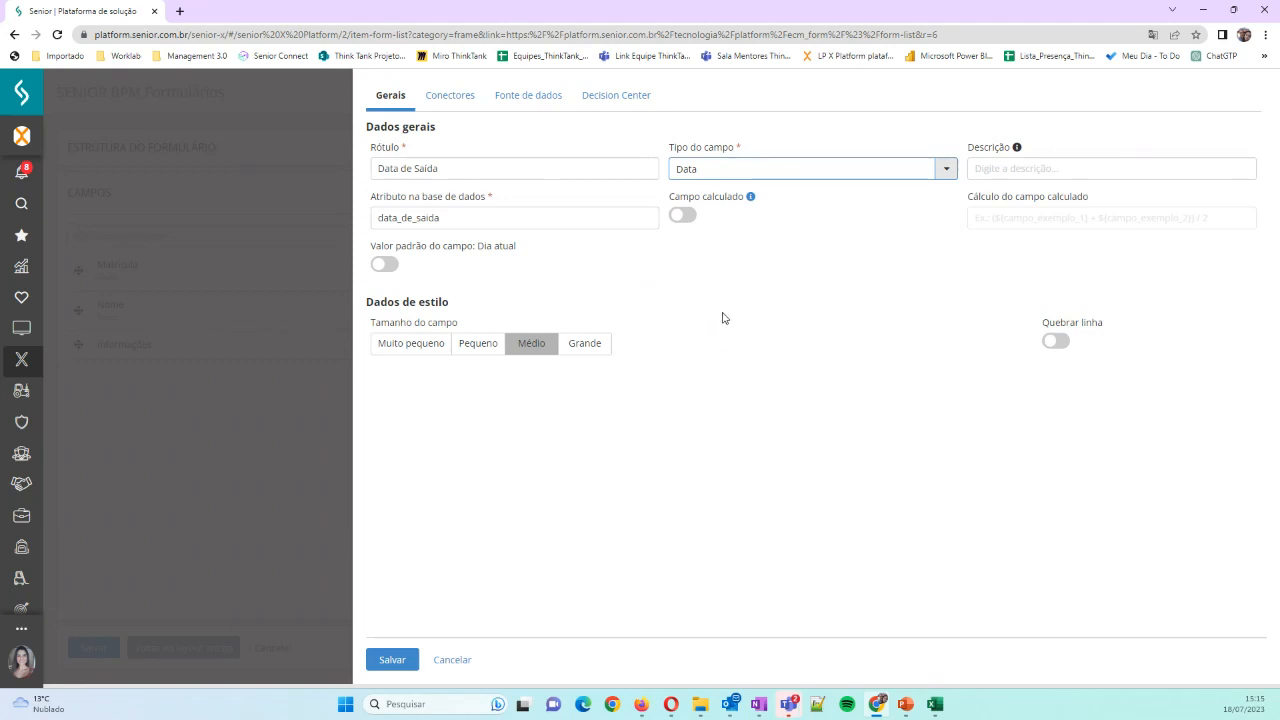
click(999, 168)
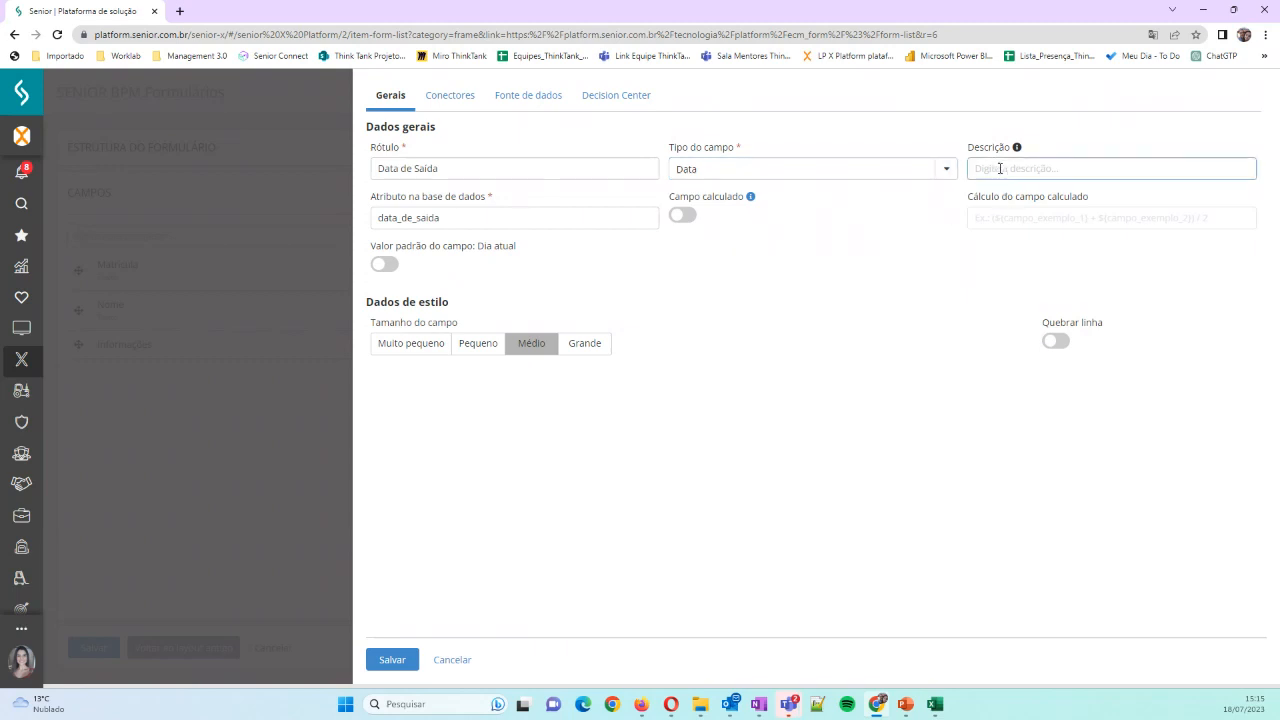
text(Data de Saída das Férias)
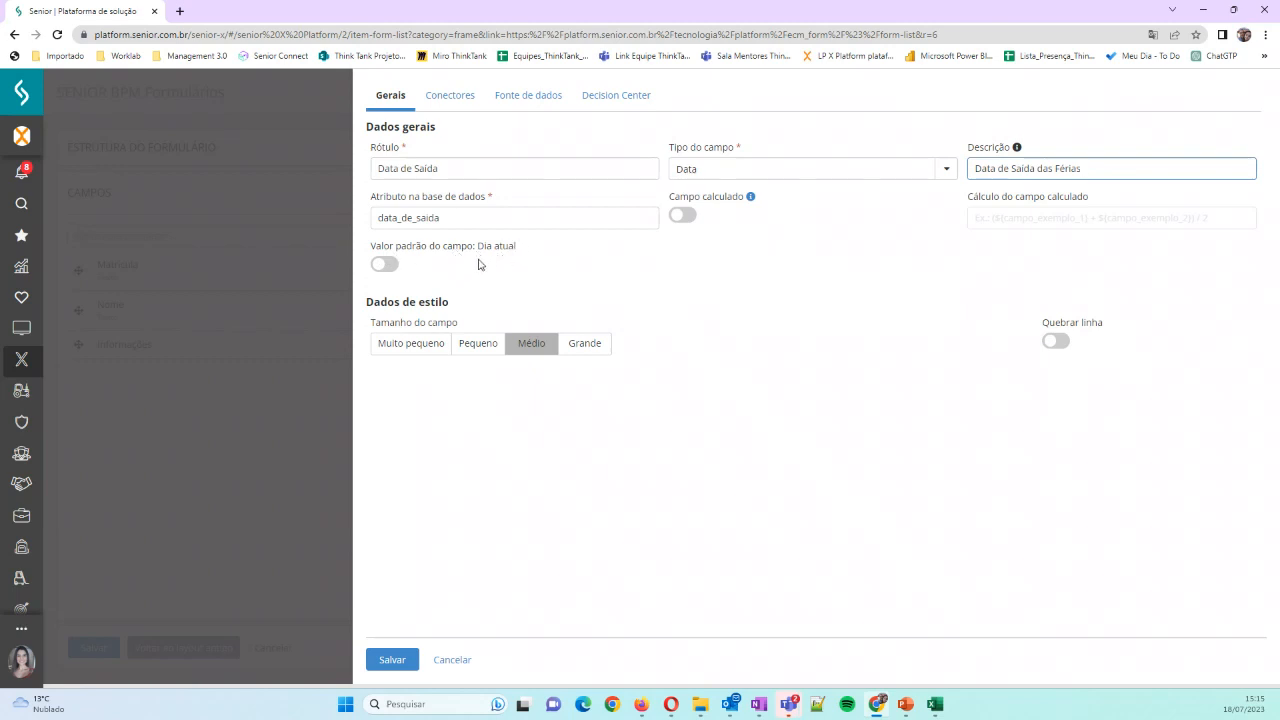
Enable the line break for the Data de Saída field, leave its current-day default off, and save the field
click(388, 272)
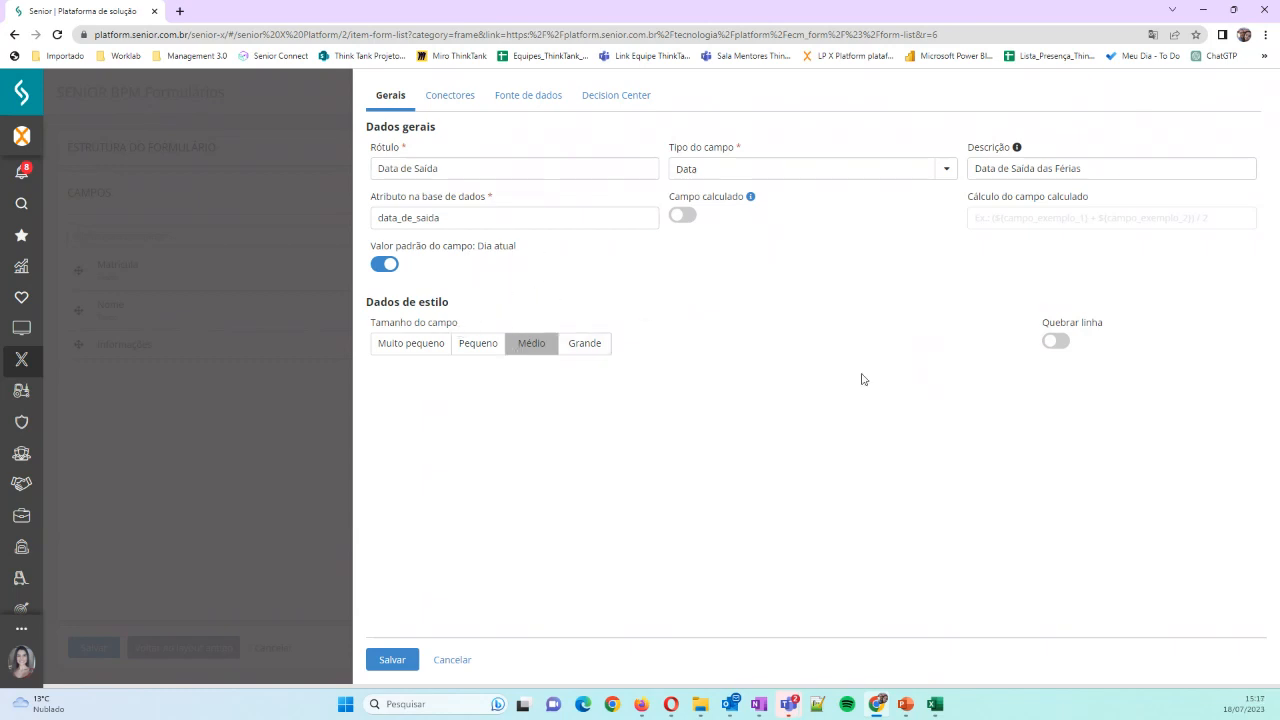
click(384, 266)
click(1054, 342)
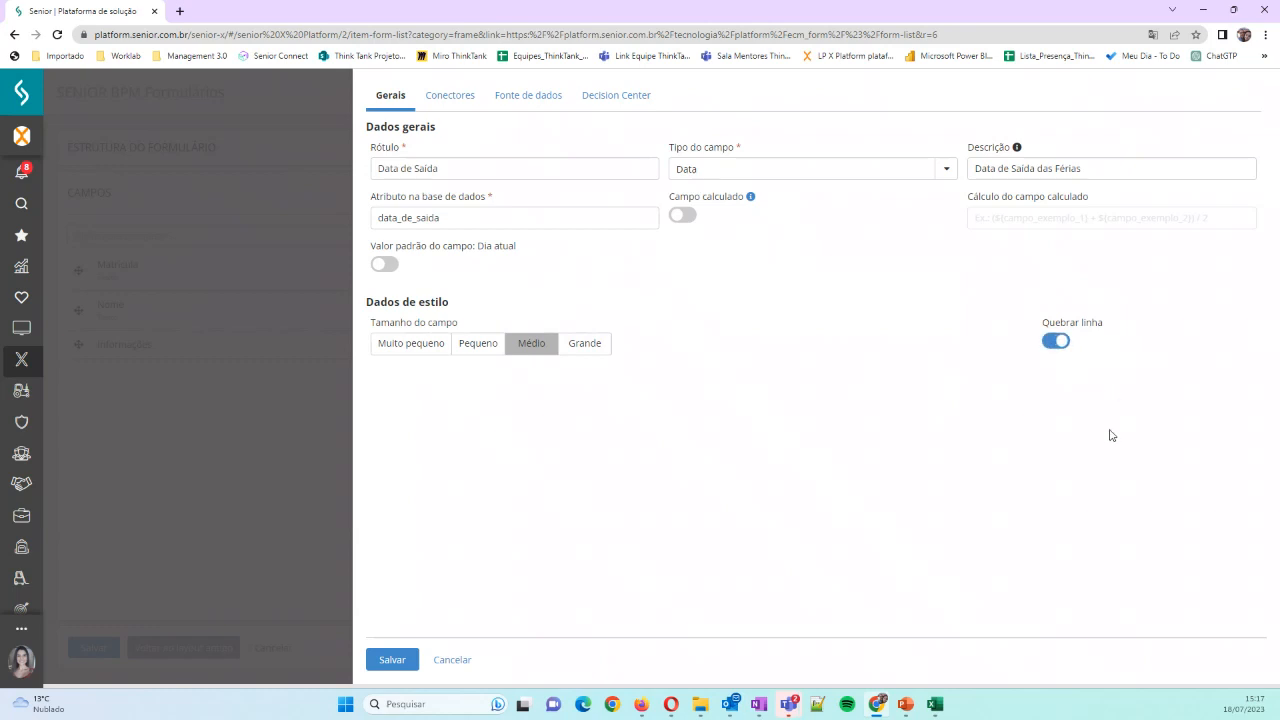
click(400, 661)
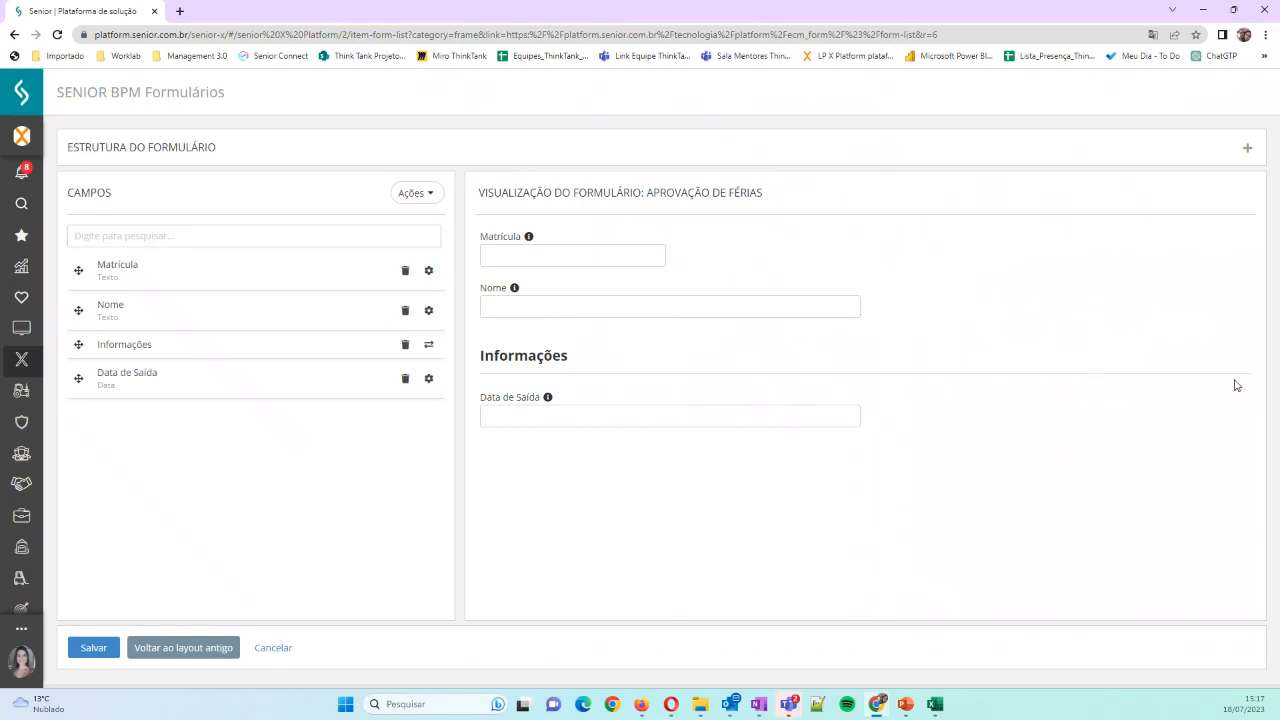
Test the Data de Saída field in the form preview by choosing the date 08/16/2023
click(507, 418)
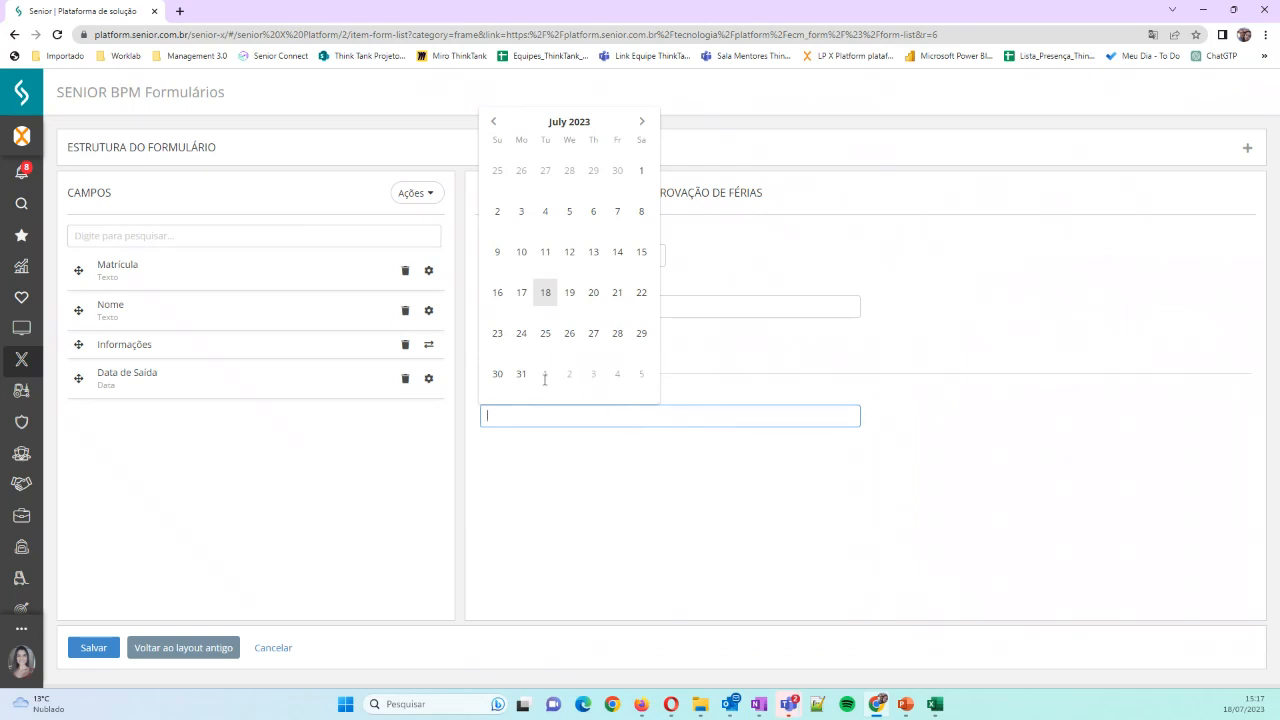
click(640, 125)
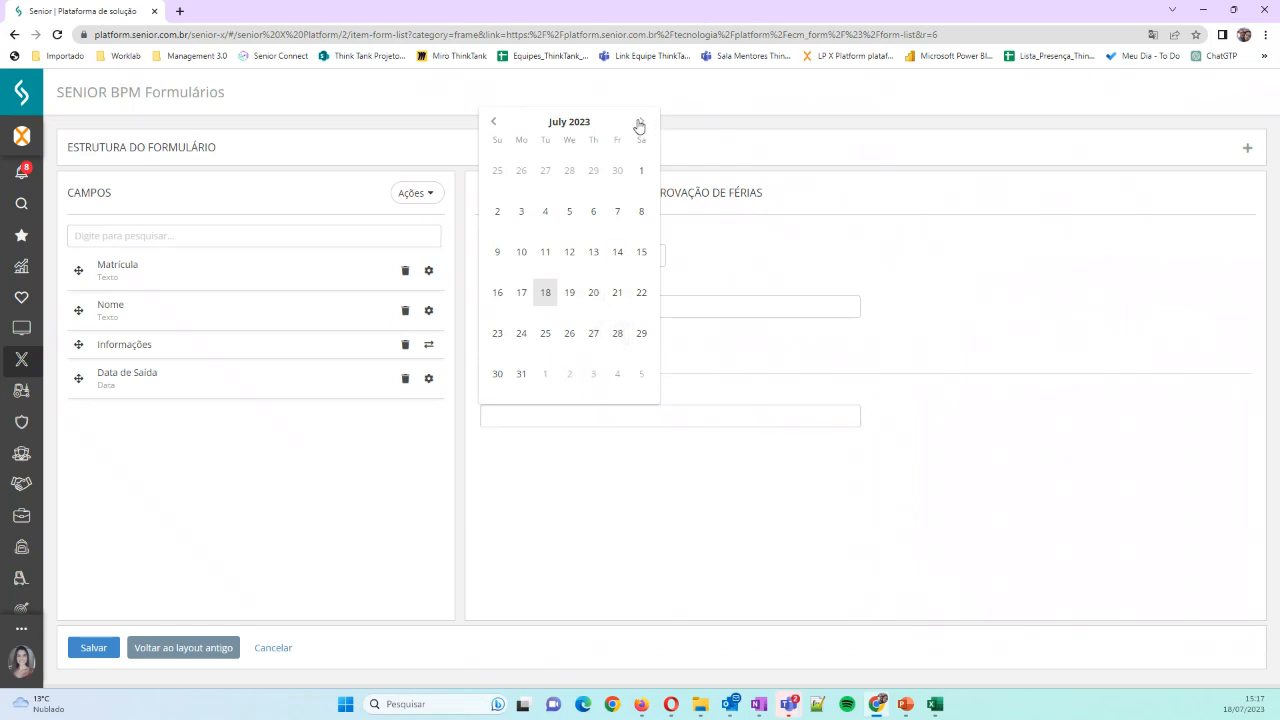
click(569, 252)
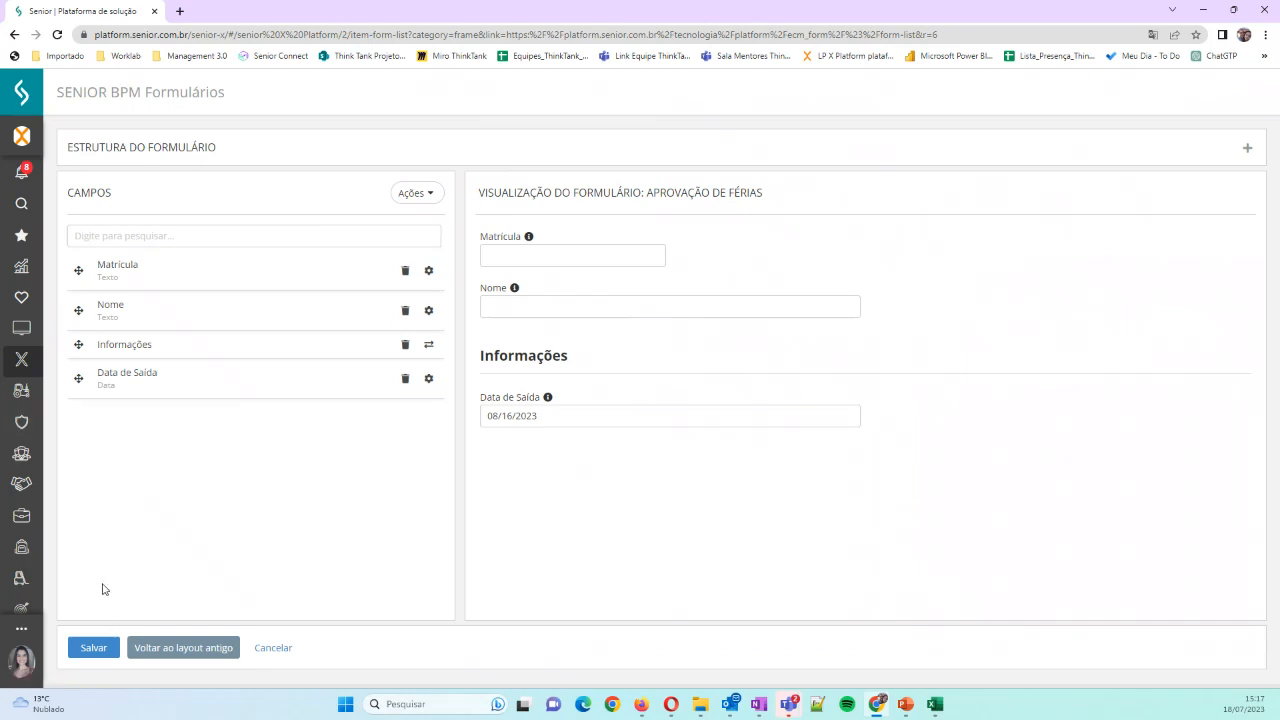
Add a new field labelled "Quantidade de Dias" with the description "Quantidade de dias de férias"
click(415, 195)
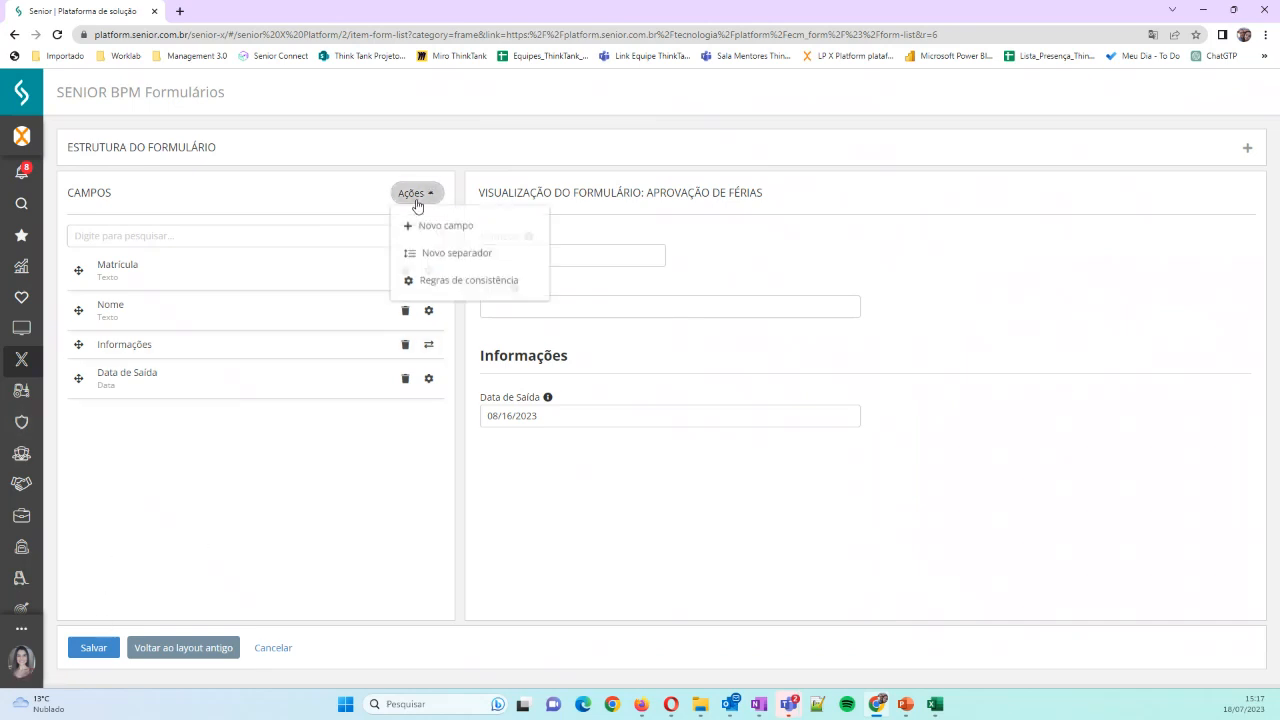
click(421, 228)
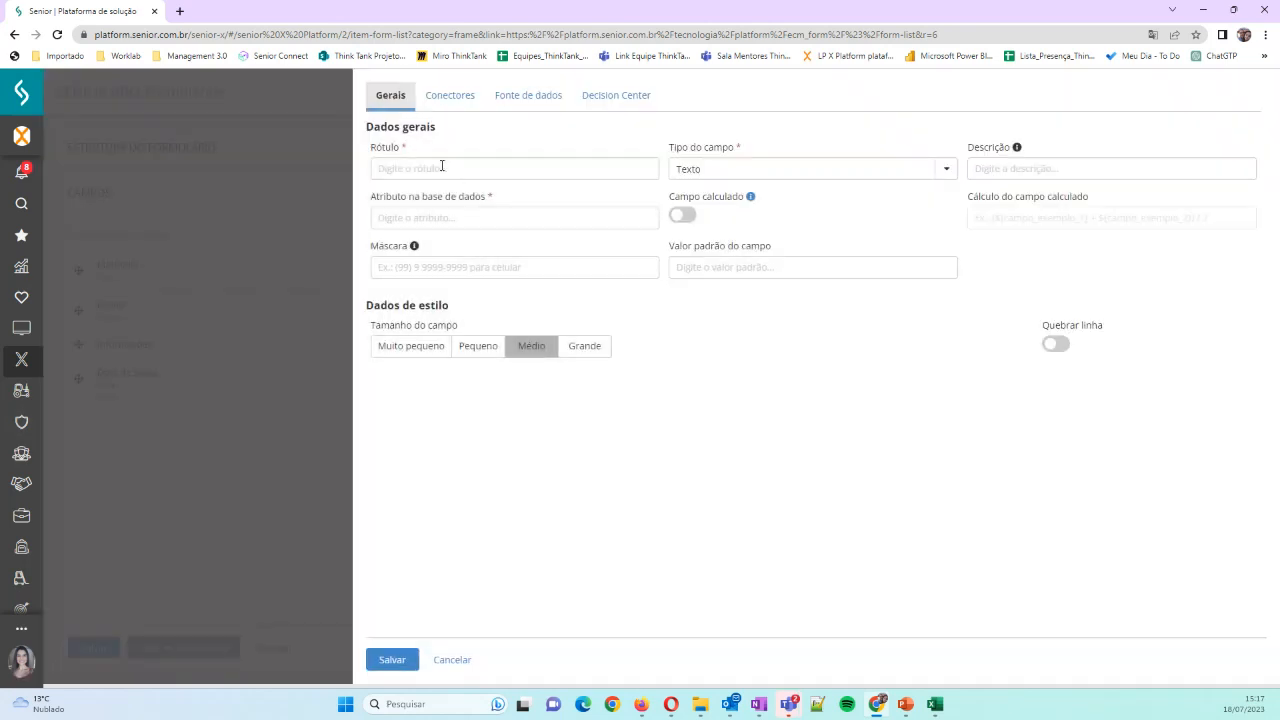
click(441, 167)
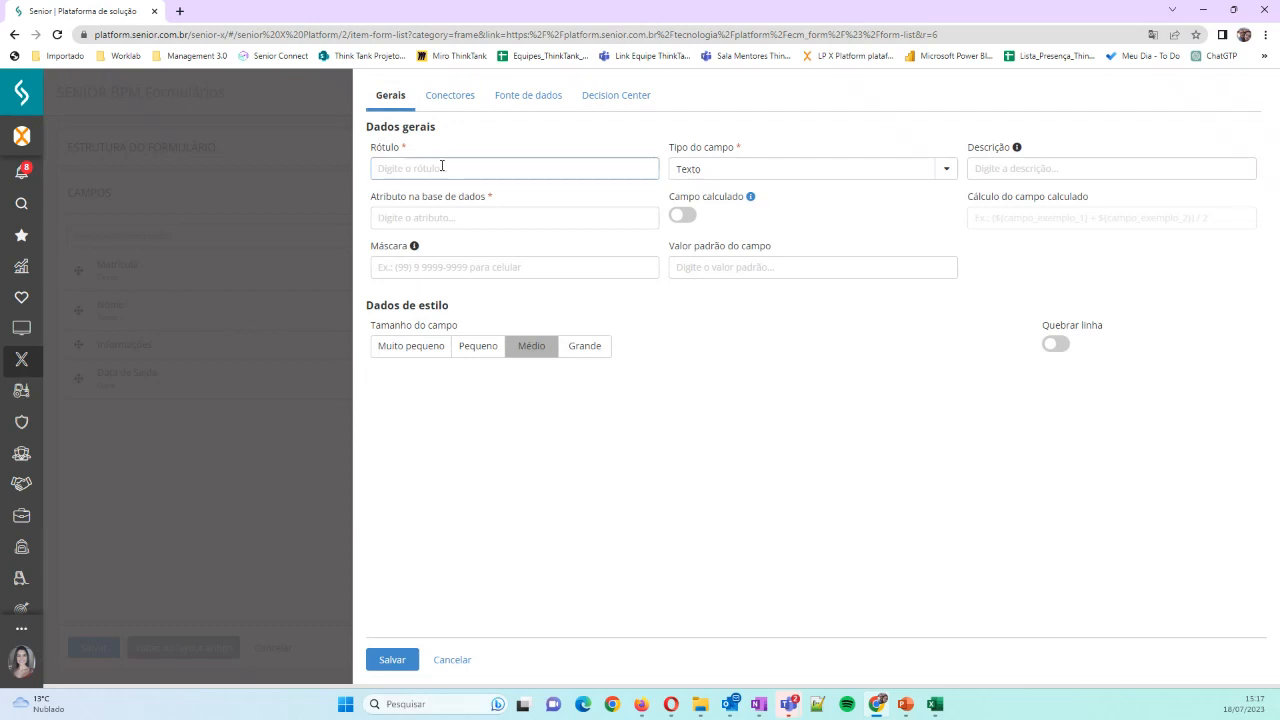
text(Quantidade de Dias)
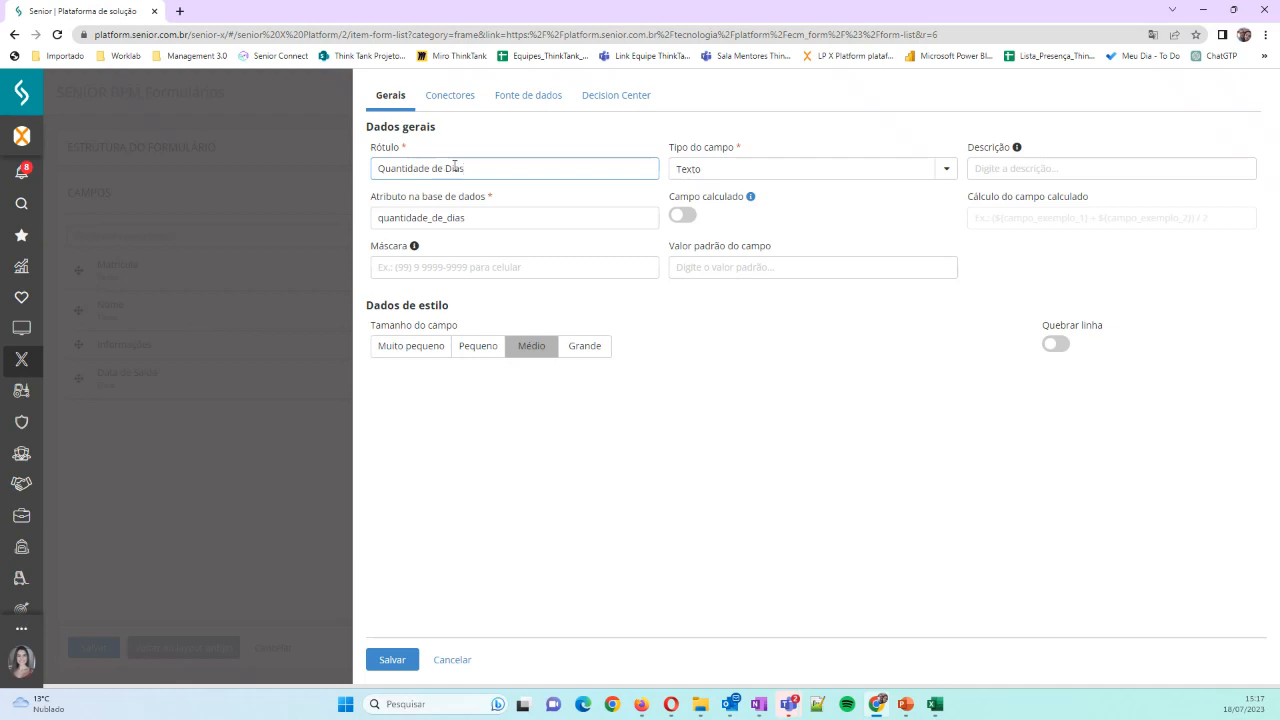
click(1037, 168)
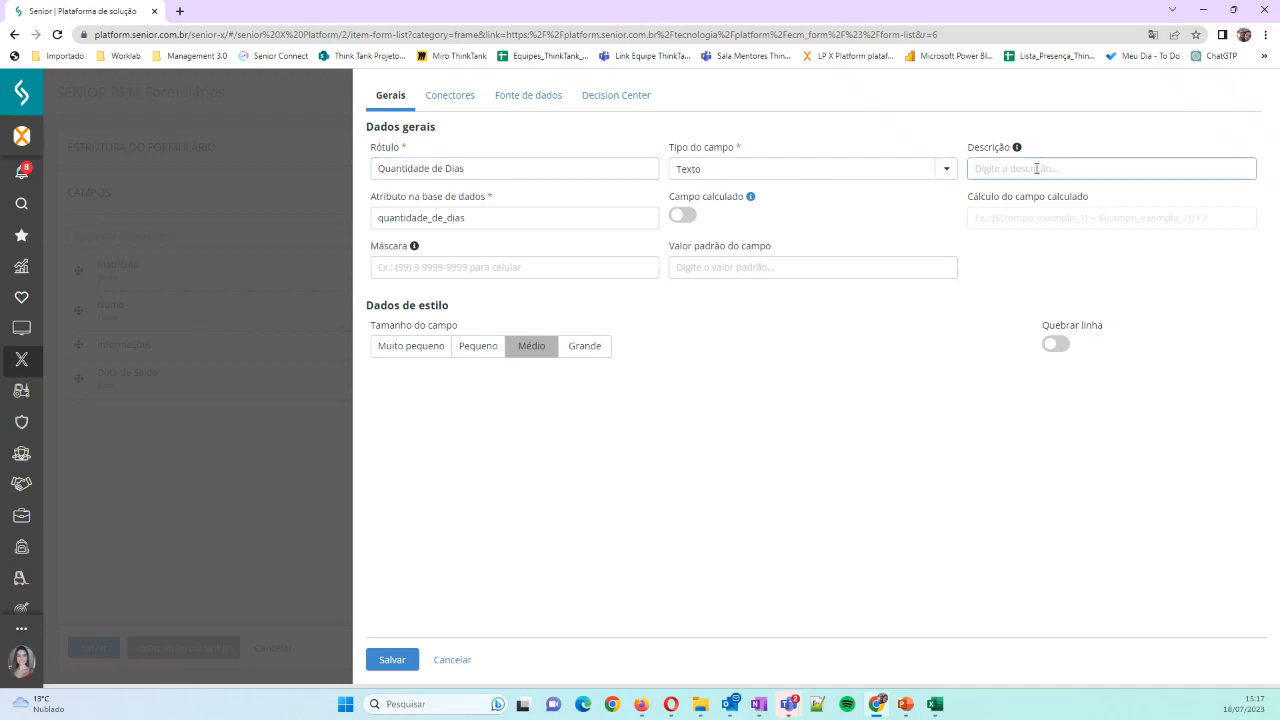
text(Quantidade de dias de férias)
Set the Quantidade de Dias field's type to Inteiro and leave its default value empty
click(946, 169)
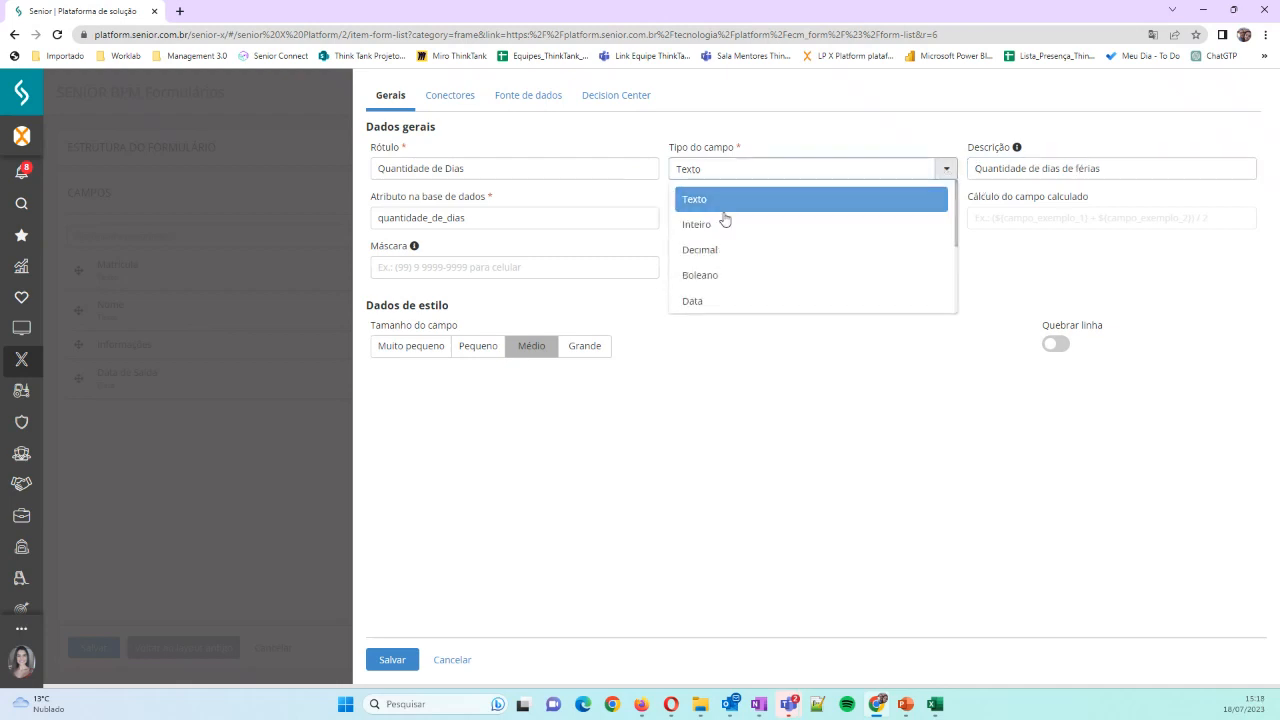
click(723, 222)
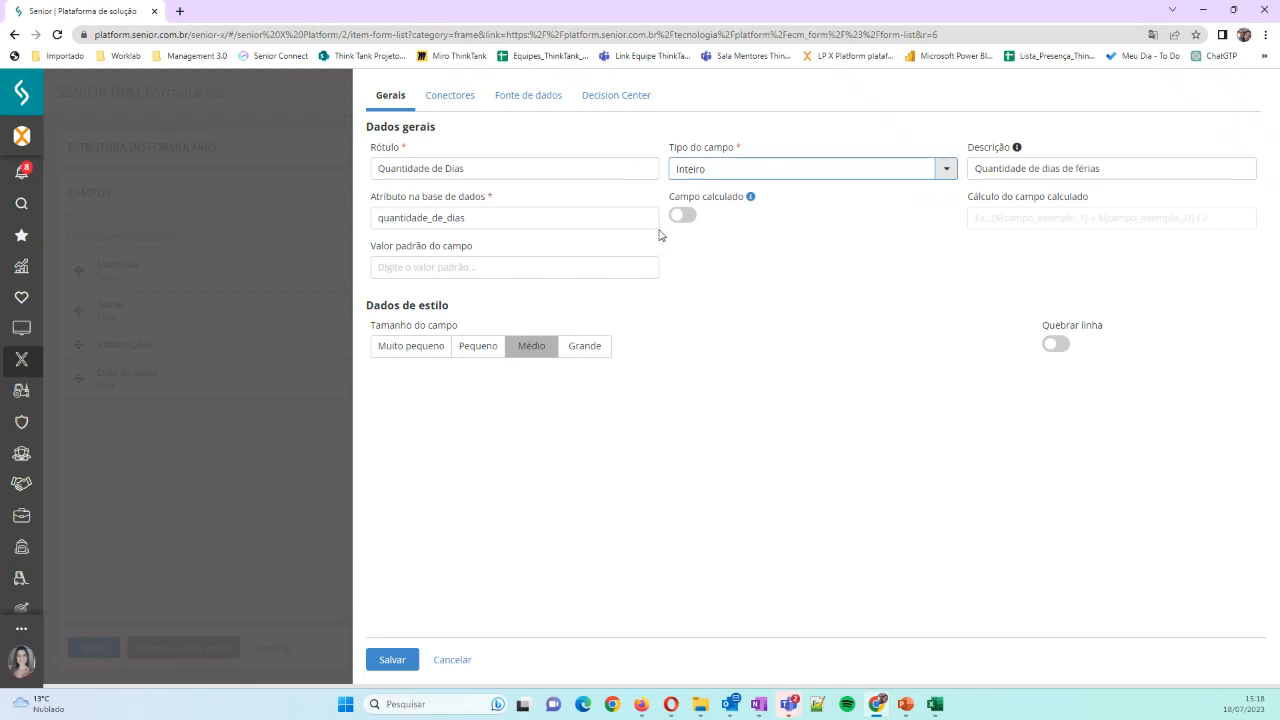
click(434, 269)
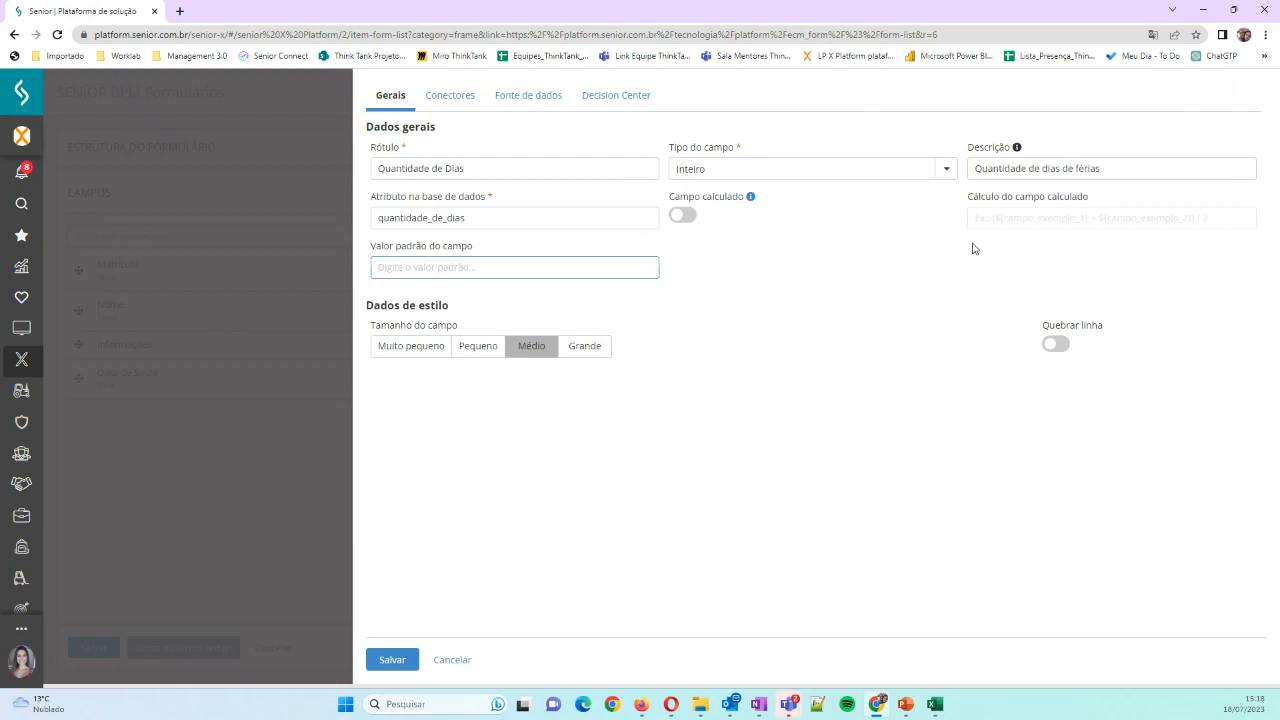
Try the Lista type for the Quantidade de Dias field with the items 1,2,3, and return the type to Inteiro
click(946, 169)
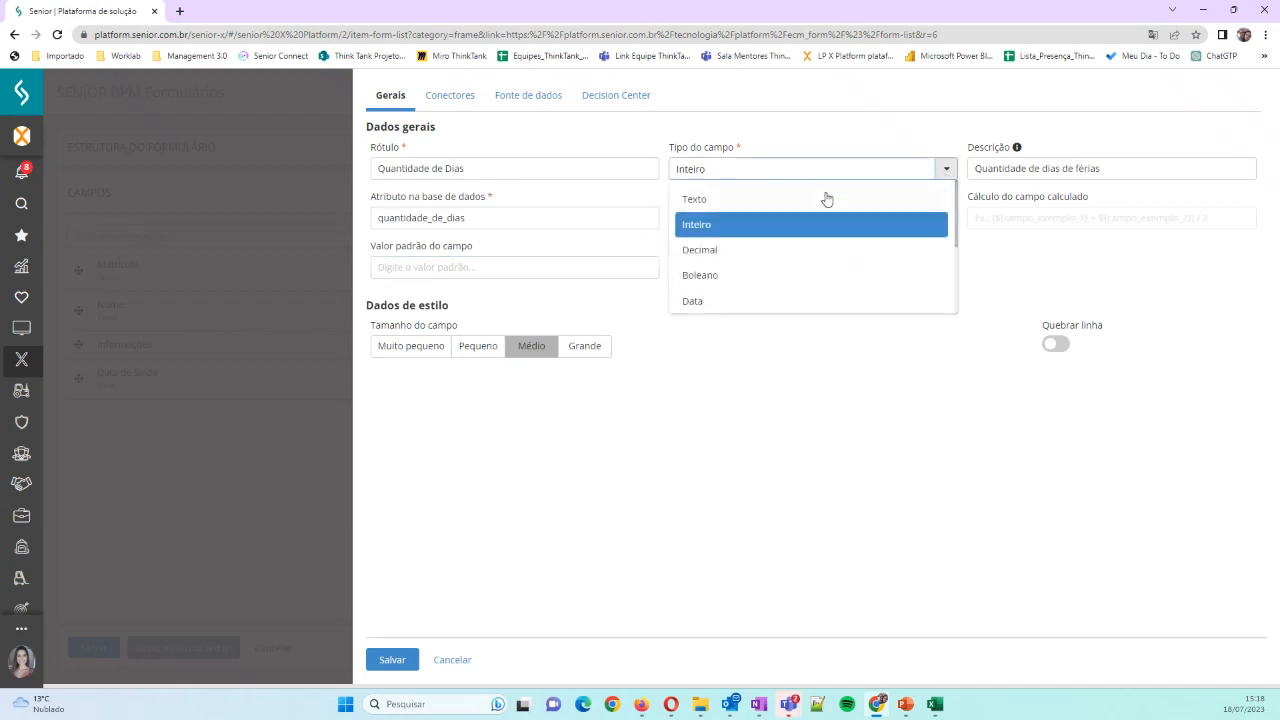
scroll(771, 263, down, 2)
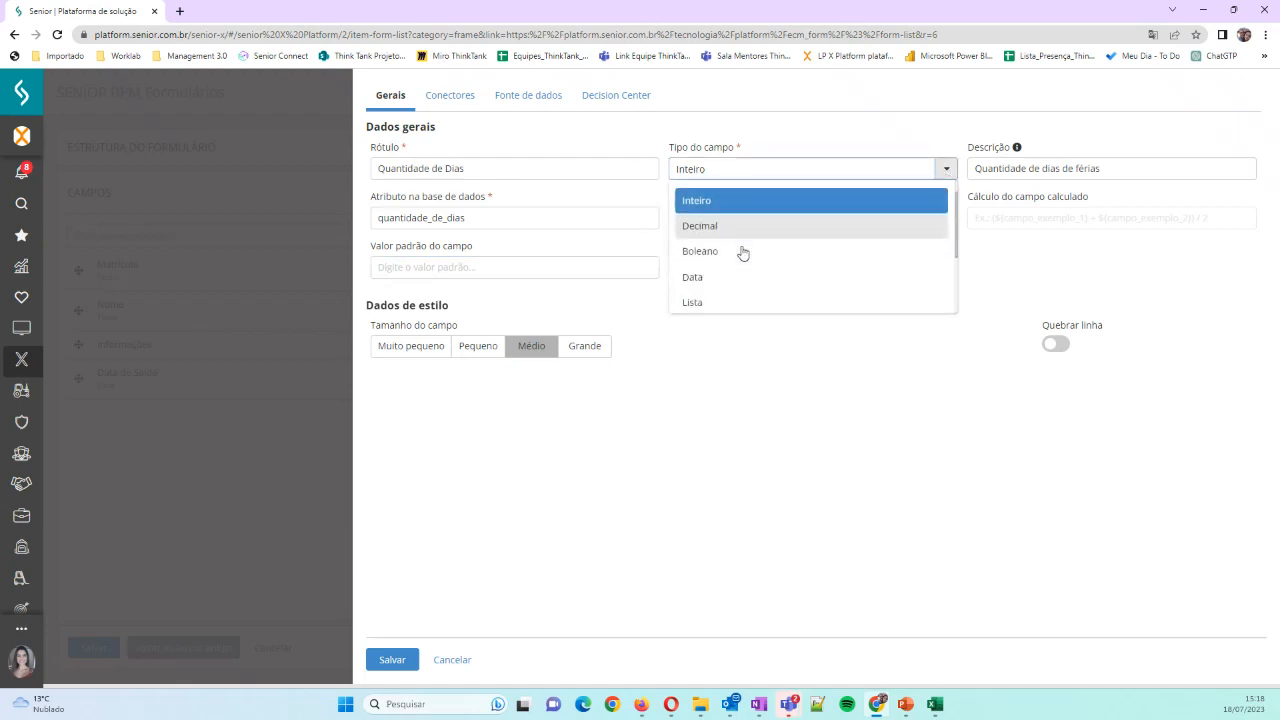
click(725, 262)
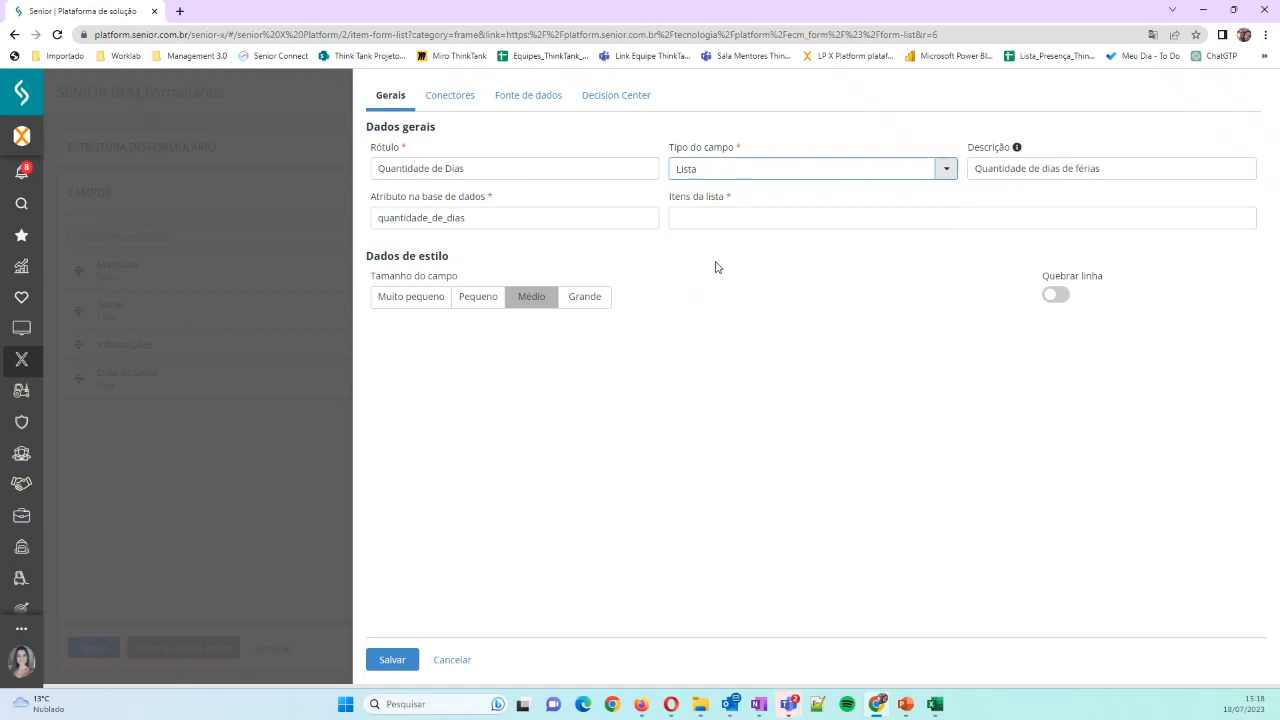
click(810, 210)
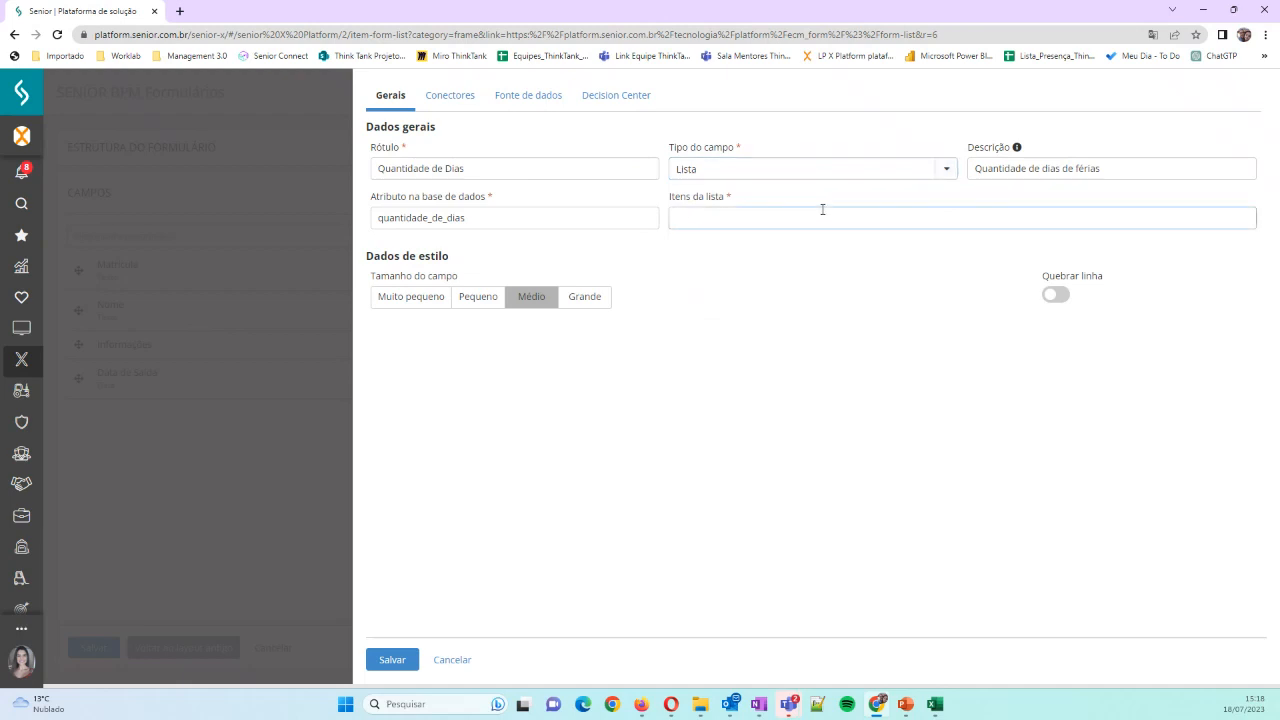
text(1,2,3)
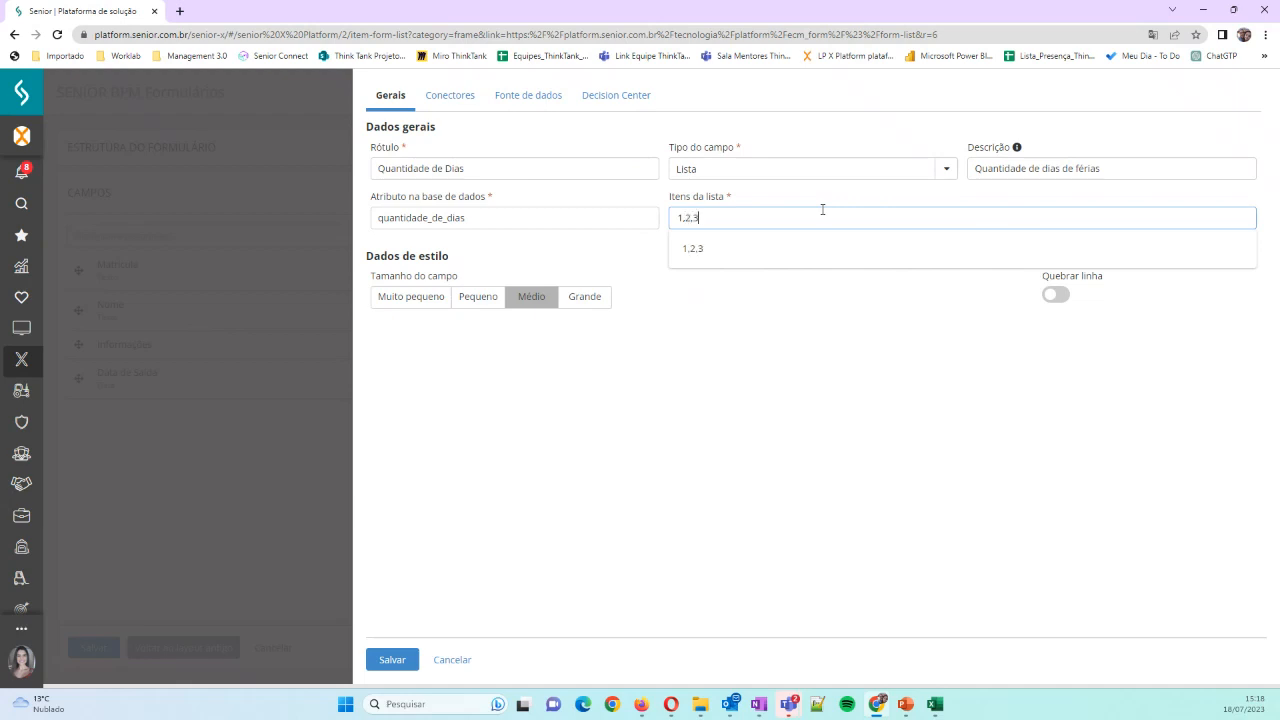
key(BackSpace)
key(BackSpace)
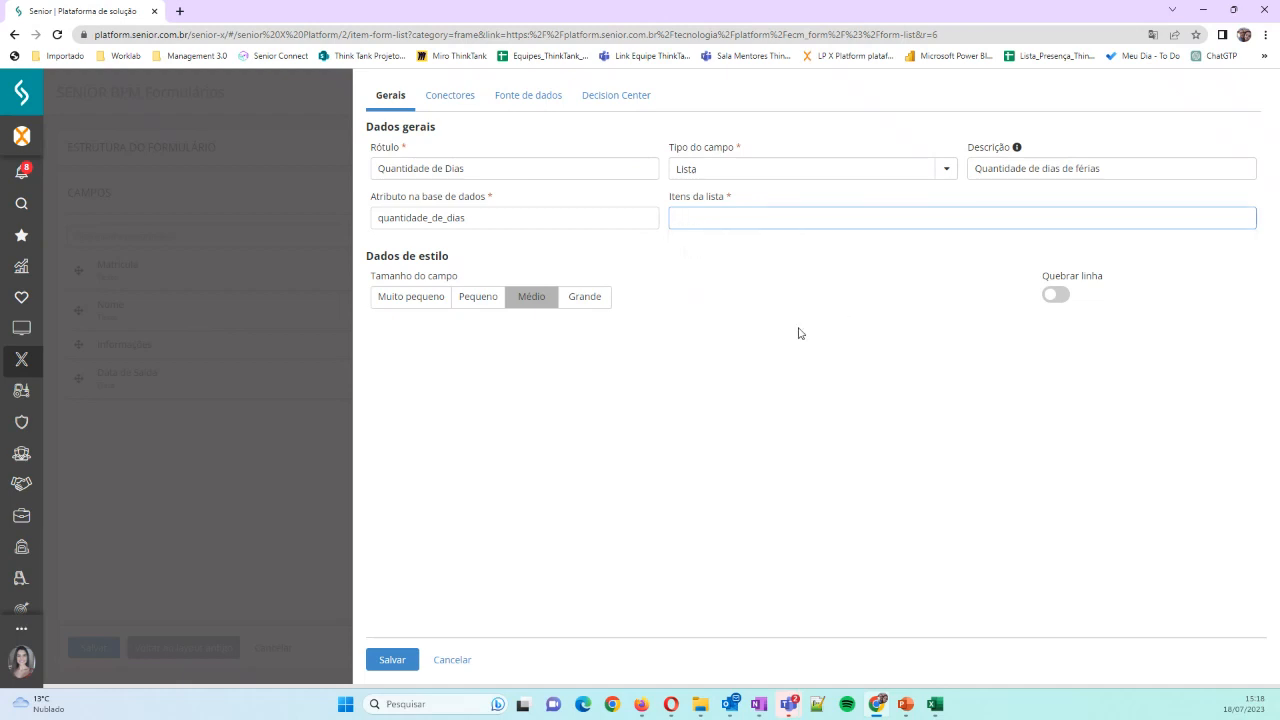
click(946, 169)
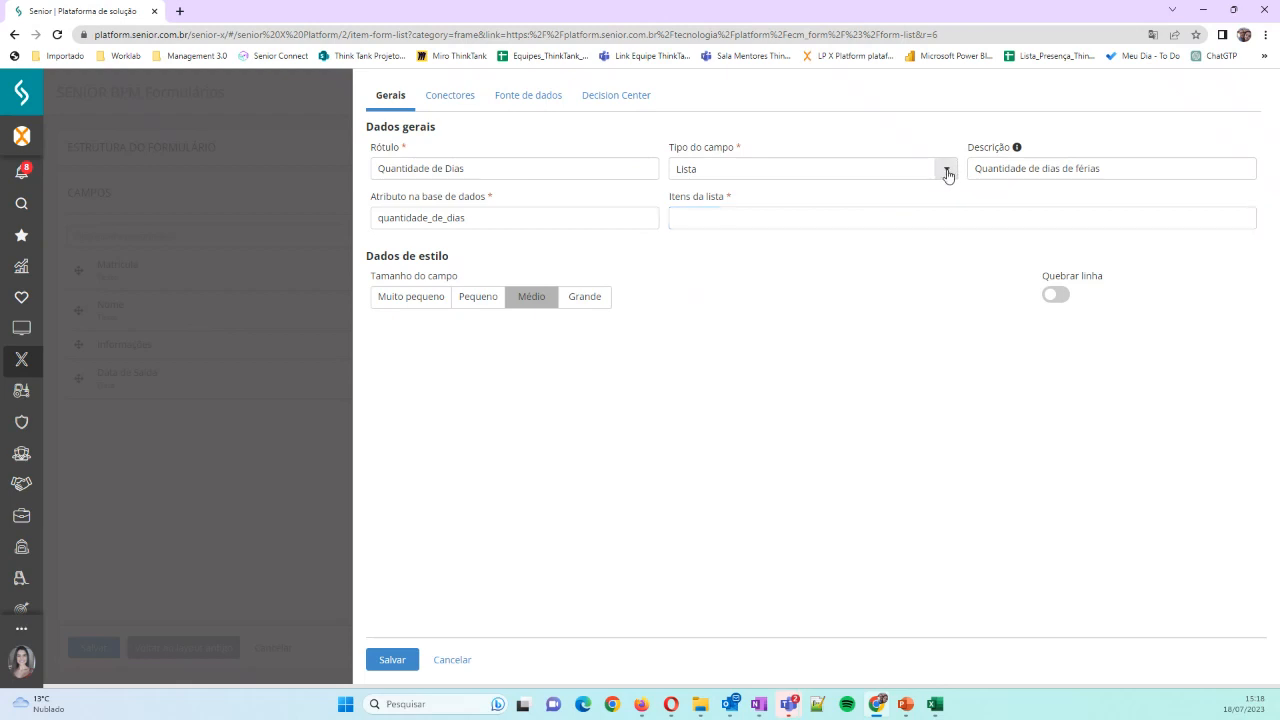
click(790, 213)
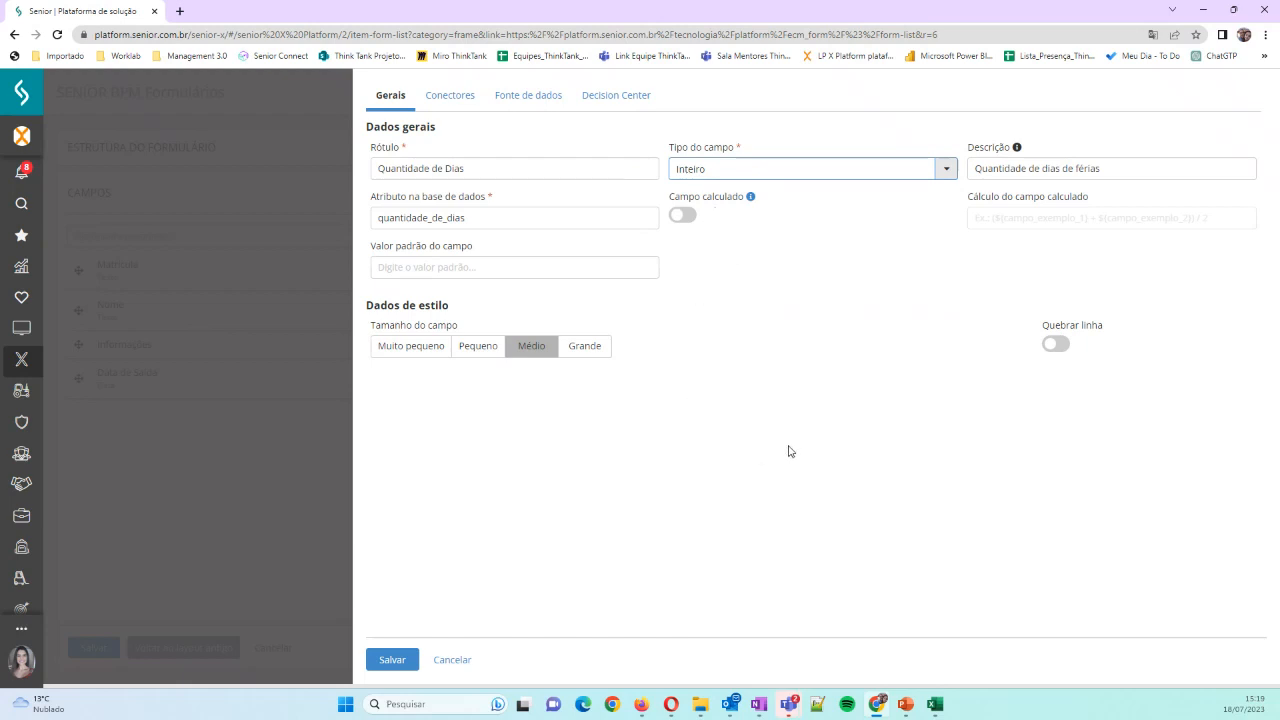
Enable the line break for the Quantidade de Dias field and save the field
click(1055, 345)
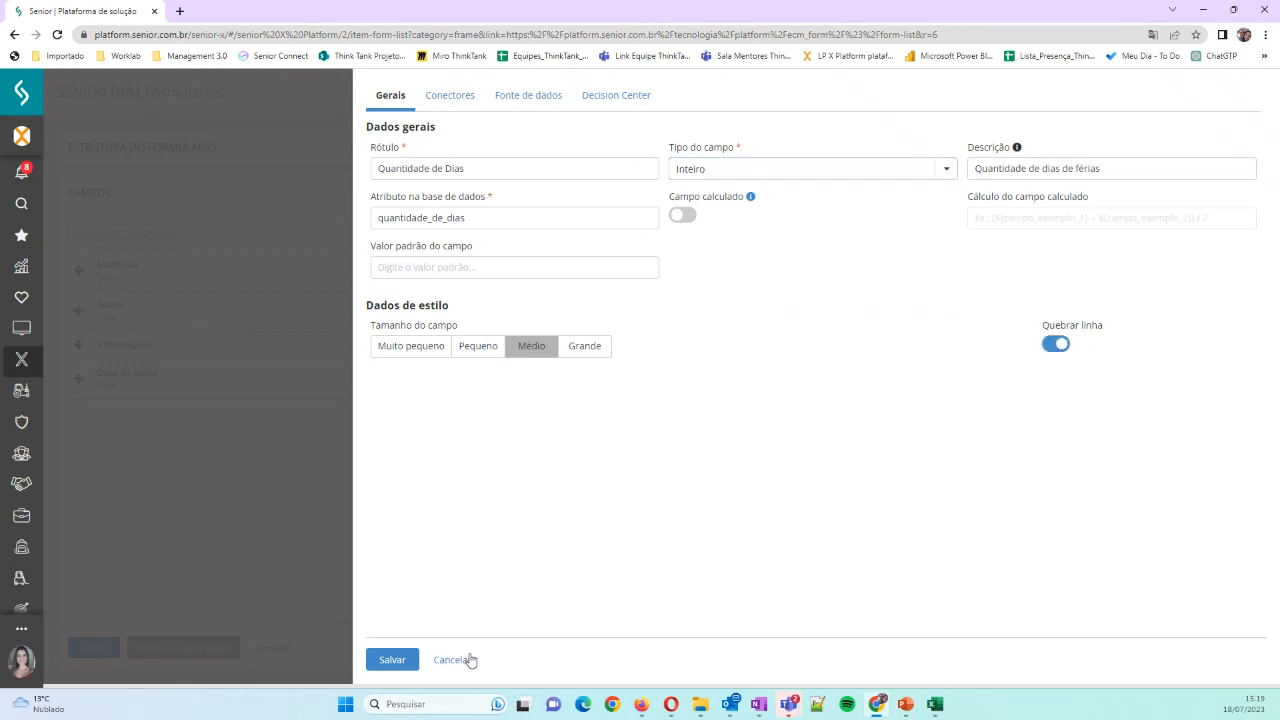
click(392, 660)
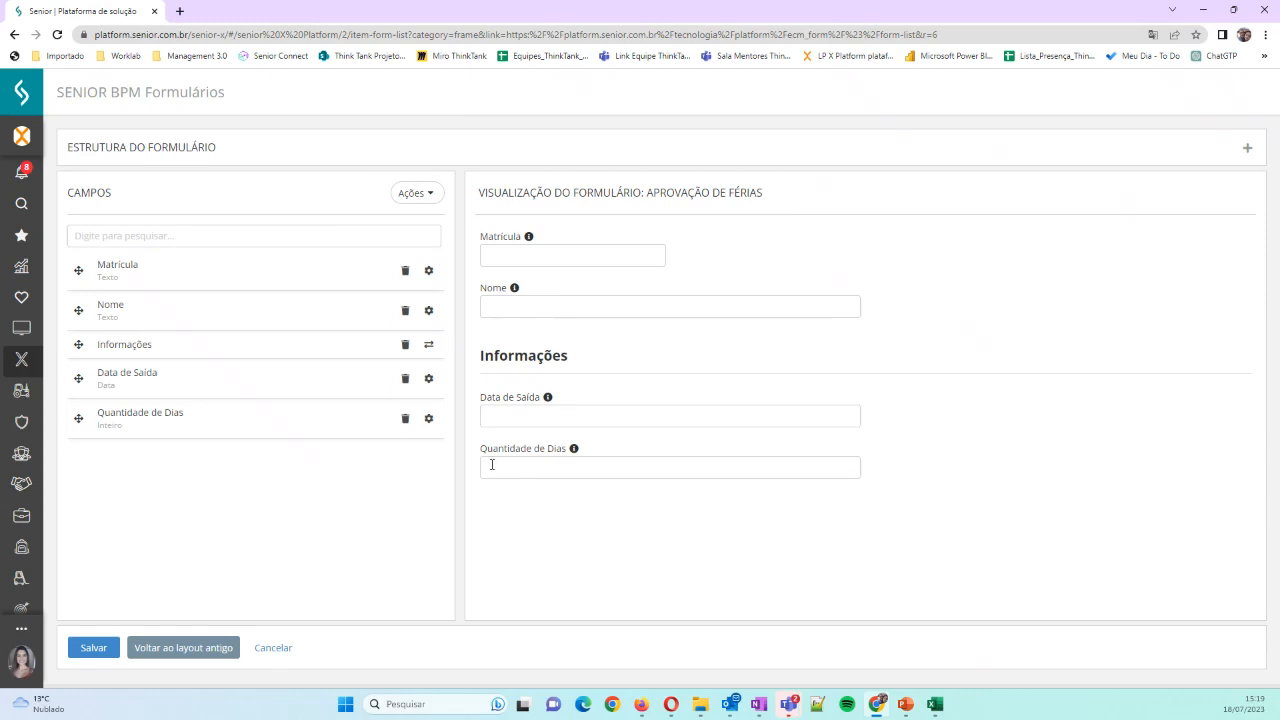
click(429, 422)
click(478, 346)
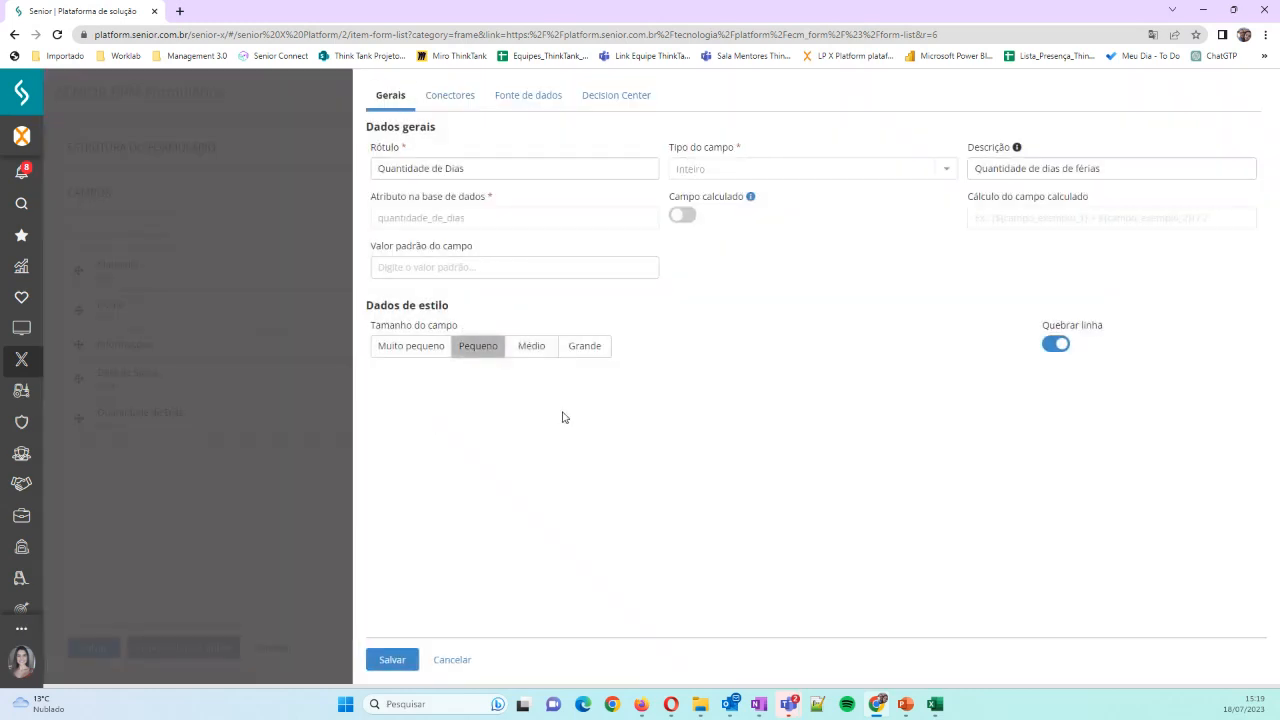
click(392, 661)
click(443, 662)
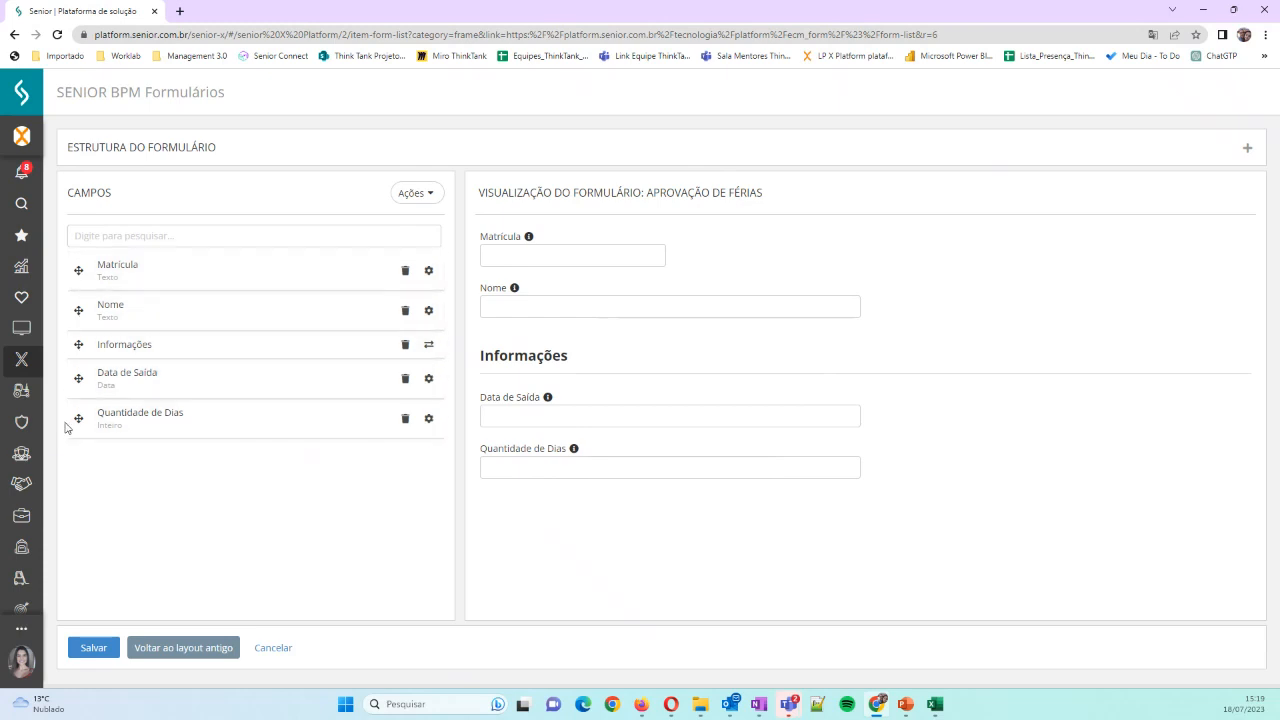
Set the Quantidade de Dias field's size to Pequeno and save the field
mouse_move(78, 418)
mouse_down()
mouse_move(80, 350)
mouse_move(72, 425)
mouse_move(90, 437)
mouse_up()
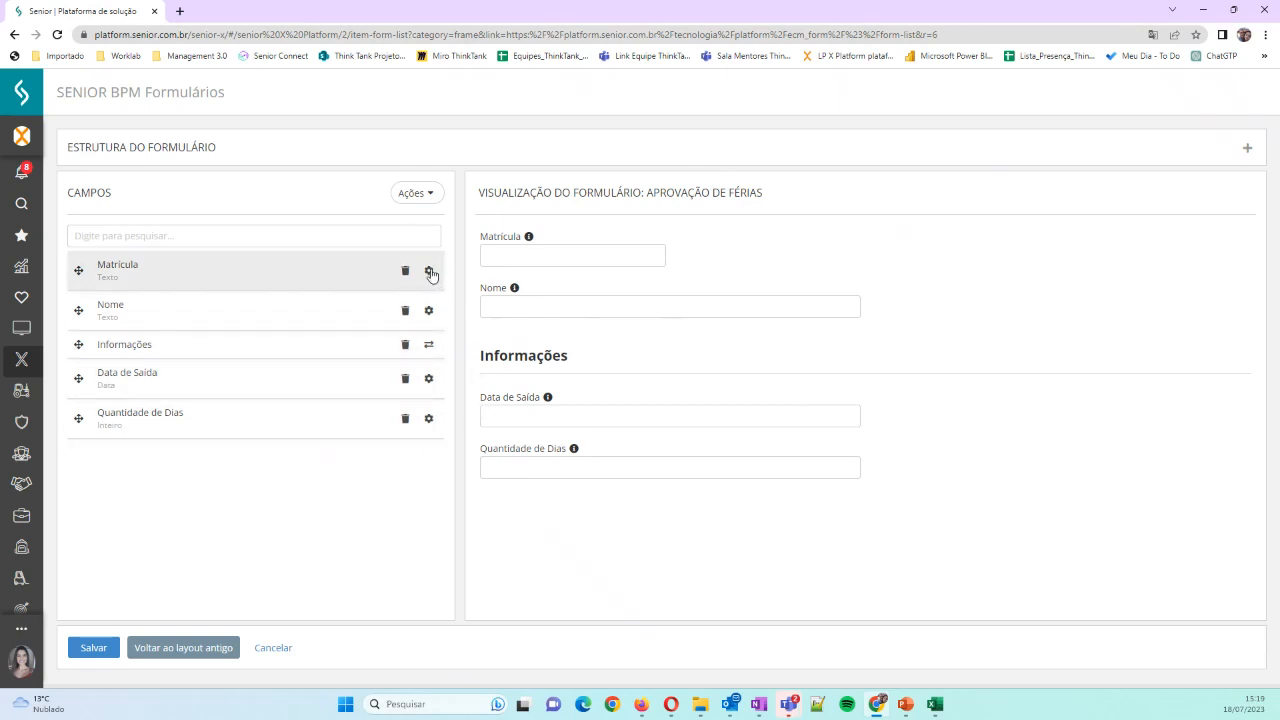
click(429, 419)
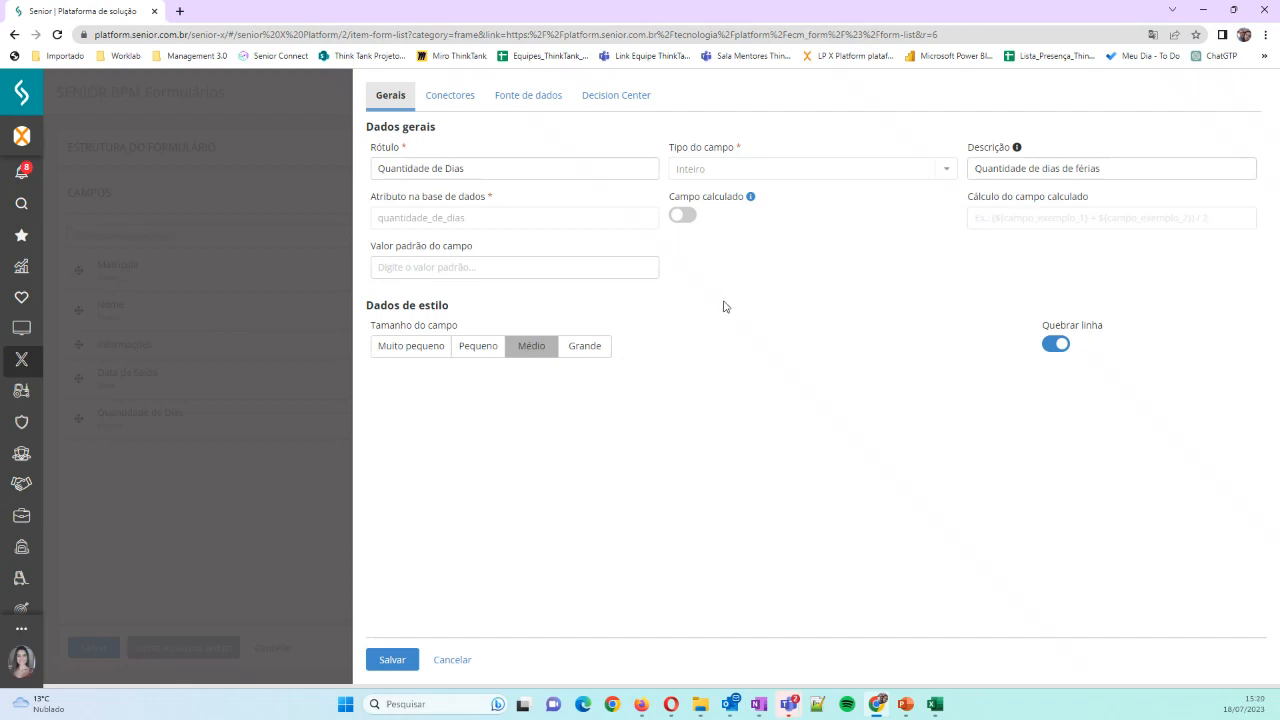
click(472, 350)
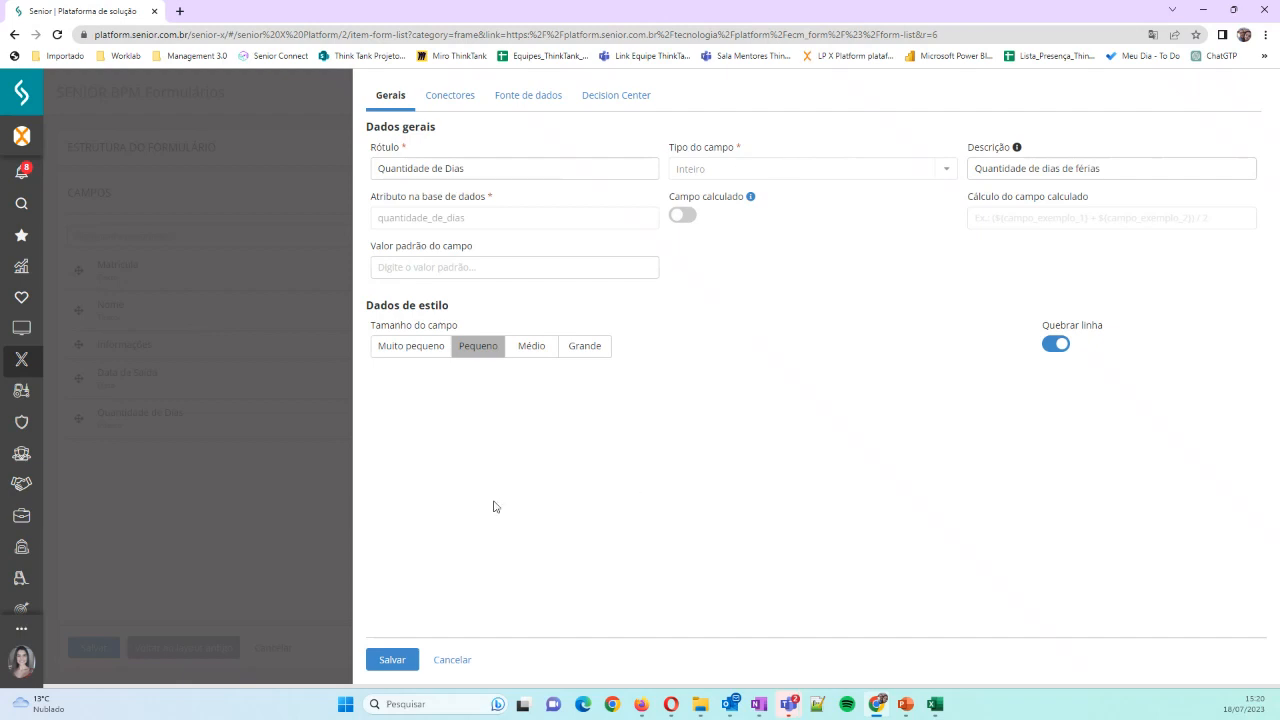
click(390, 662)
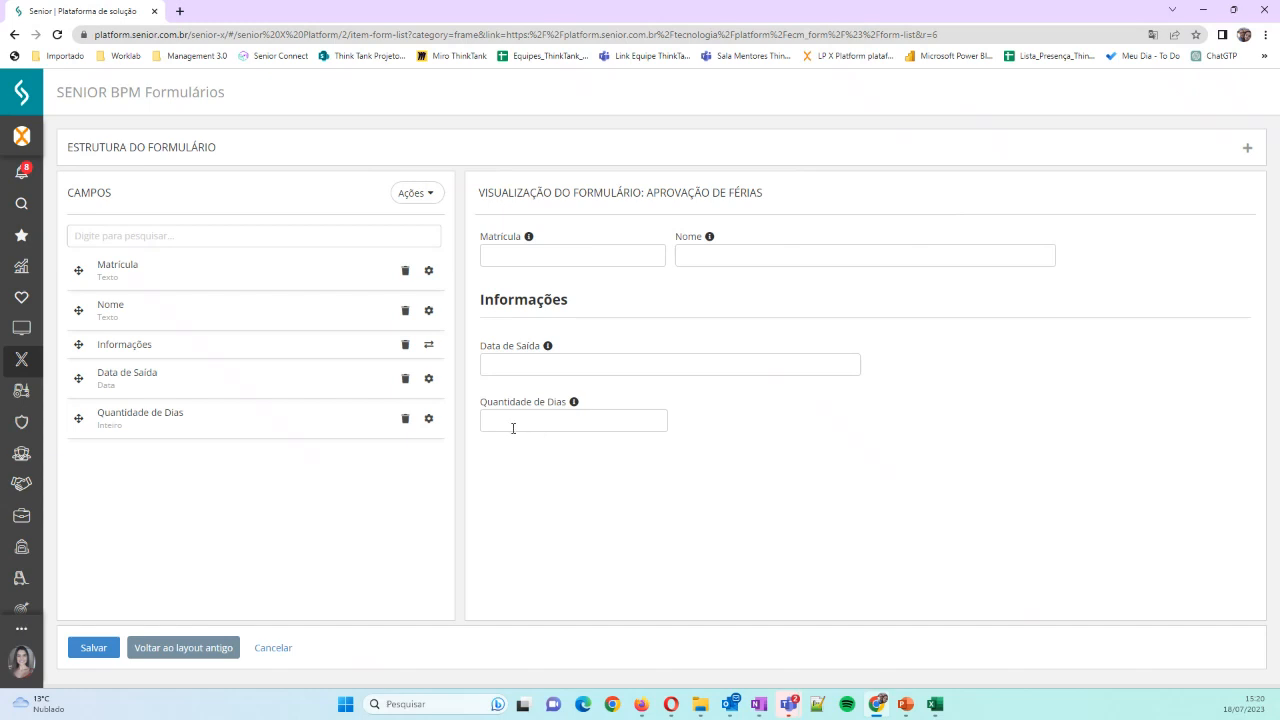
Add a text field labelled "Gestor" with the description "Gestor Aprovador" and the size Médio, and save it
click(421, 196)
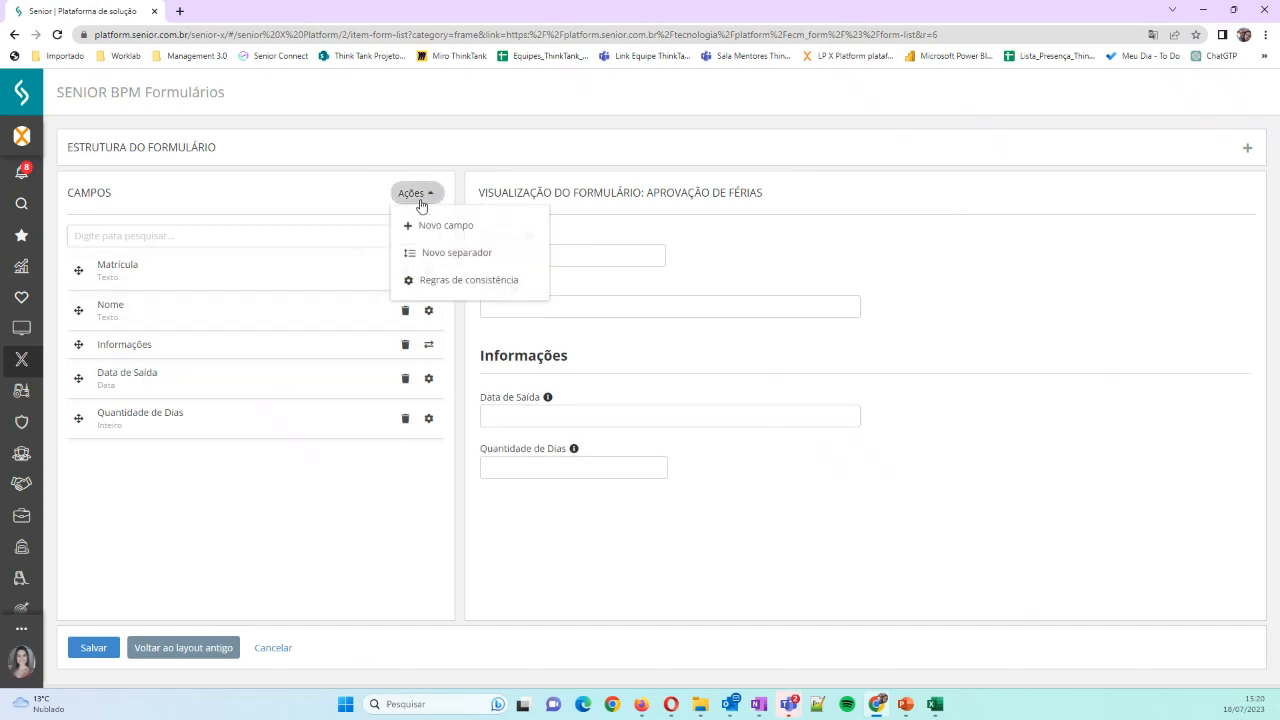
click(428, 226)
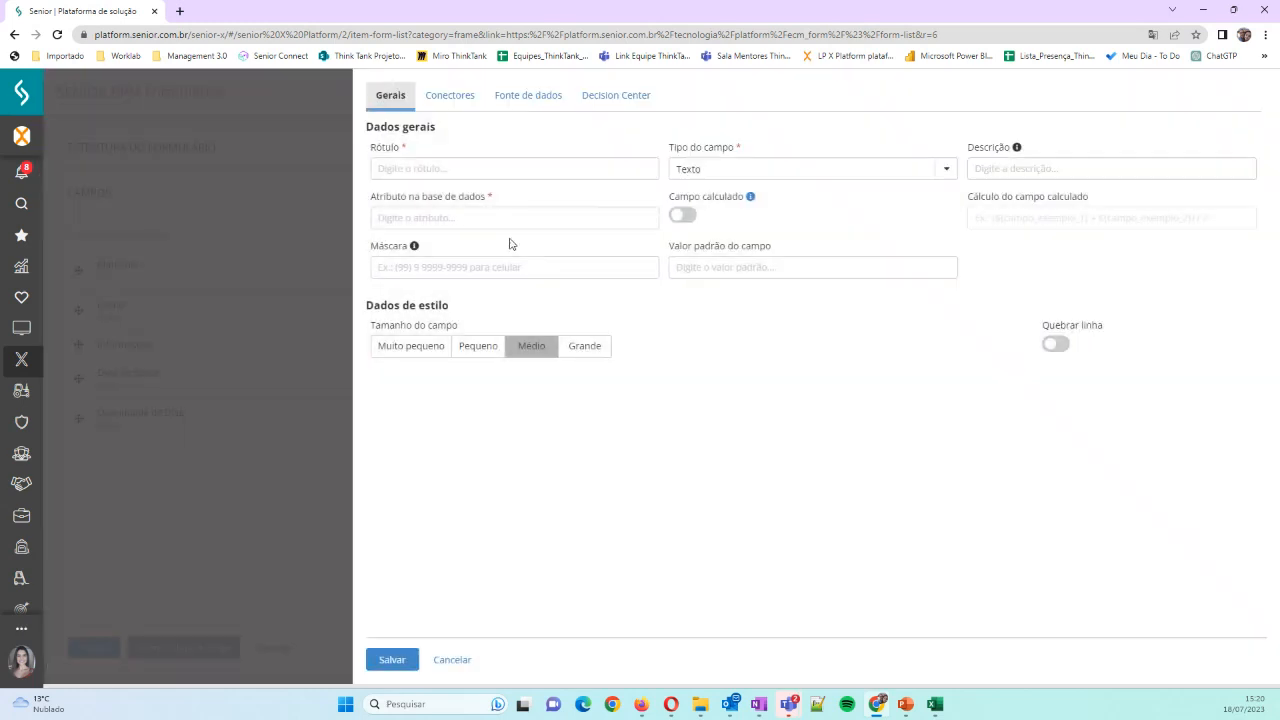
click(480, 172)
text(Gestor)
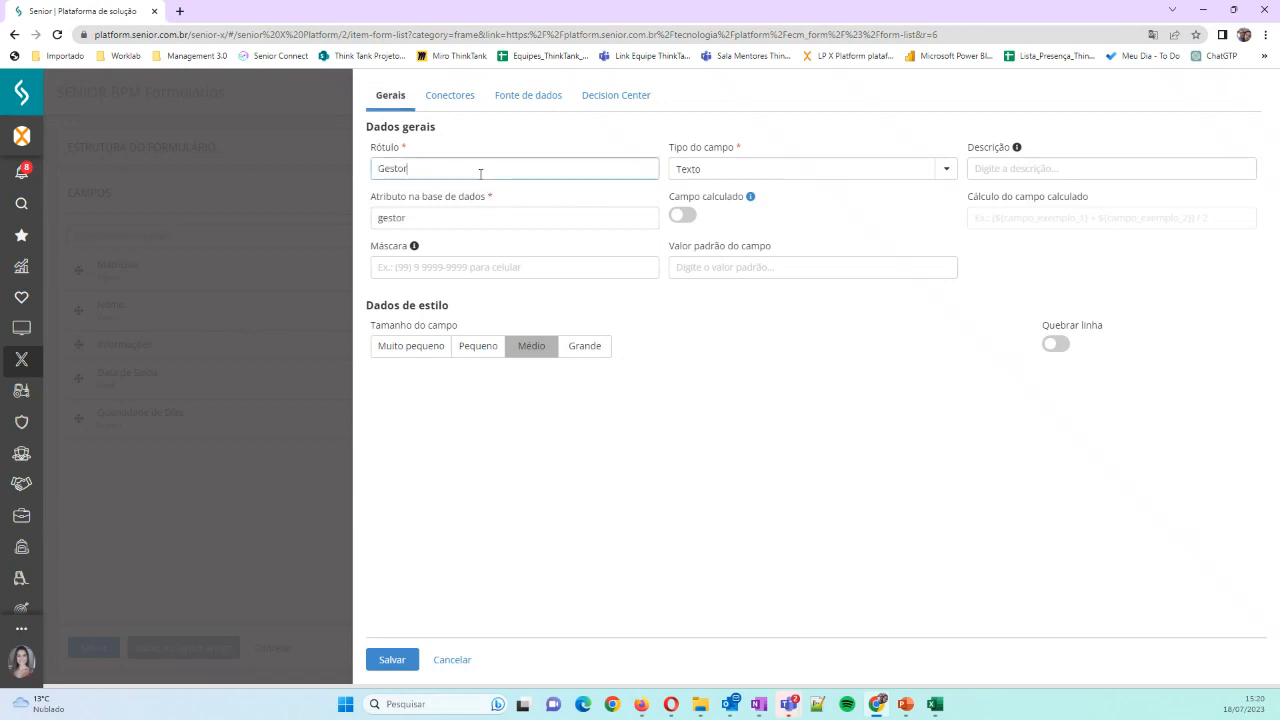
click(985, 170)
text(Gestor)
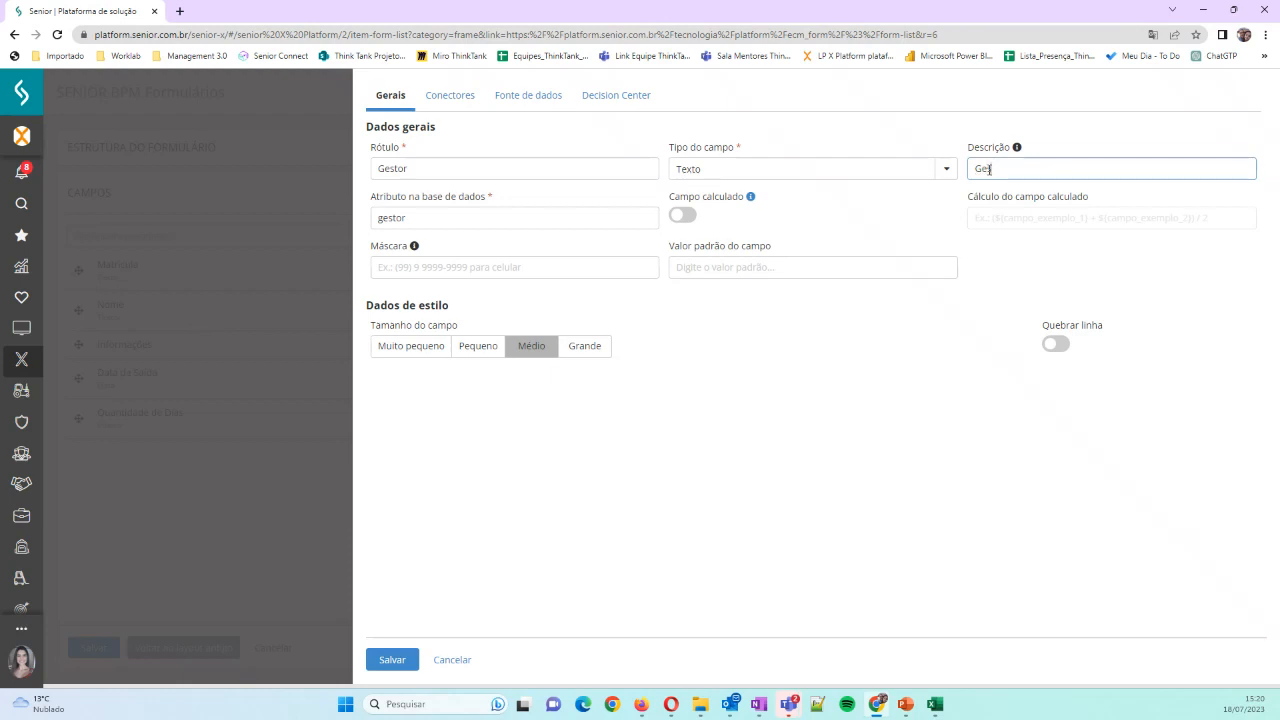
text( Aprovador)
click(528, 348)
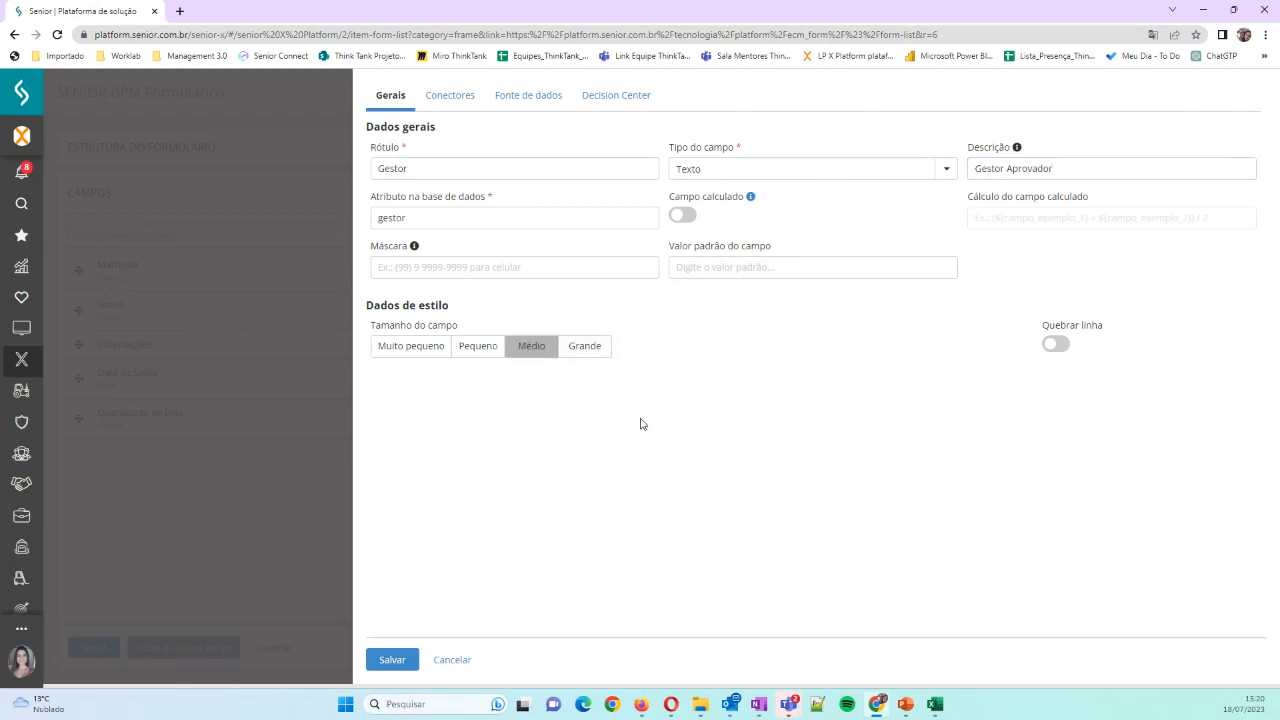
click(392, 660)
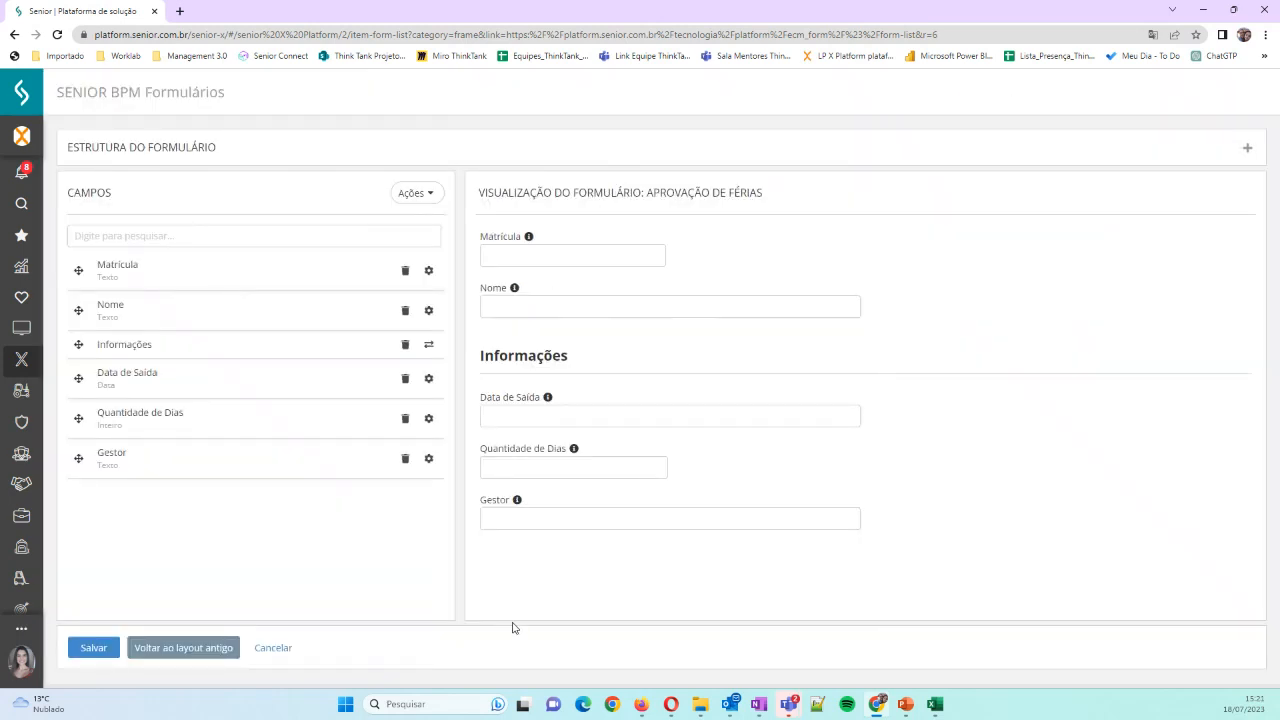
Reopen the Gestor field's settings and set its data source type to Fonte resultante
click(508, 517)
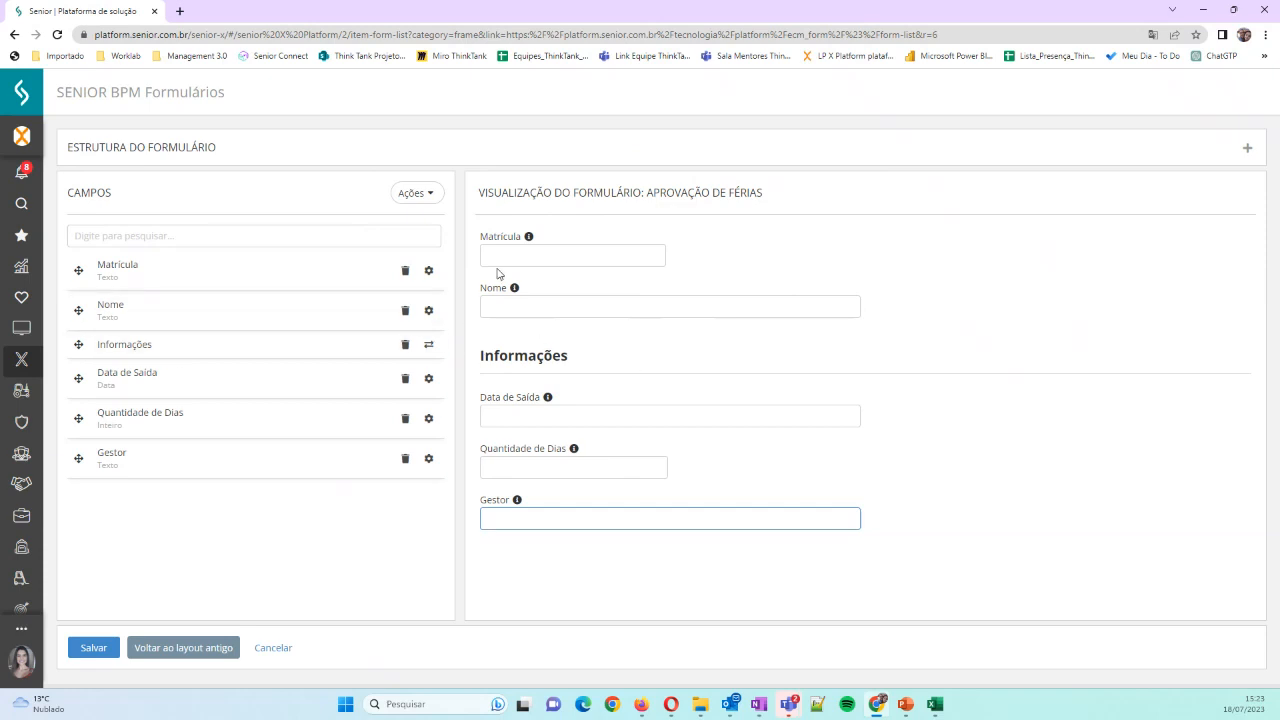
click(429, 460)
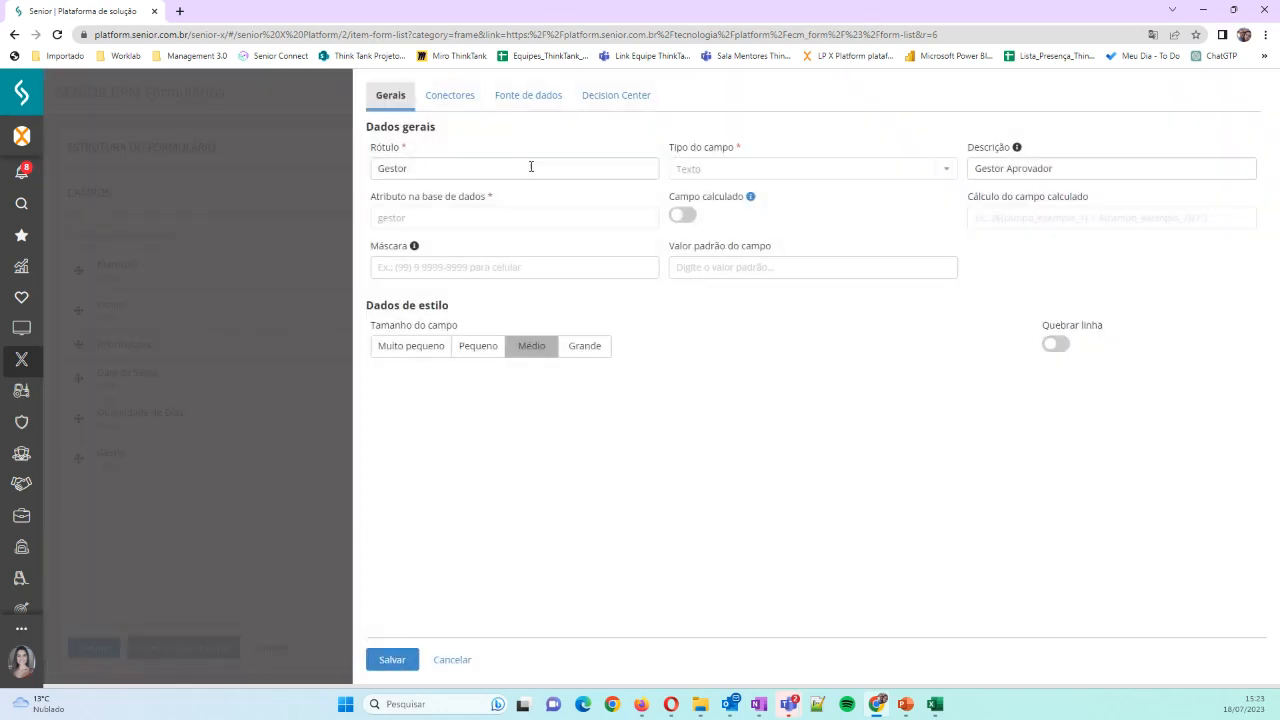
click(521, 95)
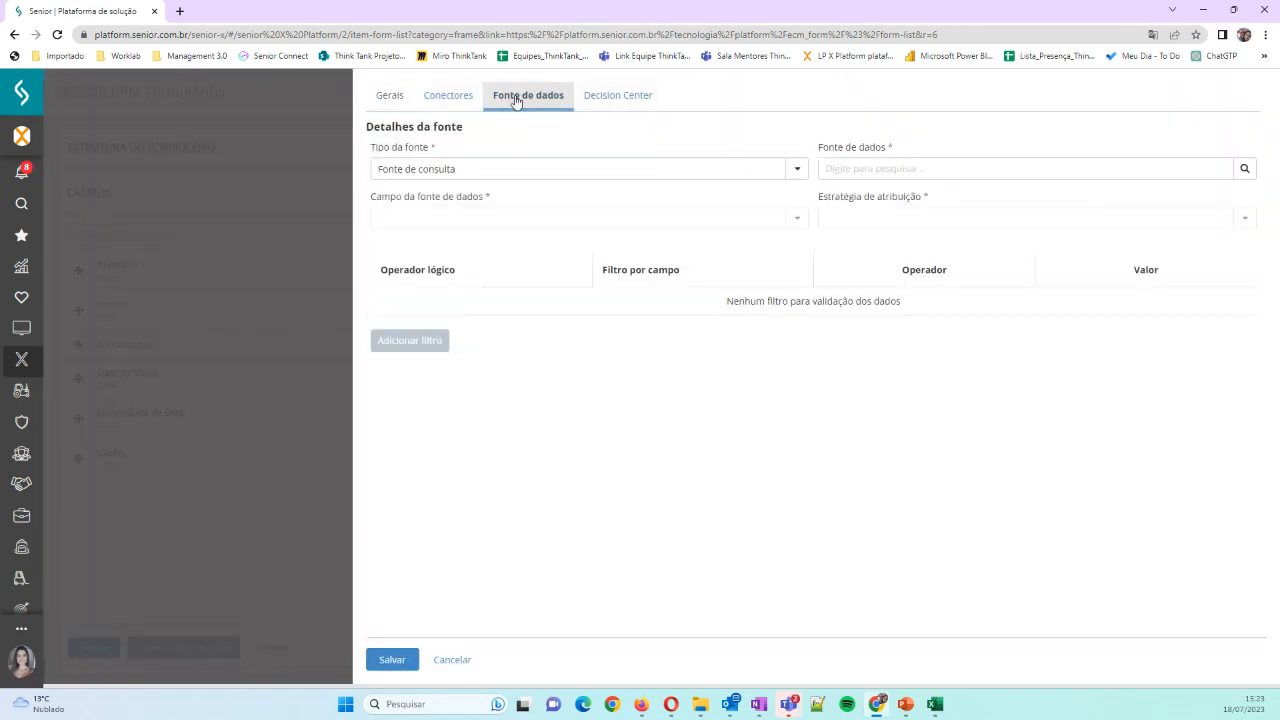
click(798, 172)
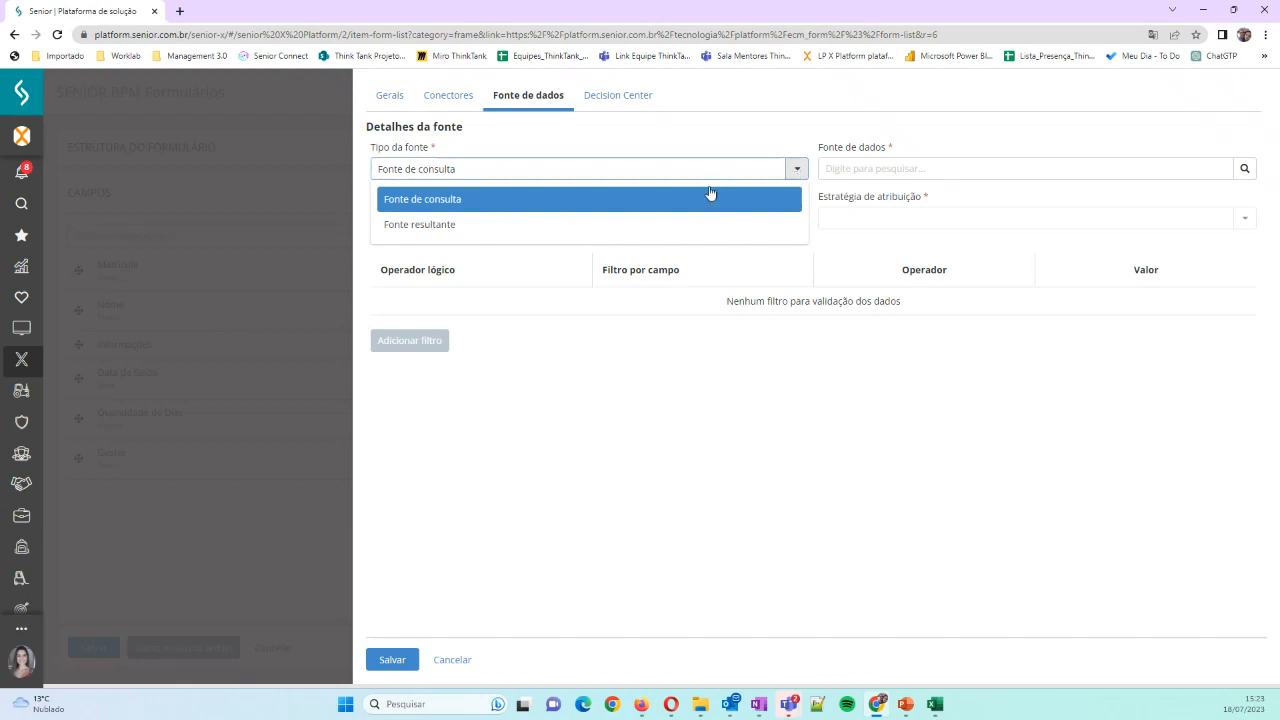
click(550, 224)
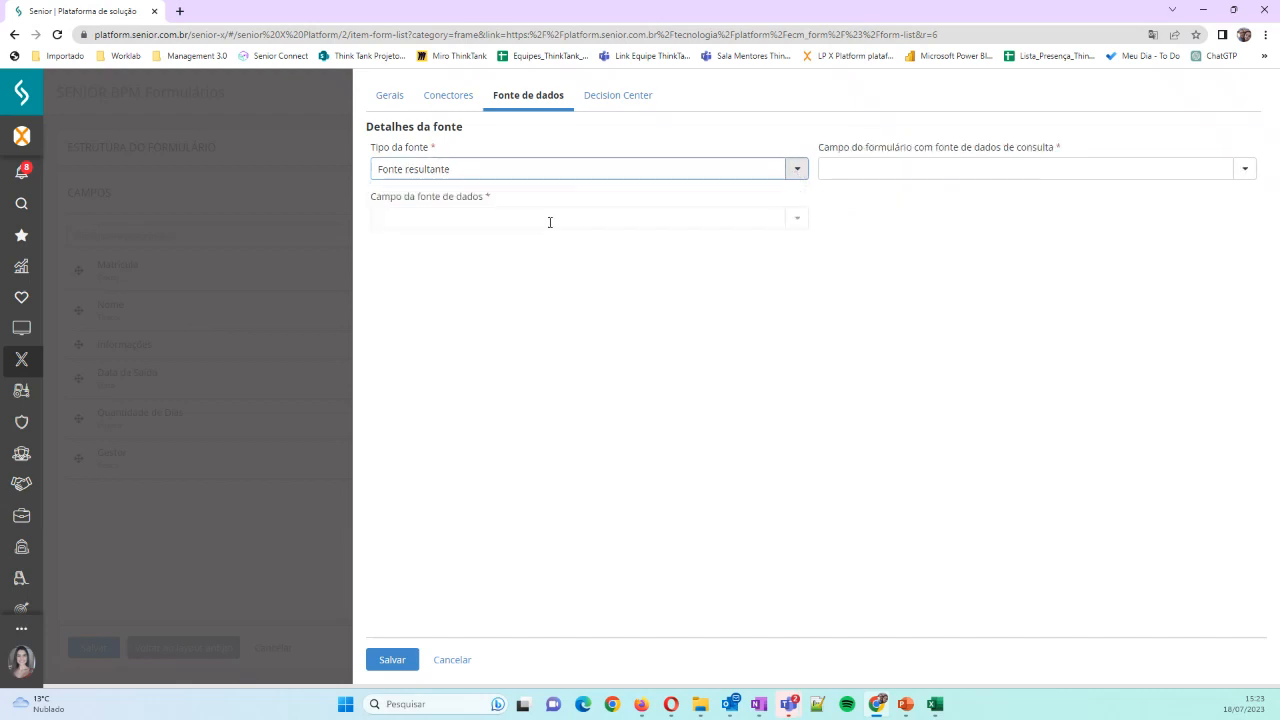
Discard the Gestor field's data source settings and save the Aprovação de Férias form
click(1241, 171)
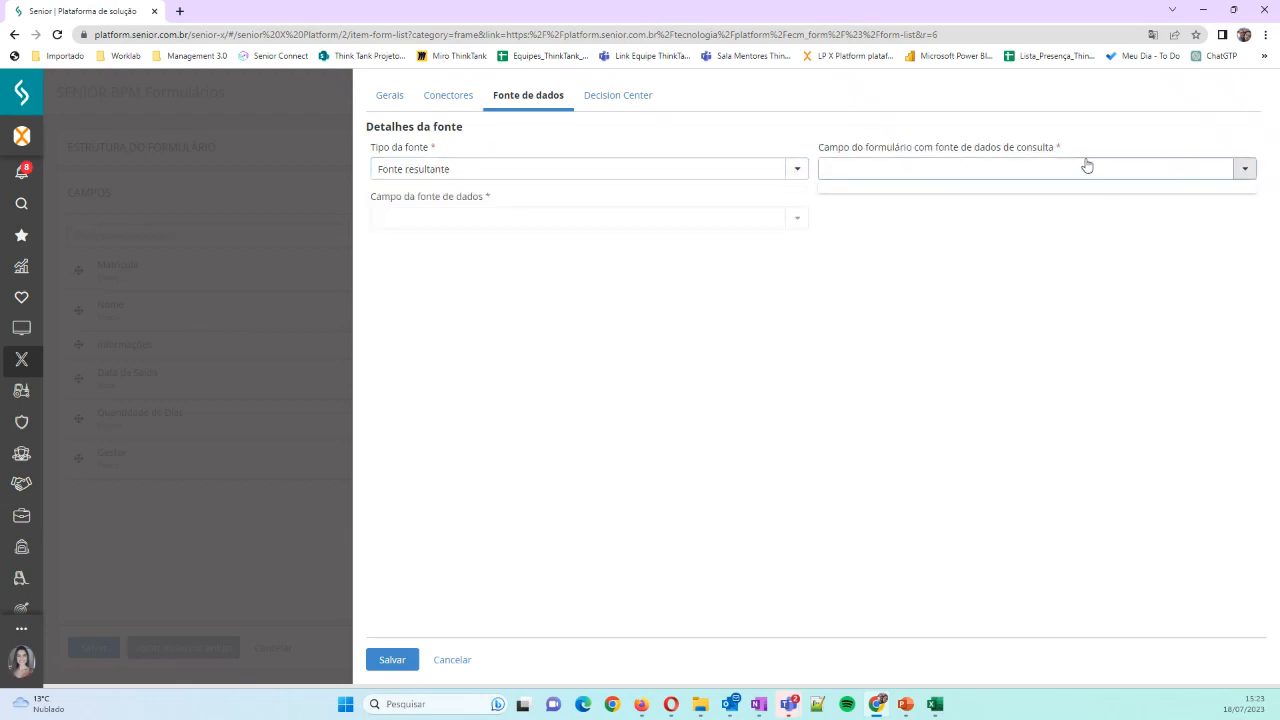
click(890, 271)
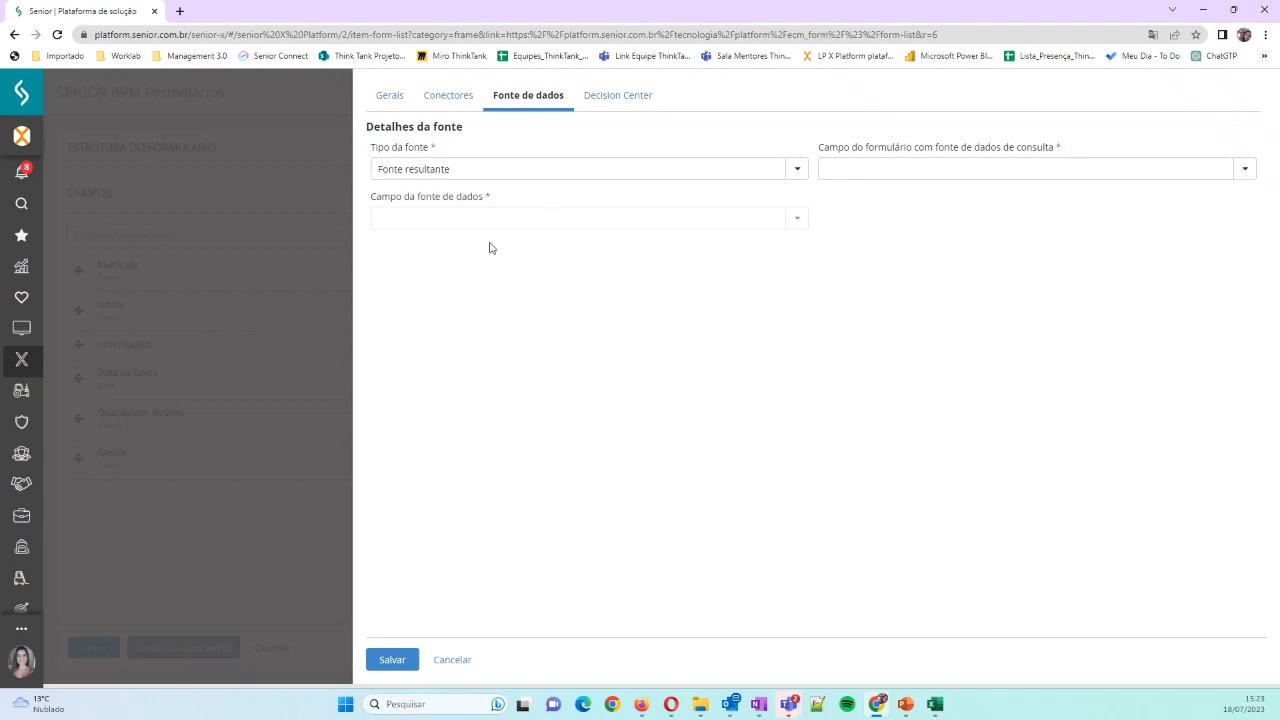
click(427, 174)
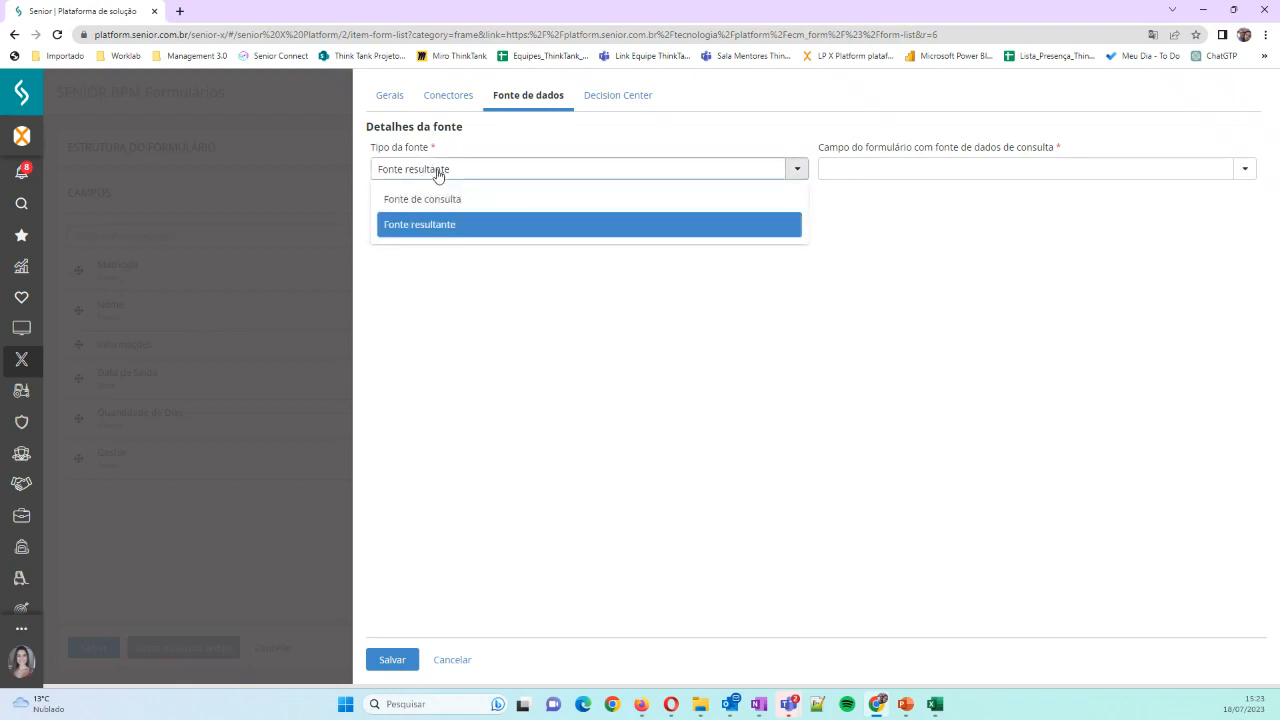
click(452, 662)
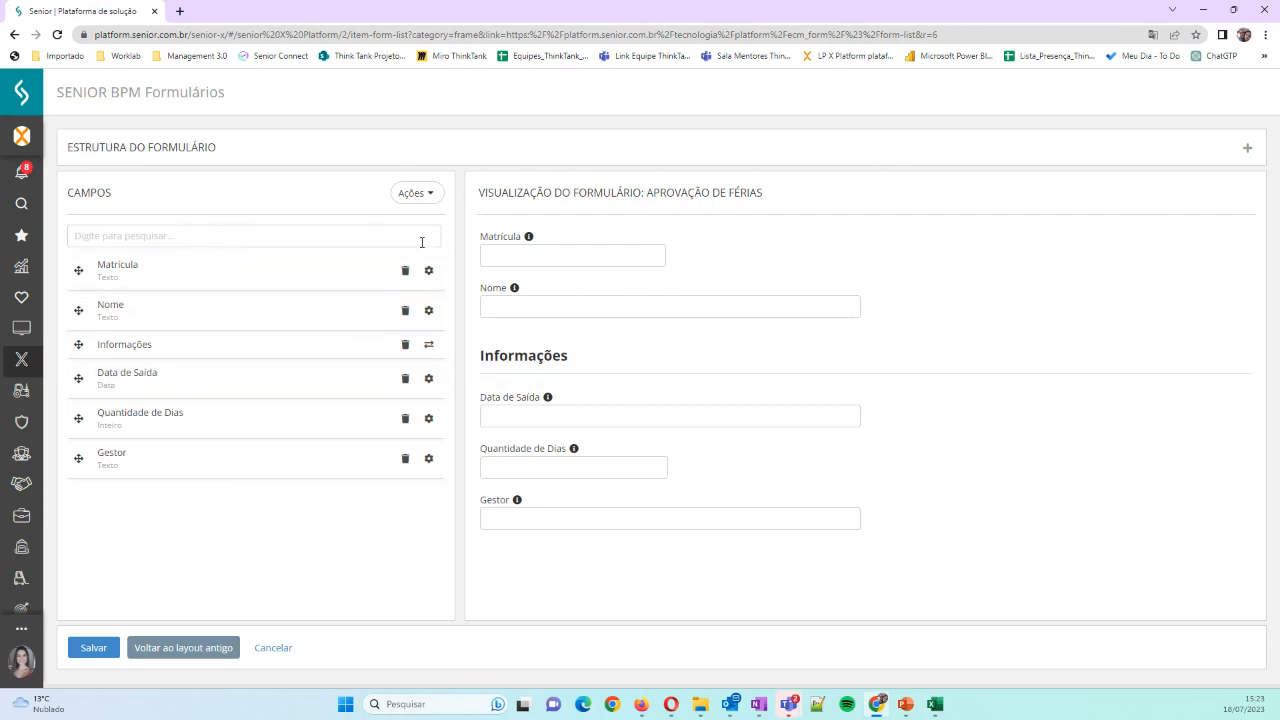
click(93, 645)
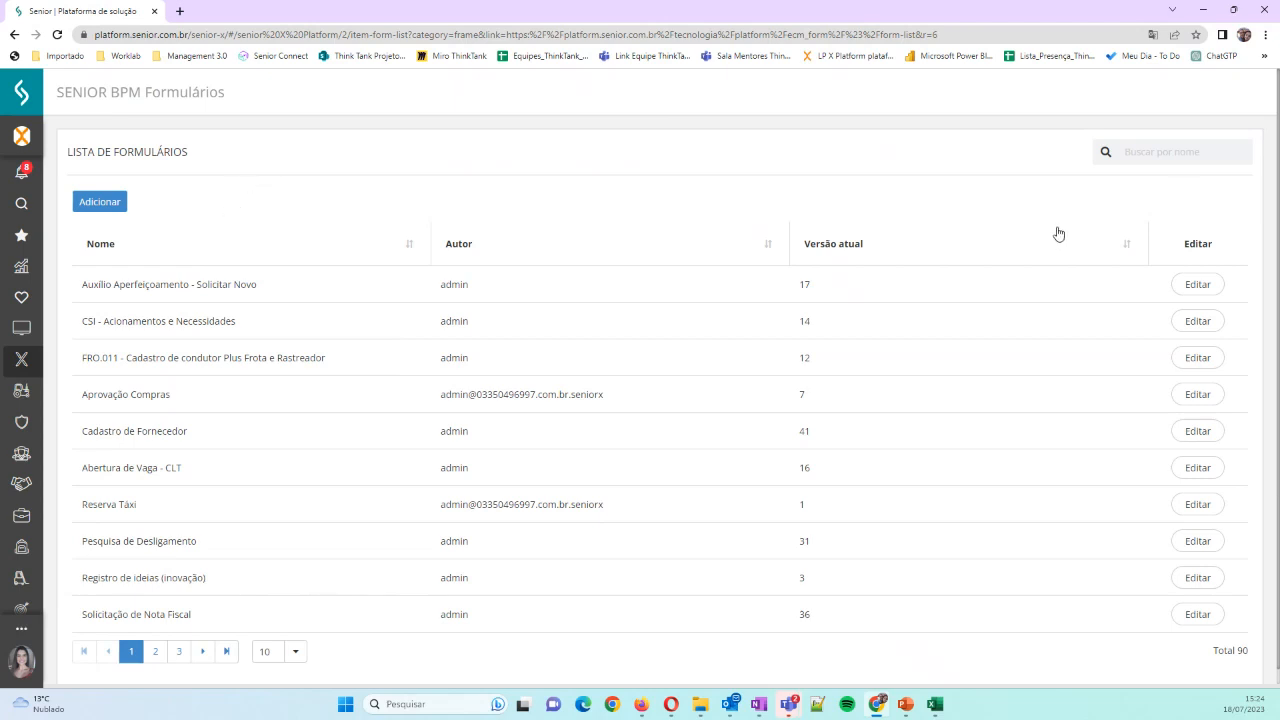
Search the form list for "férias", review the fields of the second Aprovação de Férias form, and close it without saving
click(1162, 152)
text(f'pe)
key(BackSpace)
key(BackSpace)
key(BackSpace)
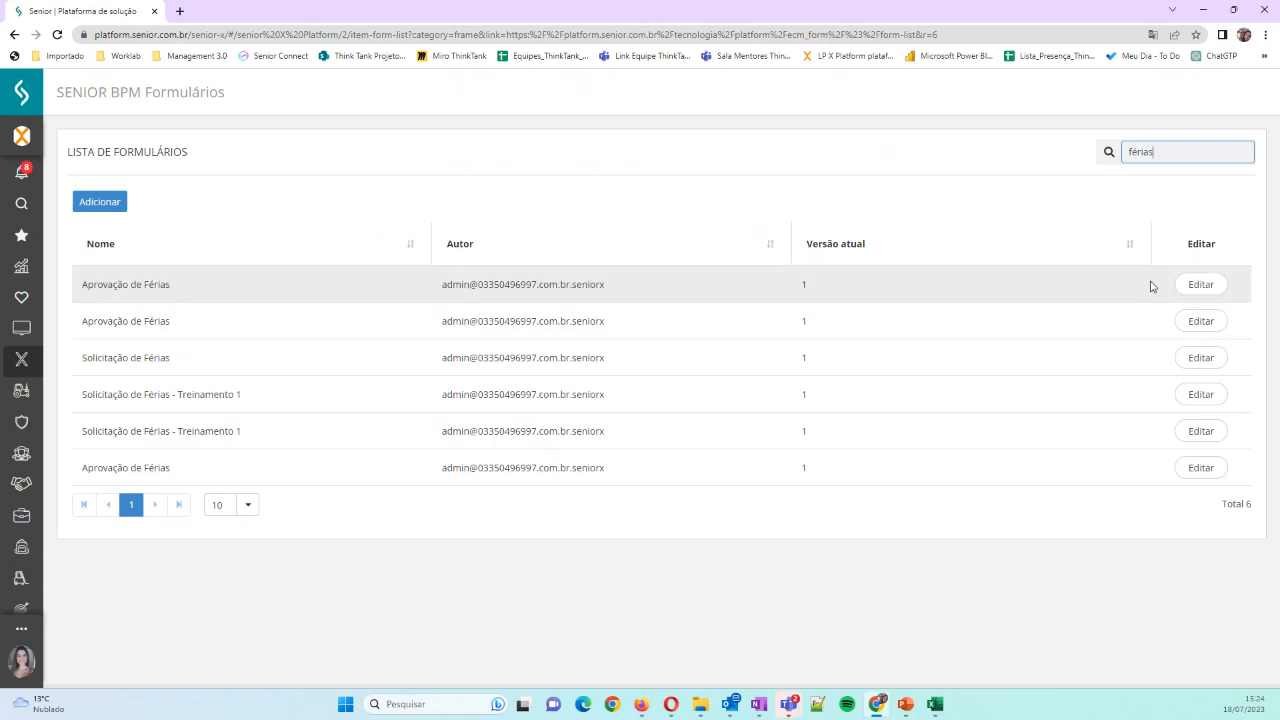
click(1205, 288)
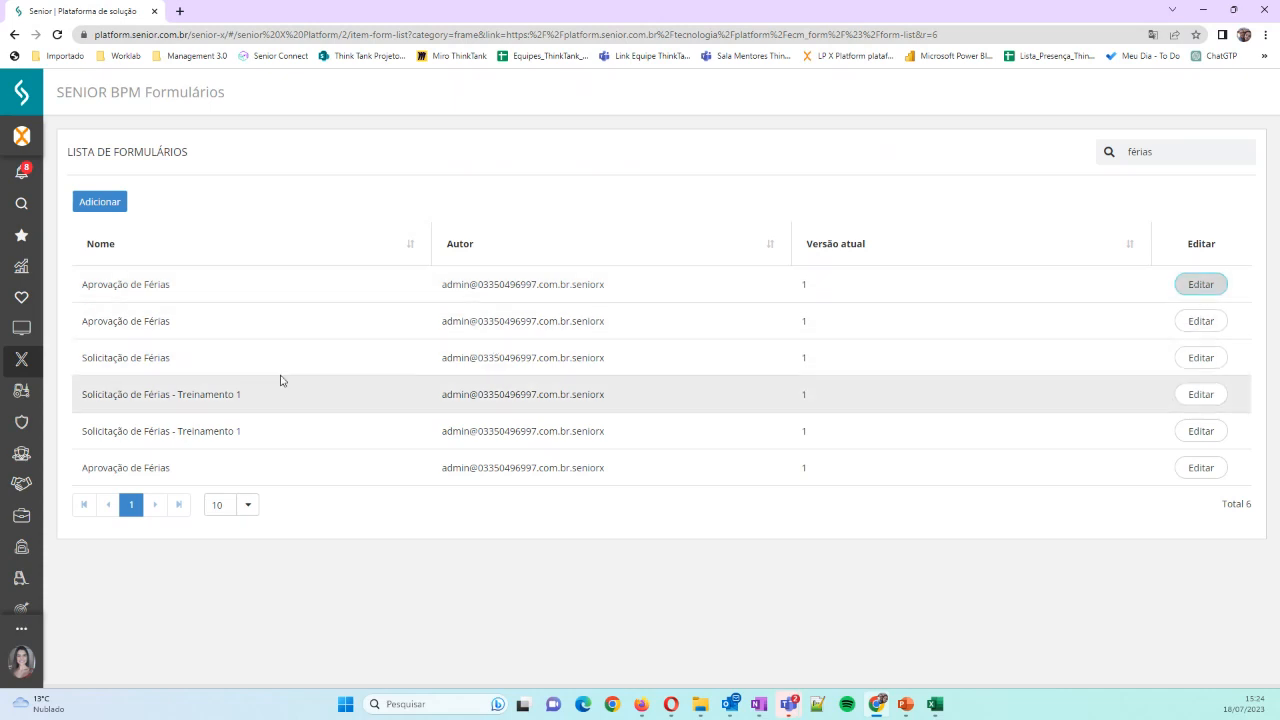
click(1203, 321)
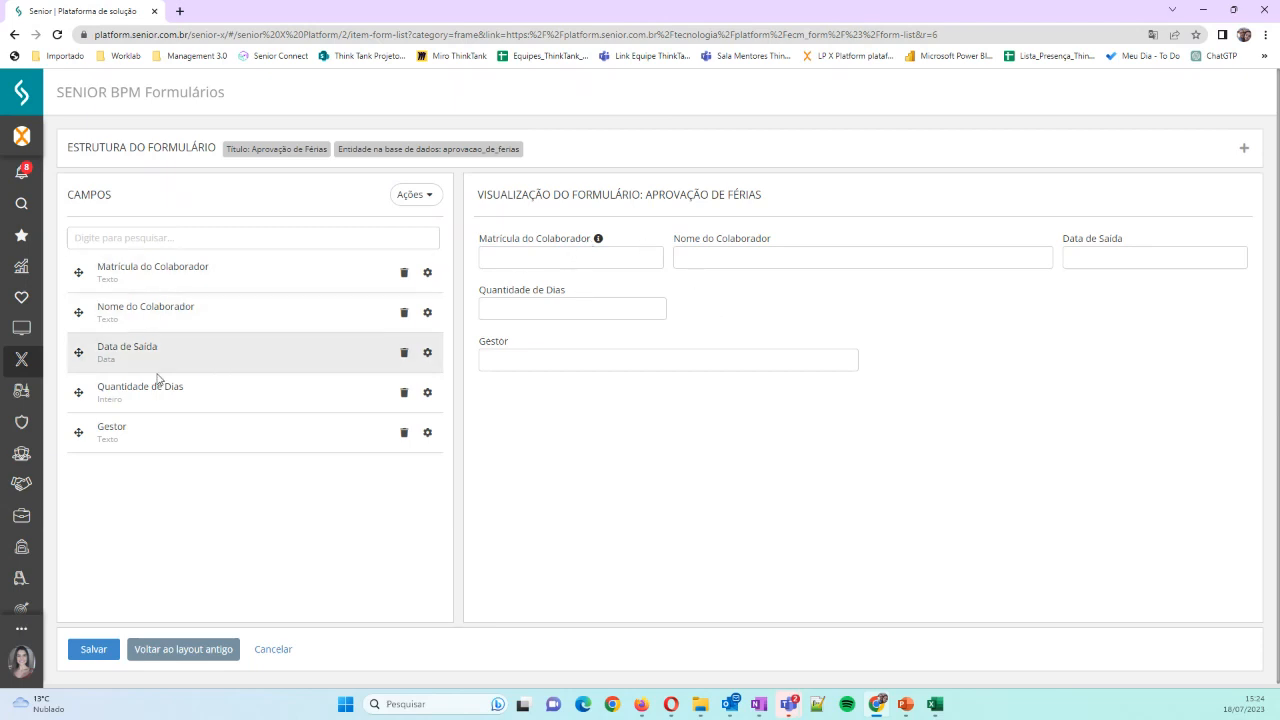
click(262, 655)
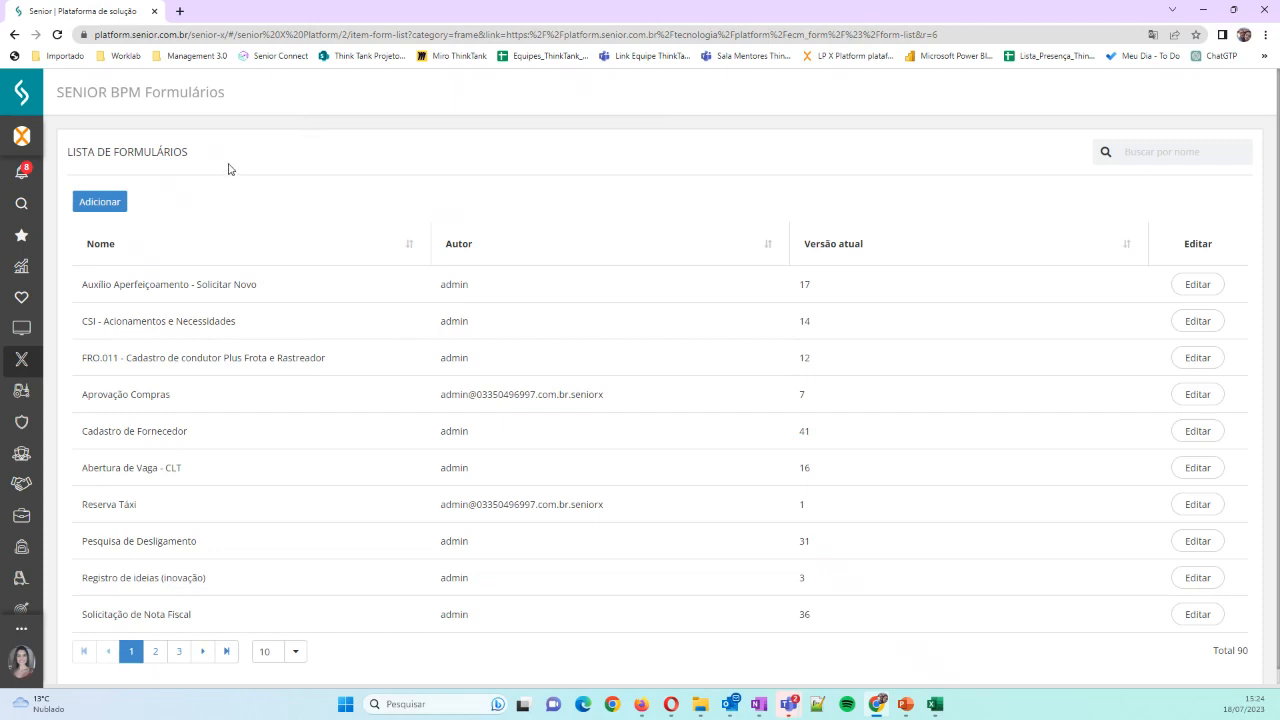
Create a form titled "Formulário de Compras" with the database entity formulario_de_compras and continue to its fields
click(97, 203)
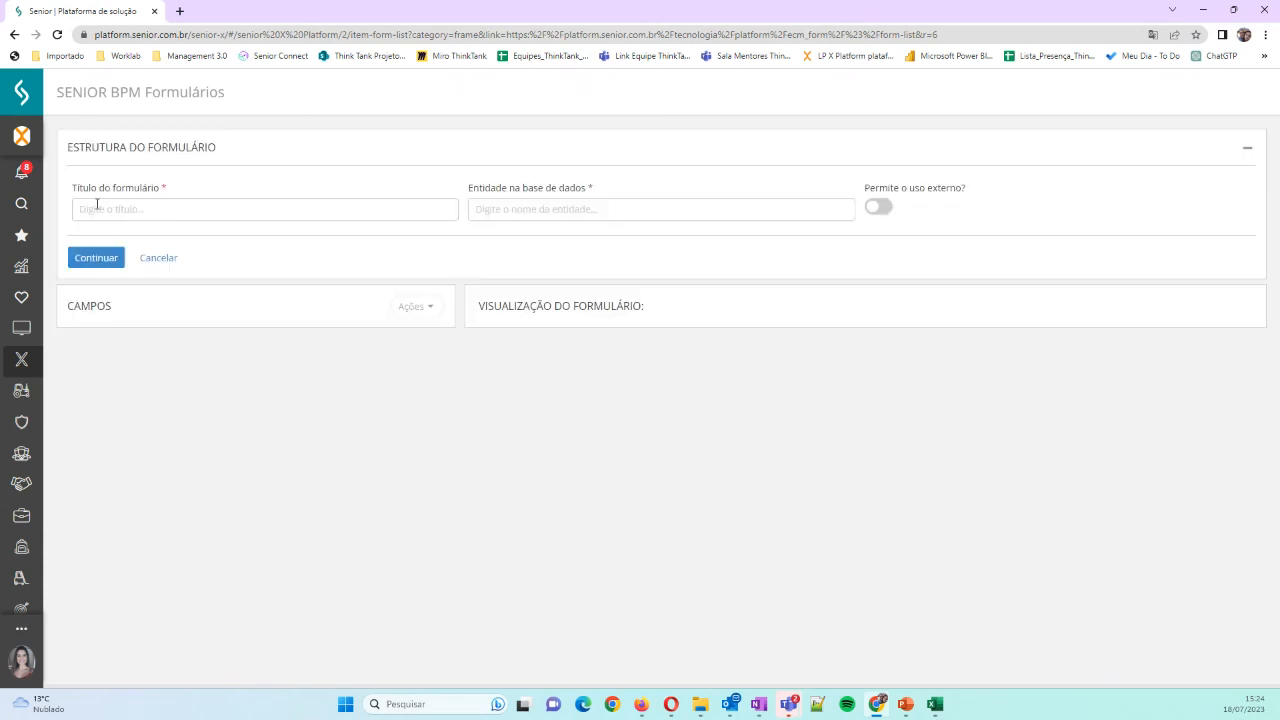
click(121, 209)
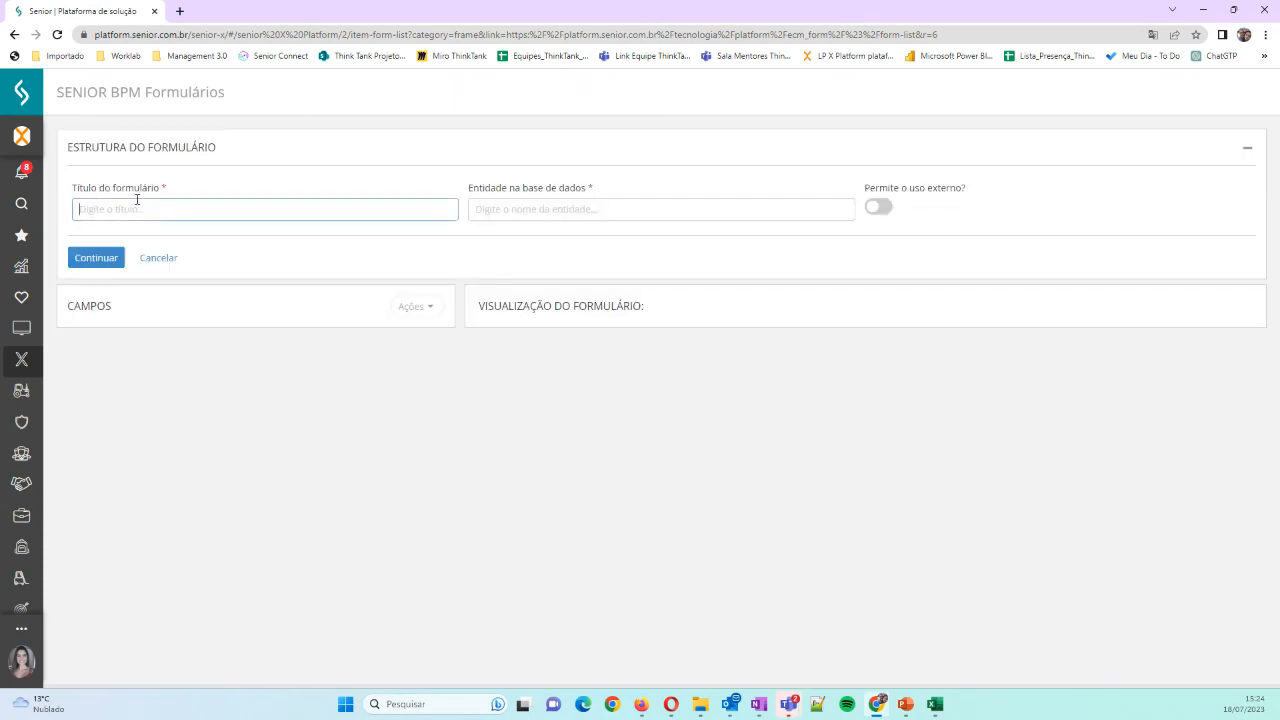
text(Formu)
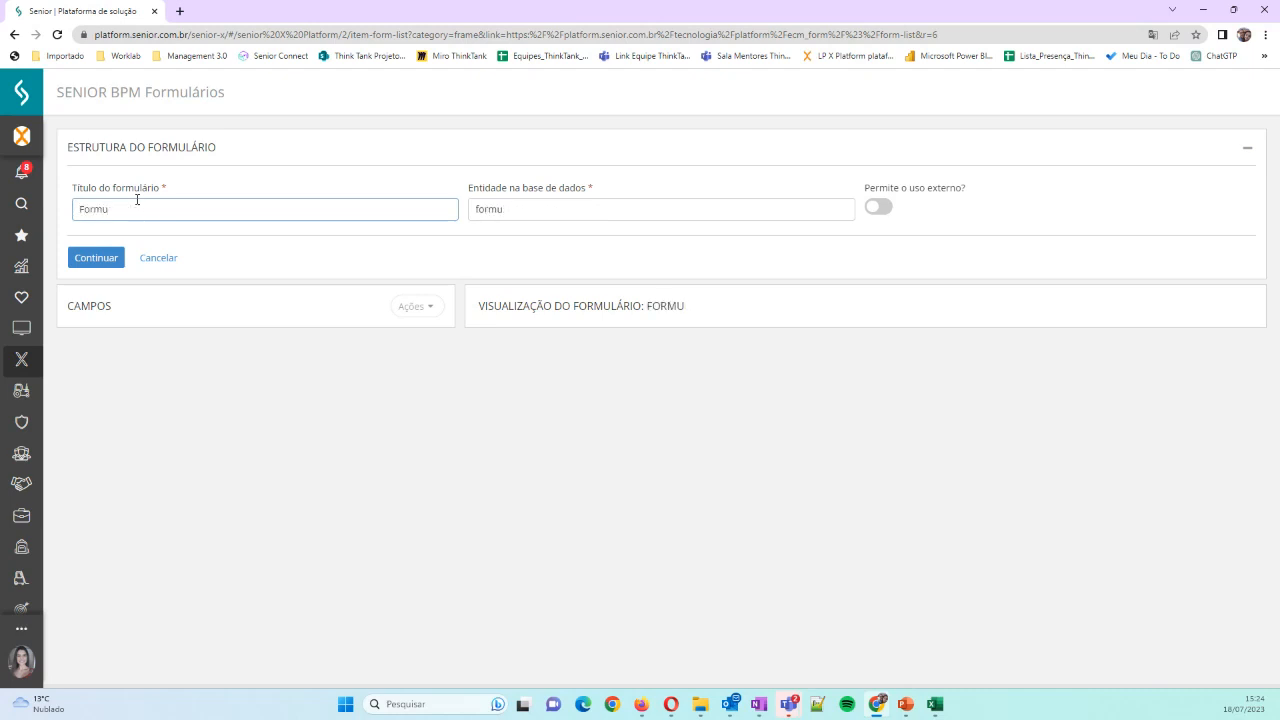
text(lç)
text(lário de Compras)
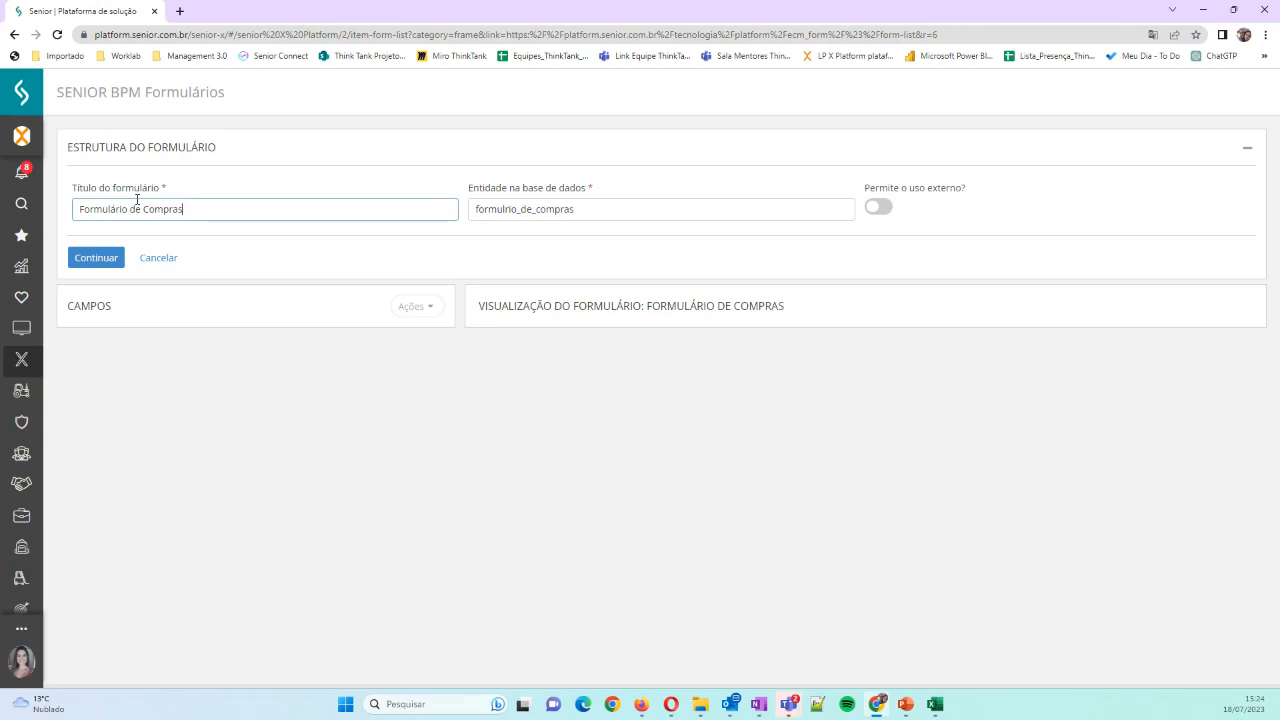
key(Tab)
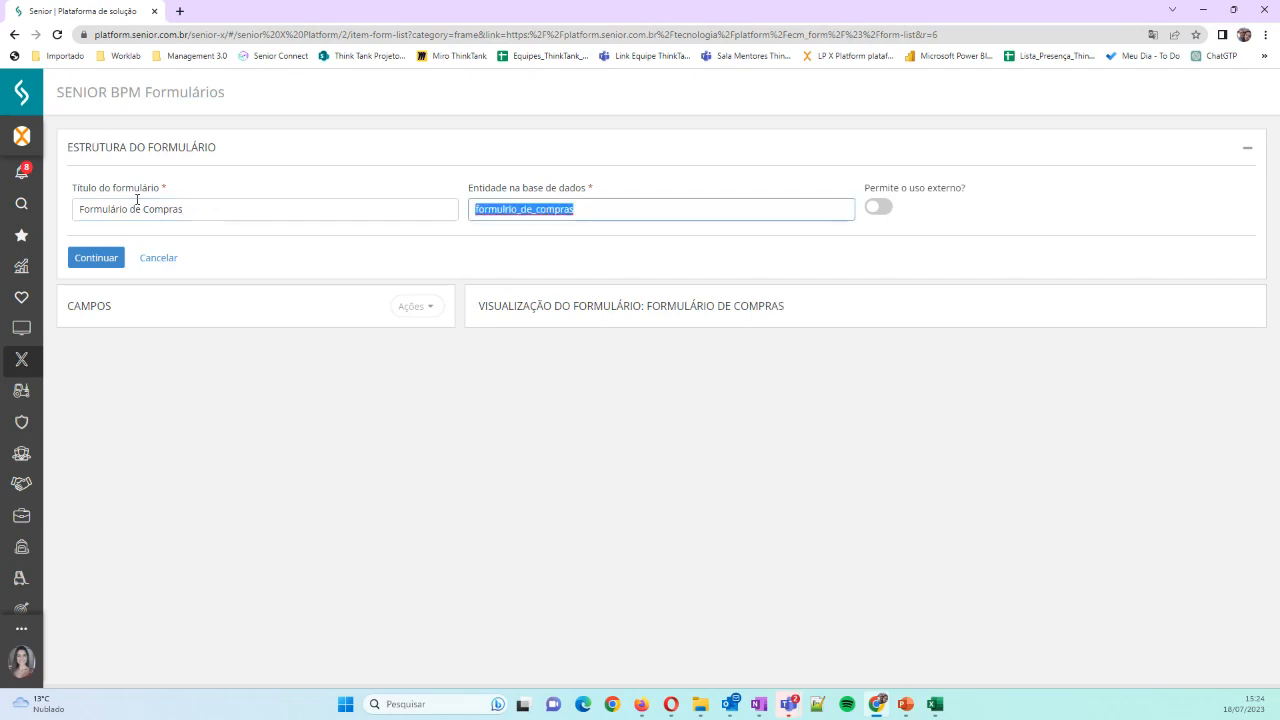
click(508, 209)
text(á)
click(114, 258)
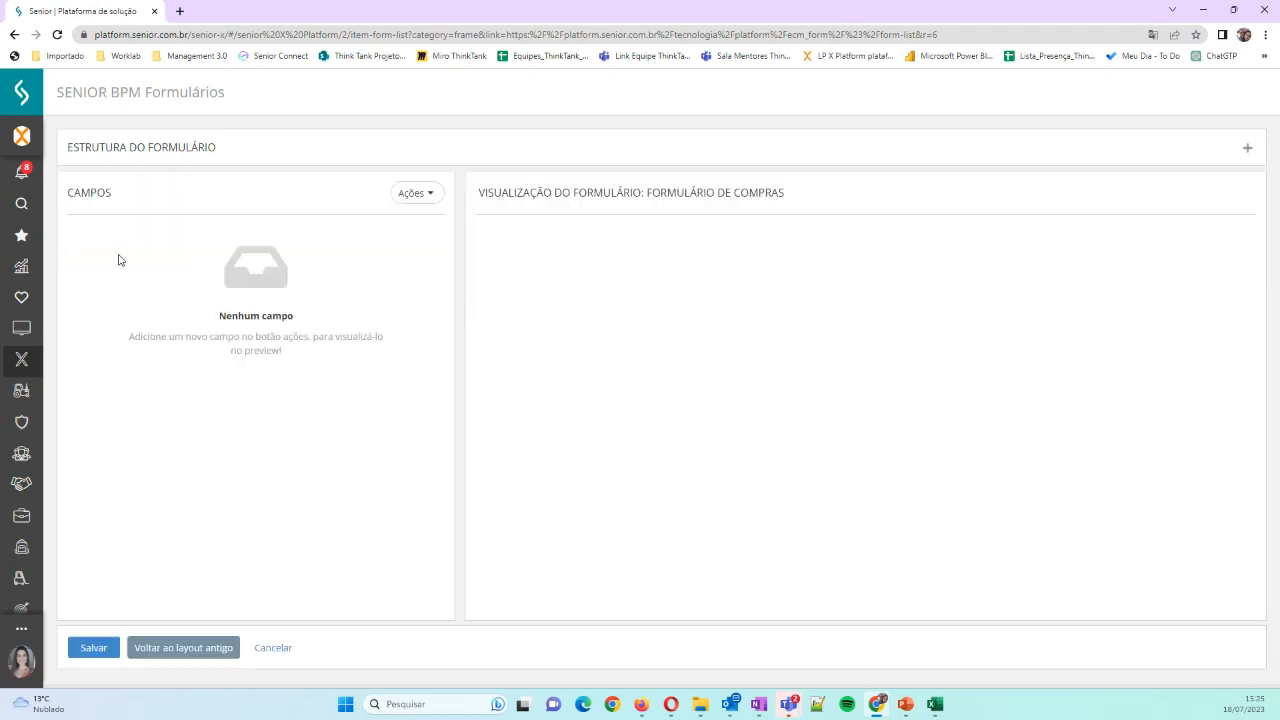
click(1247, 147)
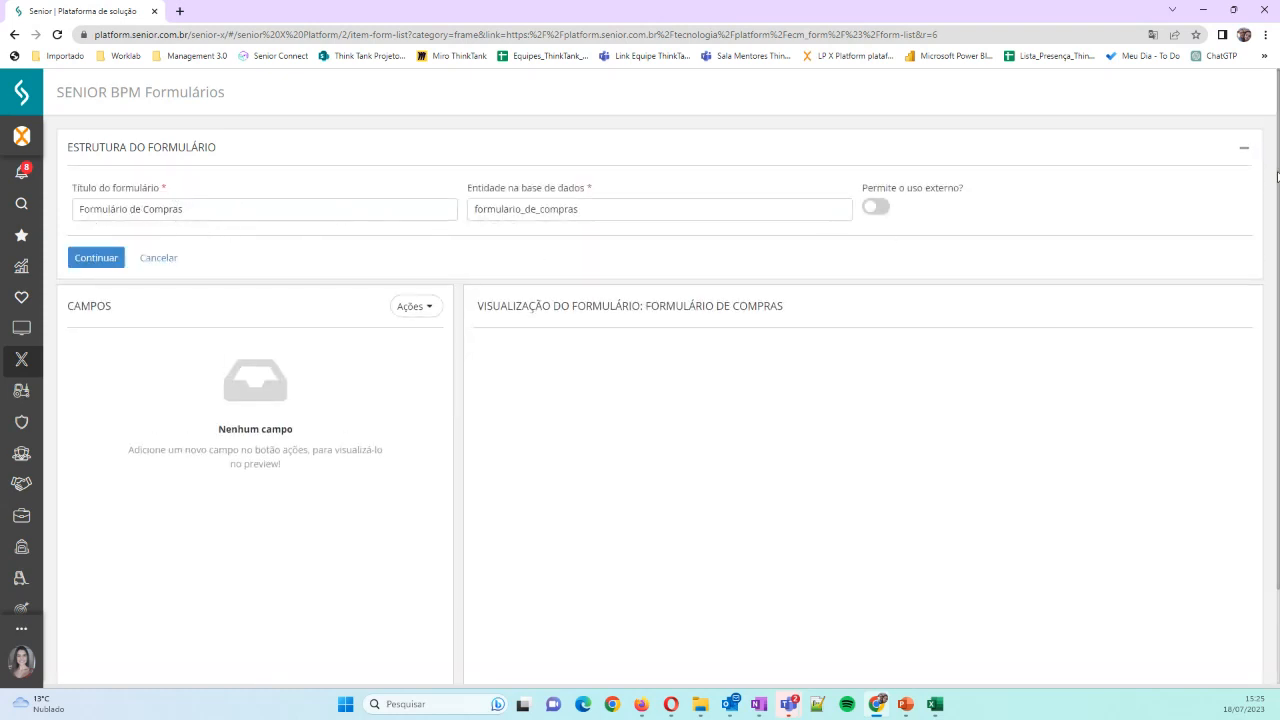
click(1243, 148)
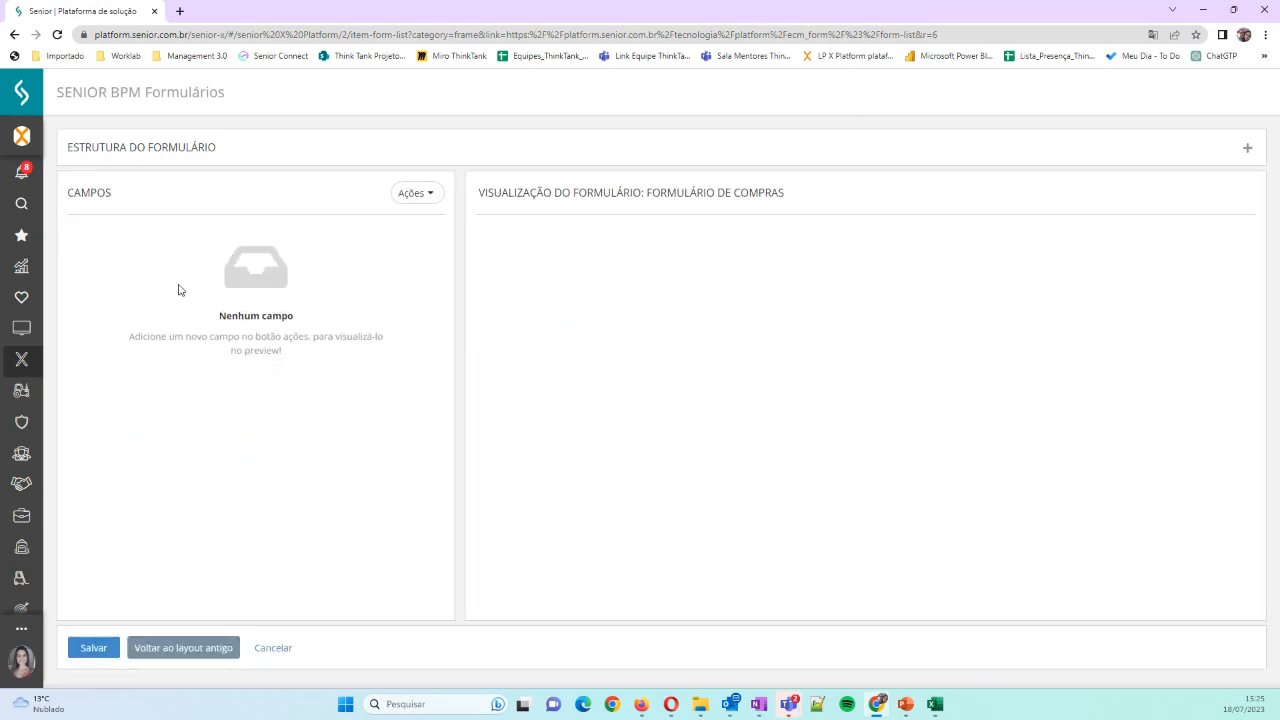
Add a text field labelled "Item" with the description "Item da compra" and the size Médio, and save it
click(431, 194)
click(441, 226)
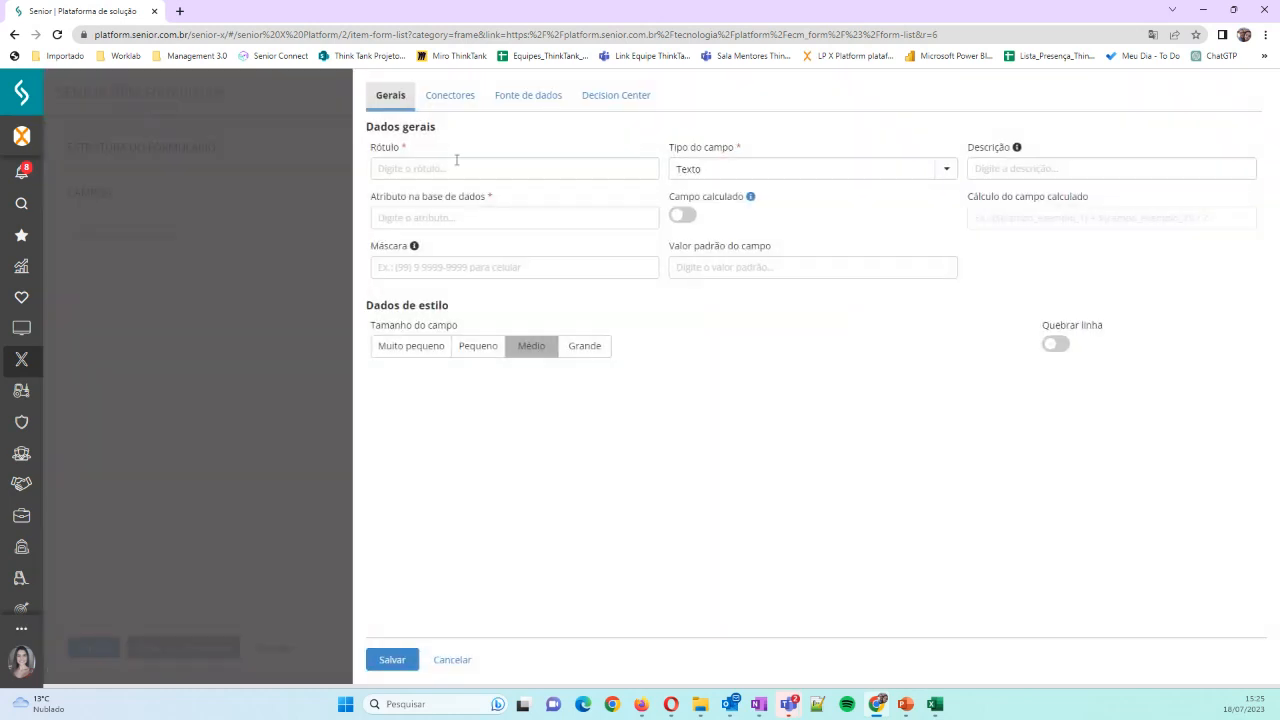
click(455, 167)
text(item)
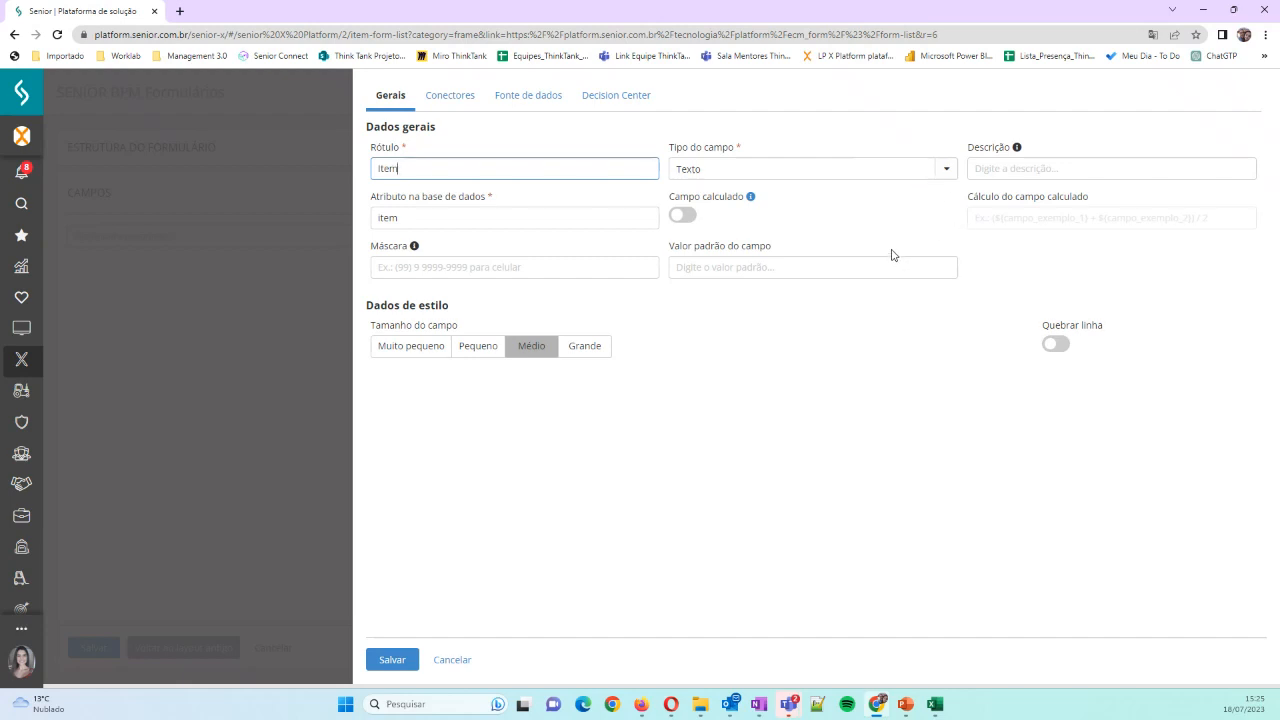
click(1039, 172)
text(Item d)
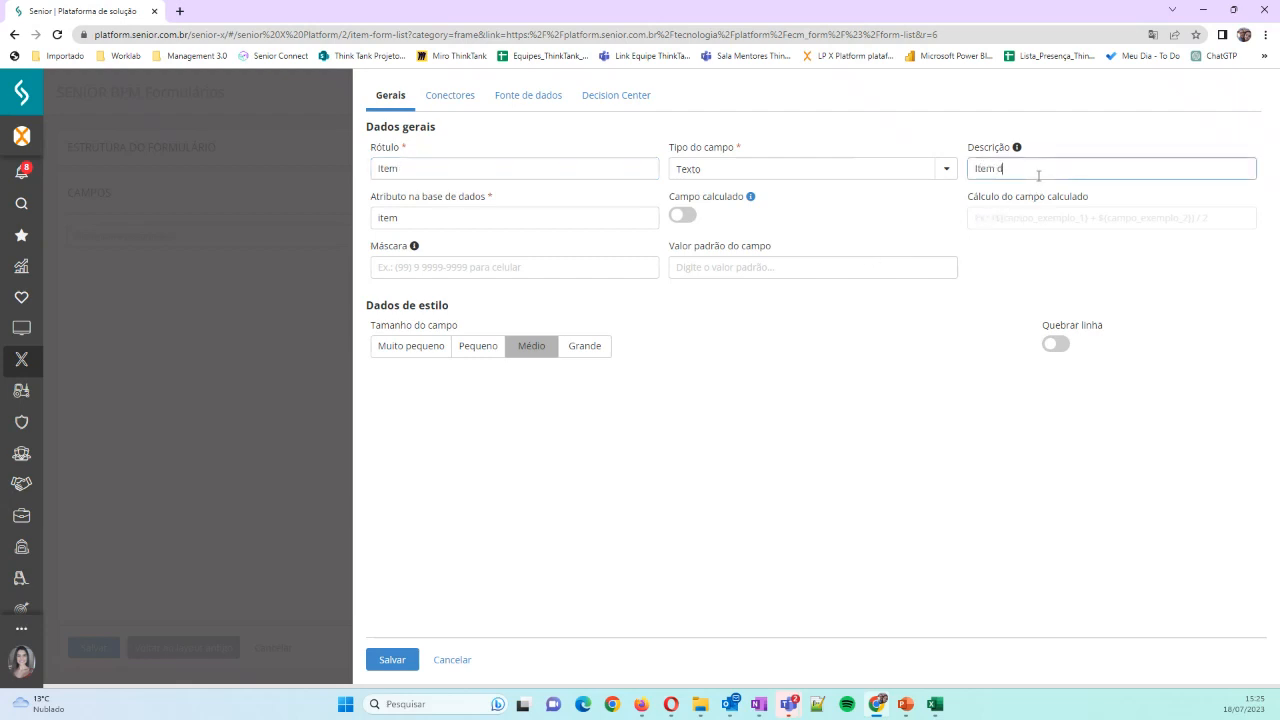
text(a compra)
click(521, 349)
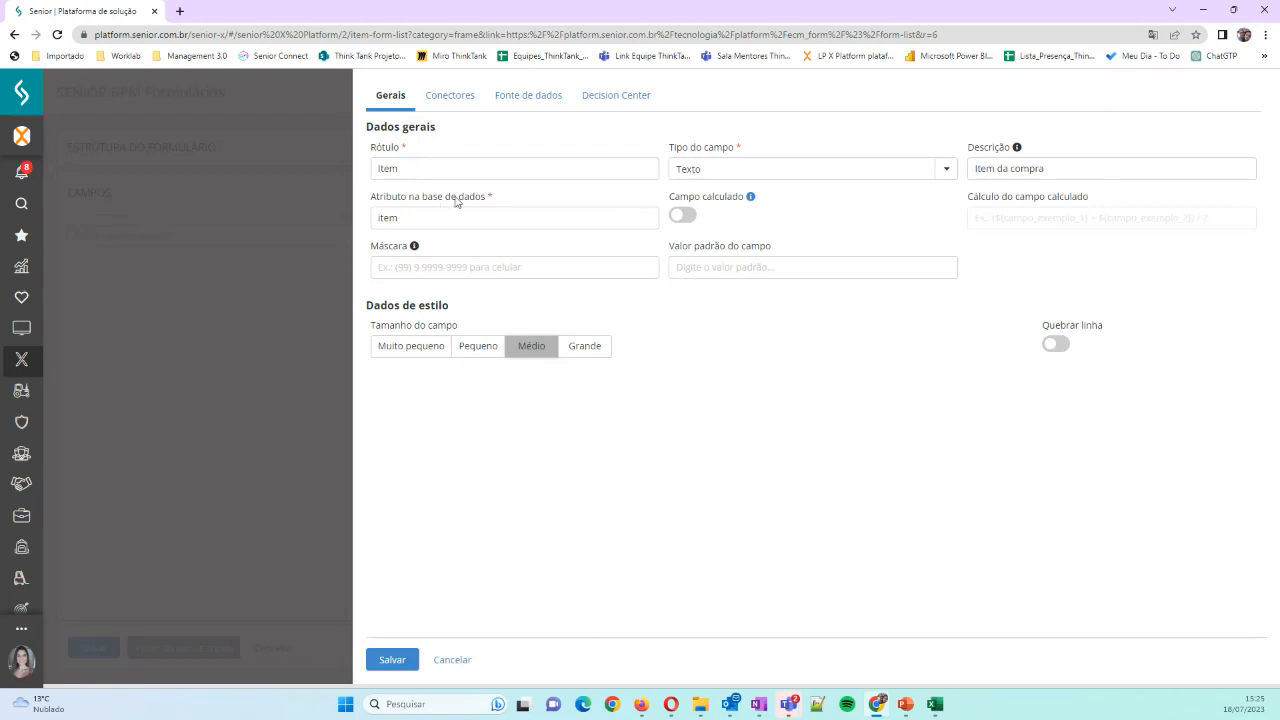
click(388, 660)
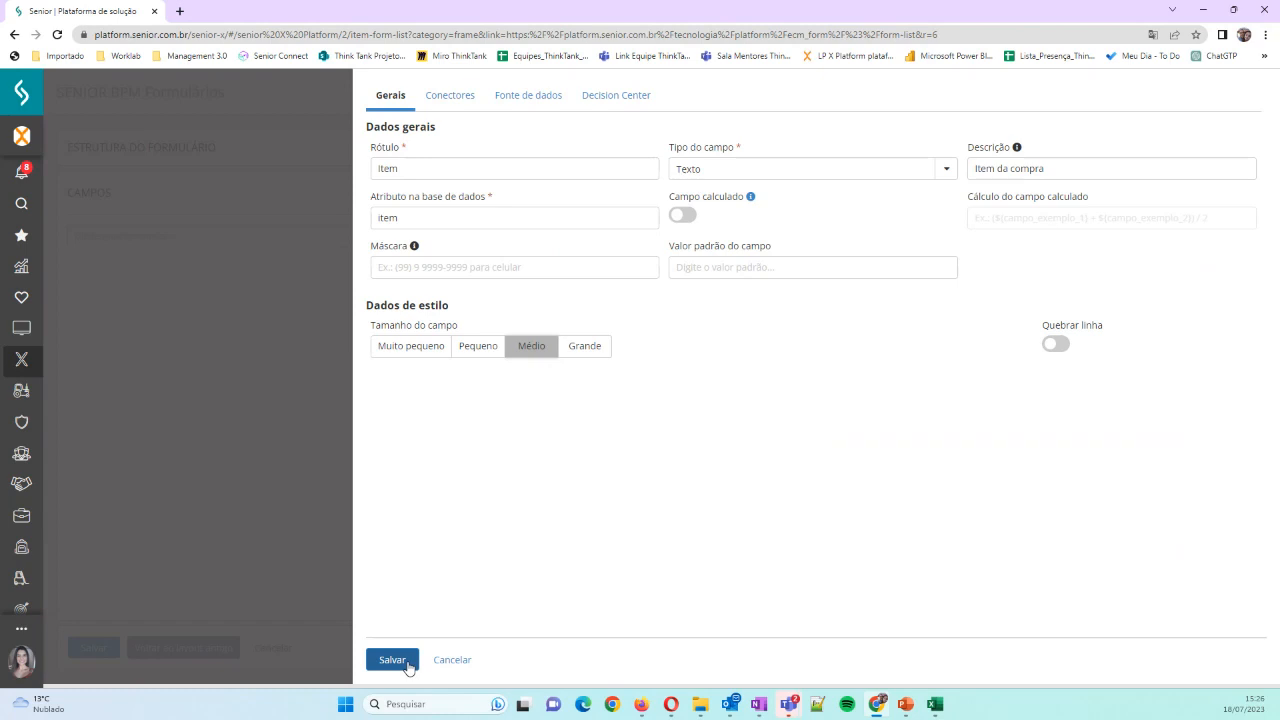
click(392, 660)
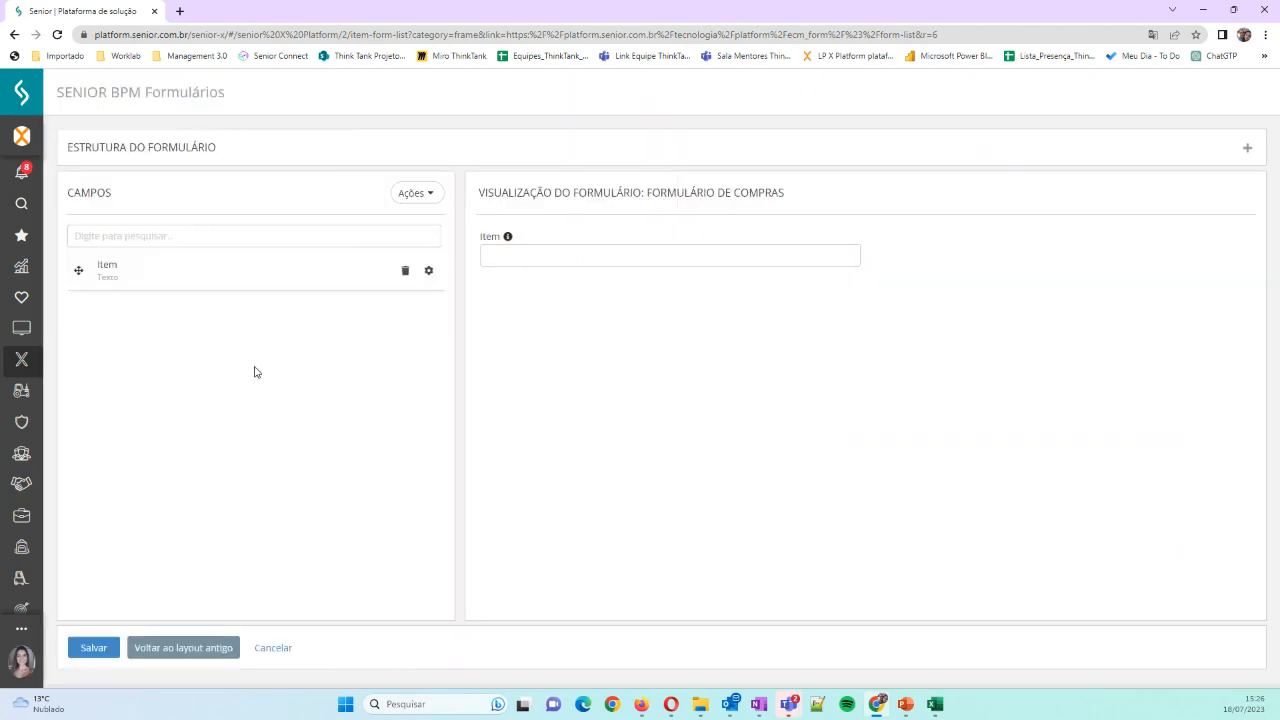
Enable the line break for the Item field and save the field
click(429, 270)
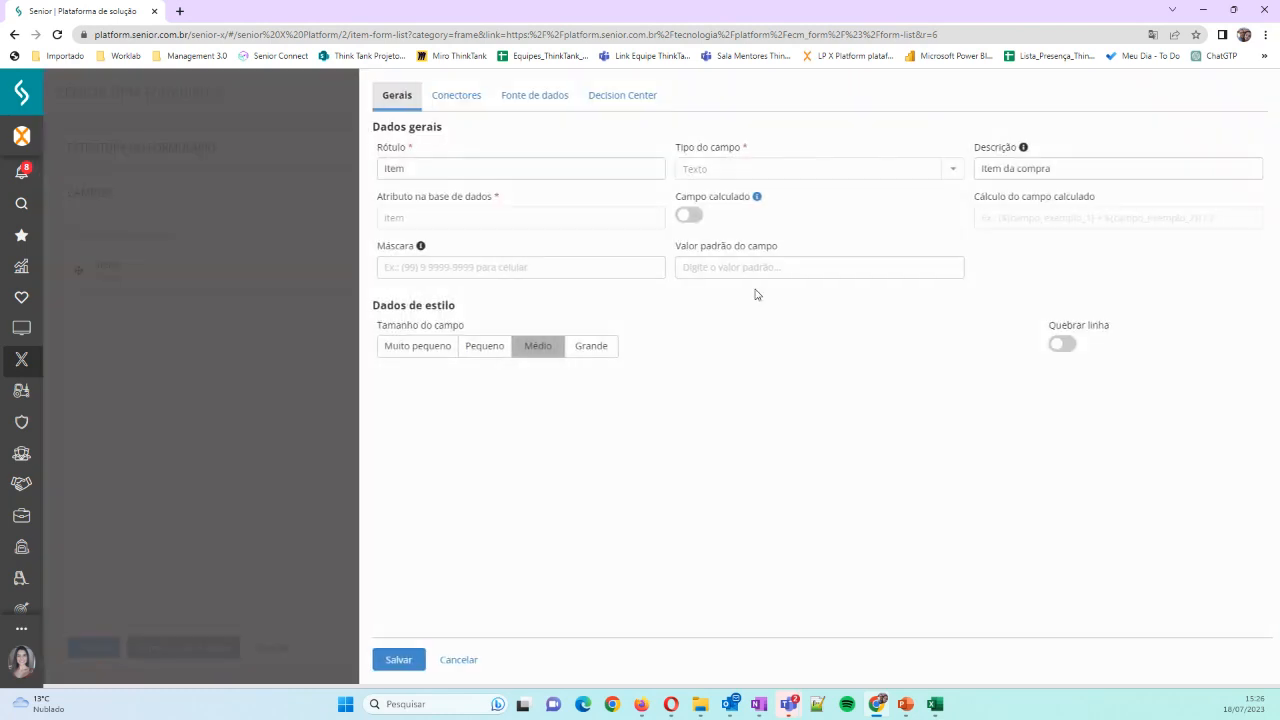
click(1058, 344)
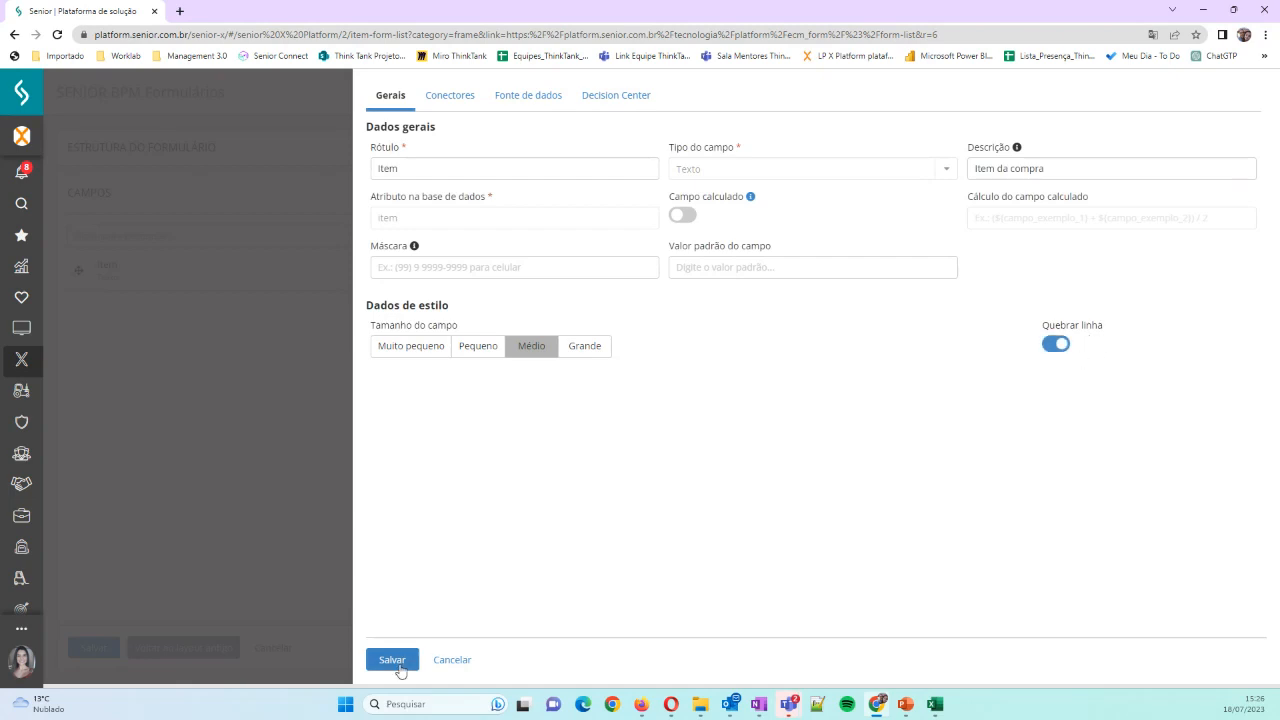
click(392, 660)
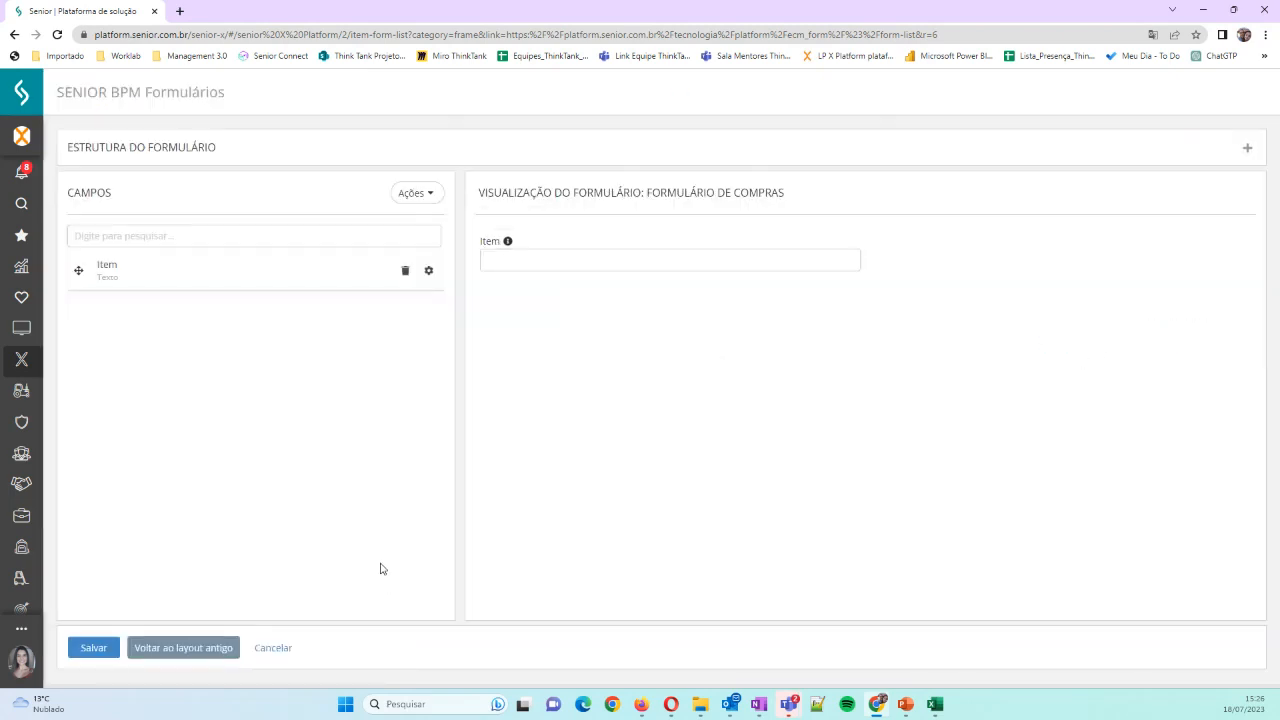
Start a new field labelled "Descrição" with the field type Texto longo
click(430, 193)
click(430, 225)
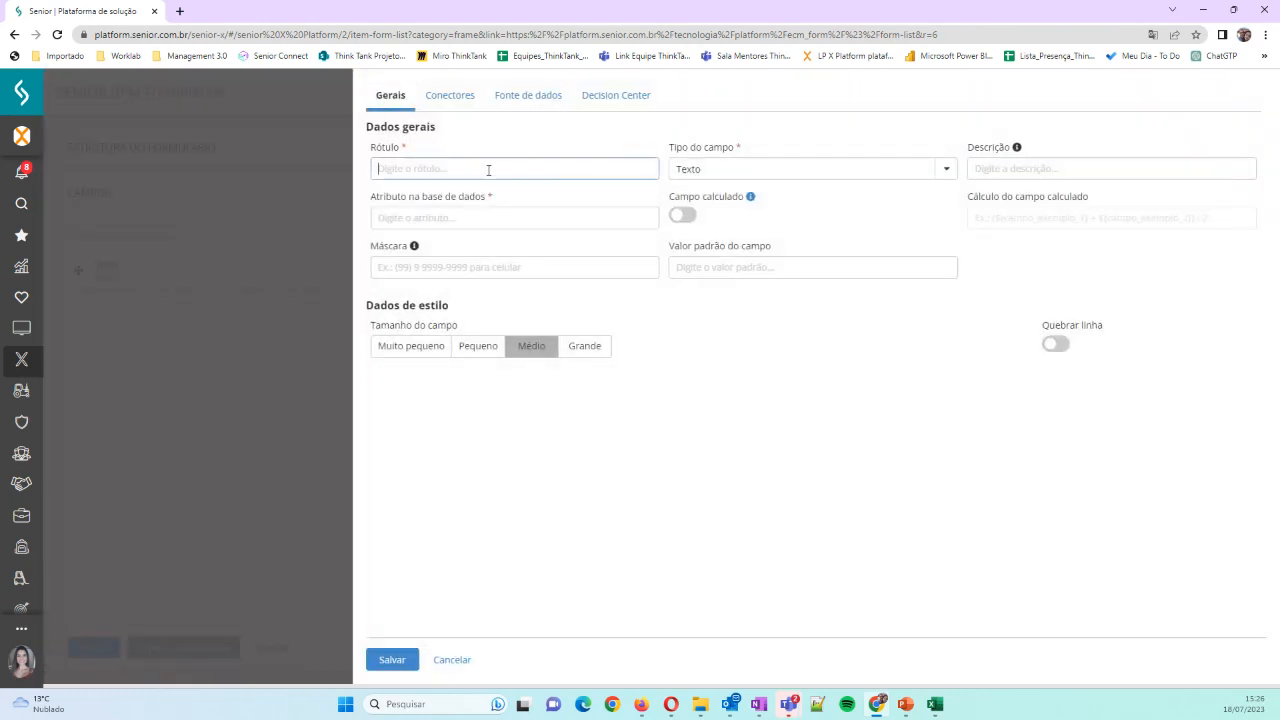
text(Descre)
click(943, 169)
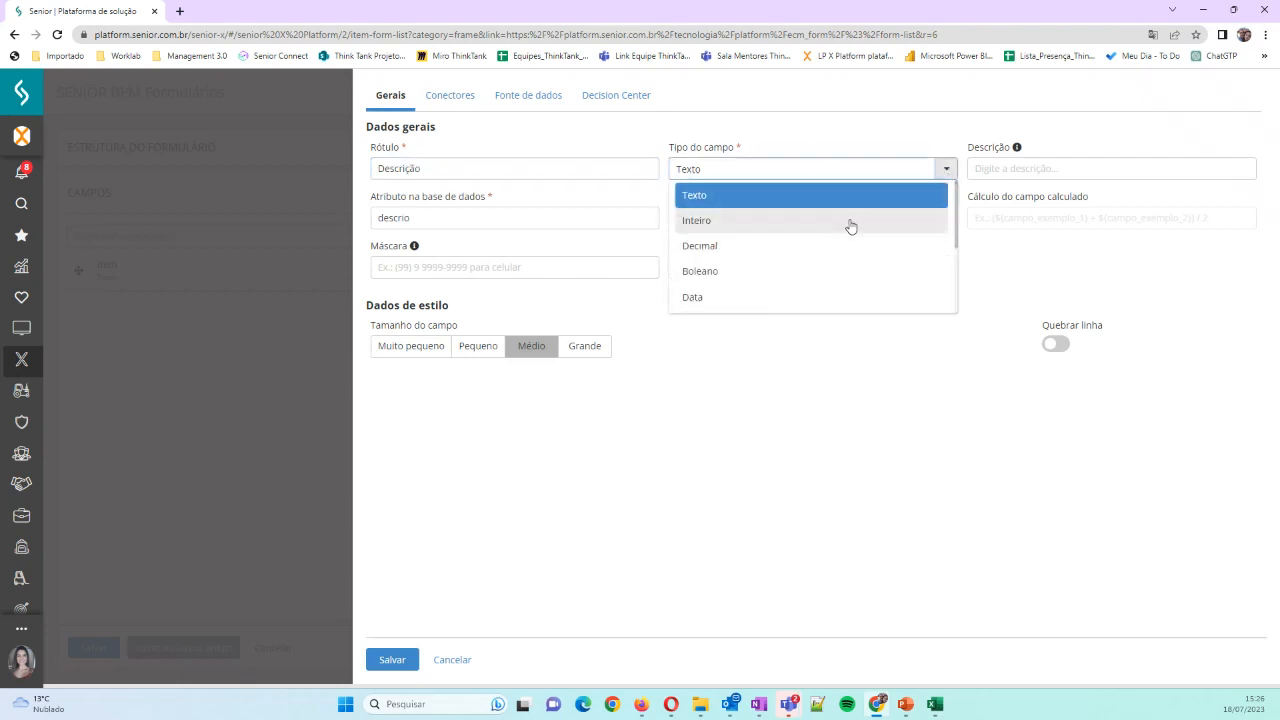
scroll(830, 235, down, 1)
click(779, 288)
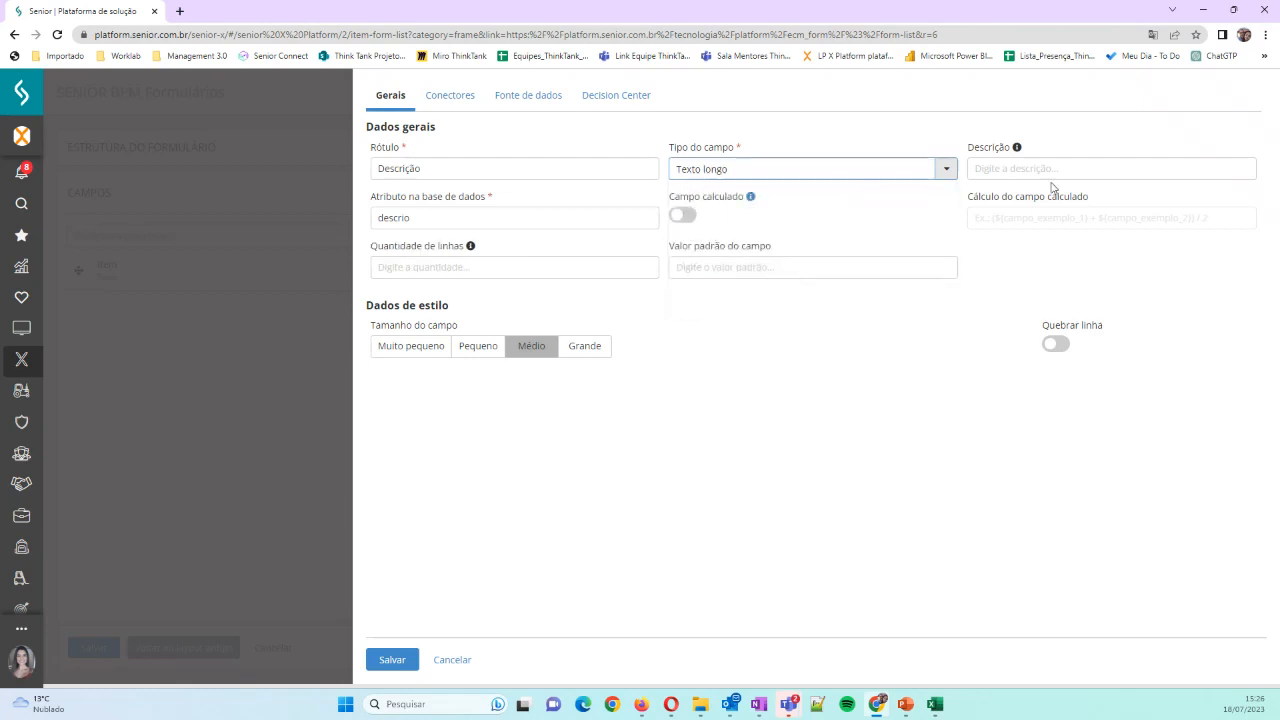
Give the Descrição field the description "Descrição do Item", 3 lines and the database attribute descricao
click(1036, 167)
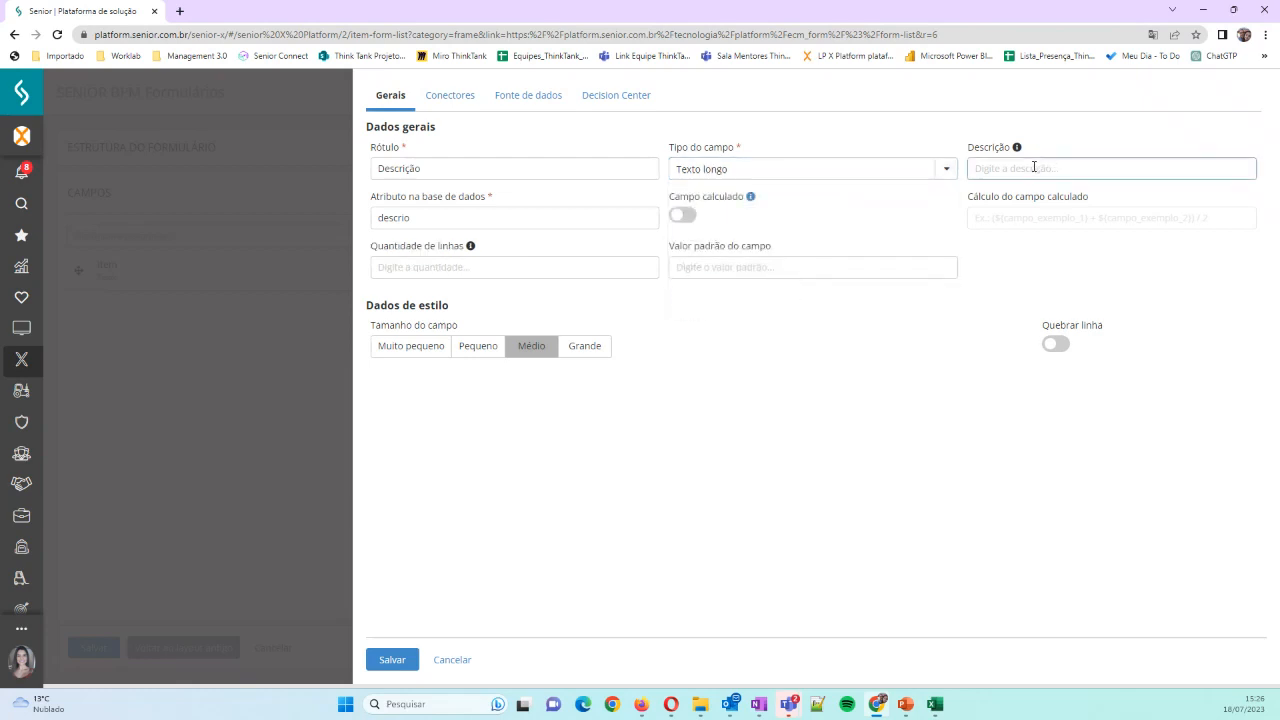
text(Descrição do Item)
click(430, 268)
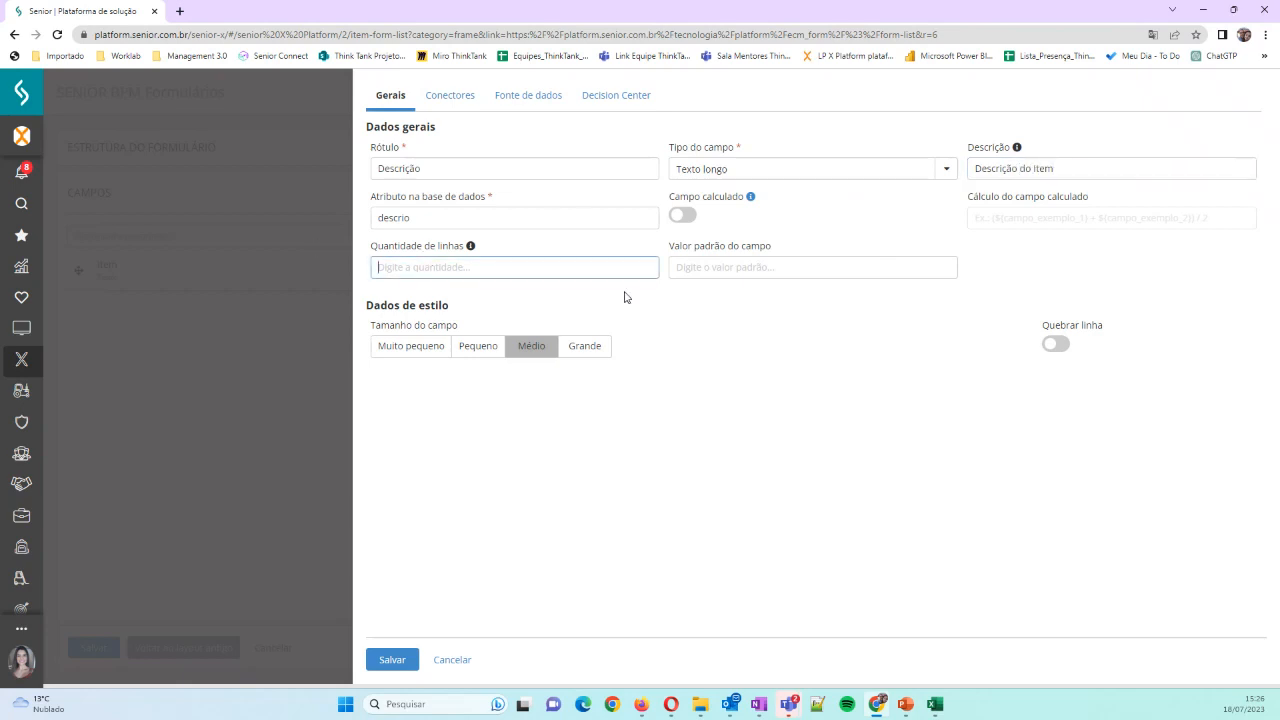
text(3)
click(403, 217)
text(ca)
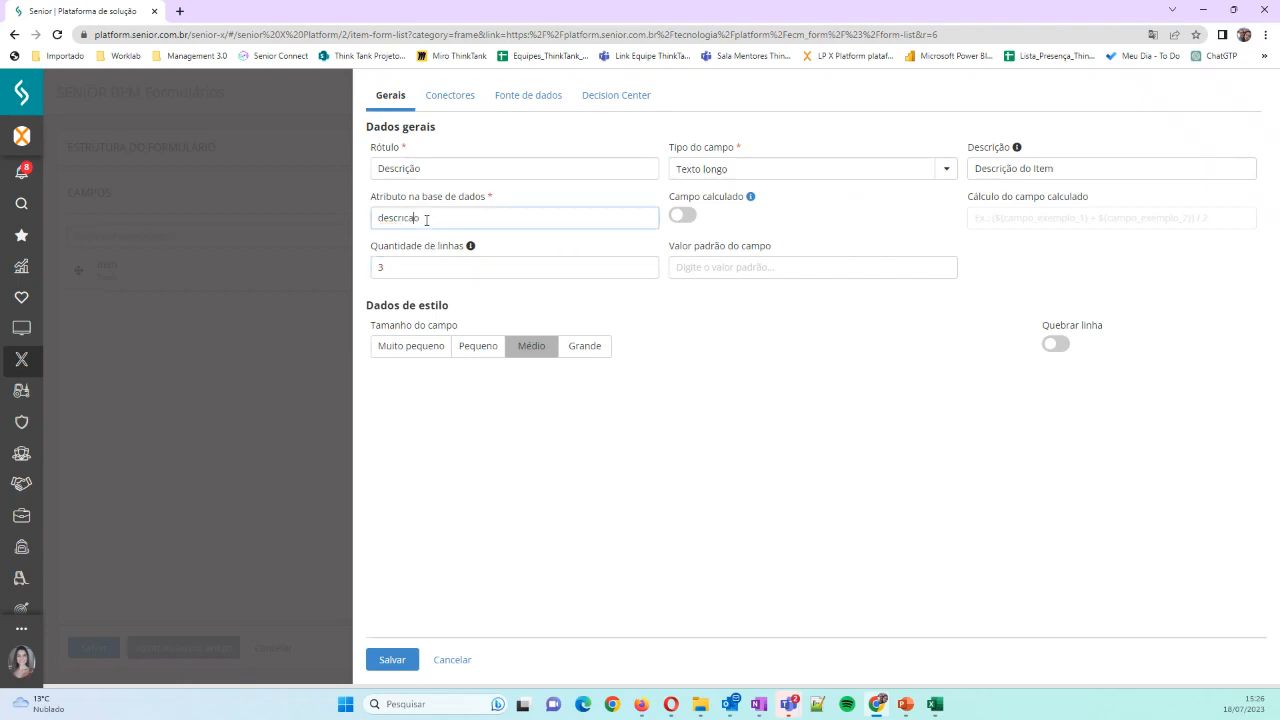
Enable the line break for the Descrição field, set its size to Grande, and save the field
click(1058, 345)
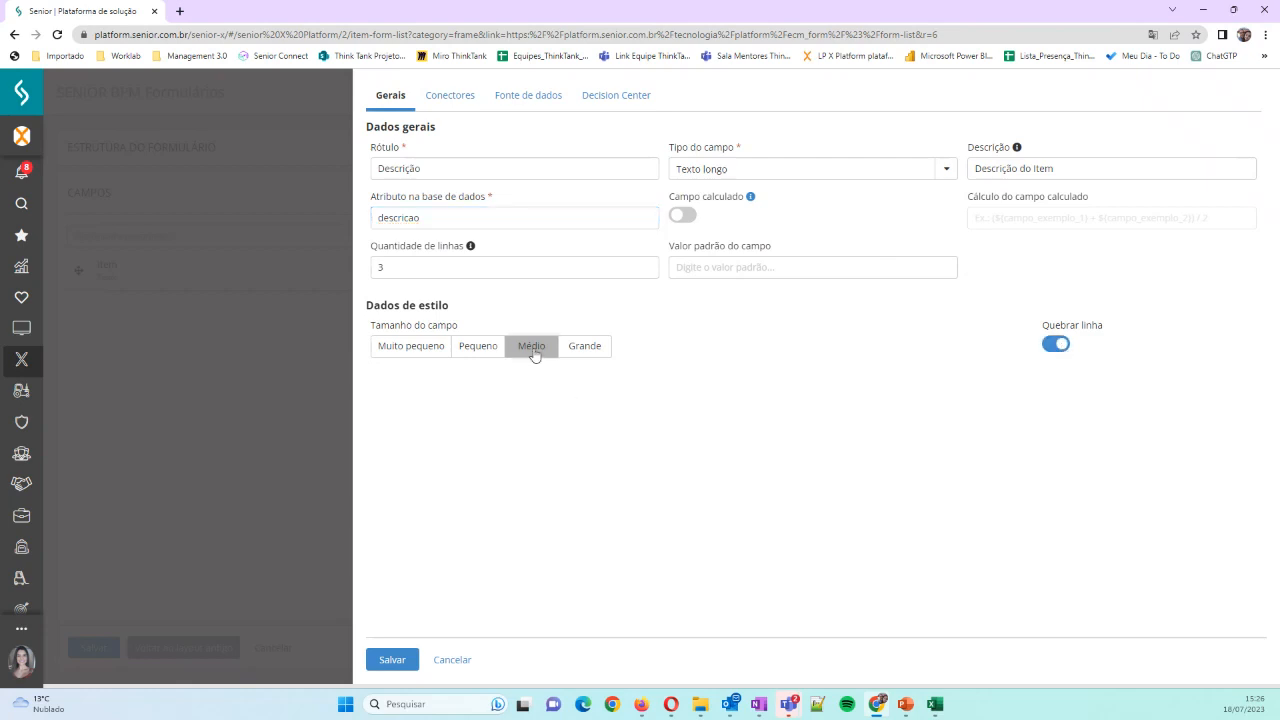
click(574, 355)
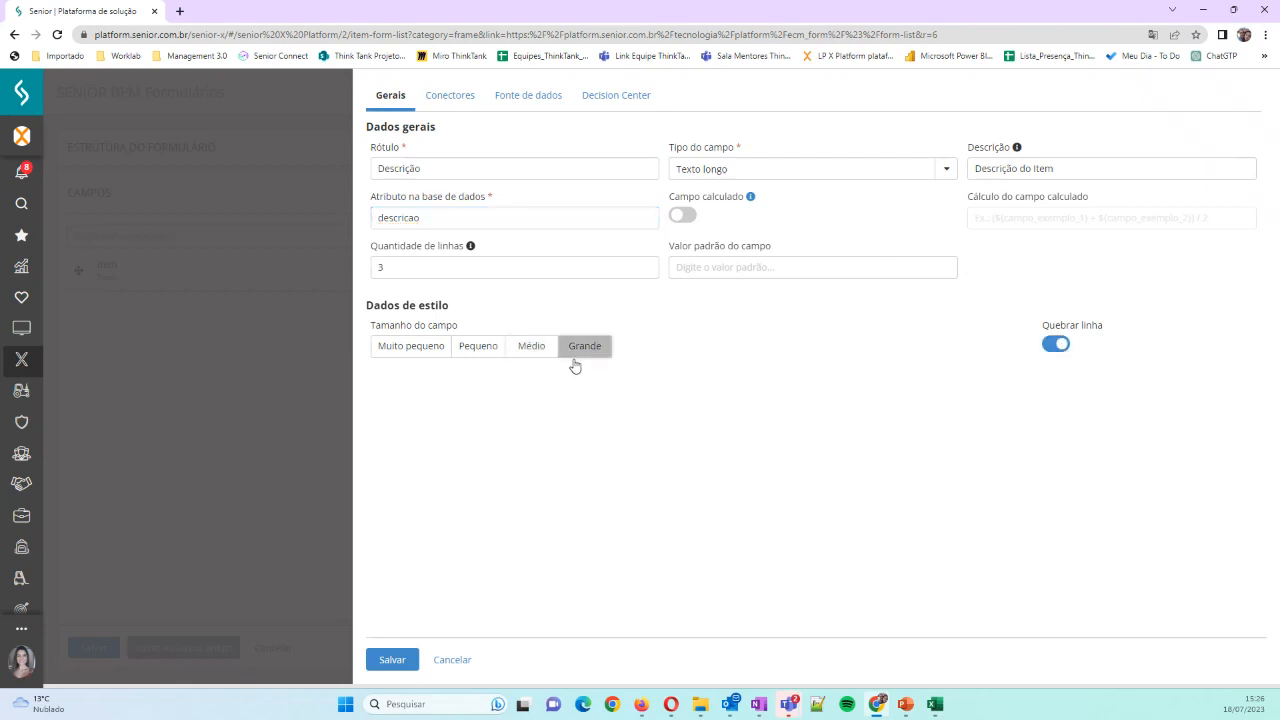
click(406, 661)
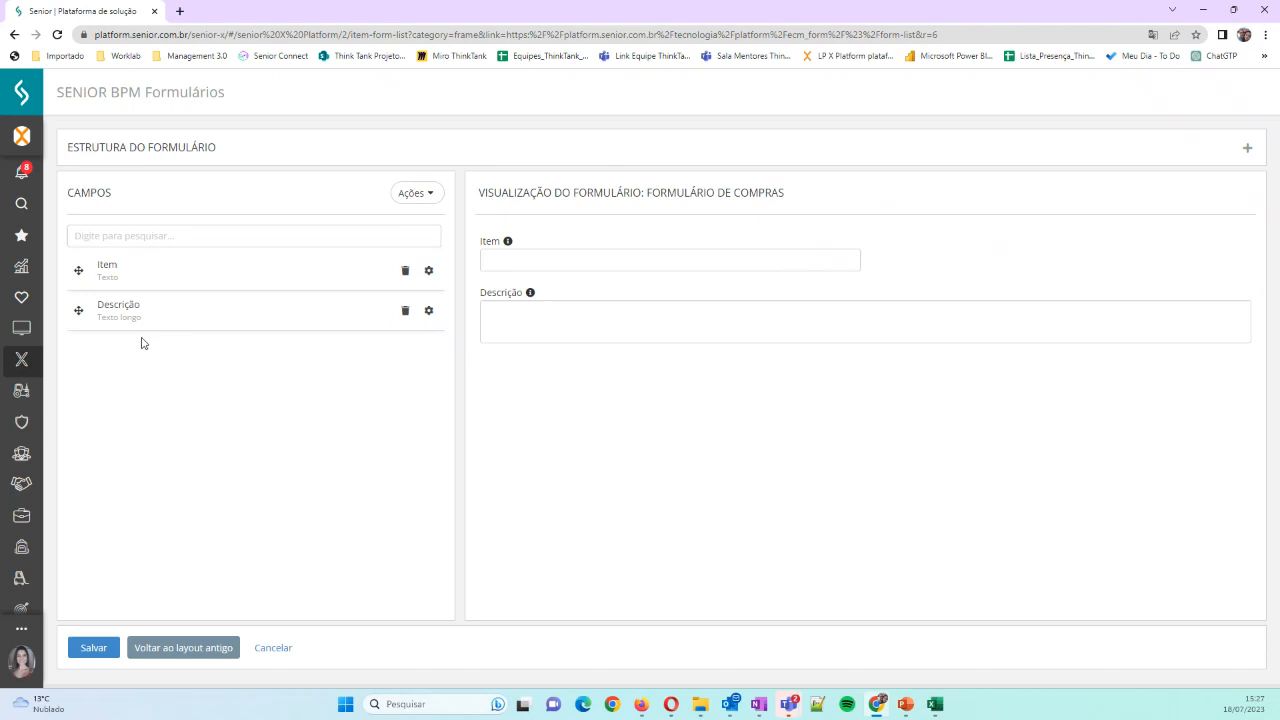
Start a new field labelled "Tipo" with the field type Lista
click(420, 194)
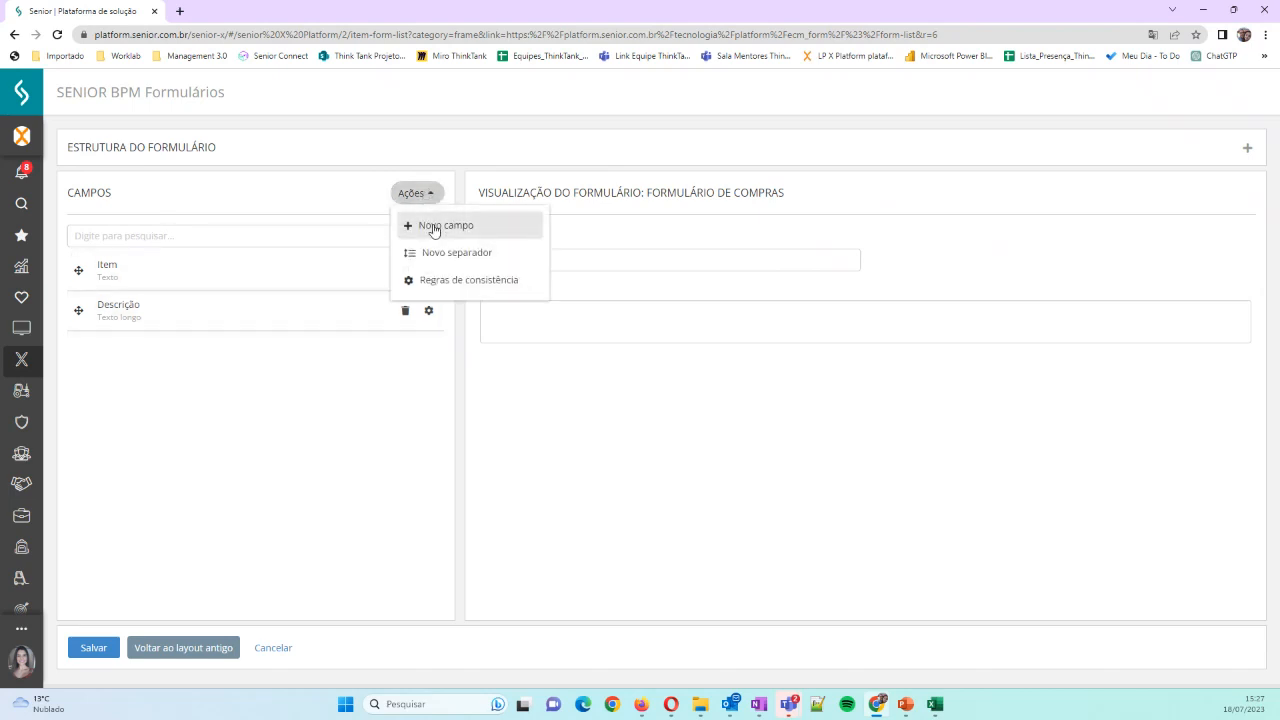
click(434, 228)
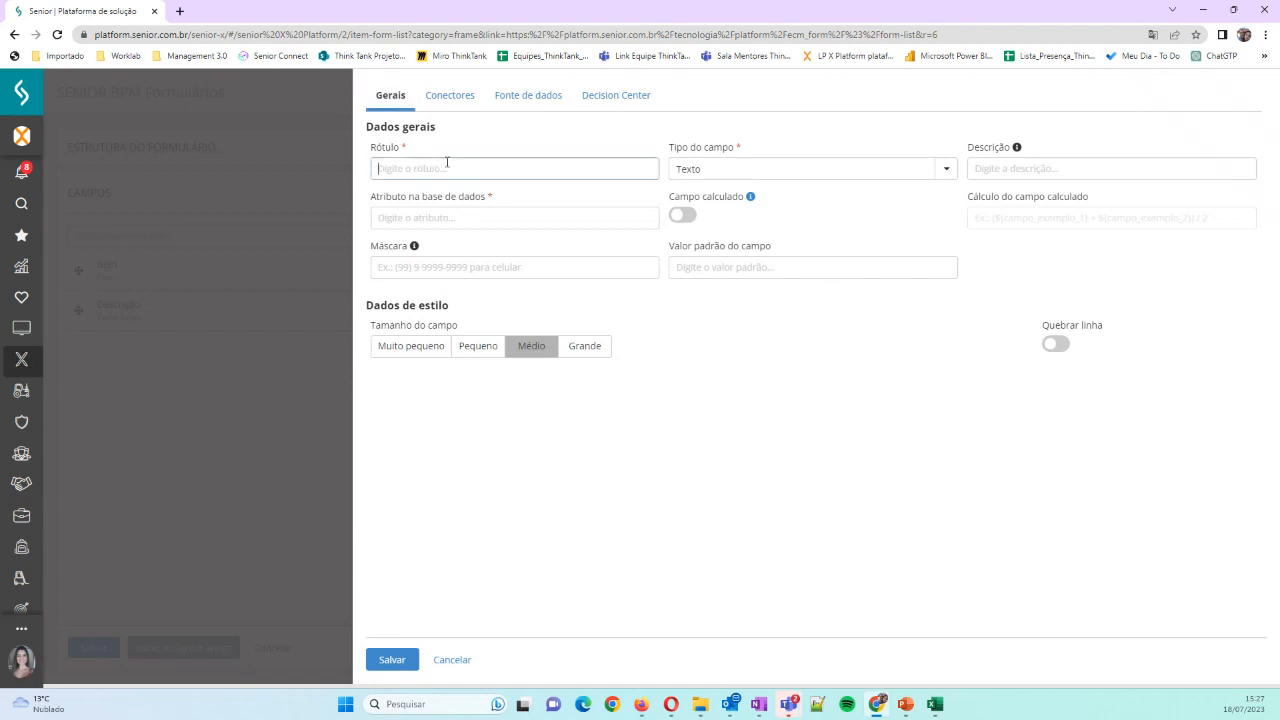
text(Tipo)
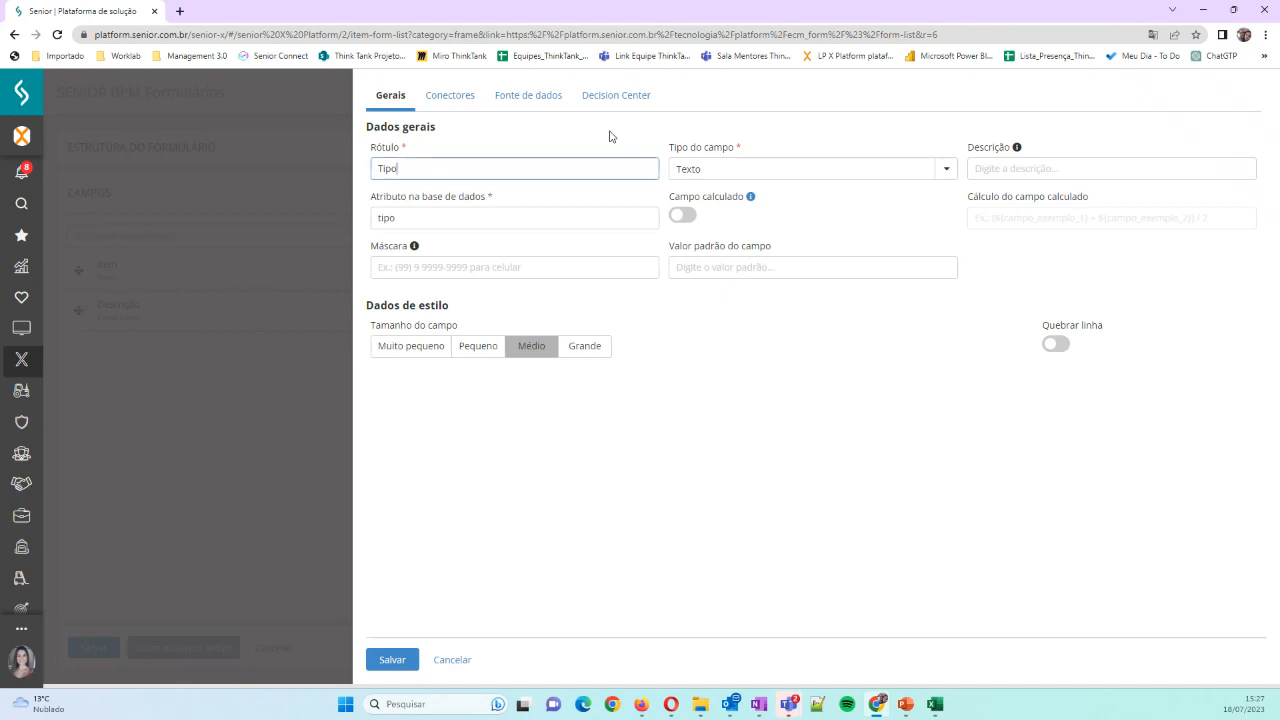
click(947, 169)
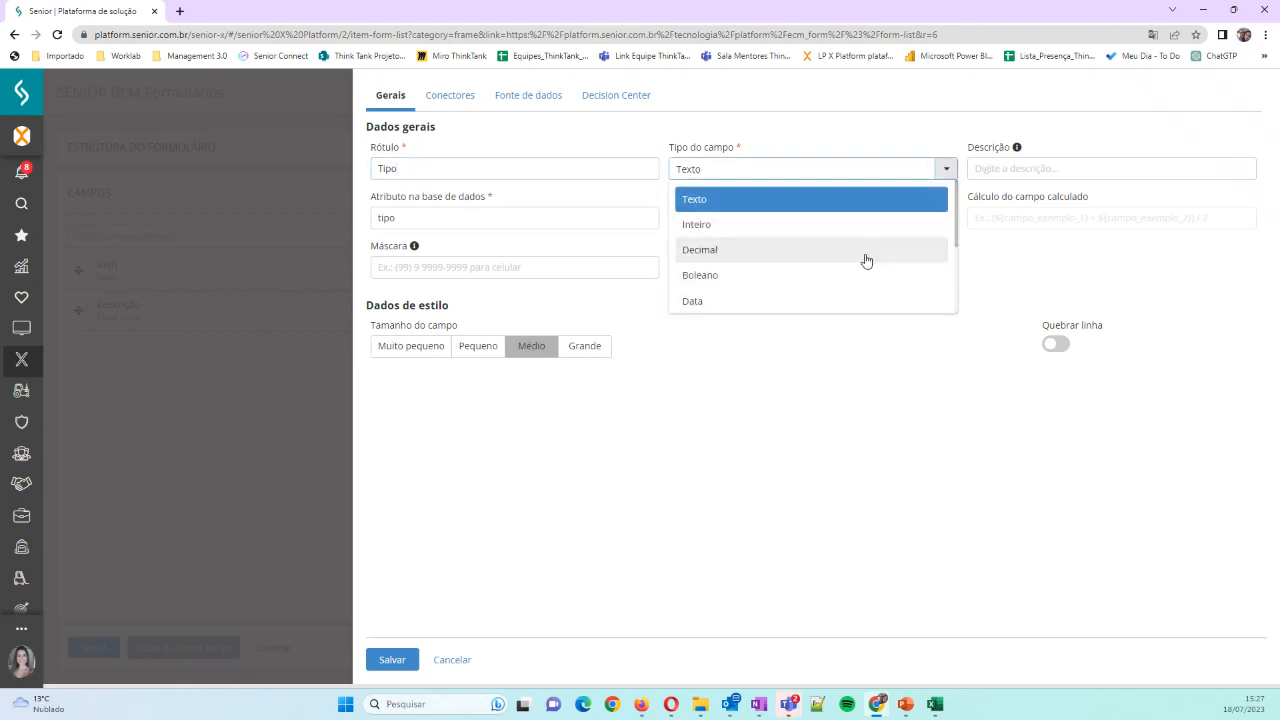
scroll(866, 260, down, 1)
scroll(866, 260, up, 1)
scroll(893, 268, down, 3)
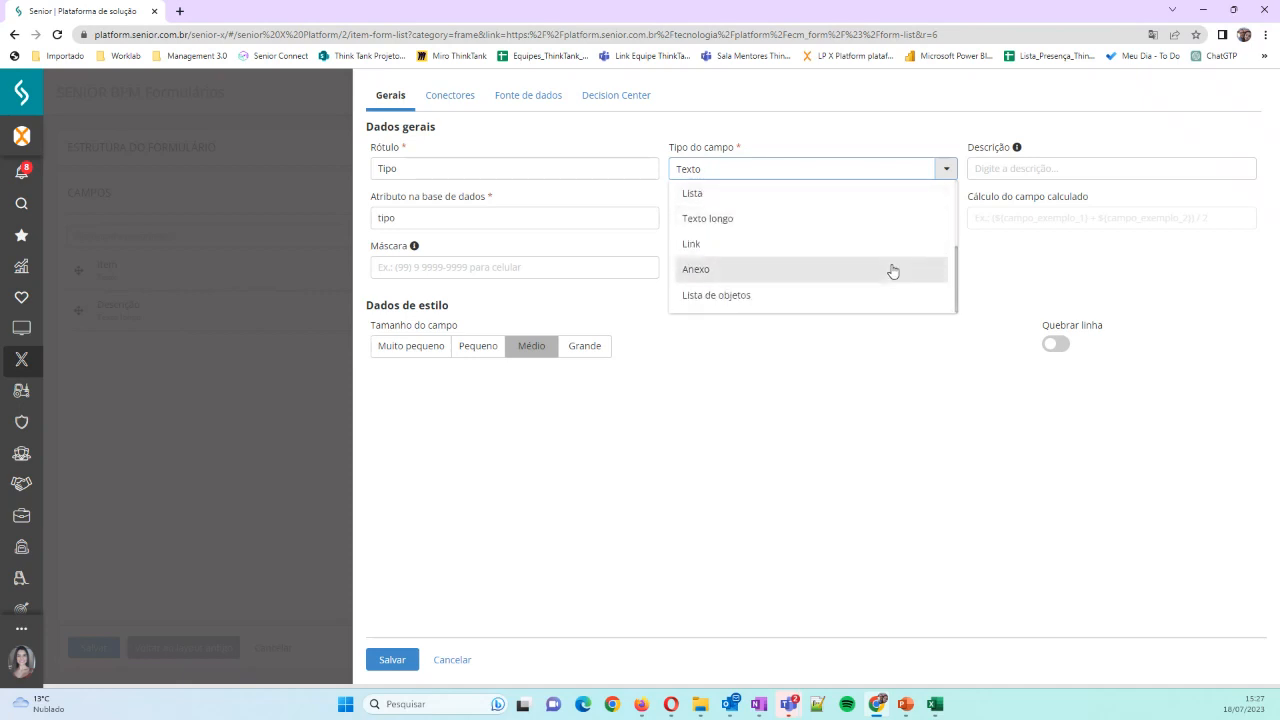
scroll(890, 270, up, 3)
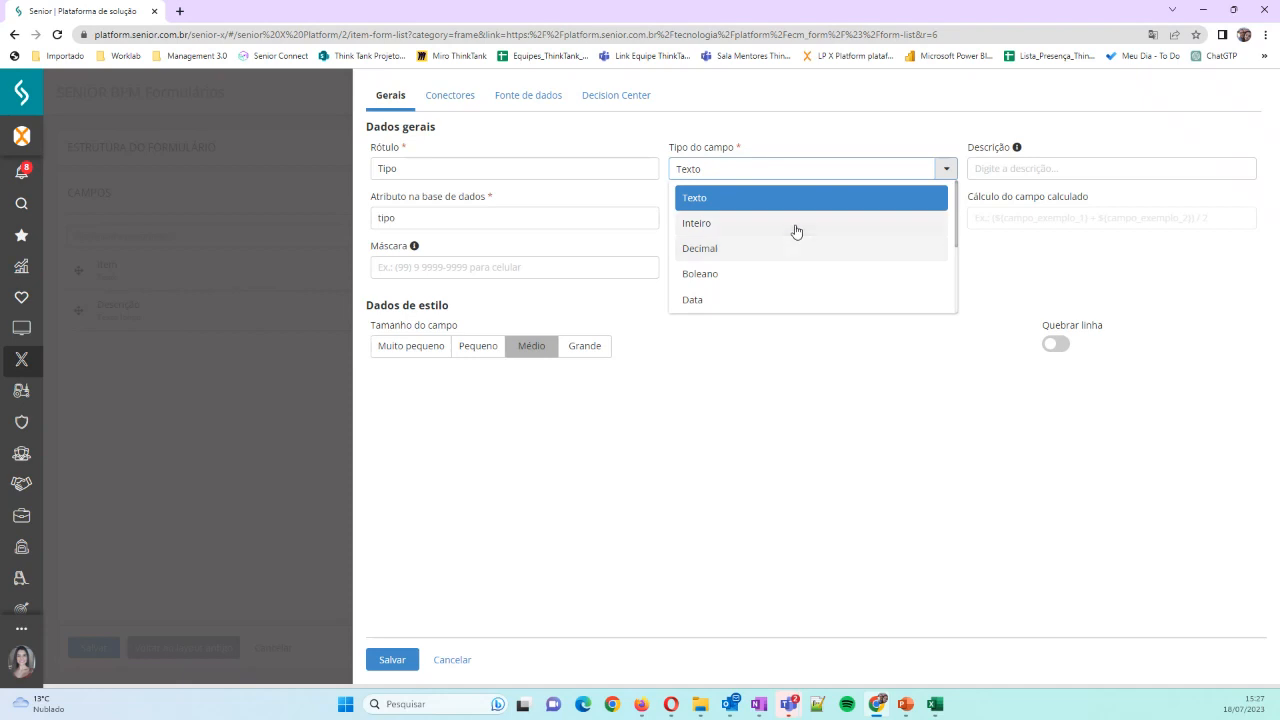
scroll(727, 285, down, 1)
click(722, 257)
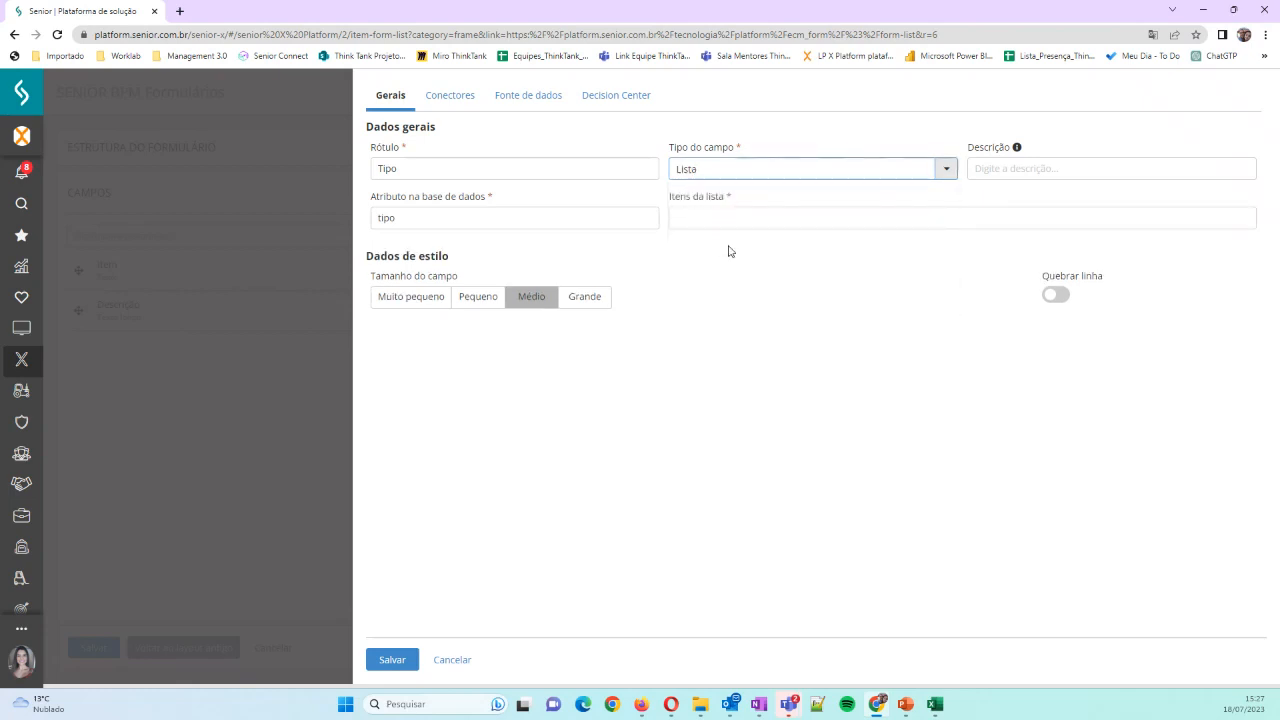
Give the Tipo field the description "Tipo da Compra" and the list items "Normal; Emergencial"
click(1020, 168)
text(Tipo da Compra)
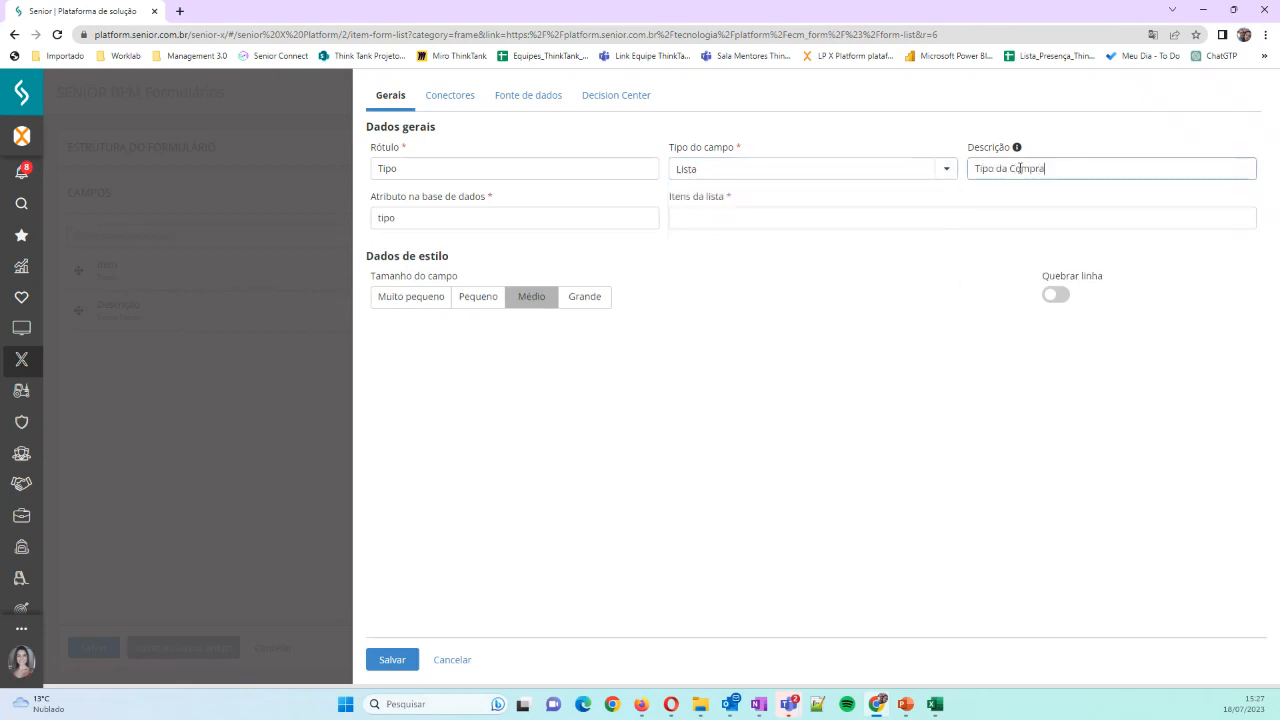
click(763, 225)
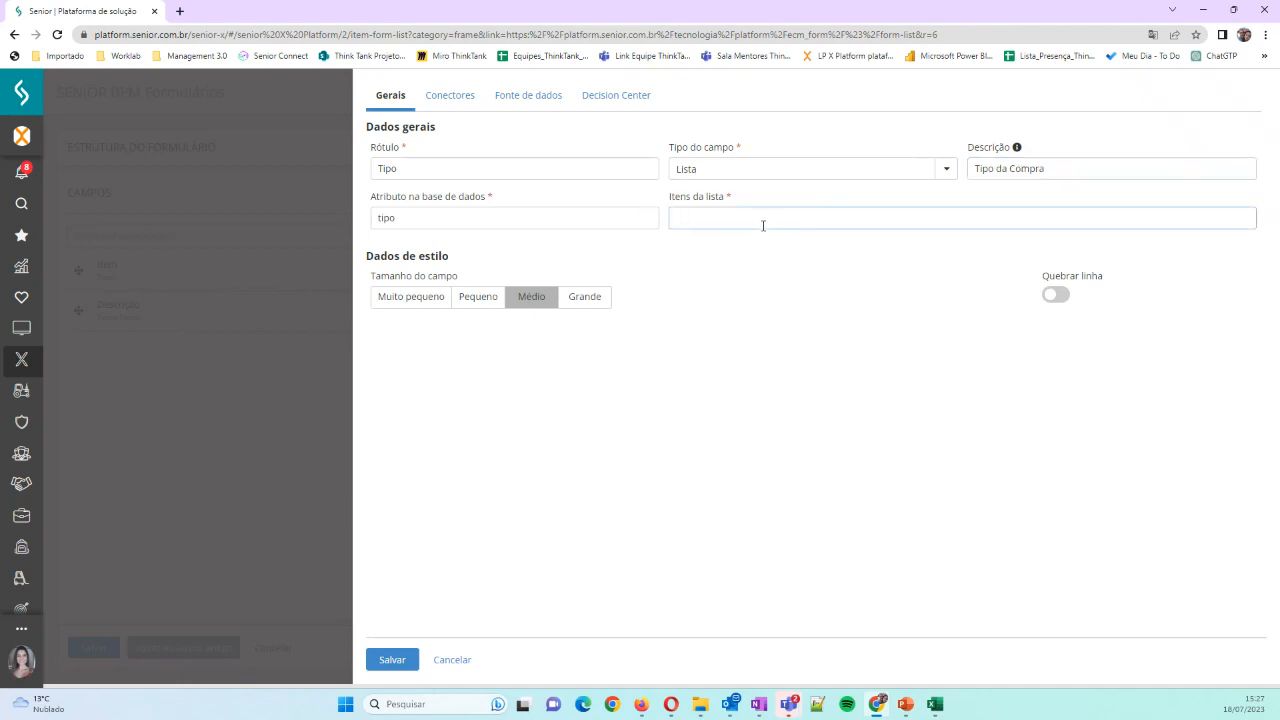
text(NO)
key(BackSpace)
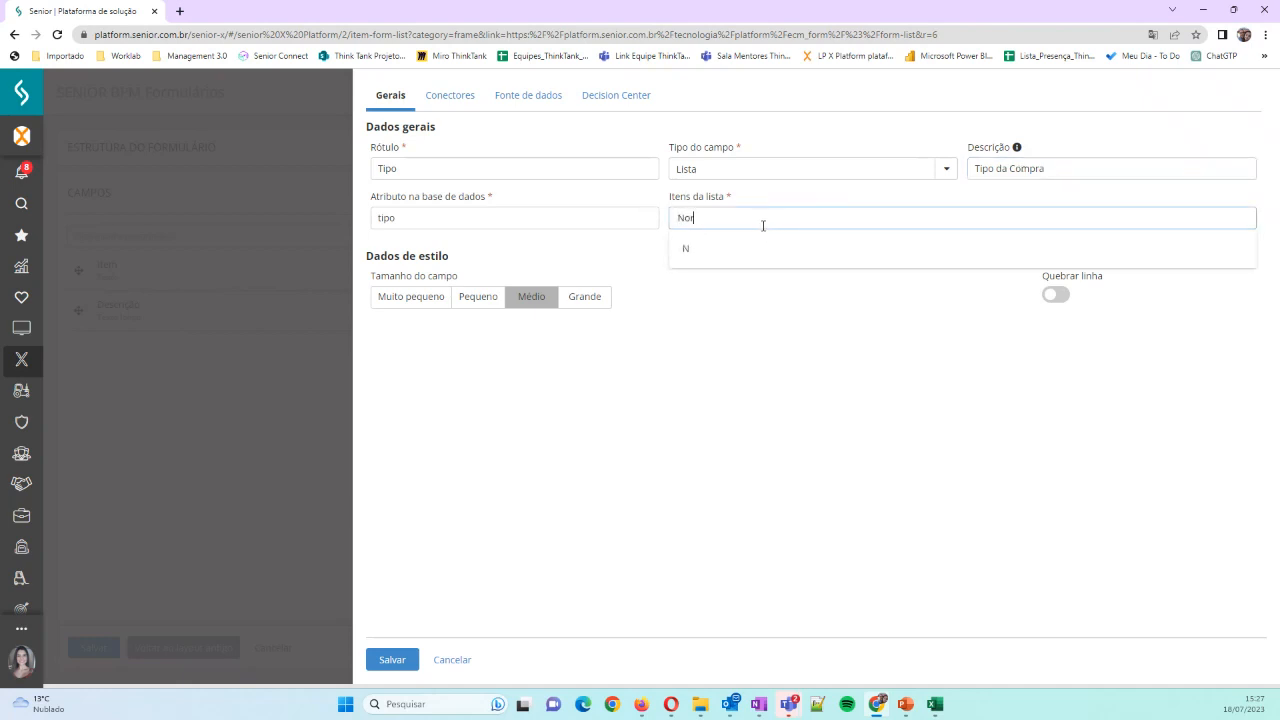
text(ormal: Emergencial)
click(823, 398)
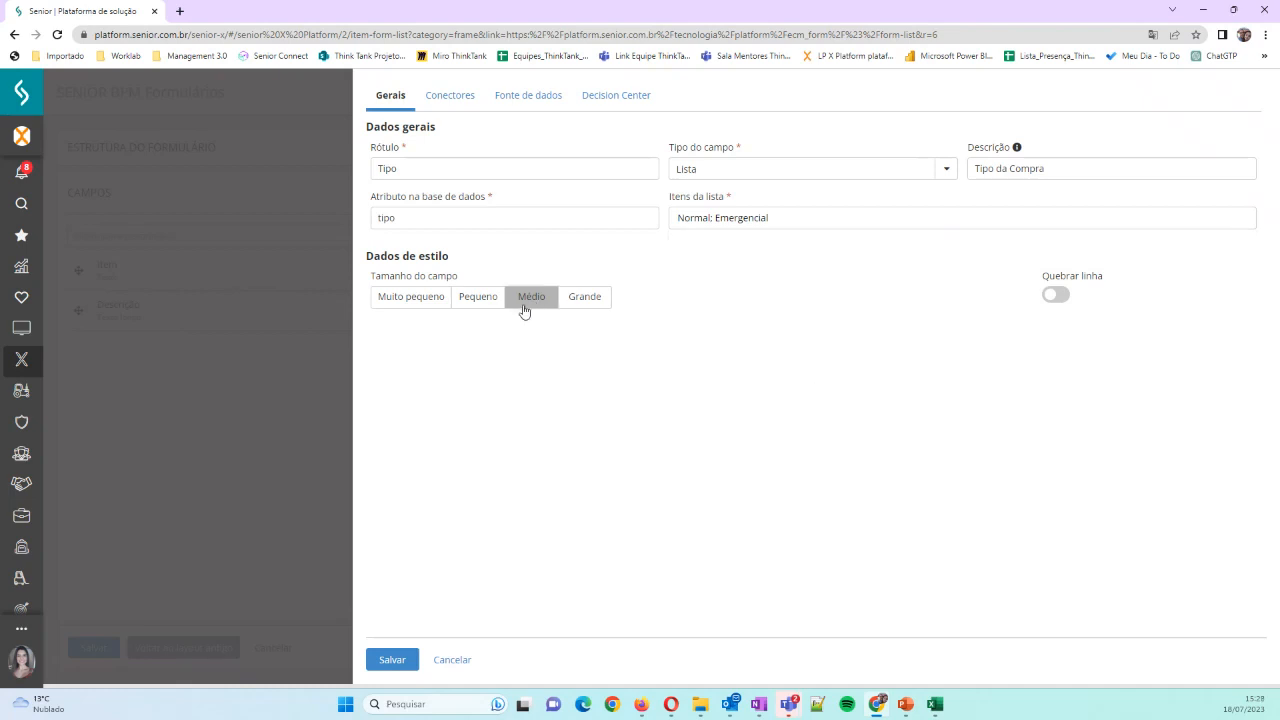
Enable the line break for the Tipo field, save it, and check its list in the form preview
click(1053, 296)
click(392, 662)
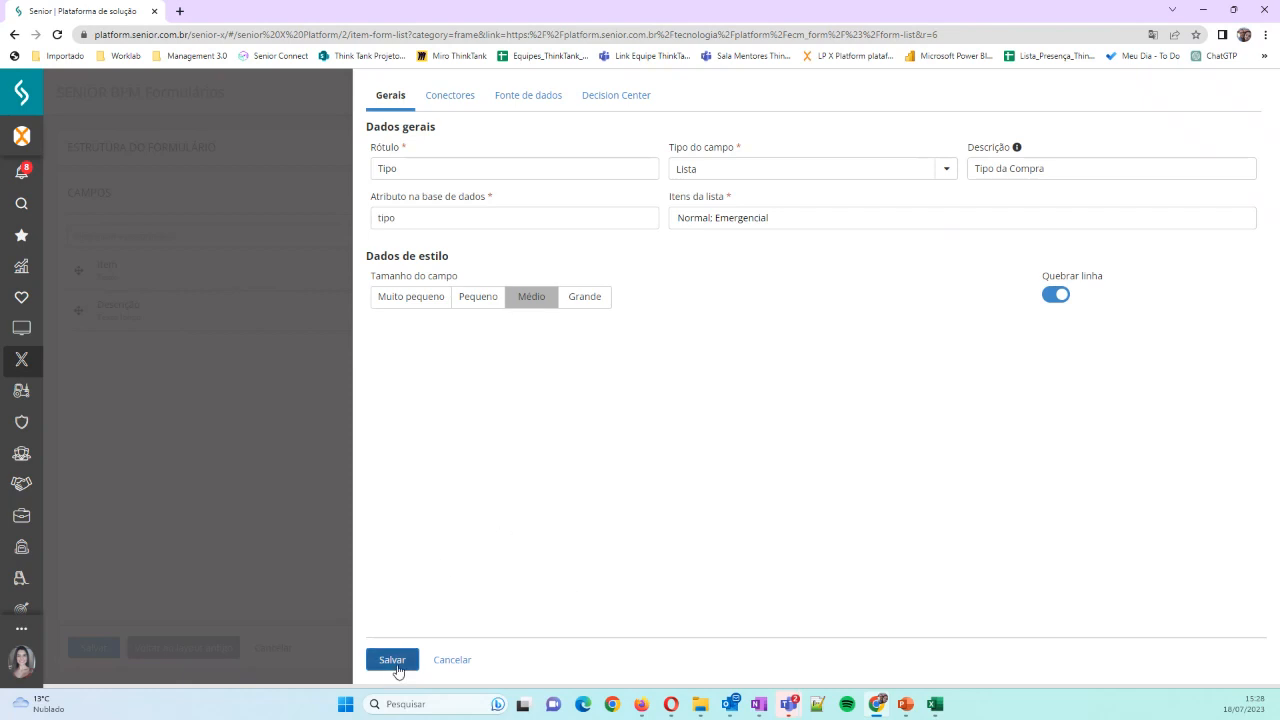
click(848, 382)
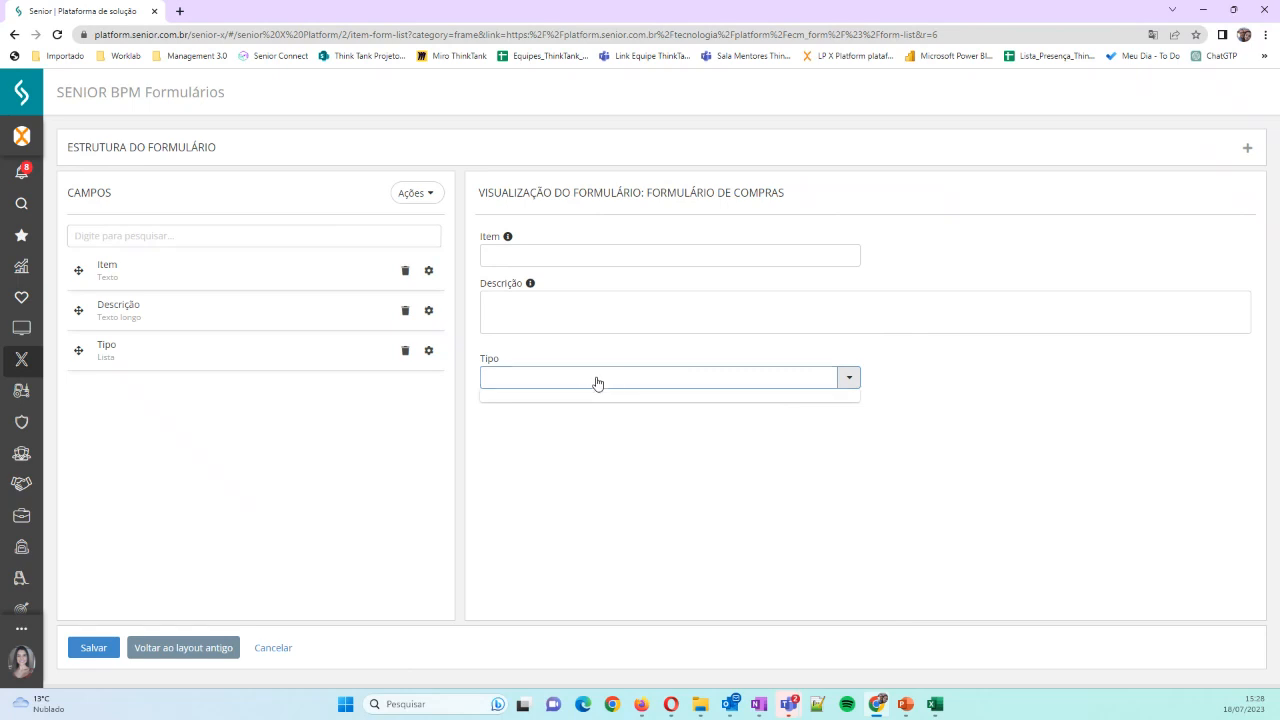
click(529, 423)
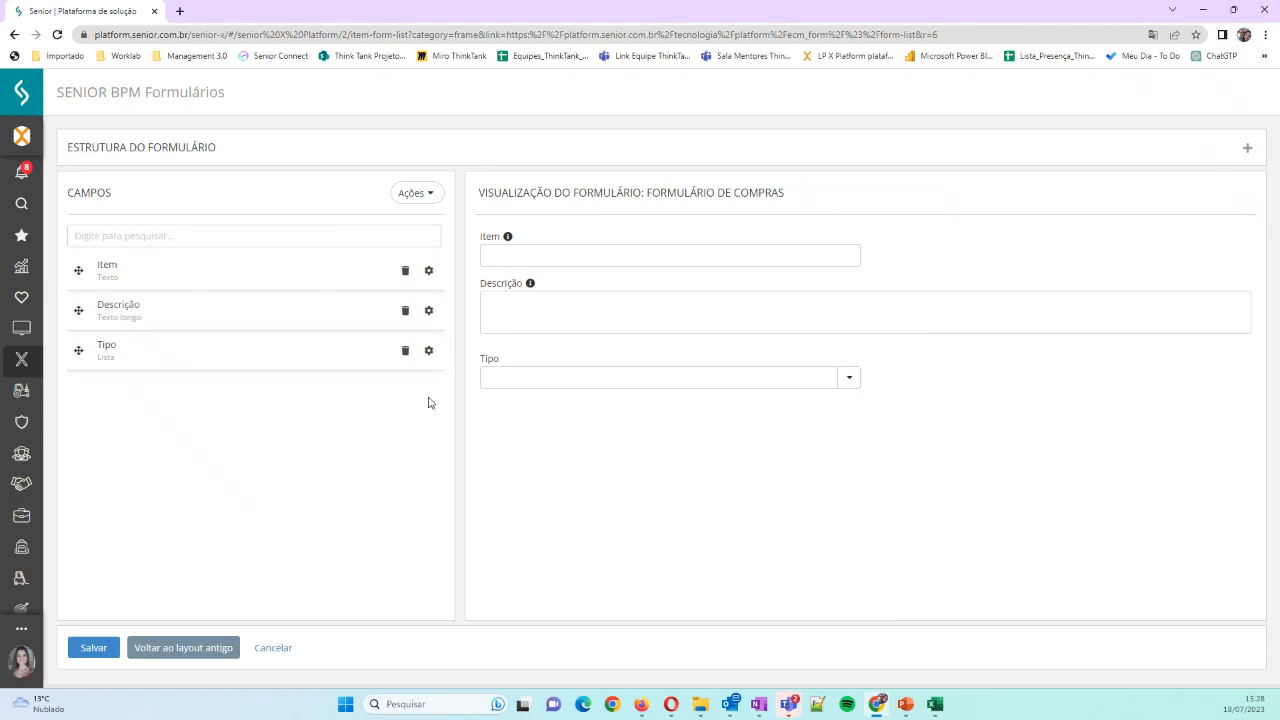
Start a new field labelled "A Vista" with the field type Boleano
click(409, 198)
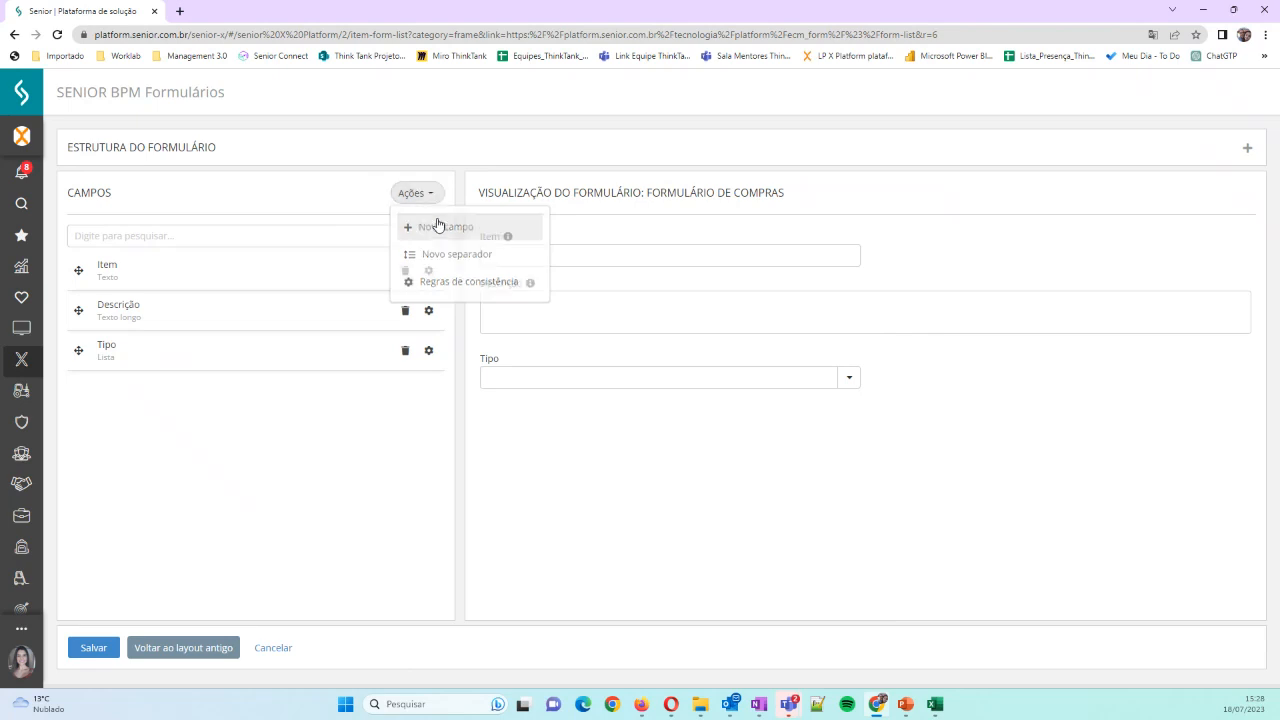
click(437, 224)
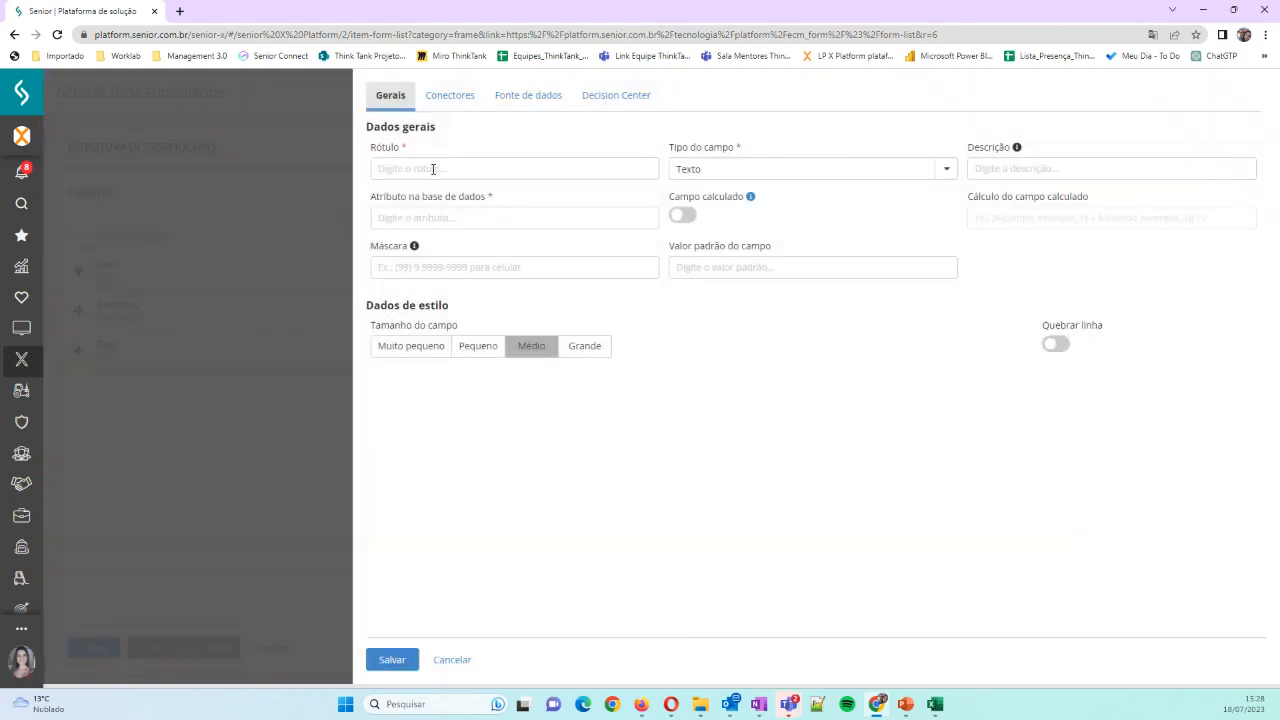
click(436, 169)
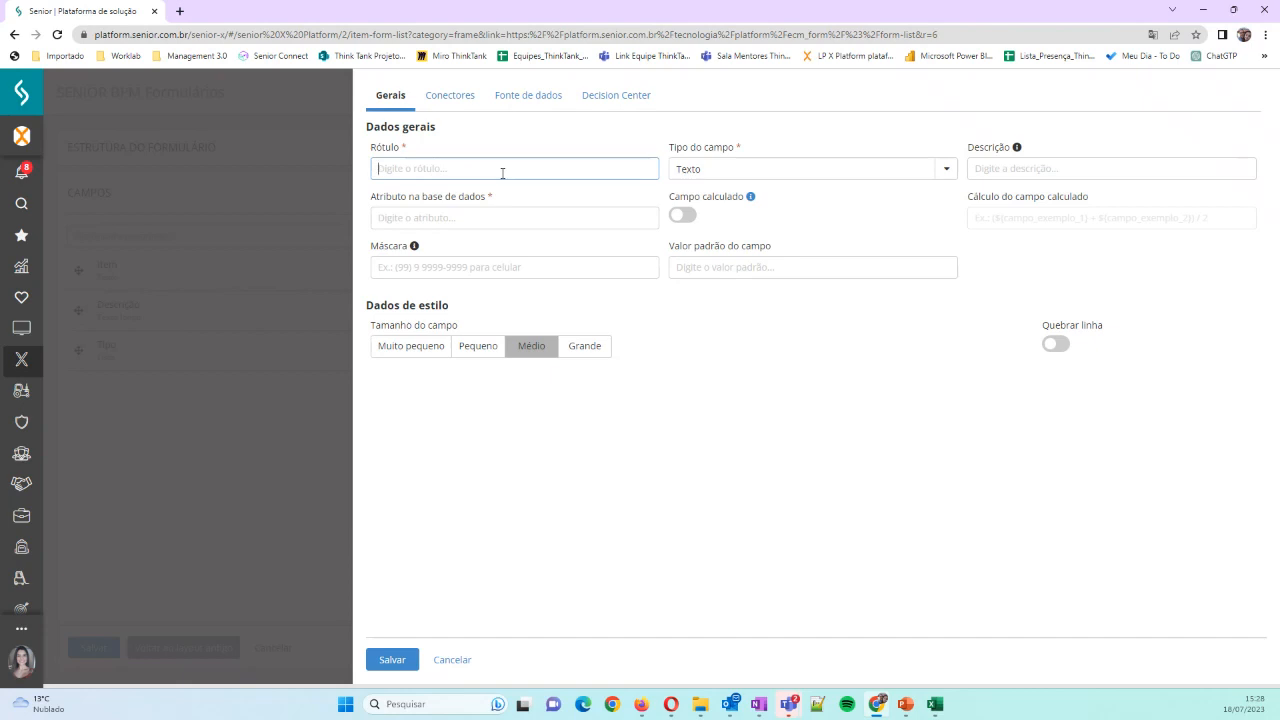
text(A Vista)
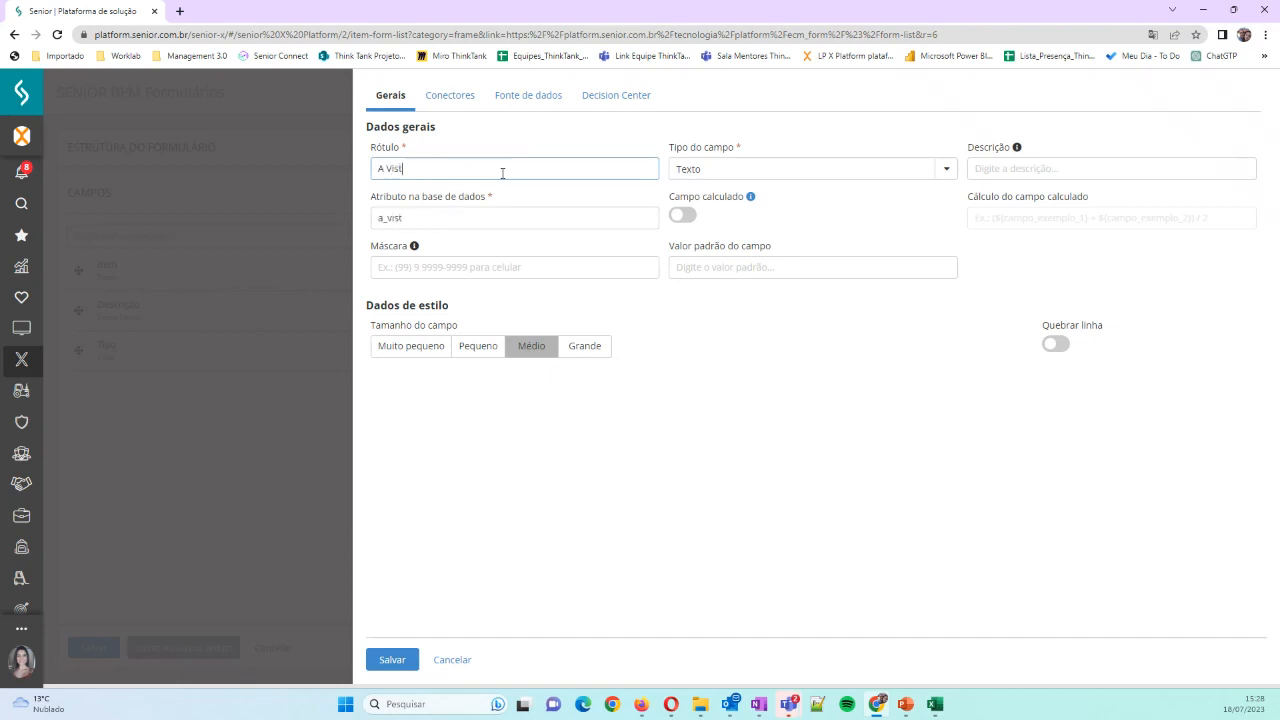
click(946, 169)
click(766, 277)
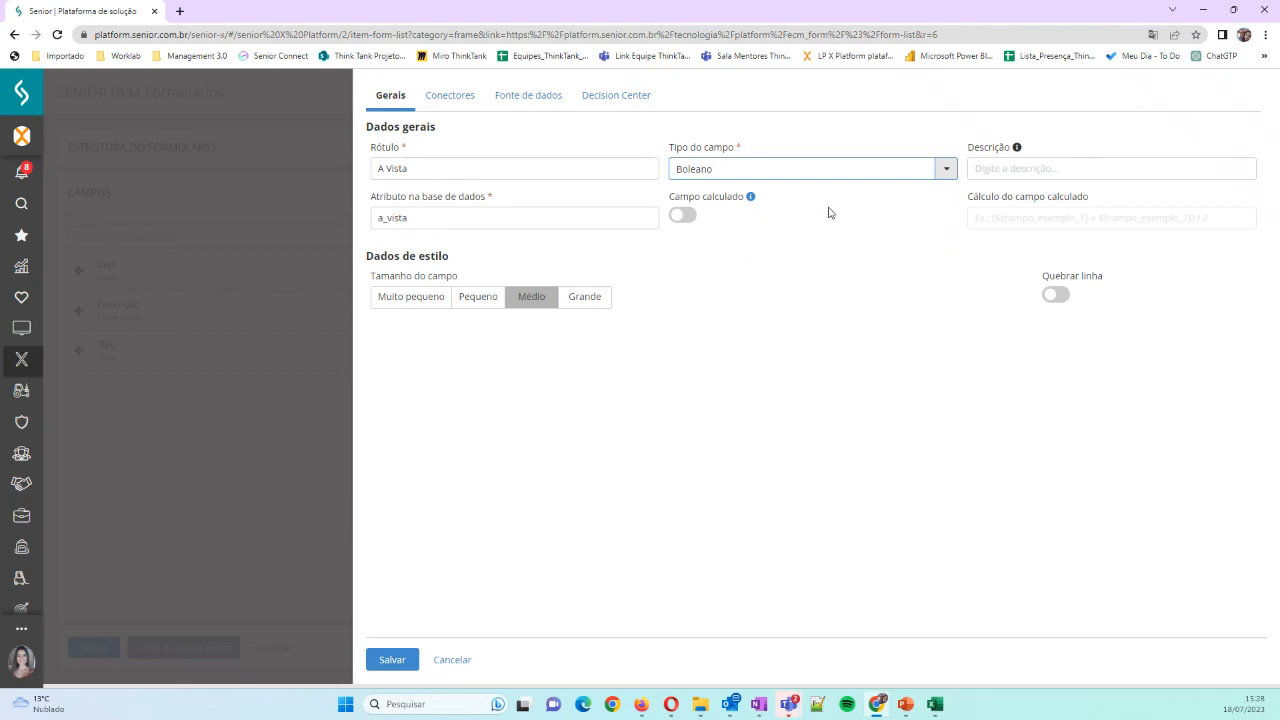
Give the A Vista field the description "Marcar se a compra será a vista ou a prazo"
click(1022, 166)
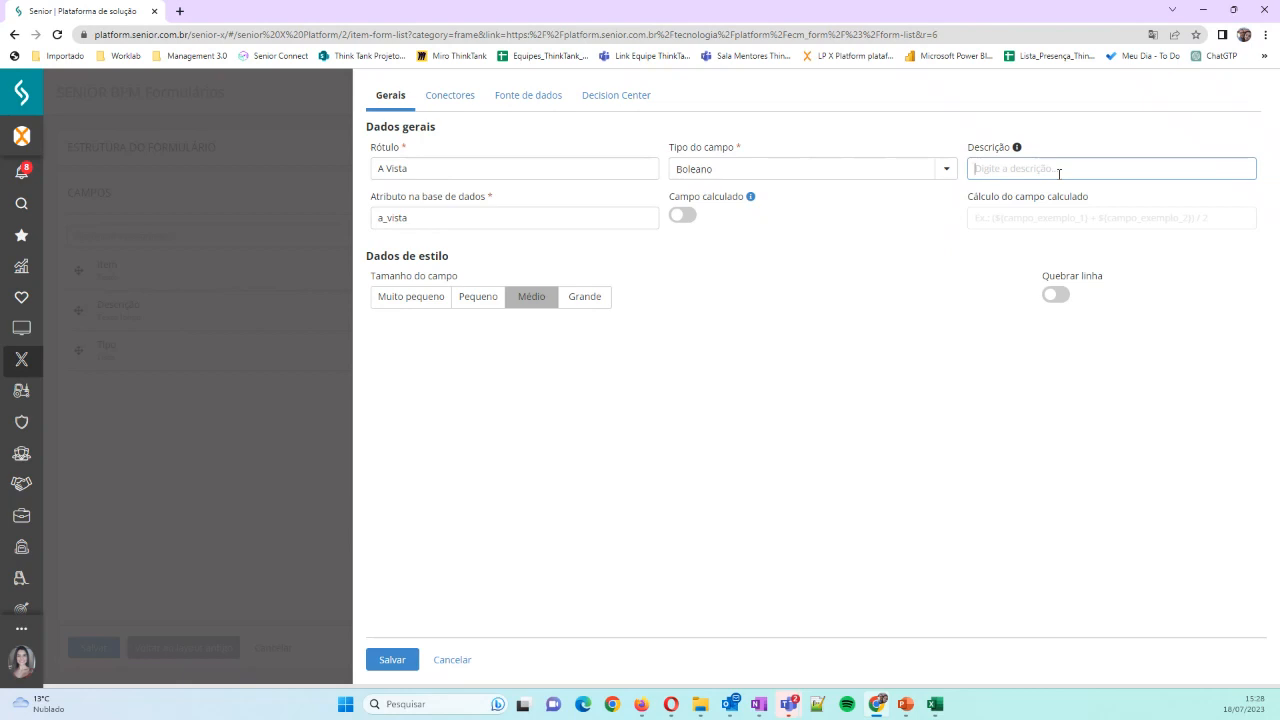
text(Marcar se a compra será a vista ou a prazo)
Set the A Vista field's size to Pequeno, enable its line break, save it, and test its switch in the preview
click(489, 299)
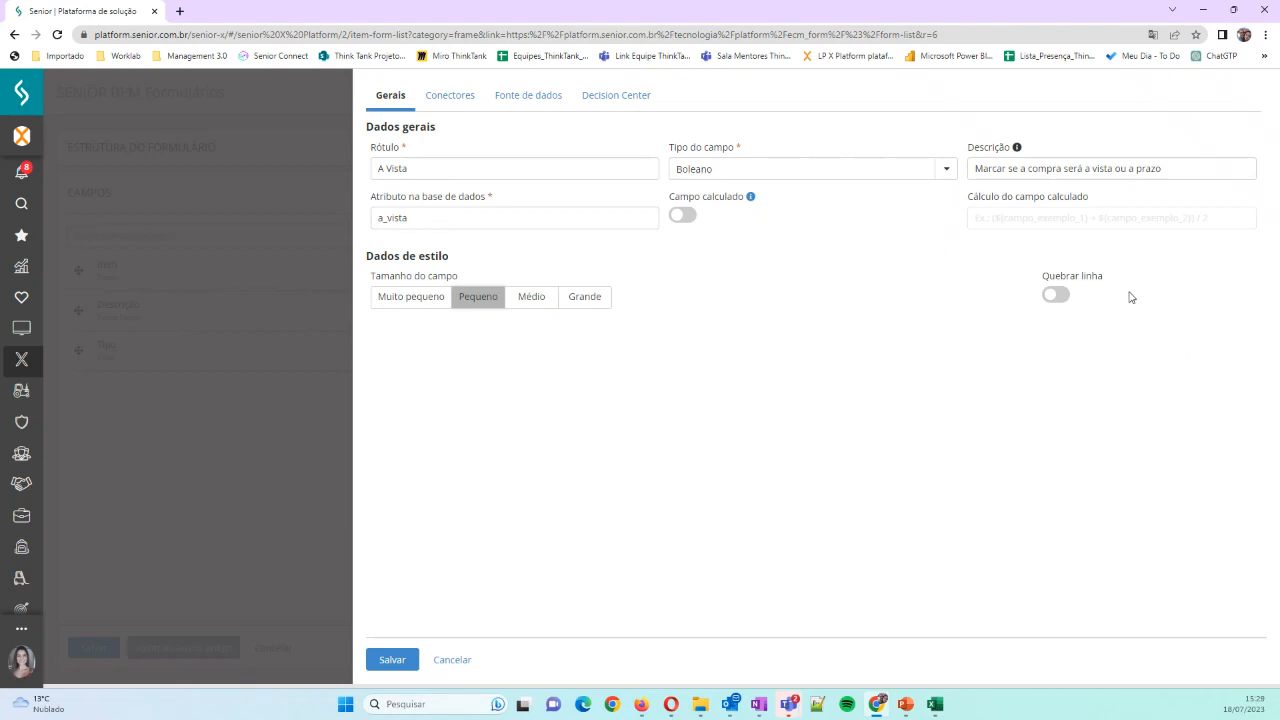
click(1057, 298)
click(392, 662)
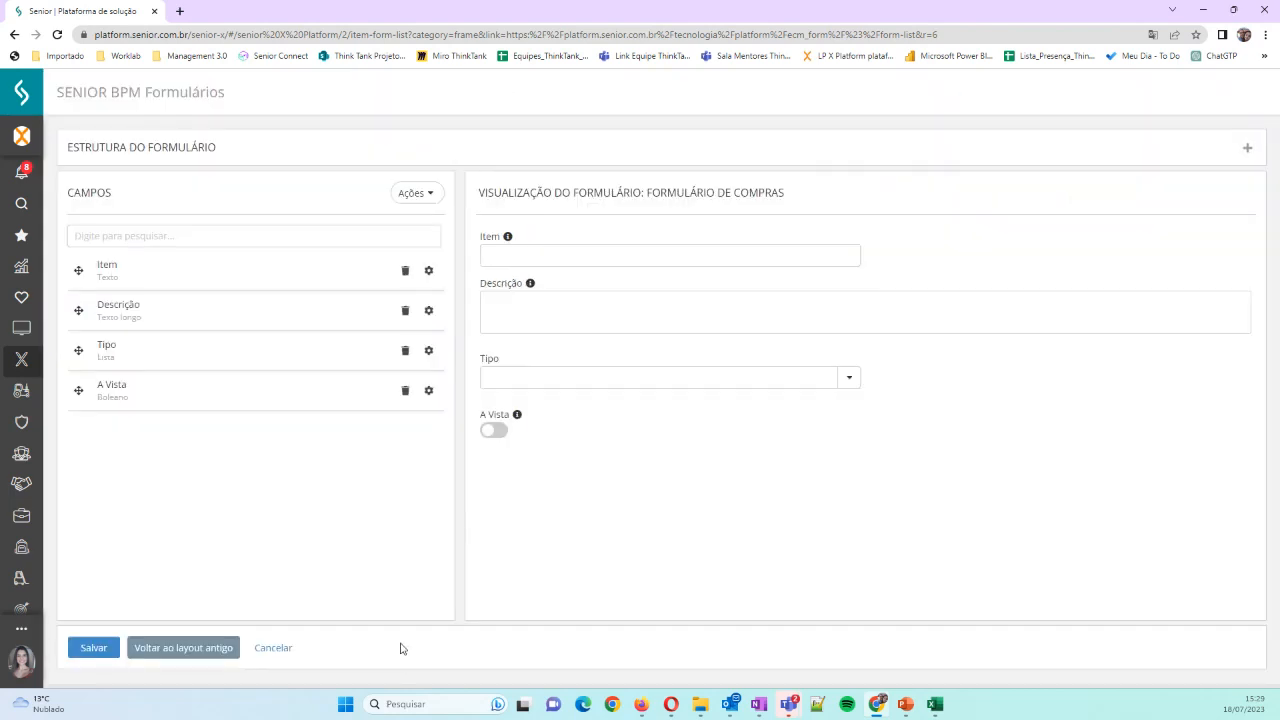
click(497, 432)
click(496, 431)
Start a new field labelled "Valor Unitário" with the database attribute valor_unitario and the field type Decimal
click(424, 193)
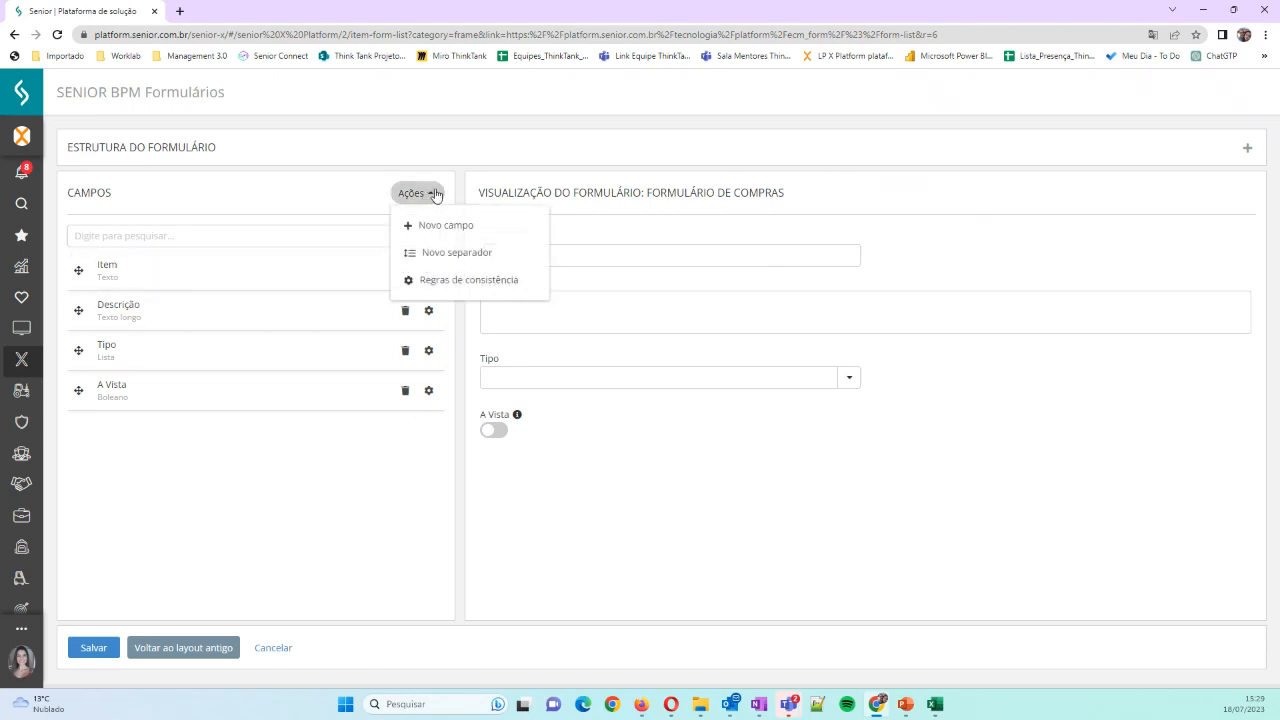
click(443, 228)
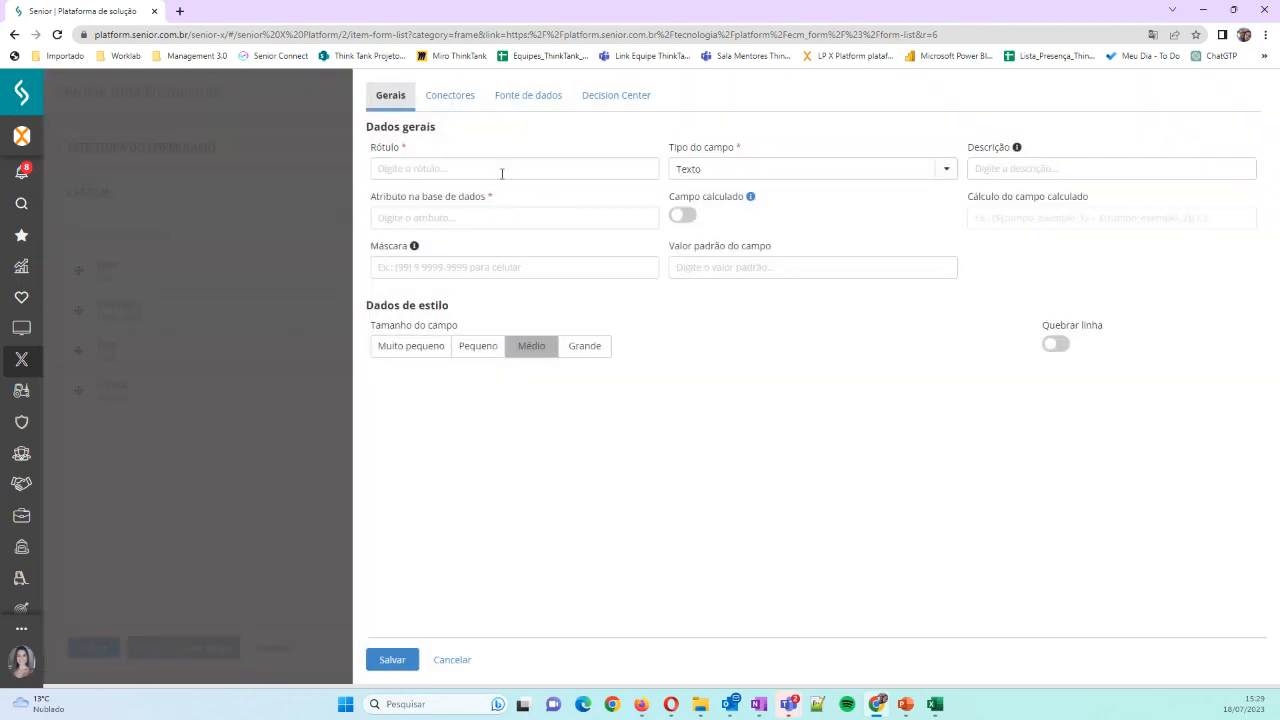
click(486, 167)
text(Valor)
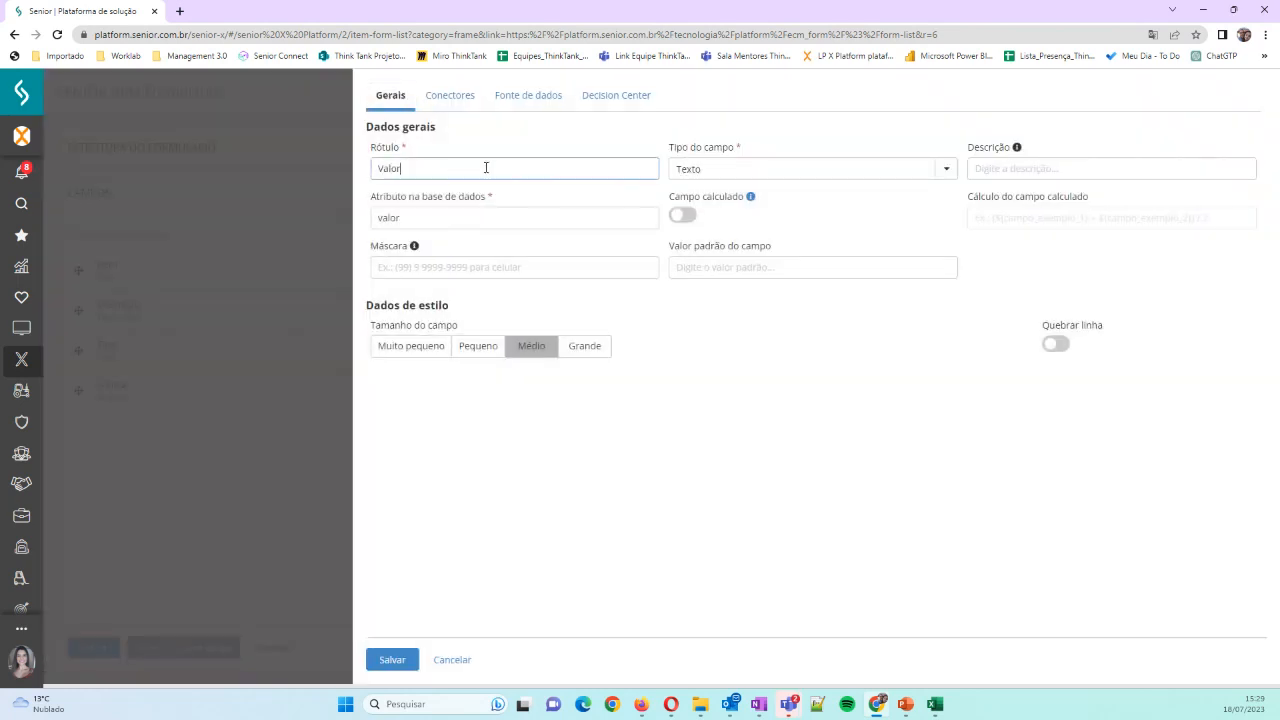
text( Unitário)
click(424, 216)
text(ario)
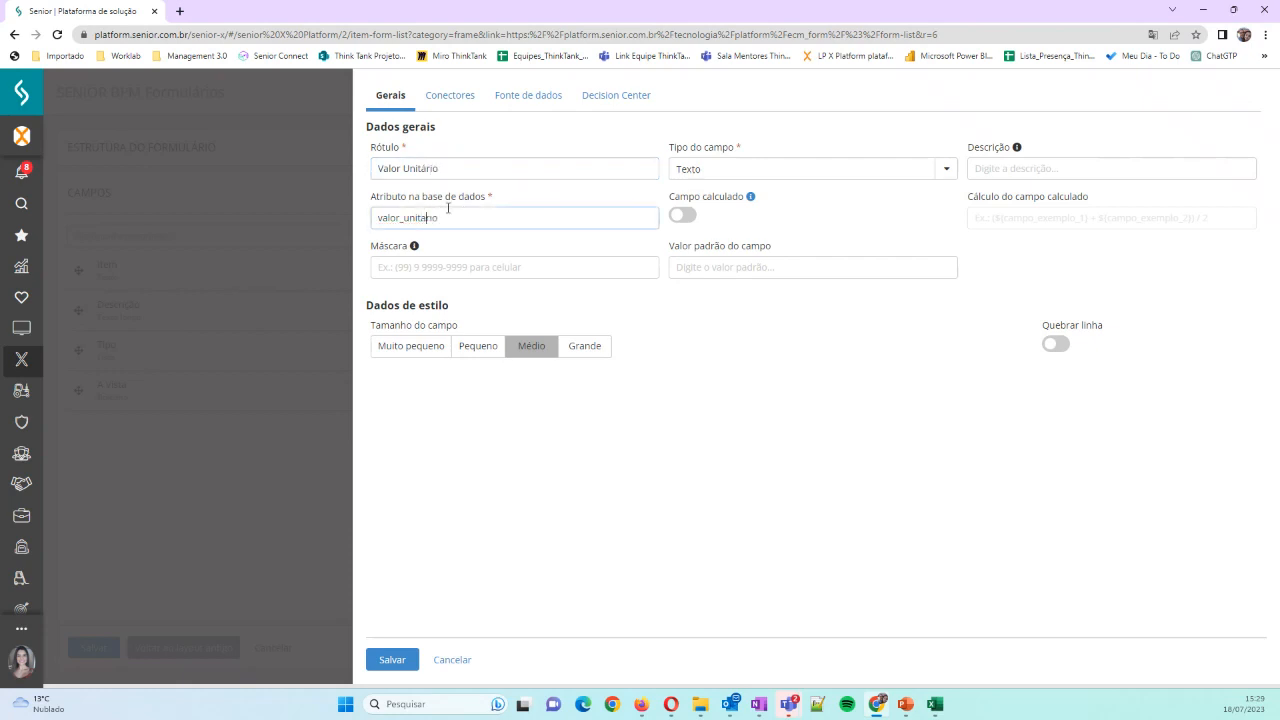
click(946, 169)
click(757, 251)
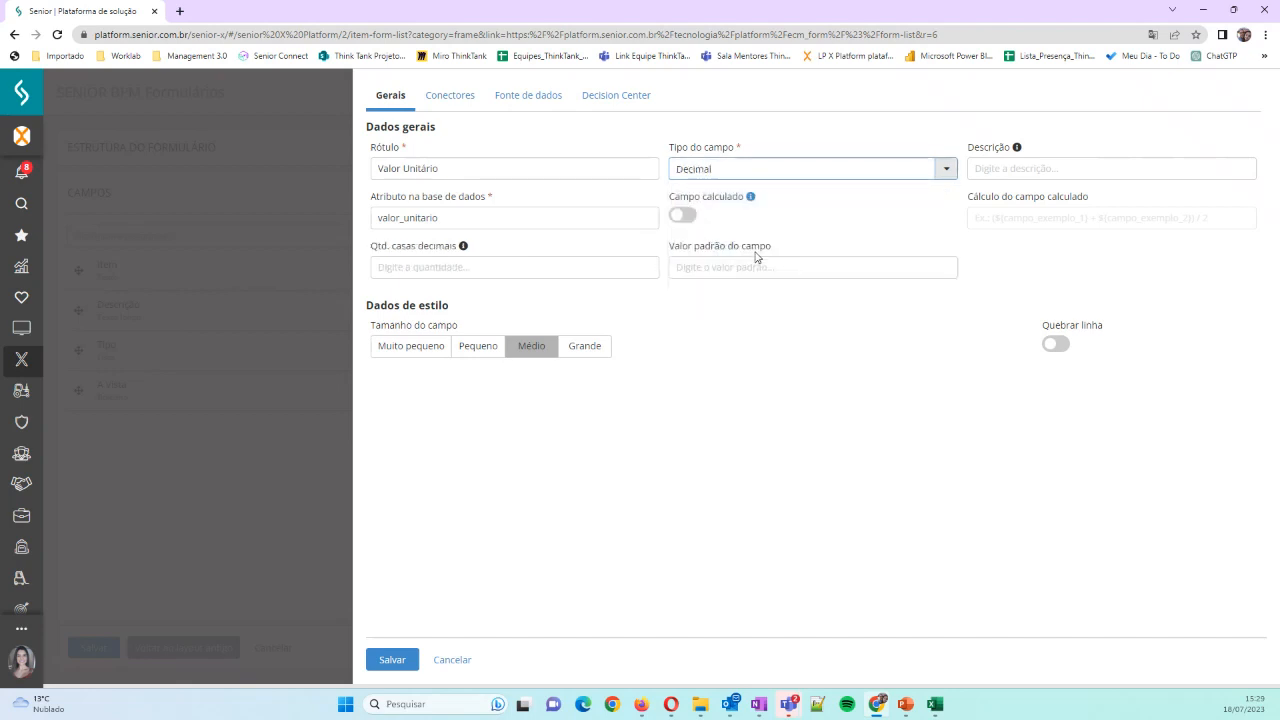
Give the Valor Unitário field the description "Valor do item" and 2 decimal places
click(1074, 166)
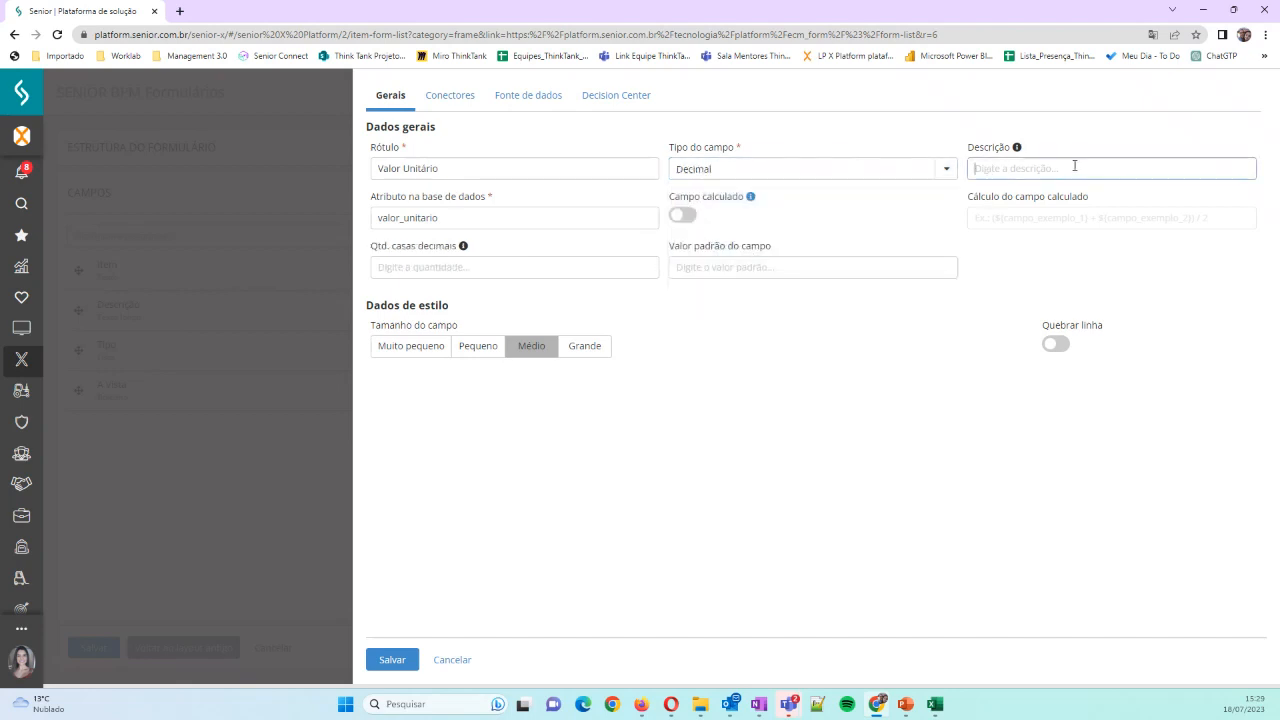
text(Valor do item)
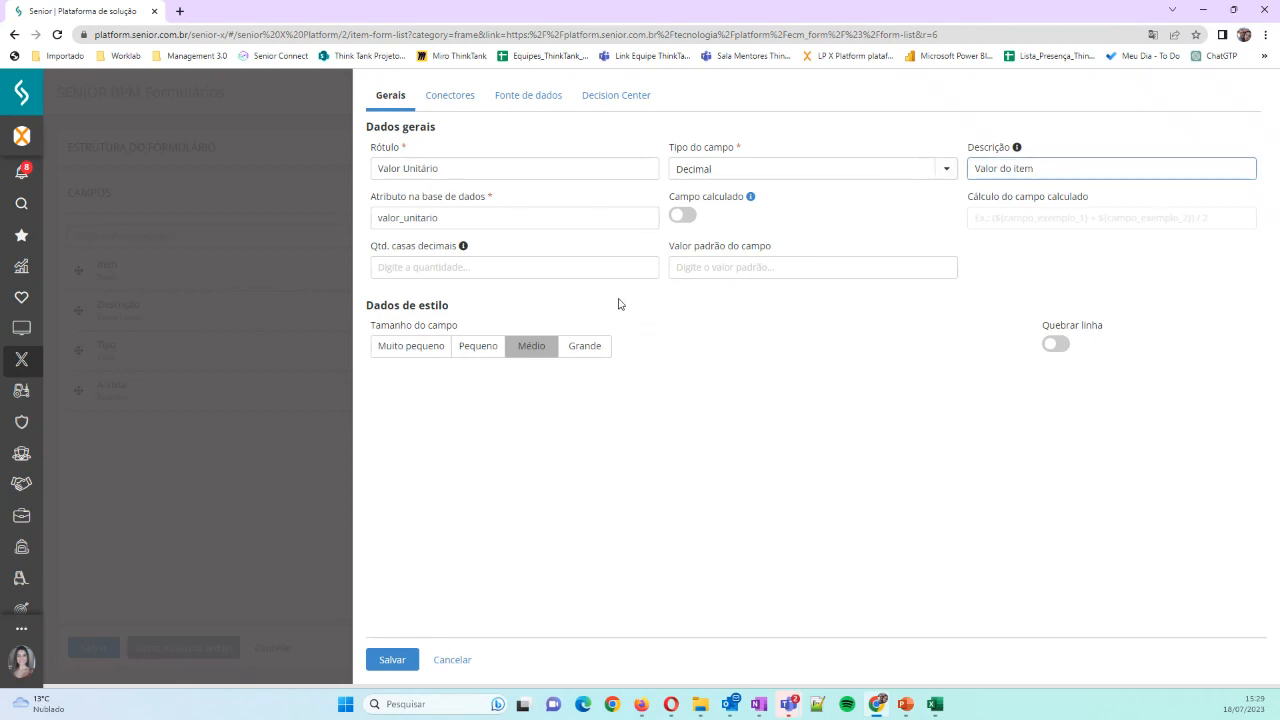
click(490, 266)
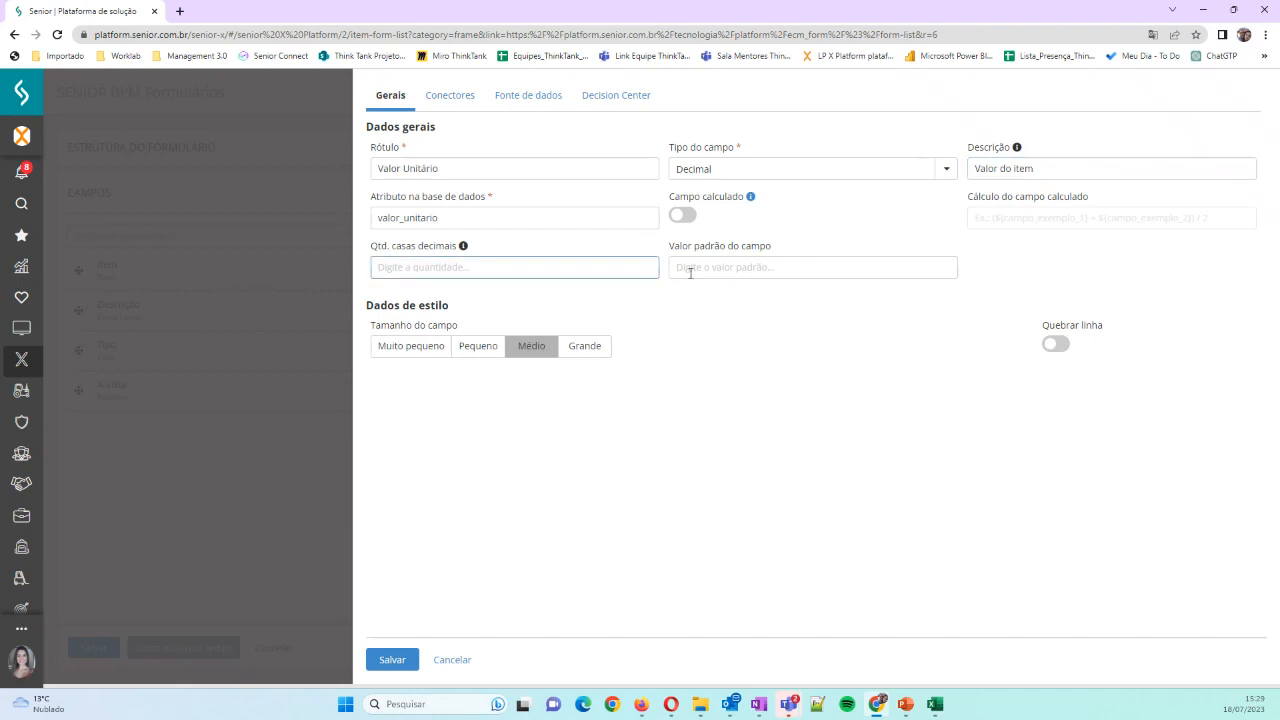
text(2)
Set the Valor Unitário field's size to Médio, enable its line break, and save the field
click(527, 350)
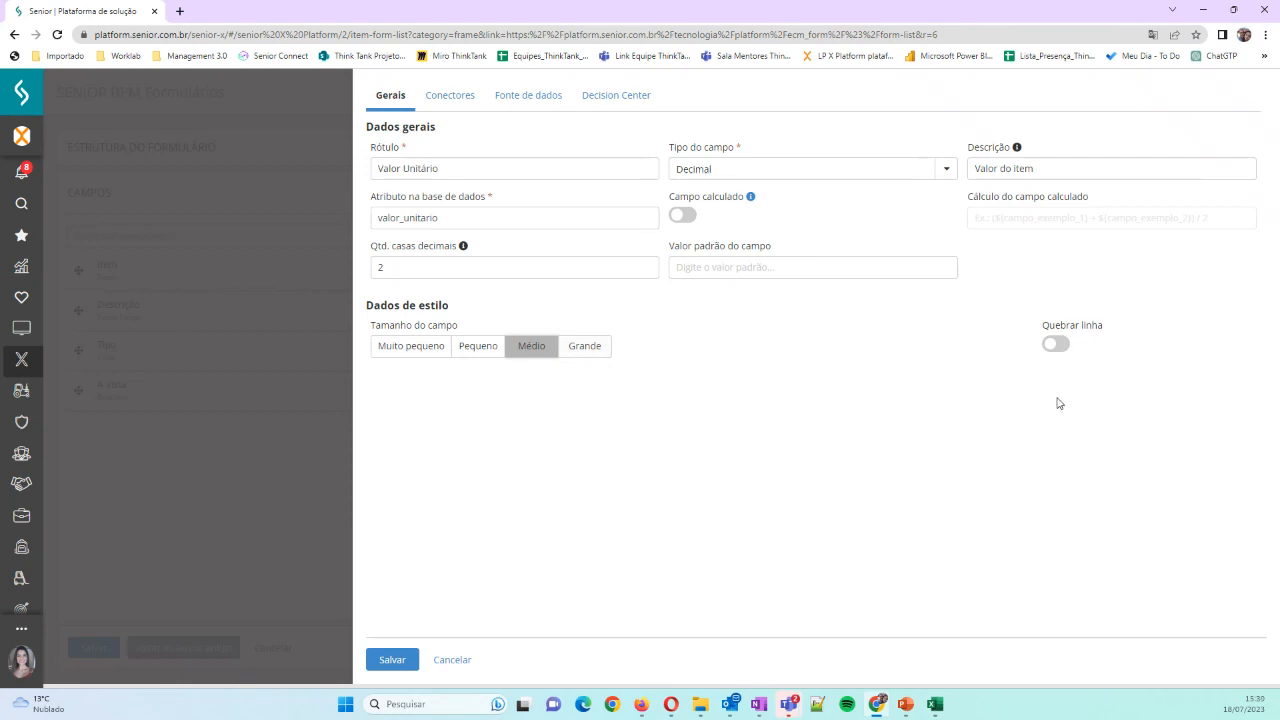
click(1065, 341)
click(392, 666)
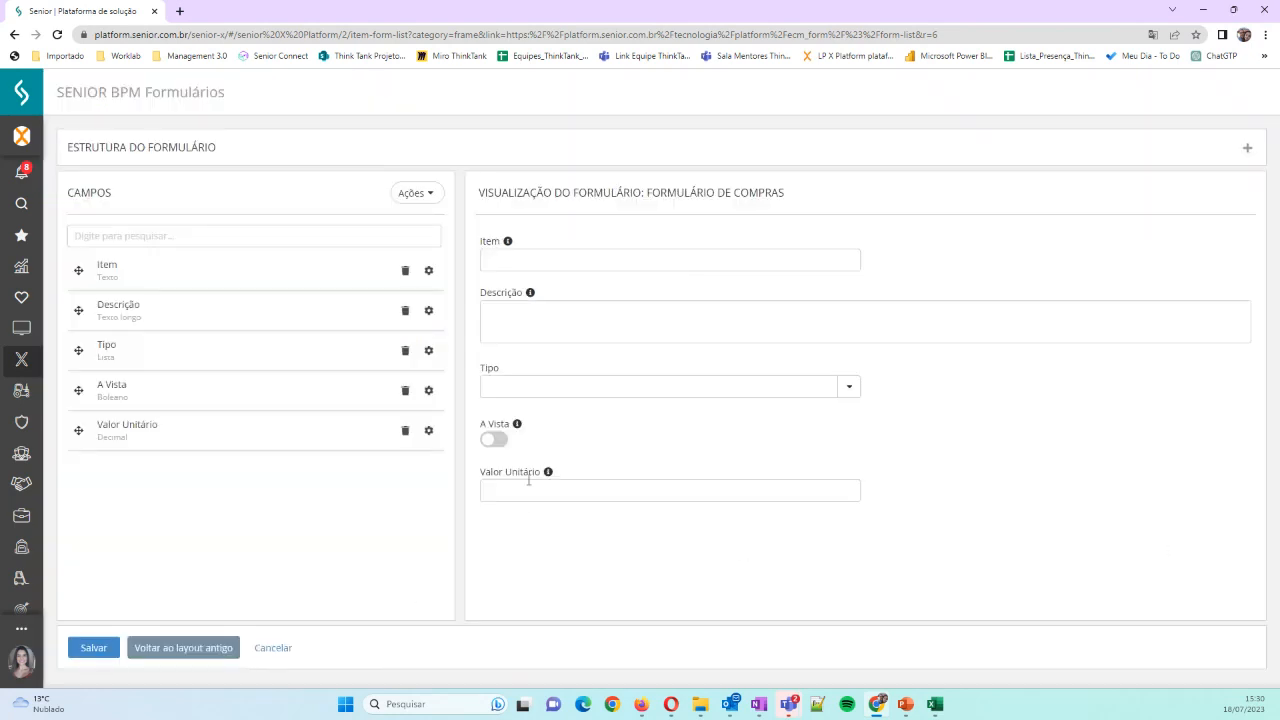
click(528, 481)
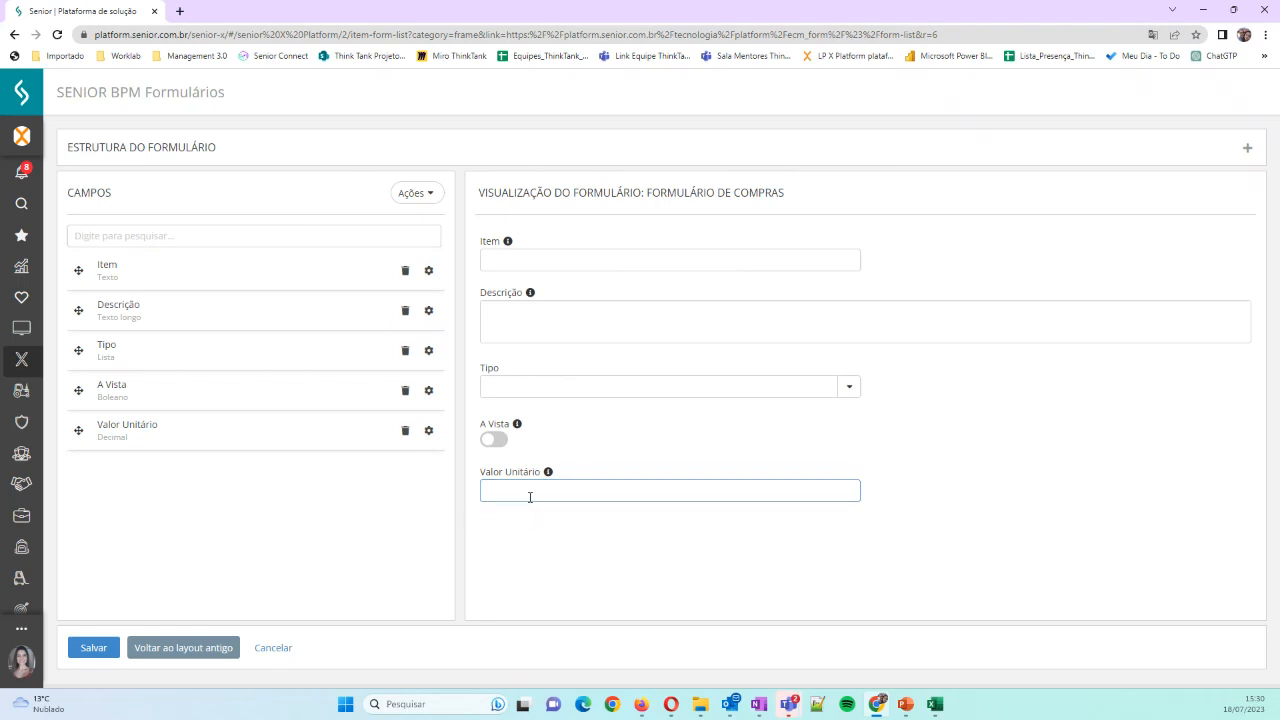
Start a new field labelled "Quantidade" with the database attribute quantidade and the field type Inteiro
click(419, 197)
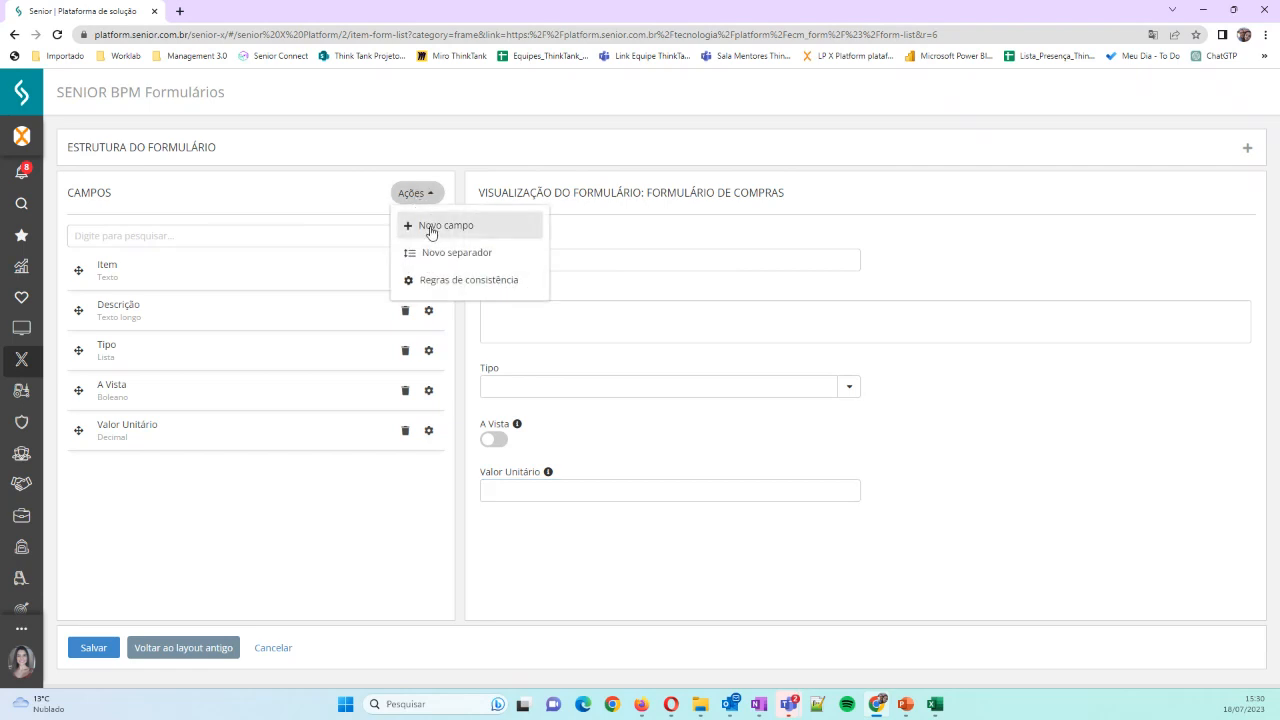
click(432, 227)
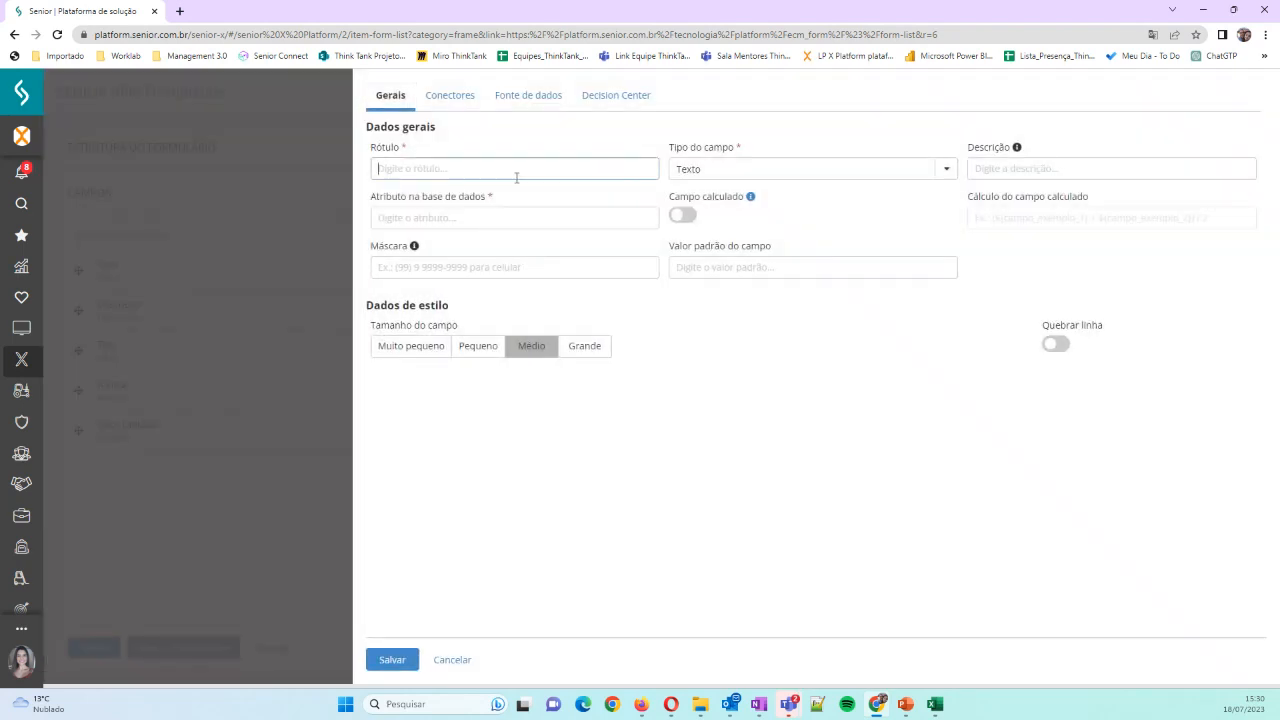
text(Quantidade)
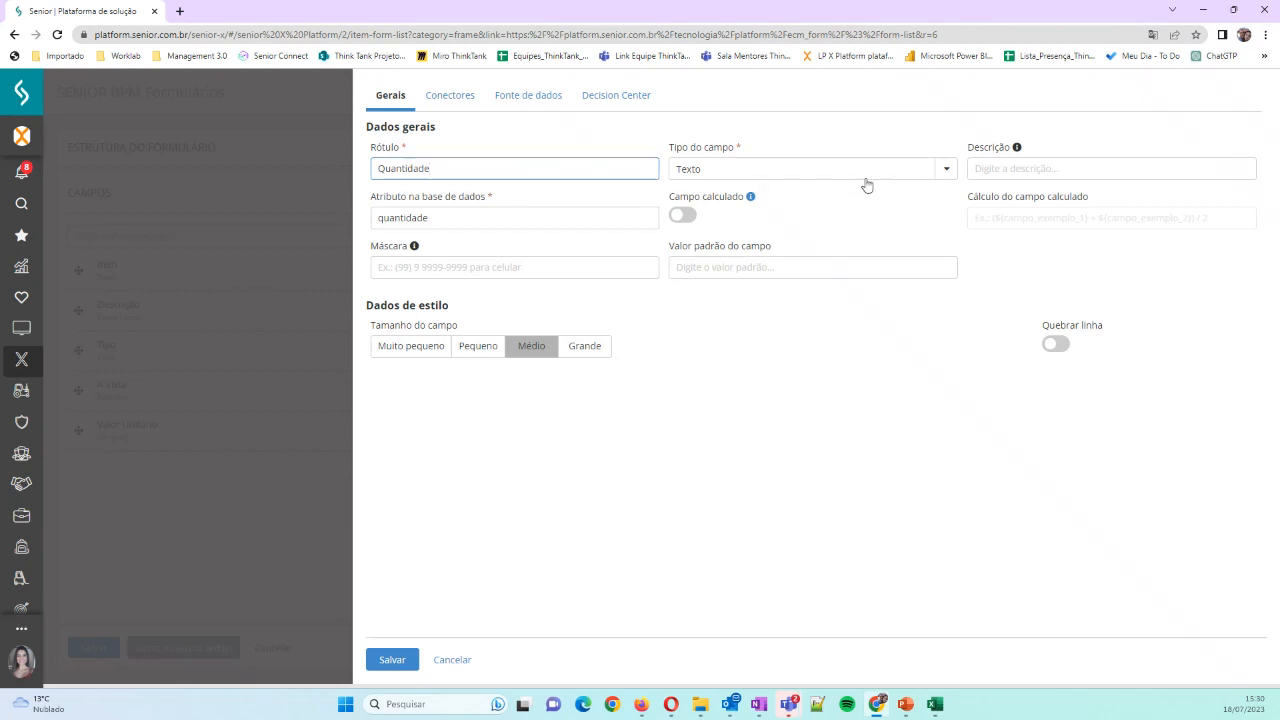
click(942, 172)
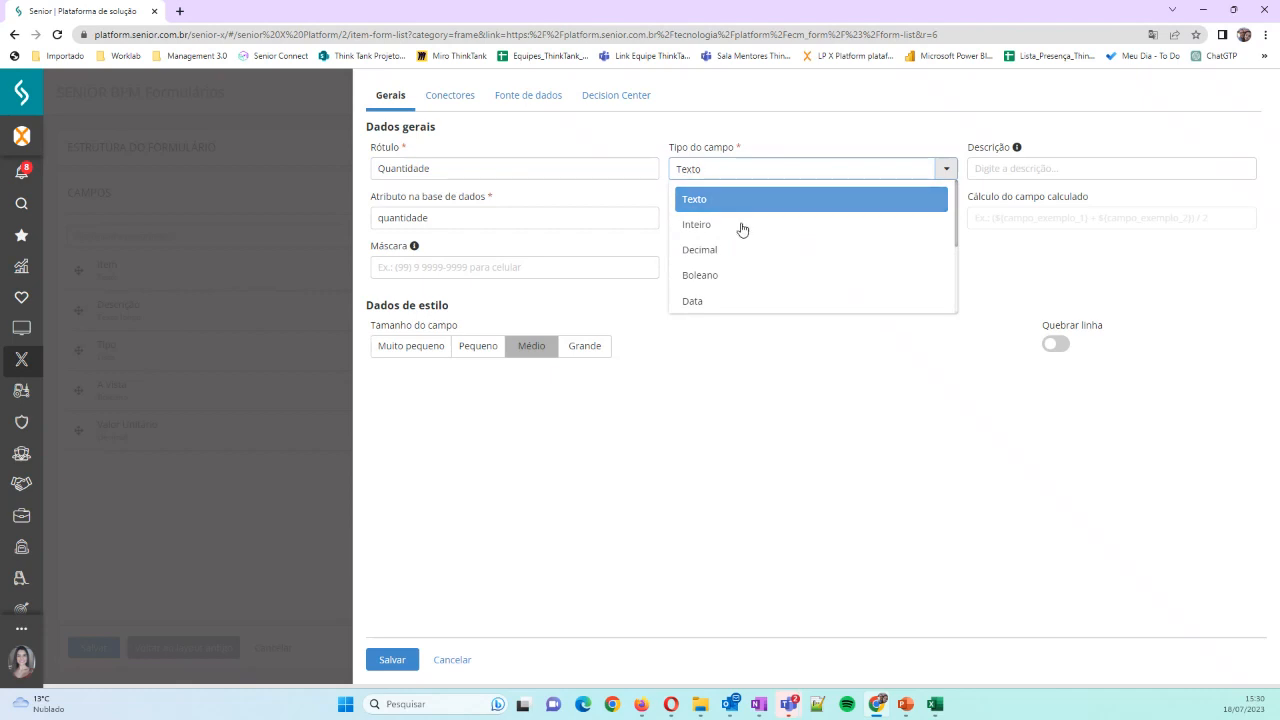
click(742, 226)
Describe the Quantidade field as "Quantidade de itens para compra", set its size to Pequeno, enable its line break, and save it
click(1001, 168)
text(Qua)
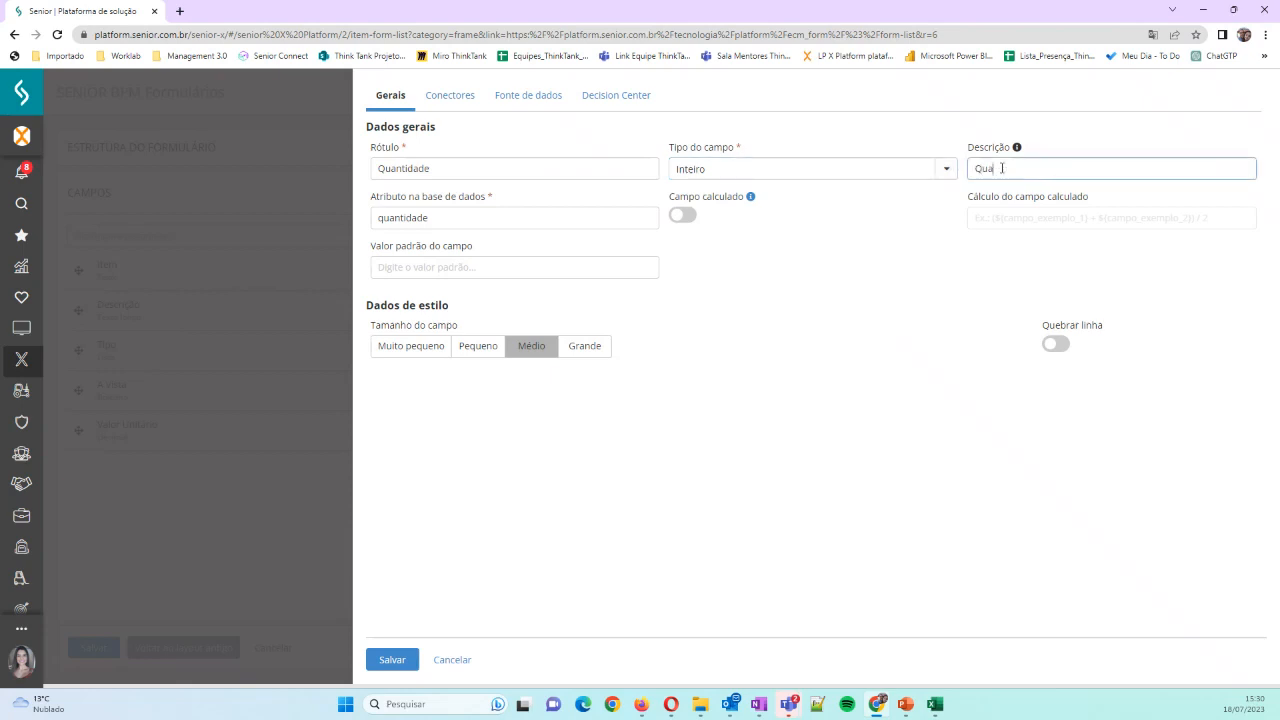
text(ntidade de itens para compra)
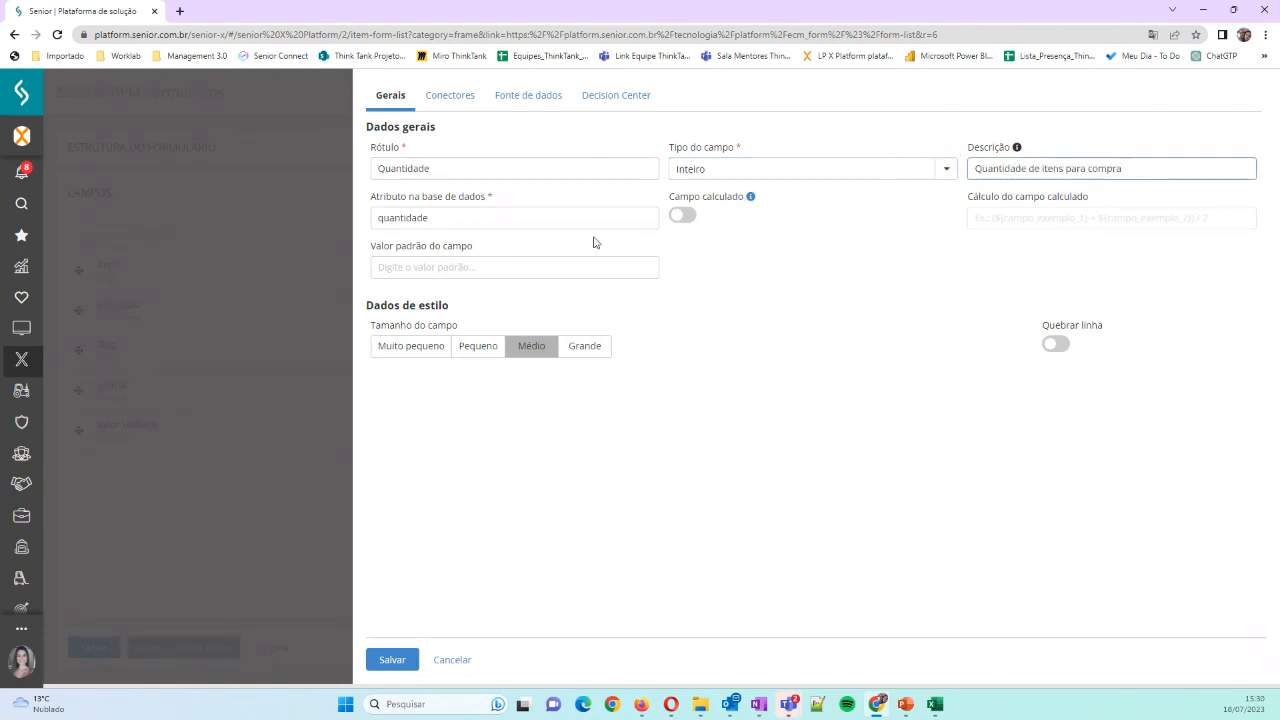
click(530, 352)
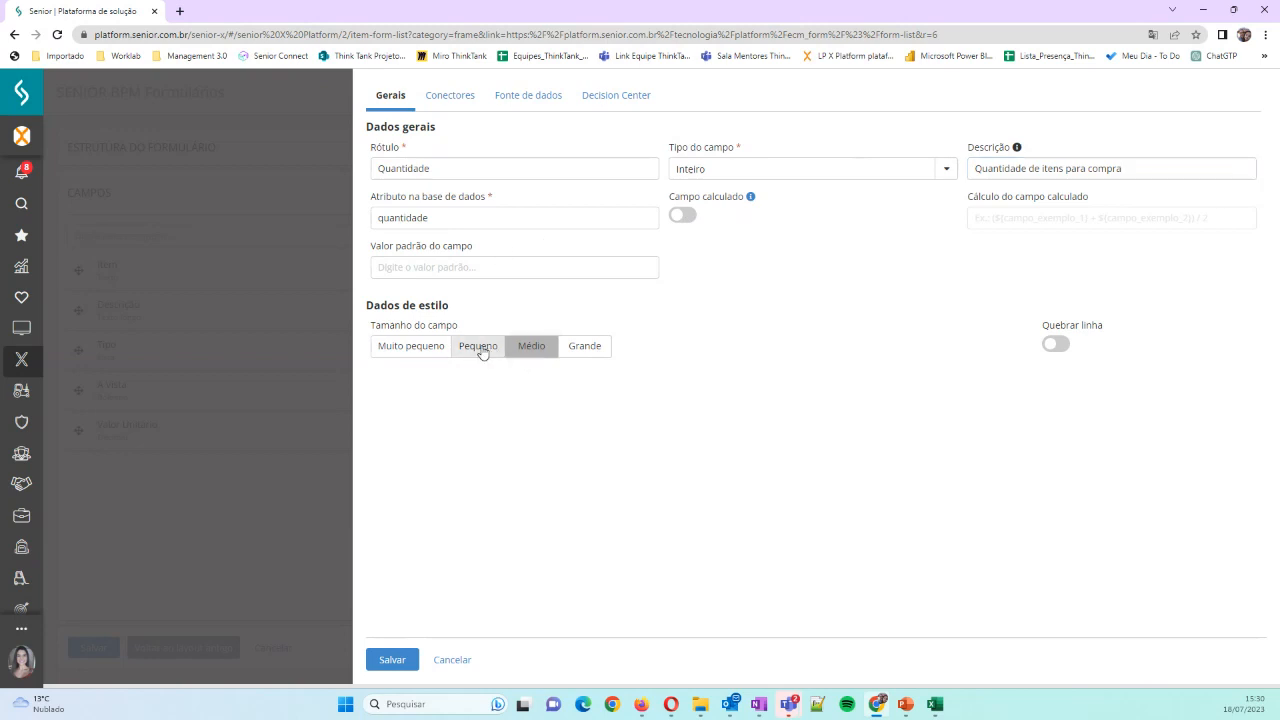
click(482, 350)
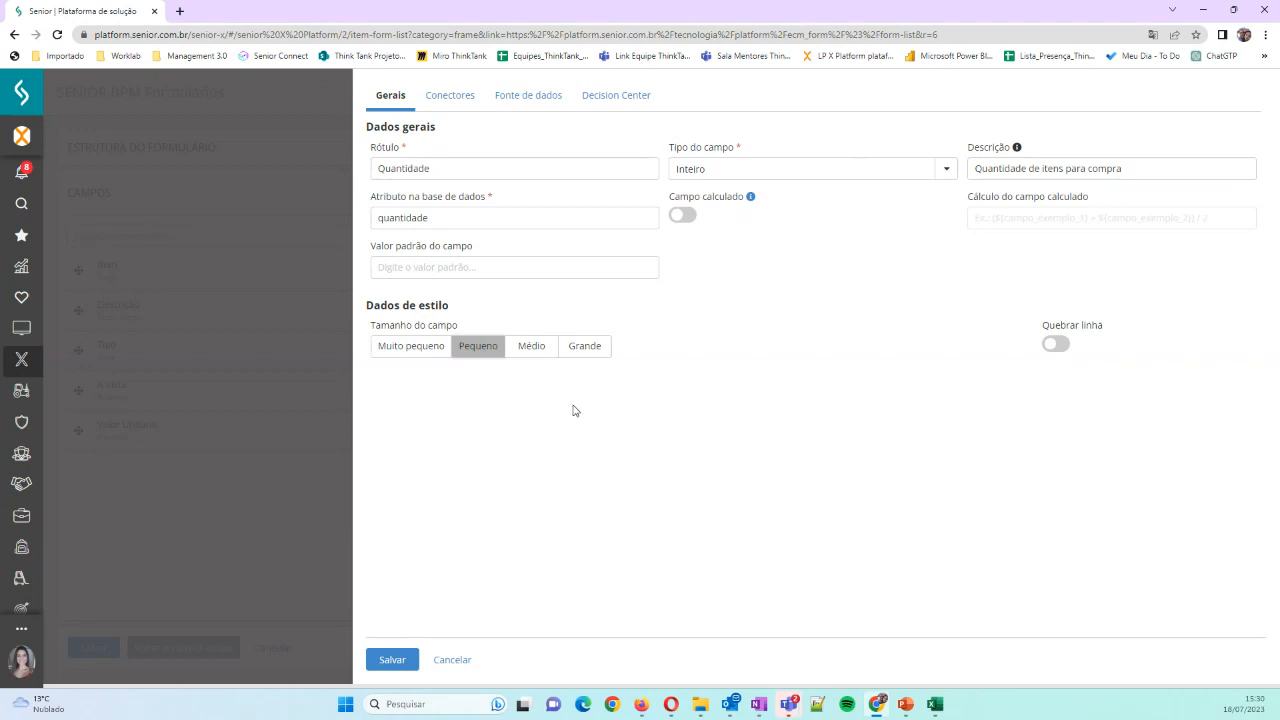
click(1056, 345)
click(392, 660)
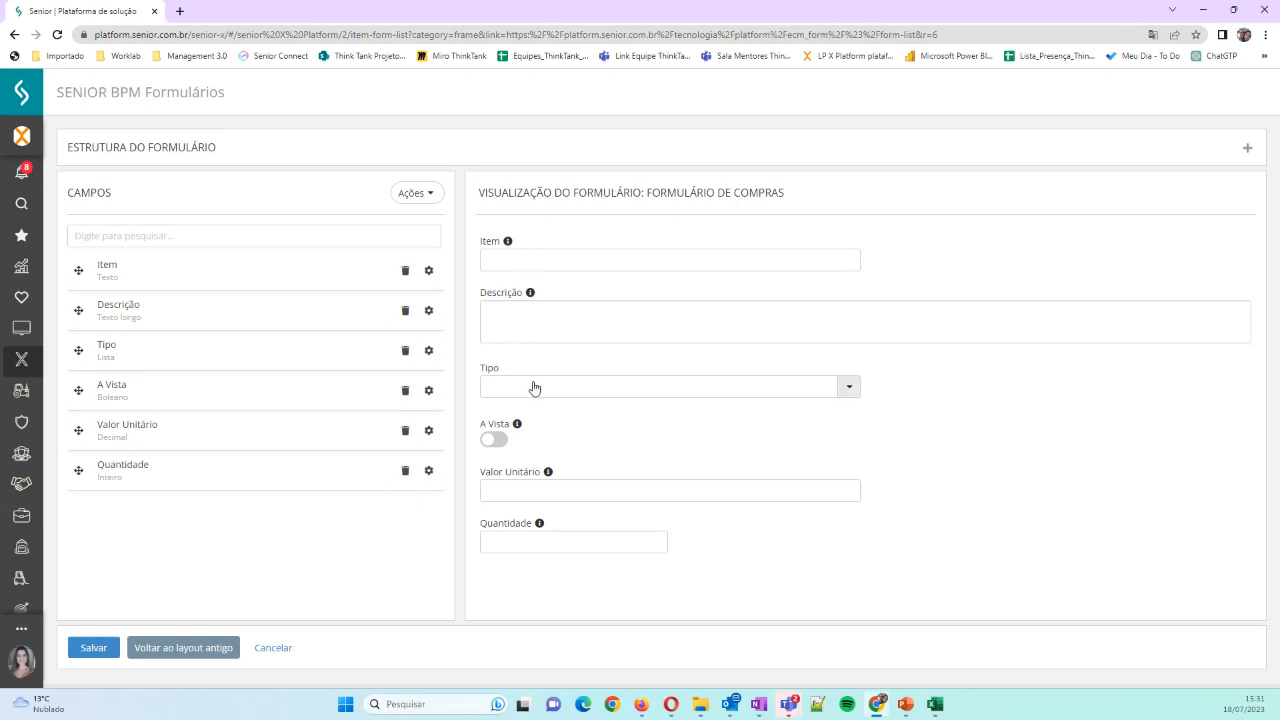
Try out the A Vista switch and the Valor Unitário box in the form preview
click(494, 447)
click(503, 444)
click(512, 491)
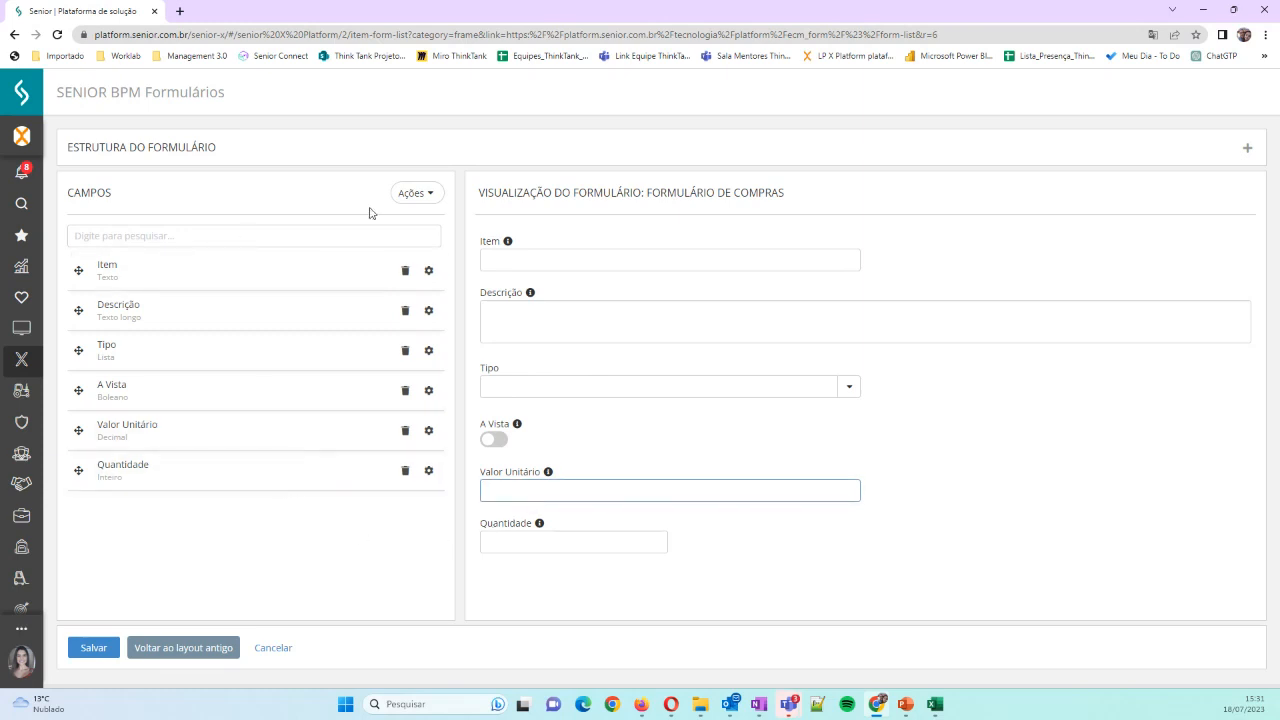
Start a new field labelled "Valor Total" with the database attribute valor_total and the field type Decimal
click(410, 200)
click(427, 228)
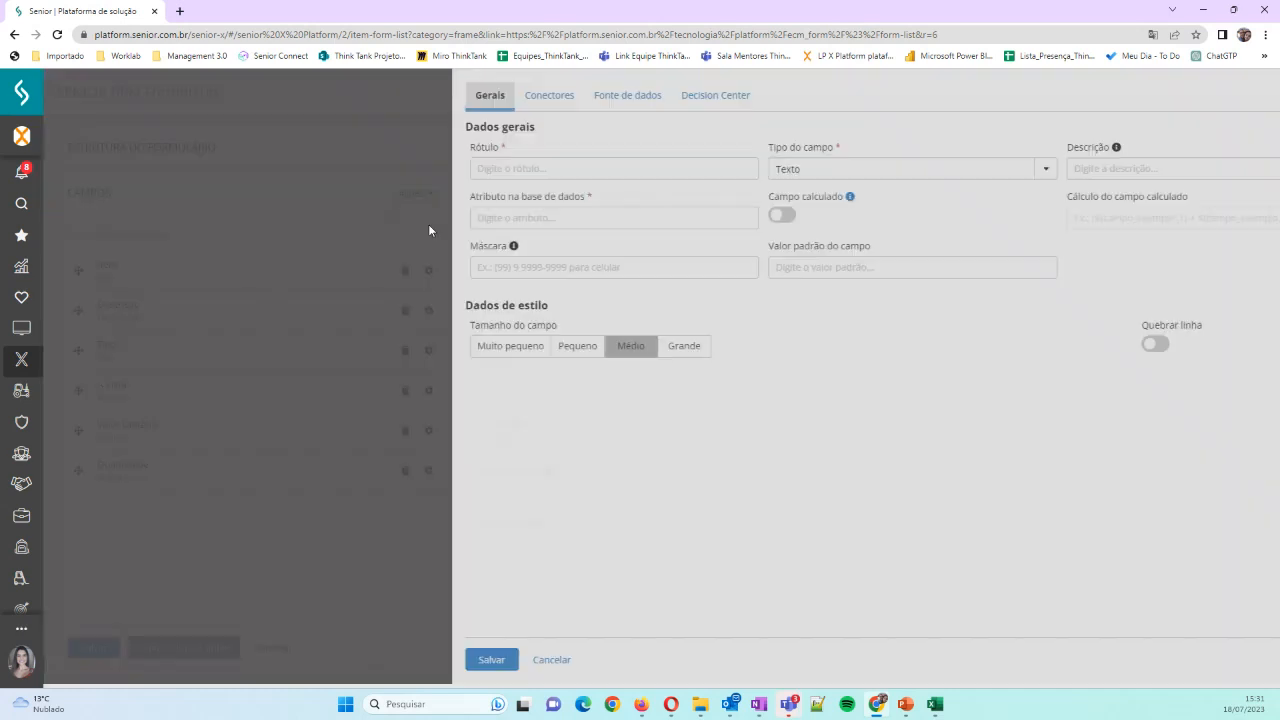
click(485, 168)
text(Valor)
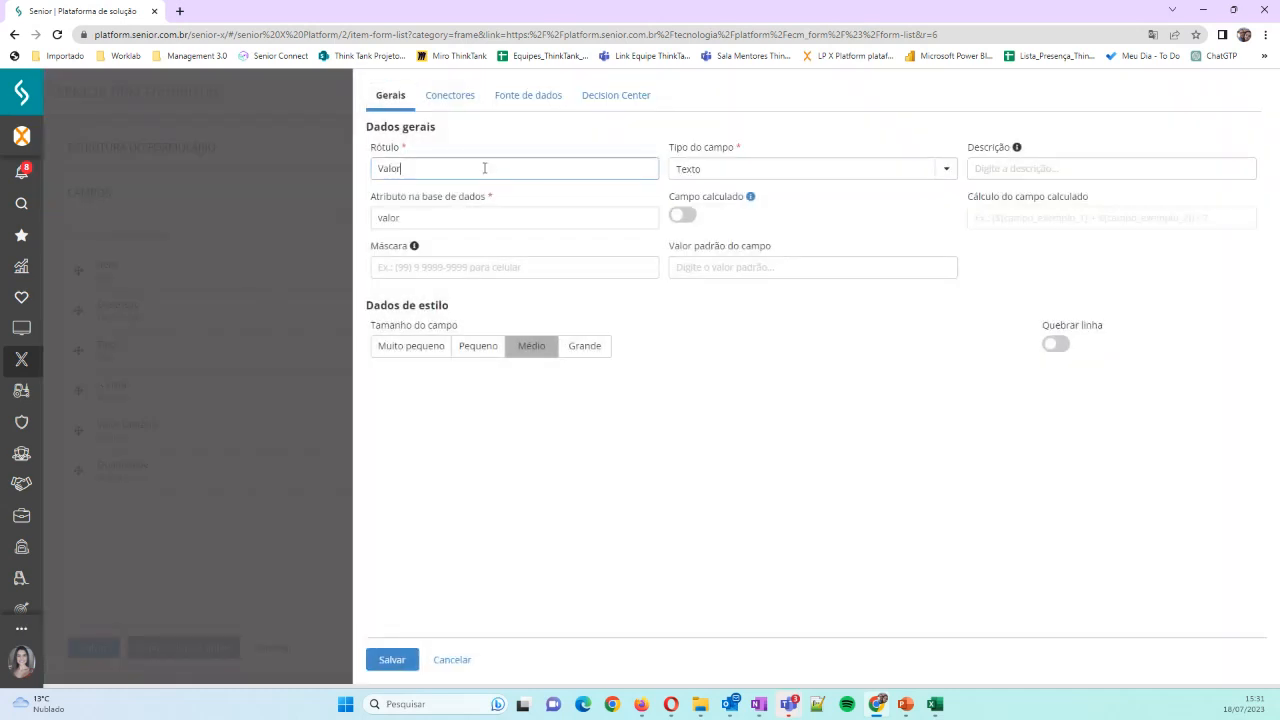
text( Total)
key(Tab)
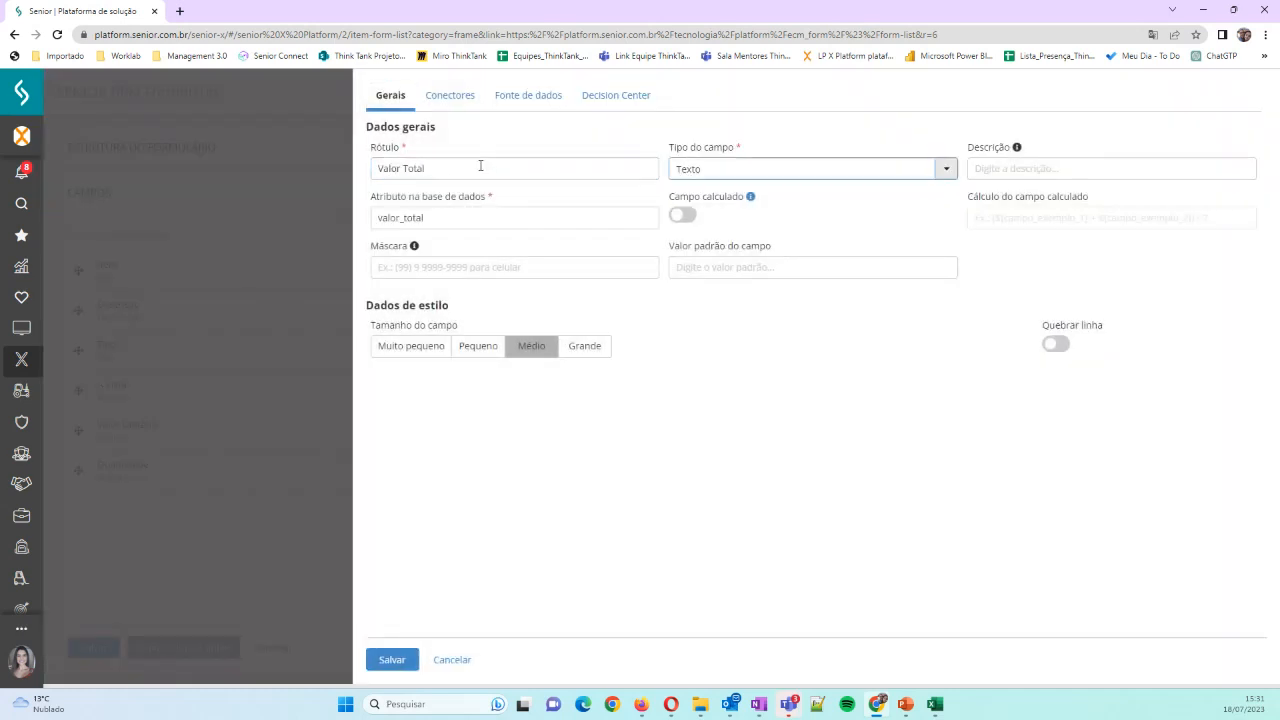
click(946, 169)
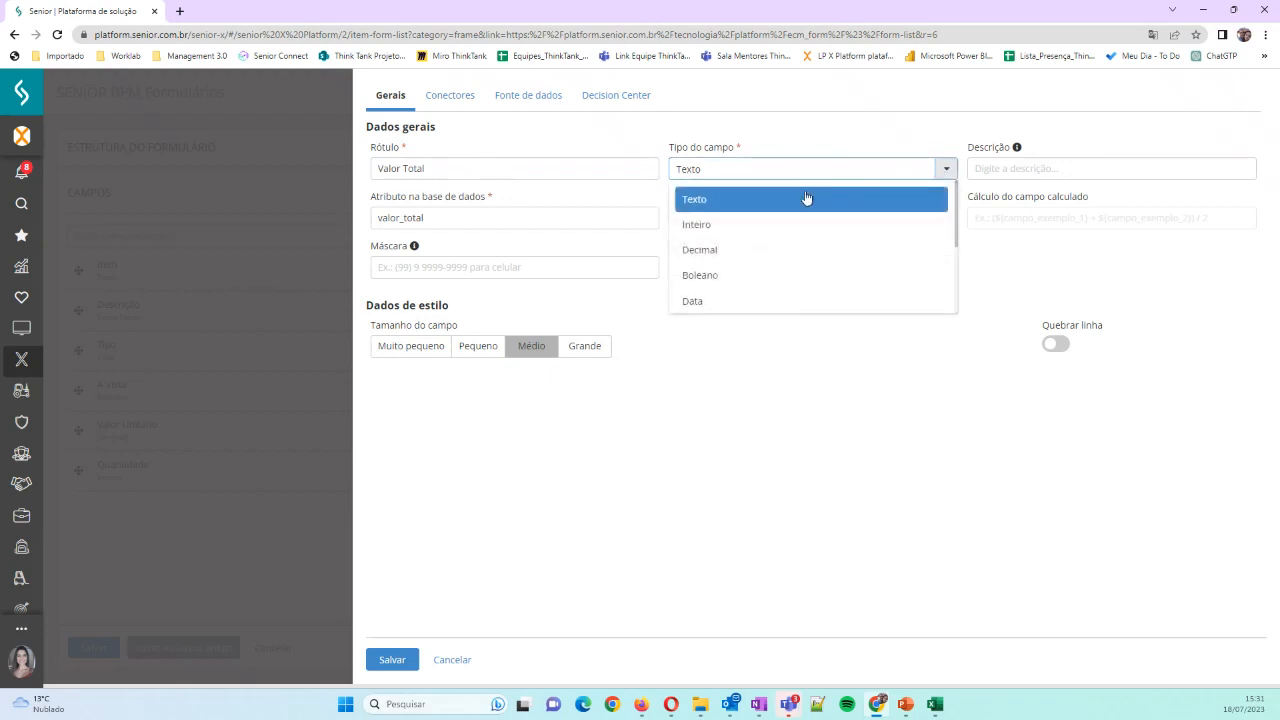
click(732, 252)
Give the Valor Total field the description "Valor total da compra" and 2 decimal places
click(1016, 163)
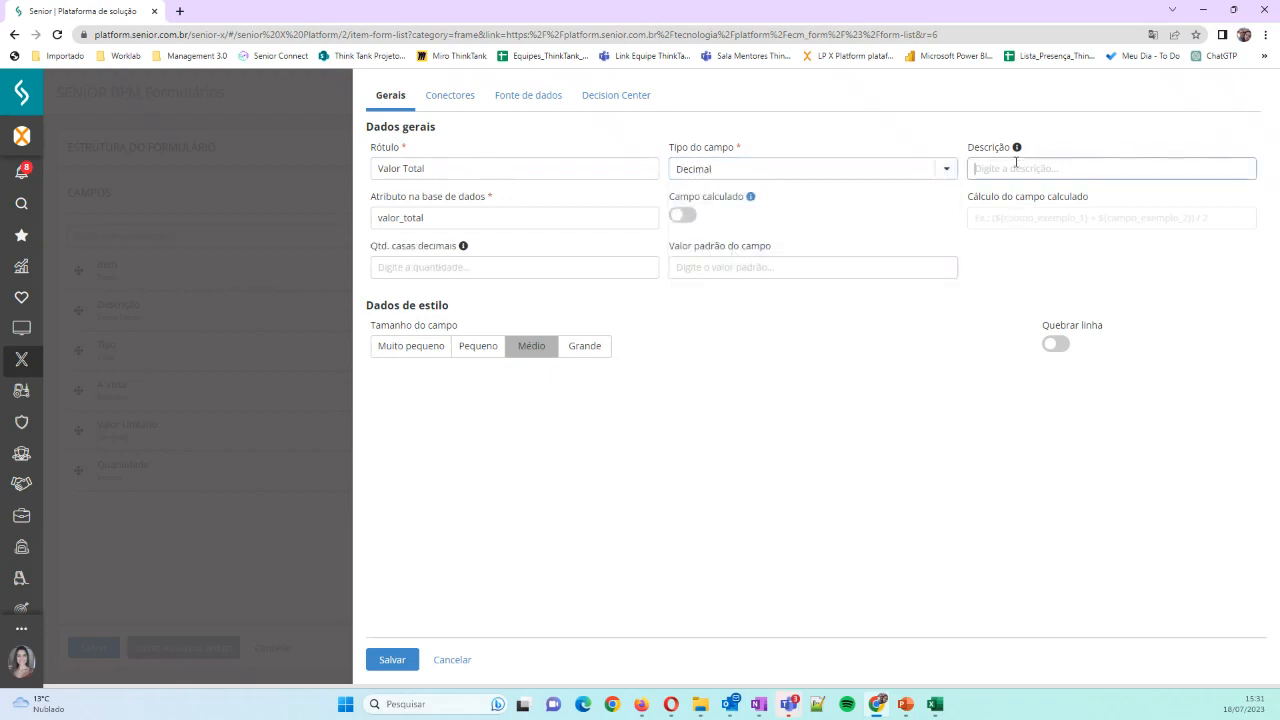
text(Valor tol)
text(al da compra)
click(513, 273)
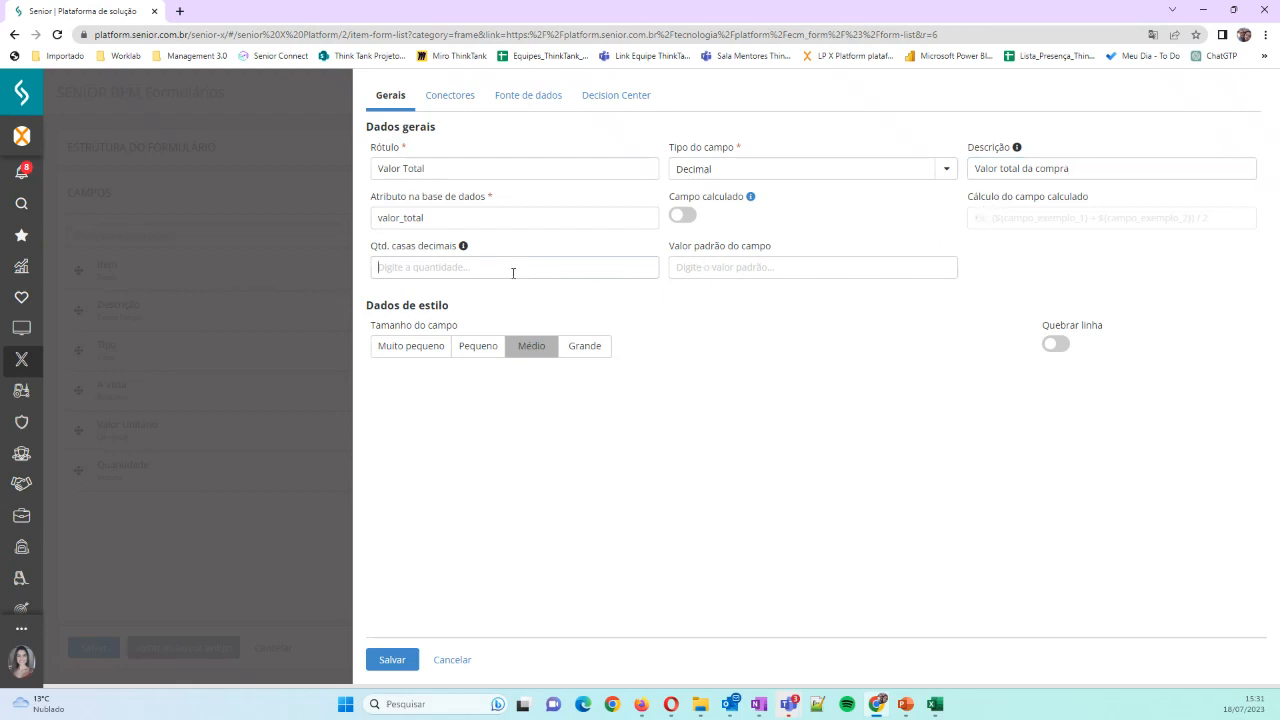
text(2)
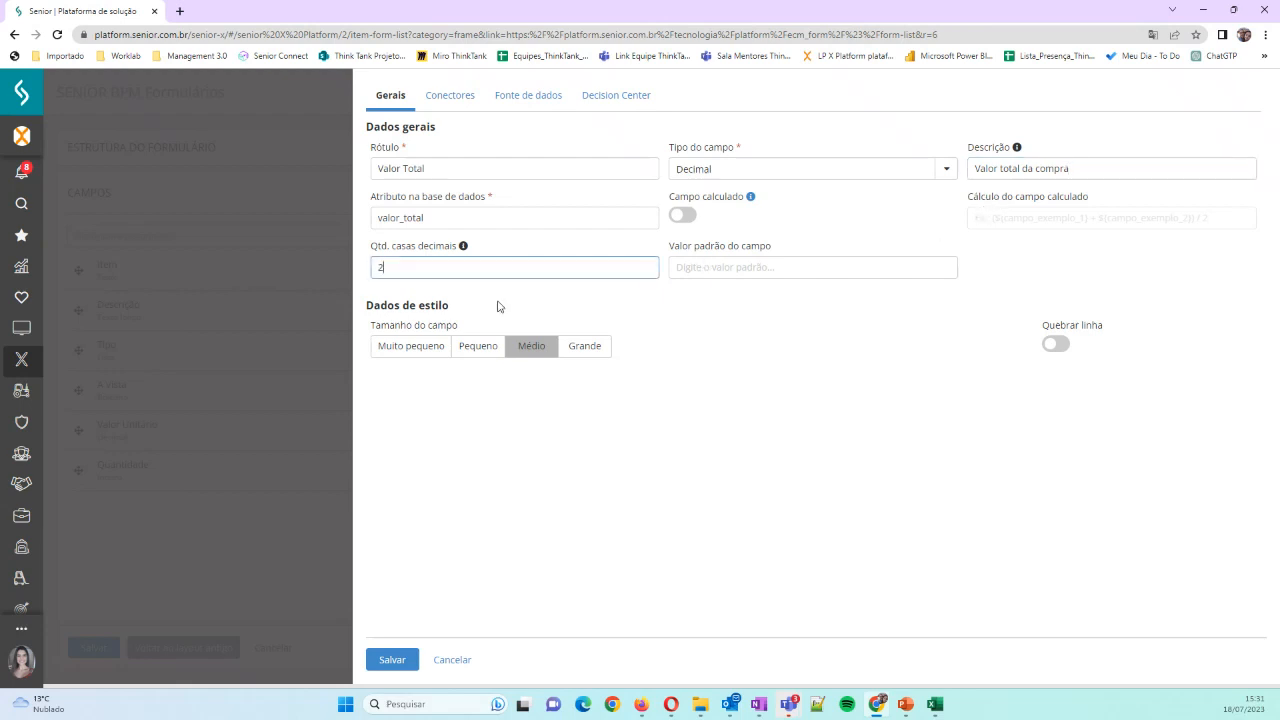
Set the Valor Total field's size to Médio, enable its line break, and save the field
click(547, 360)
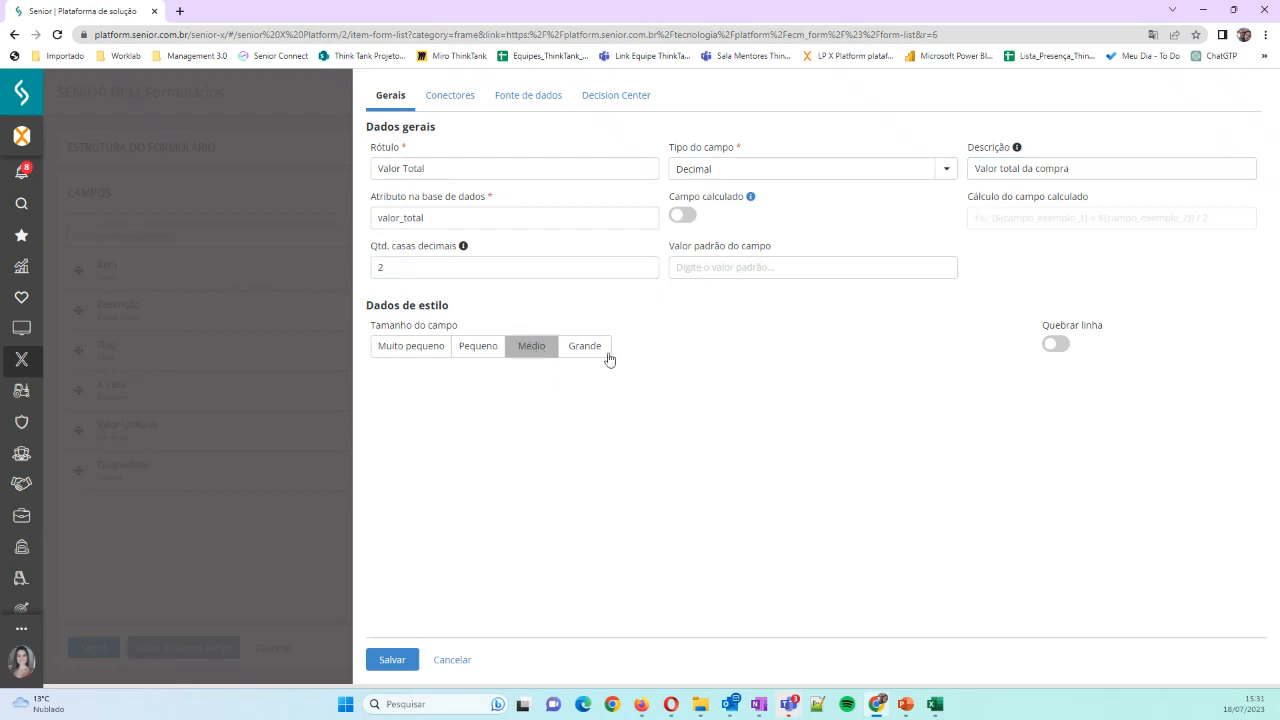
click(1055, 345)
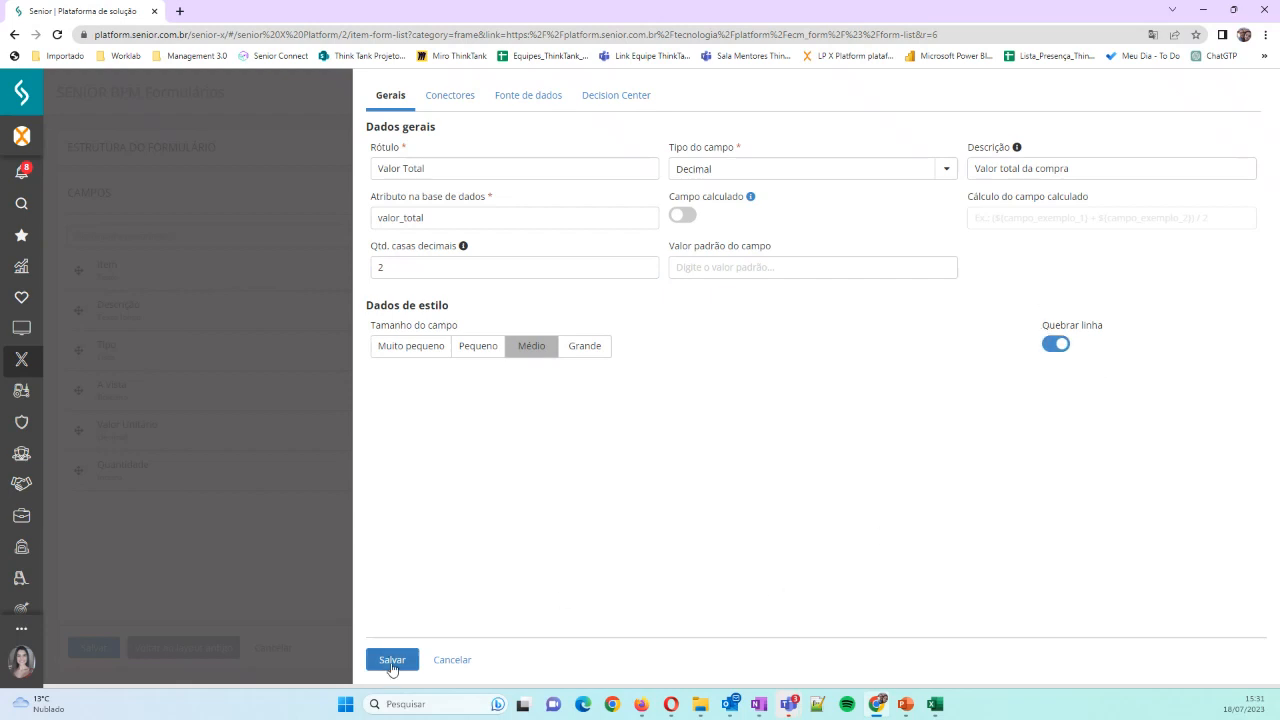
click(391, 662)
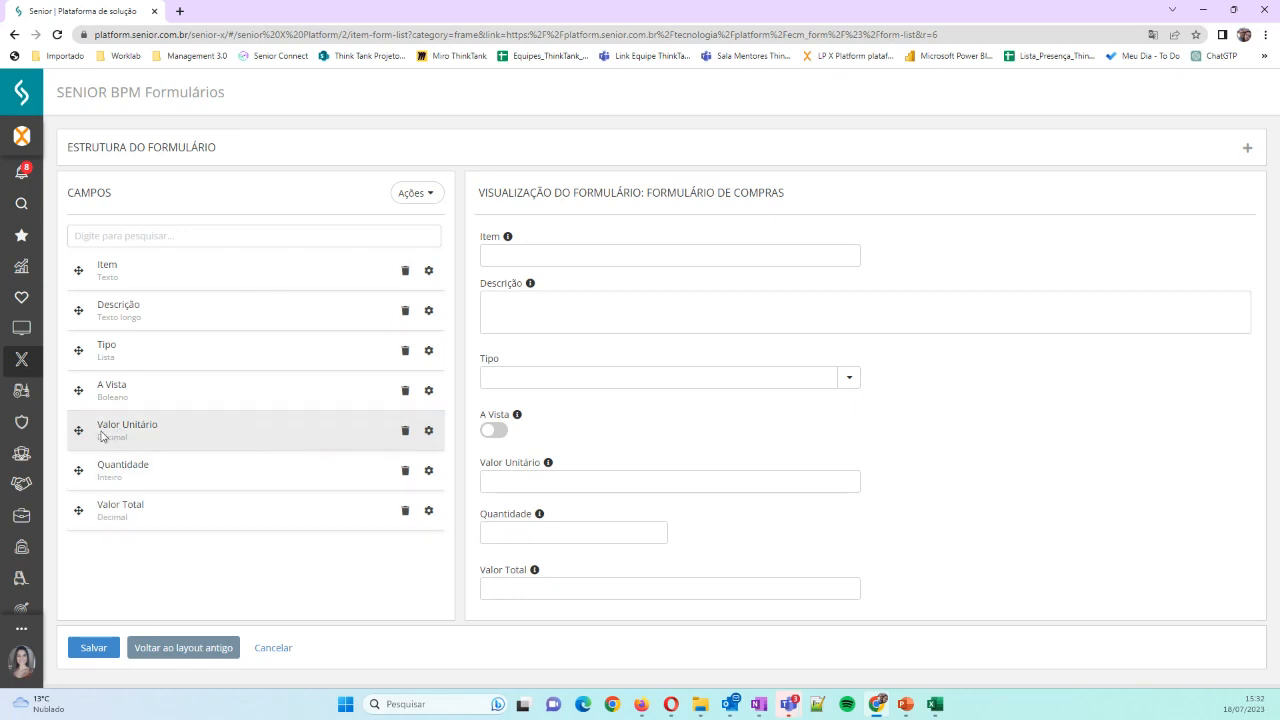
Review the database attributes in the settings of the Valor Unitário and Quantidade fields without changing them
click(429, 432)
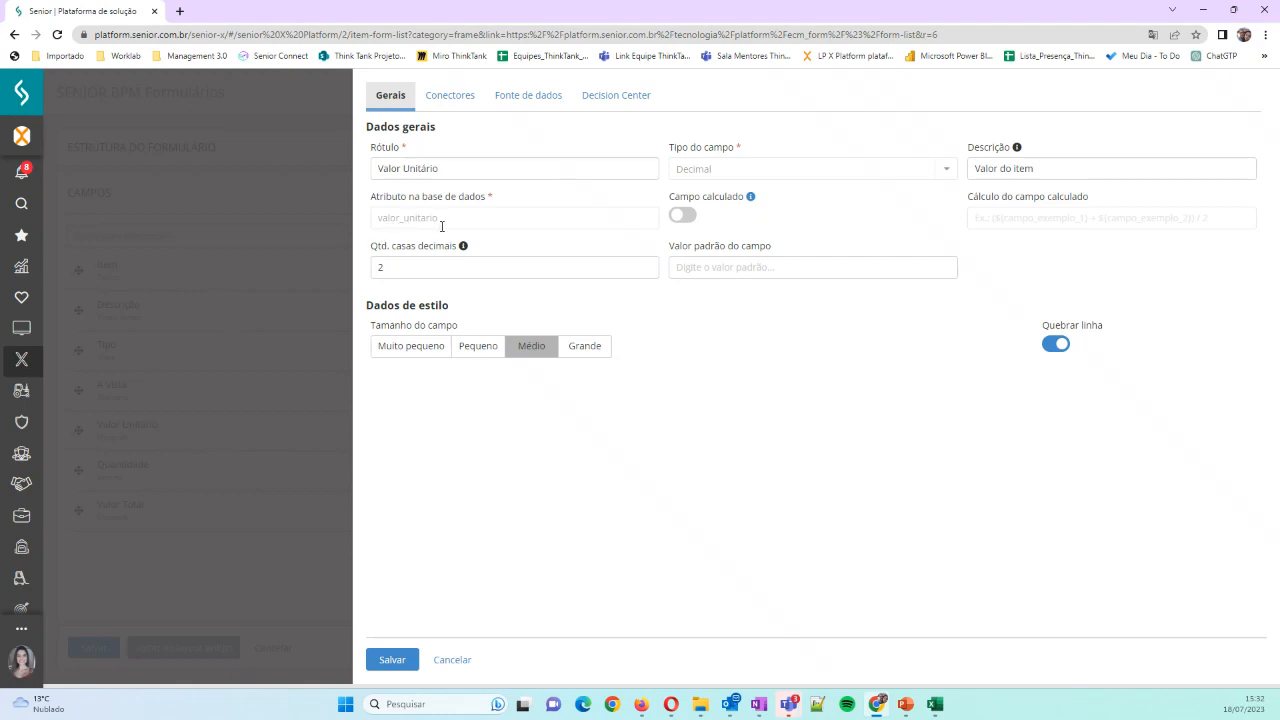
click(452, 659)
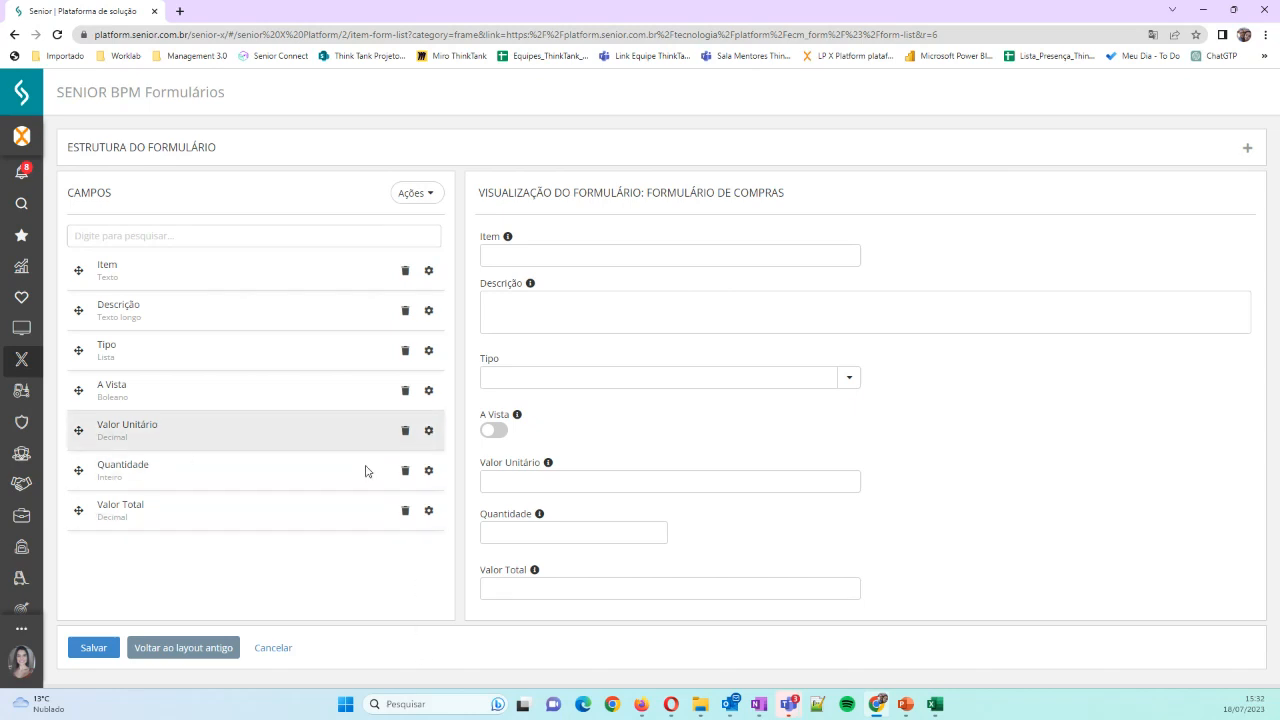
click(429, 470)
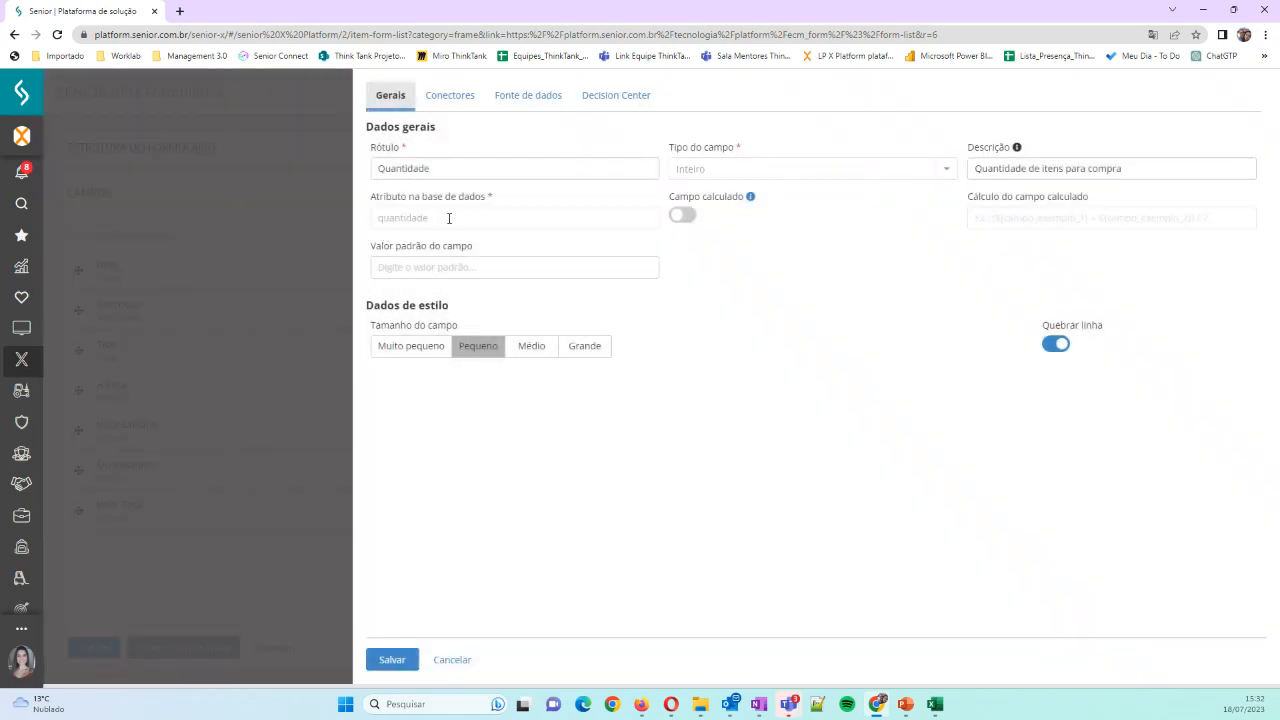
click(451, 662)
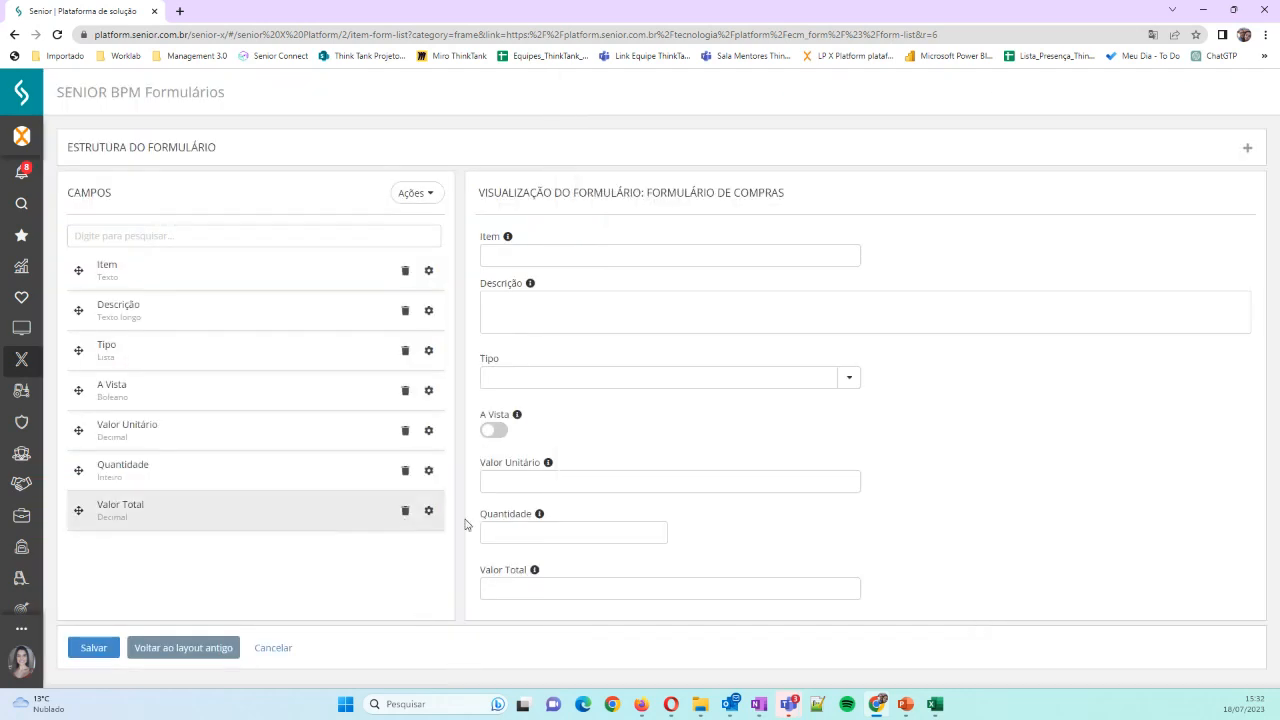
Set the Valor Total field's size to Pequeno and mark it as a calculated field
click(429, 511)
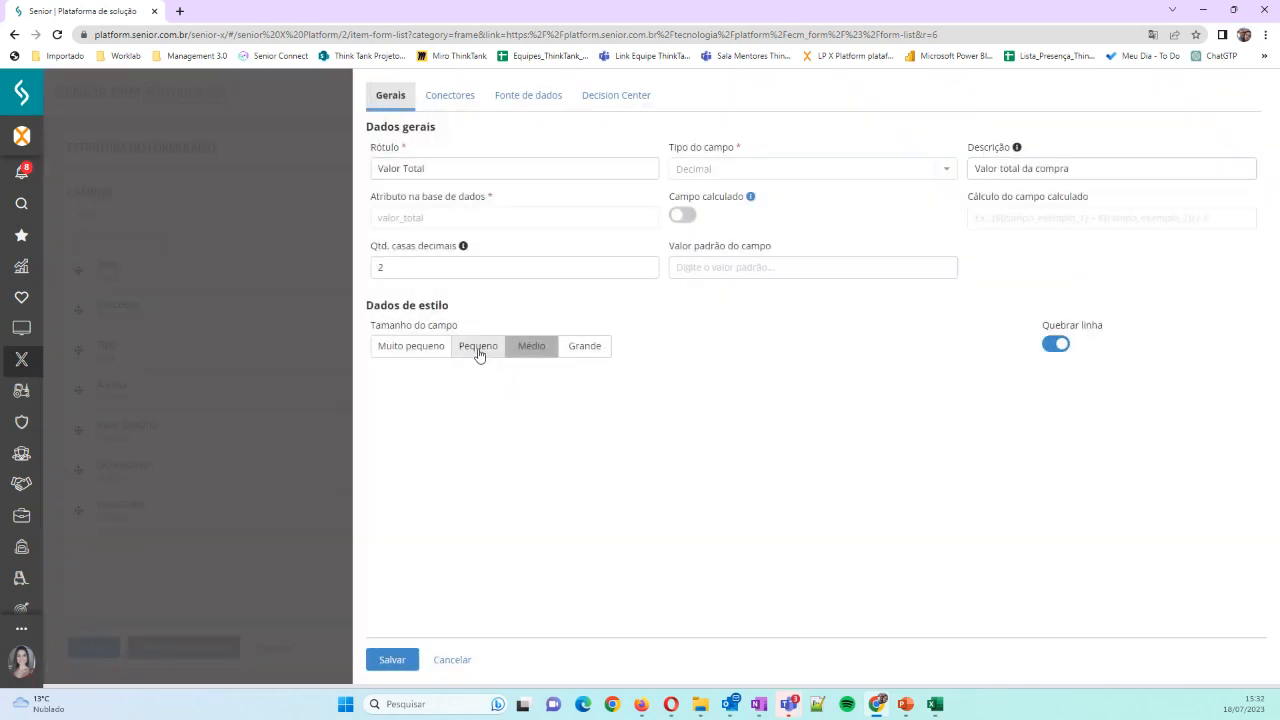
click(478, 350)
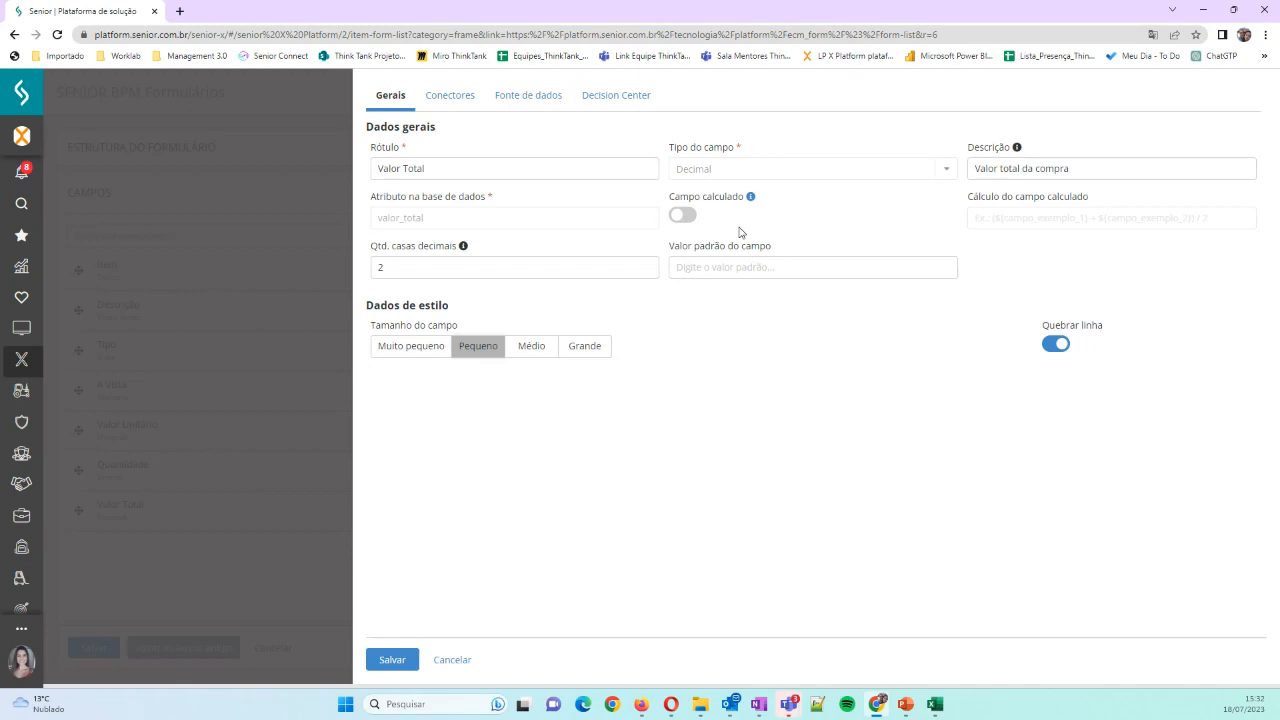
click(684, 218)
Set the Valor Total calculation formula to ${valor_unitario}*${quantidade}
click(1049, 217)
click(979, 478)
click(975, 220)
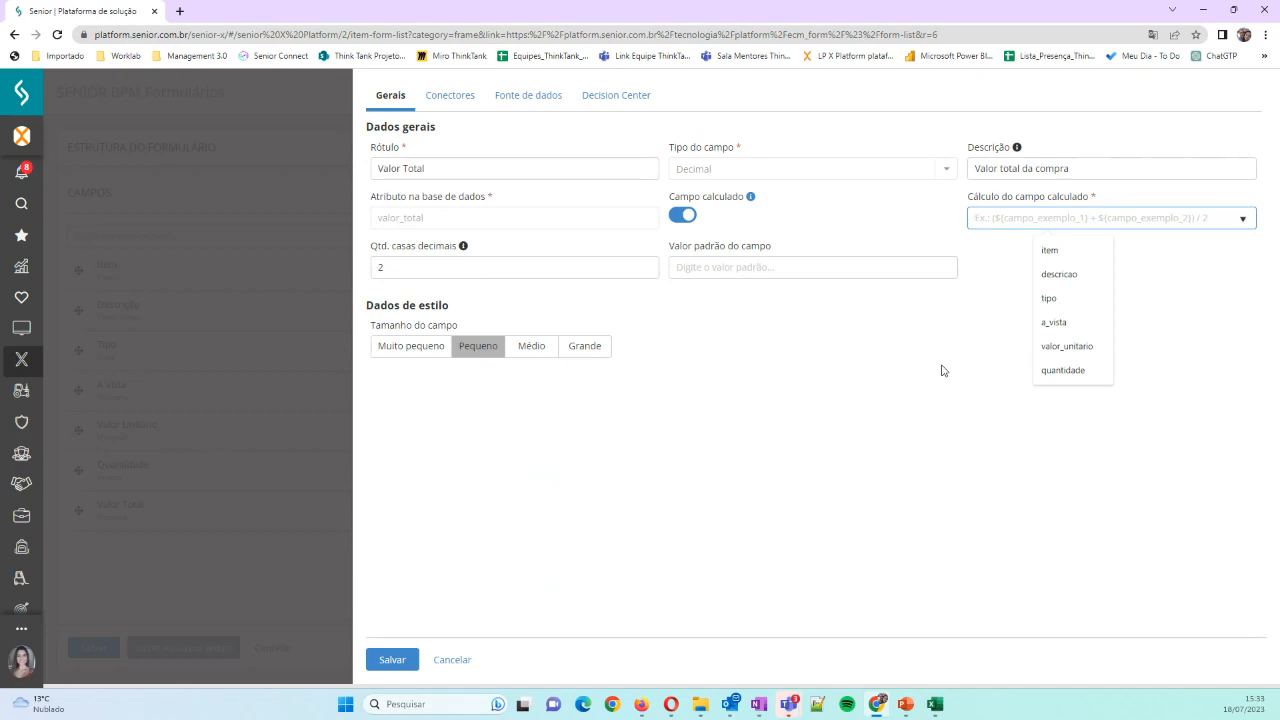
text(${)
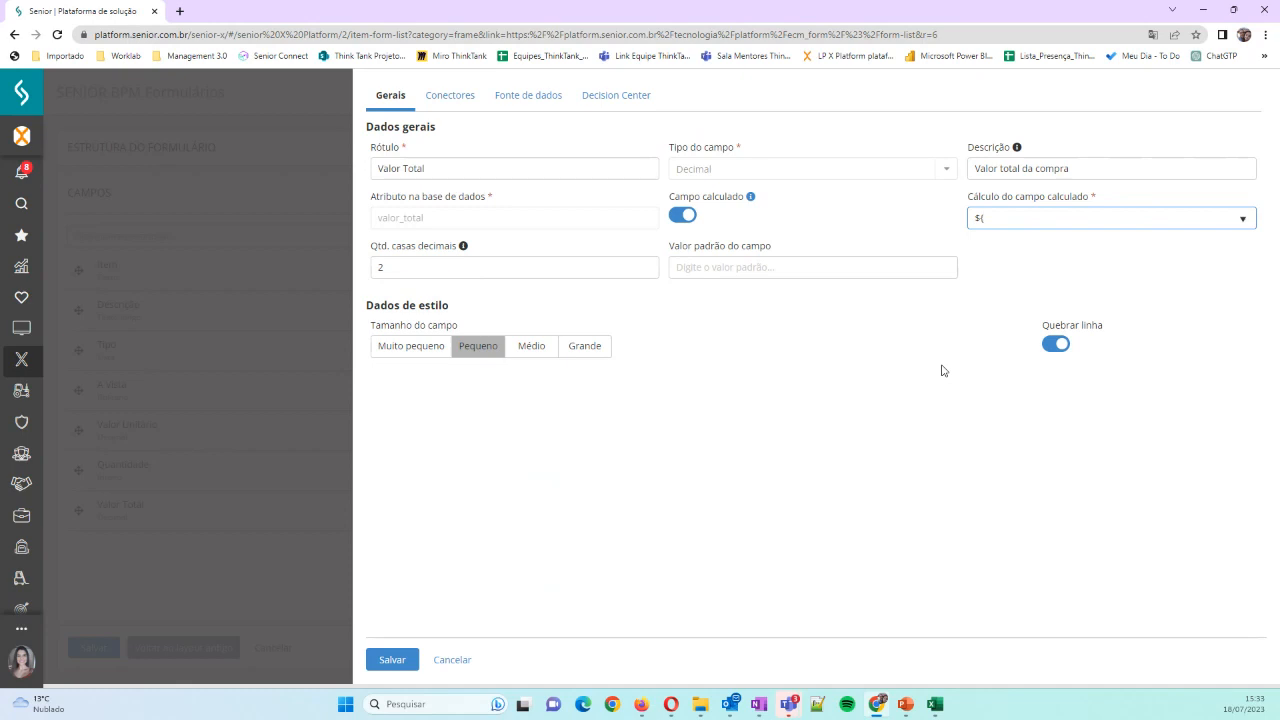
text(valor_unbitario)
key(BackSpace)
key(BackSpace)
key(BackSpace)
key(BackSpace)
text(itario)
text(})
text($)
text(()
text(q)
text(uantidade)
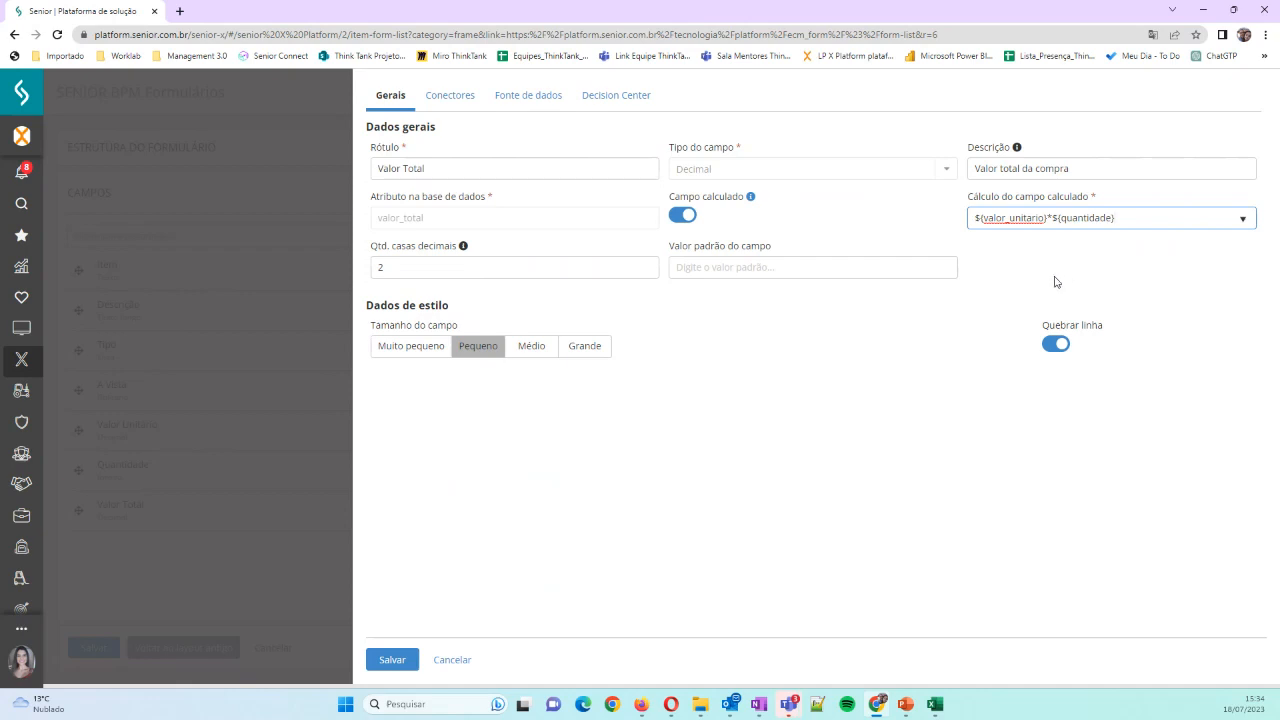
Save the Valor Total field settings and the whole Formulário de Compras
click(370, 658)
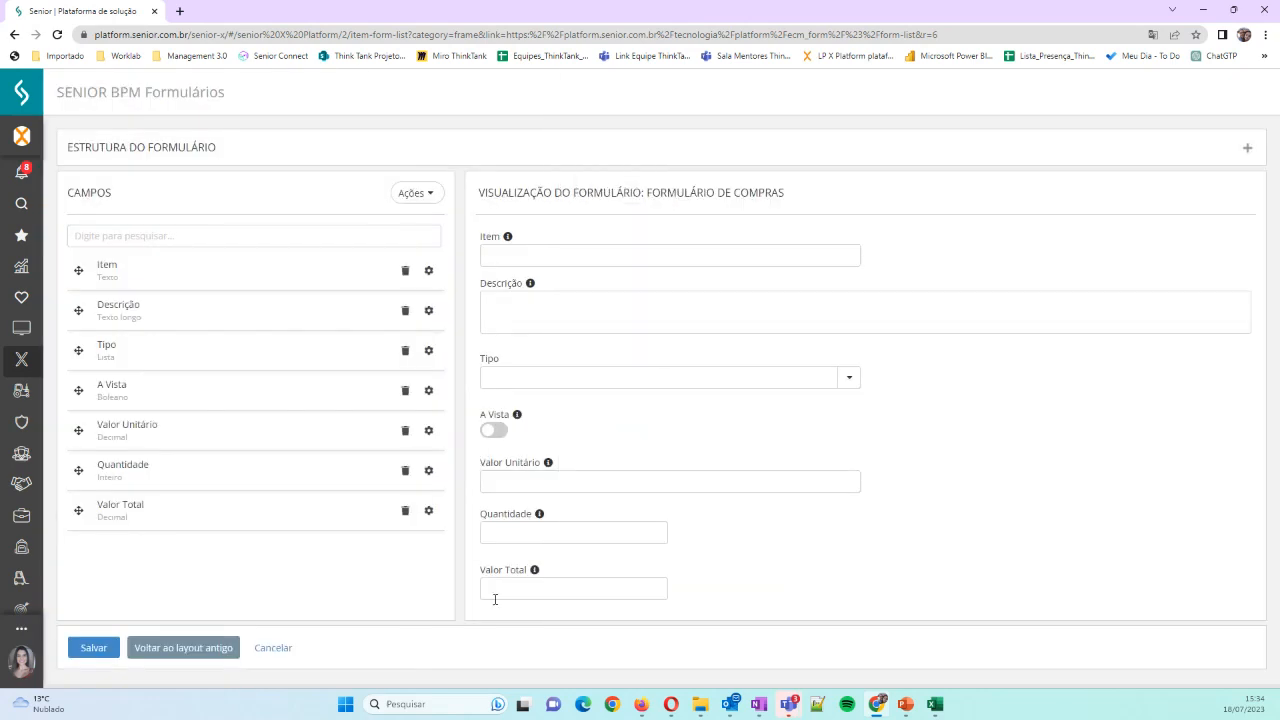
click(521, 486)
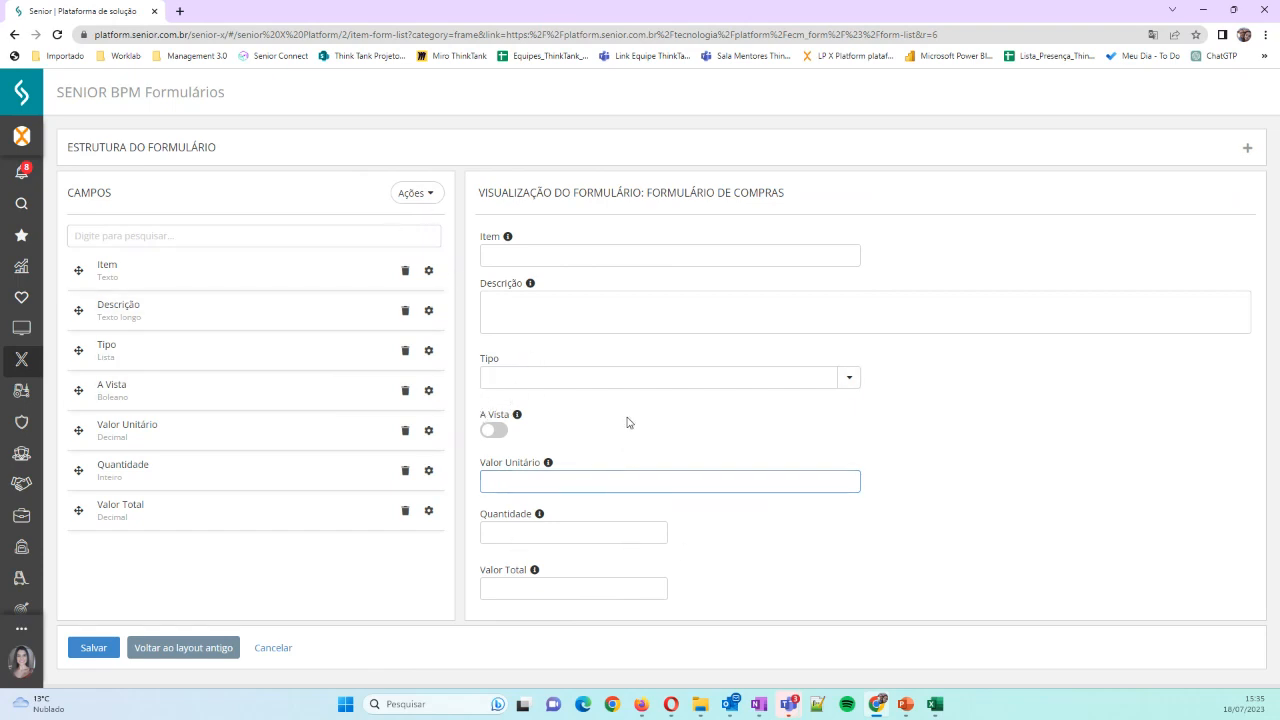
click(96, 648)
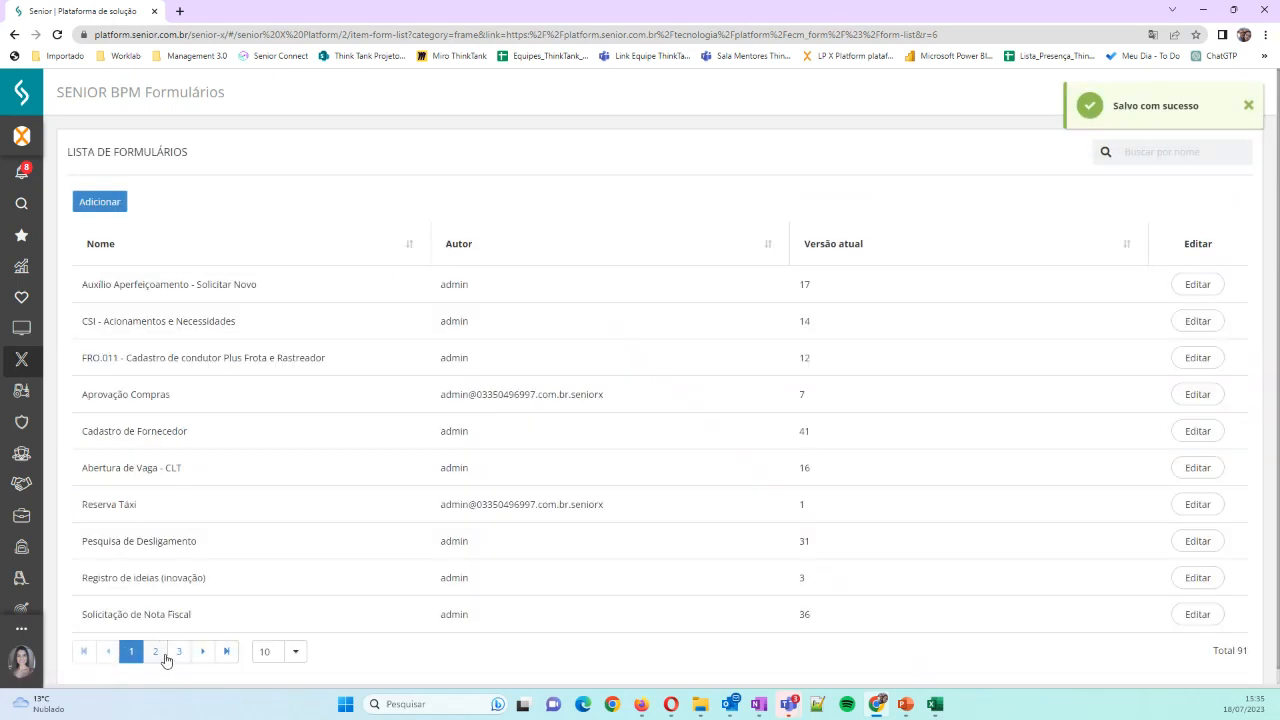
Find Formulário de Compras in the form list with the search "compras", open it for editing, and save it again
click(1132, 151)
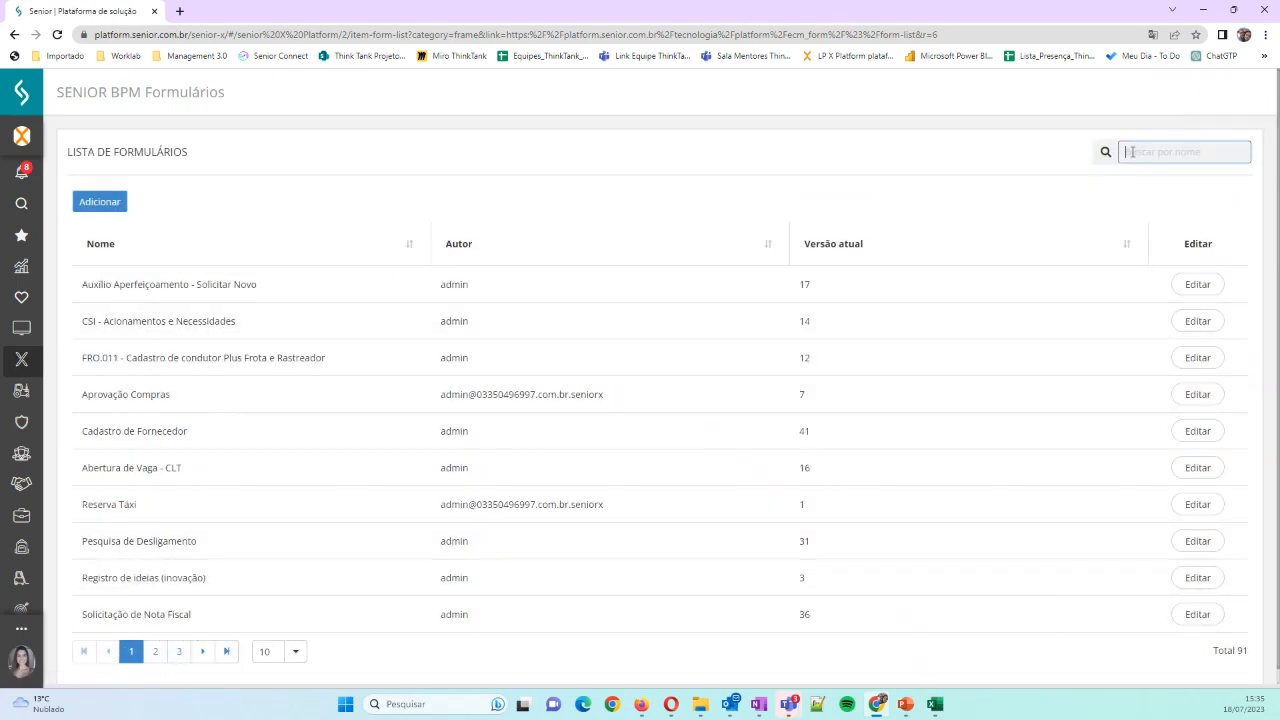
text(compras)
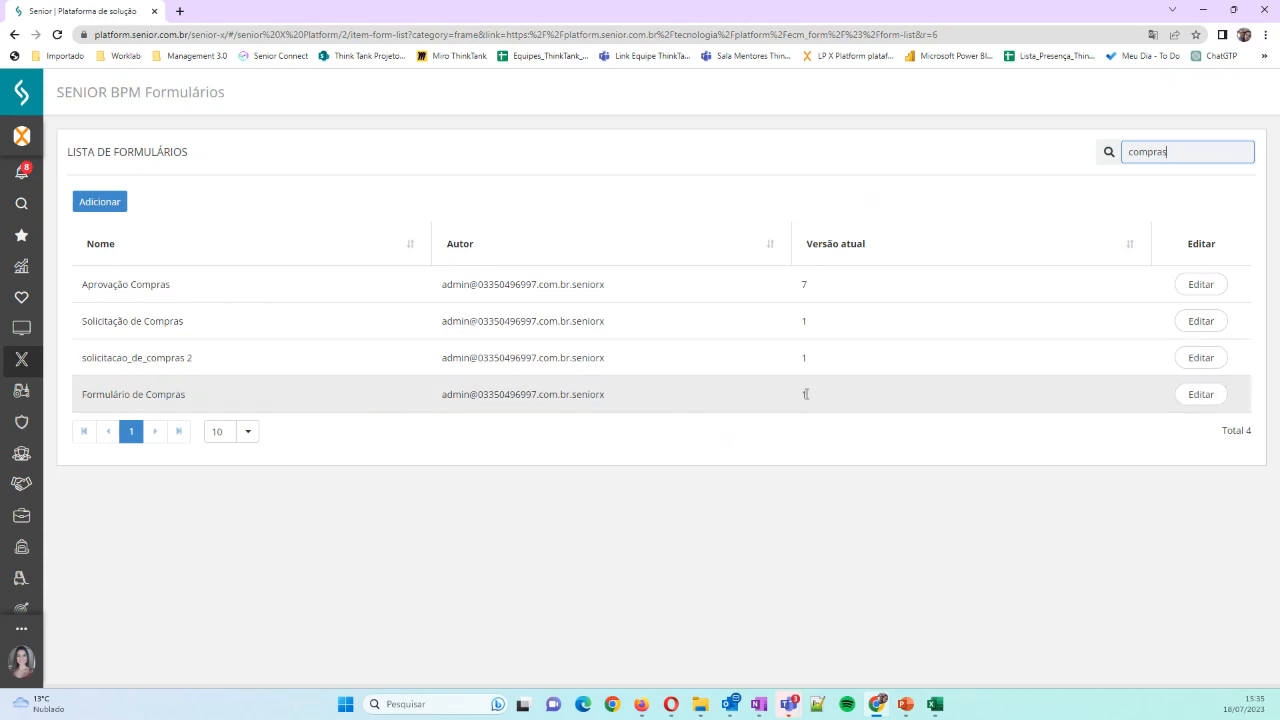
click(1201, 395)
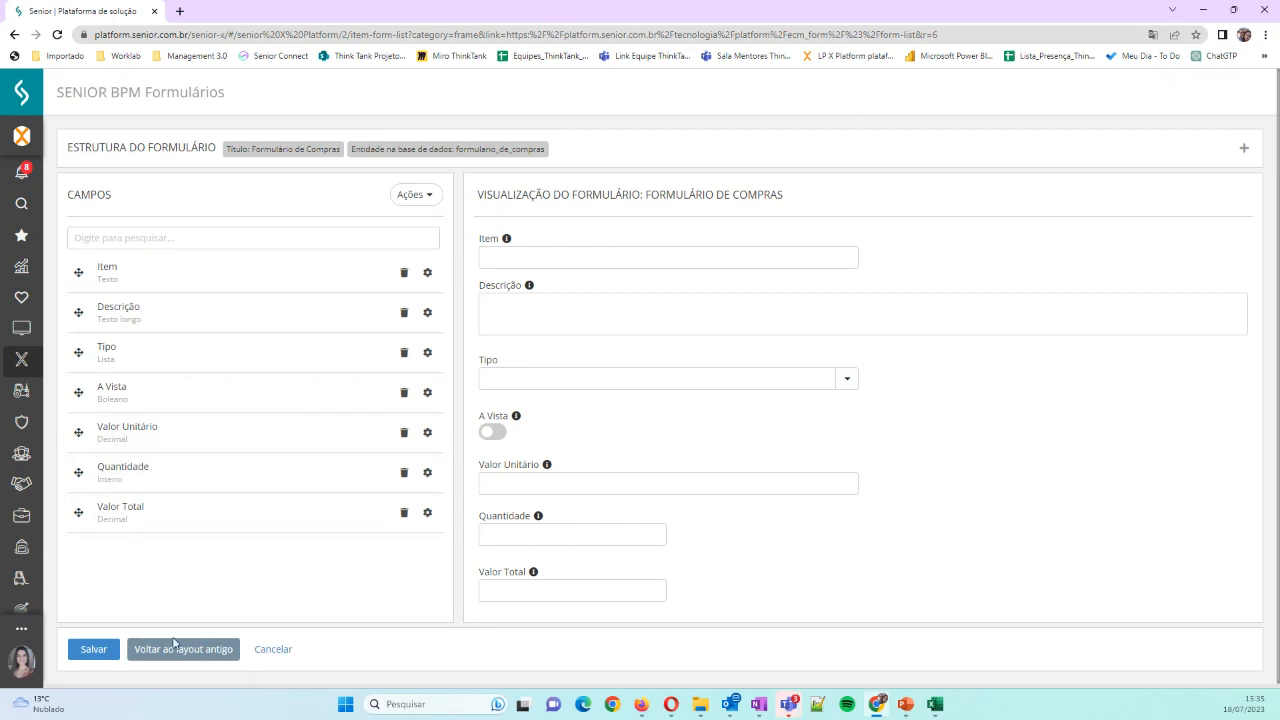
click(93, 649)
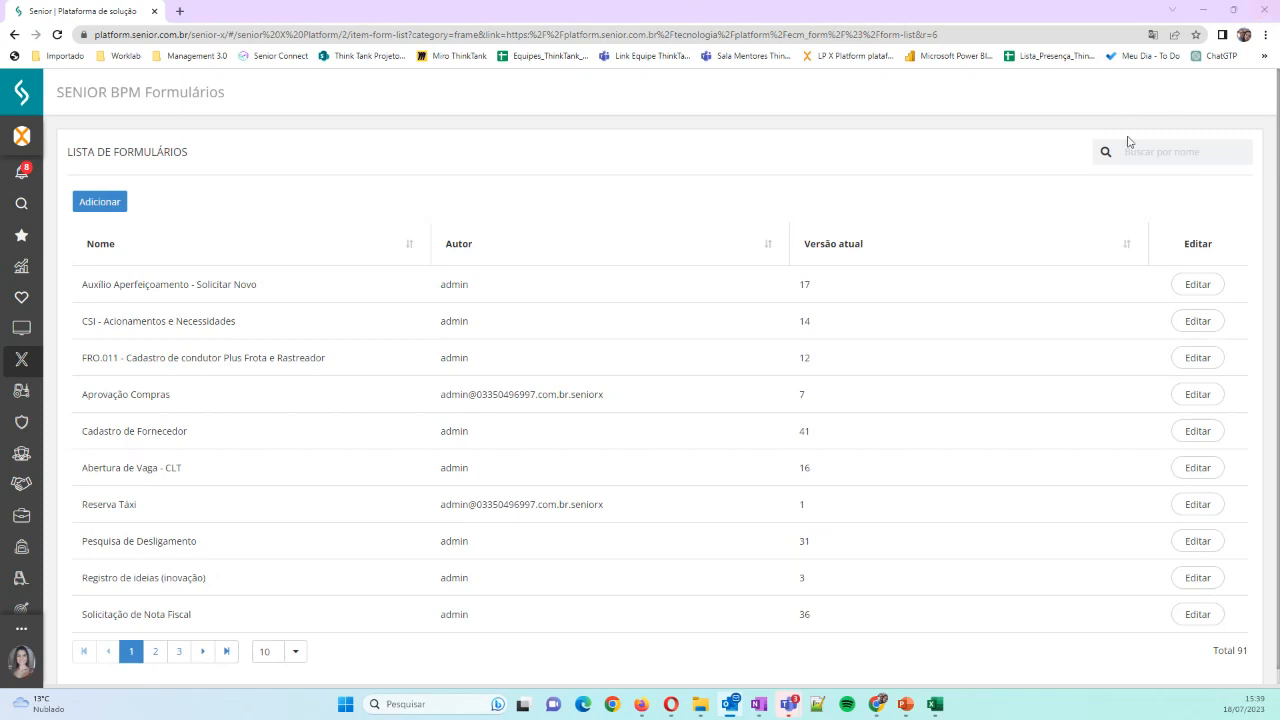
Search the form list for "compra" and open Formulário de Compras for editing
click(1157, 147)
text(compra)
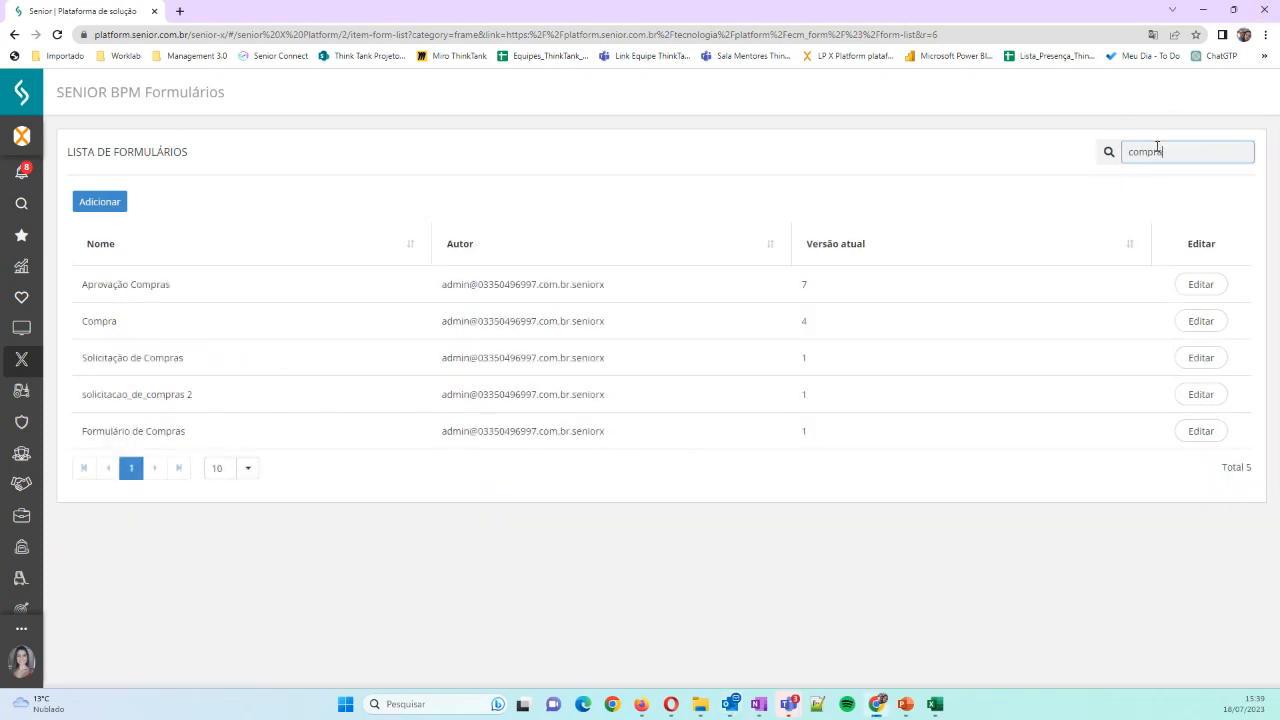
click(1189, 438)
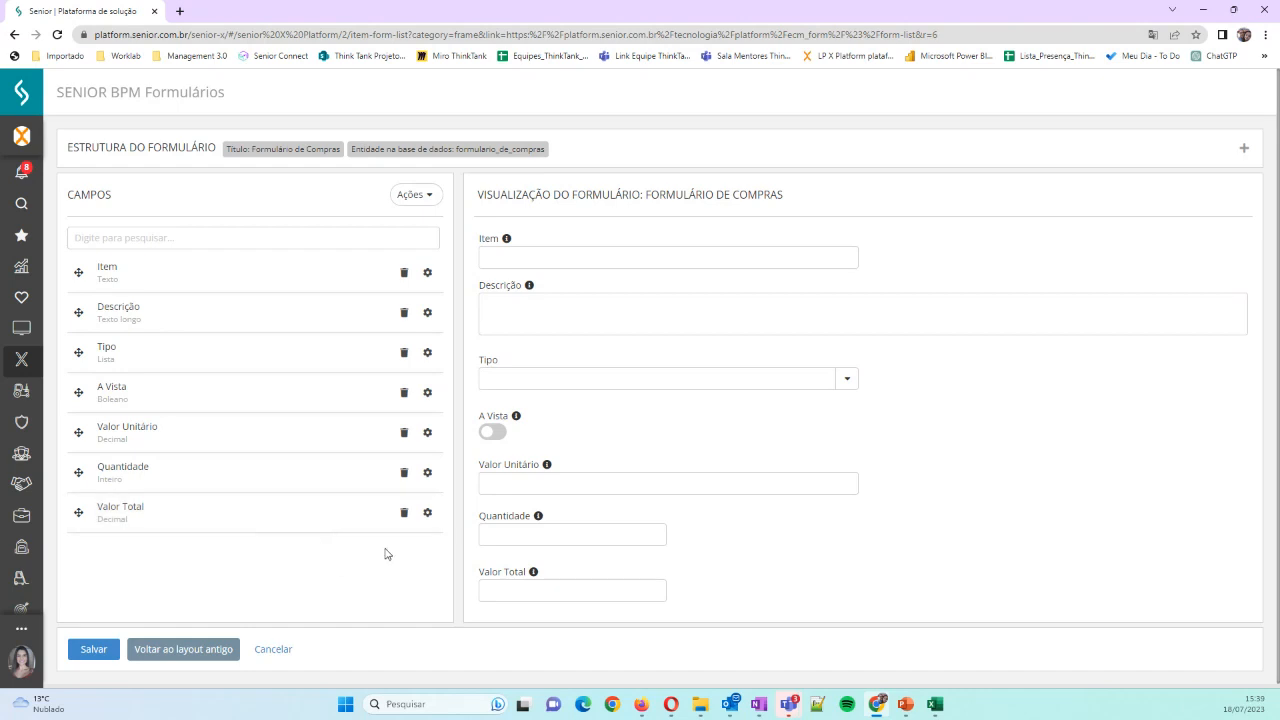
Review the settings of the Valor Unitário and Quantidade fields and the Valor Total calculation formula
click(427, 433)
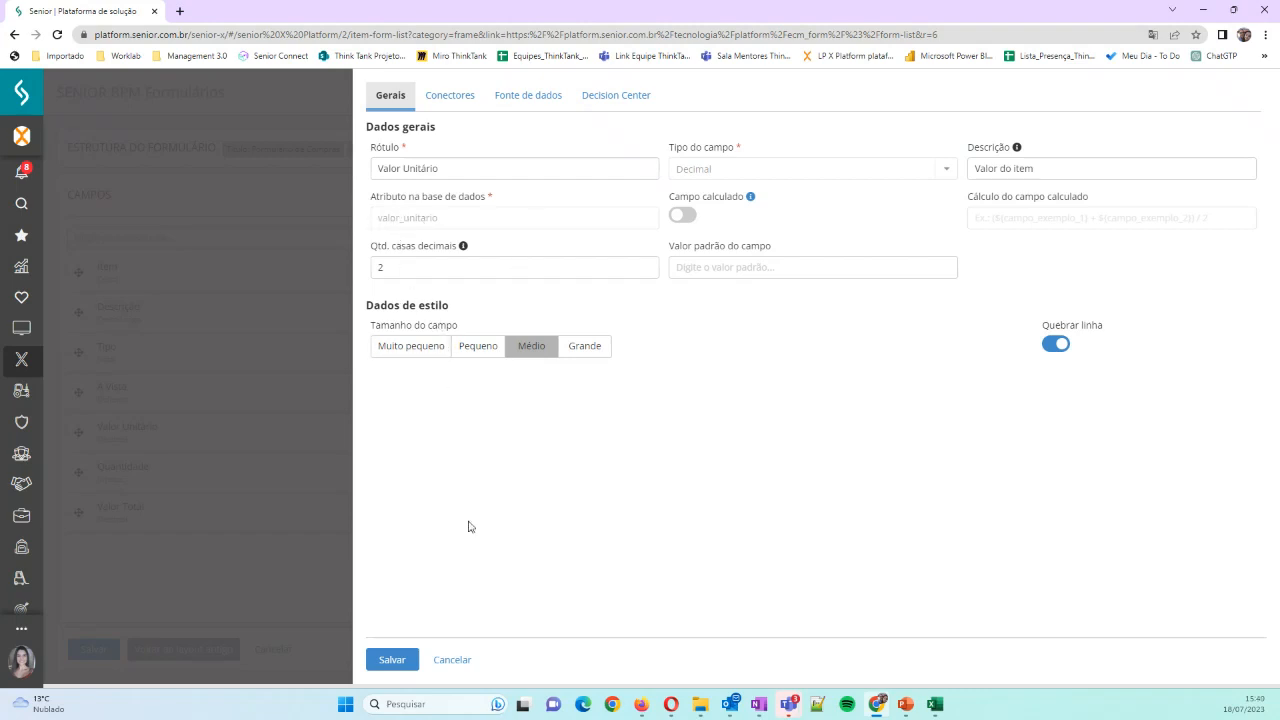
click(451, 661)
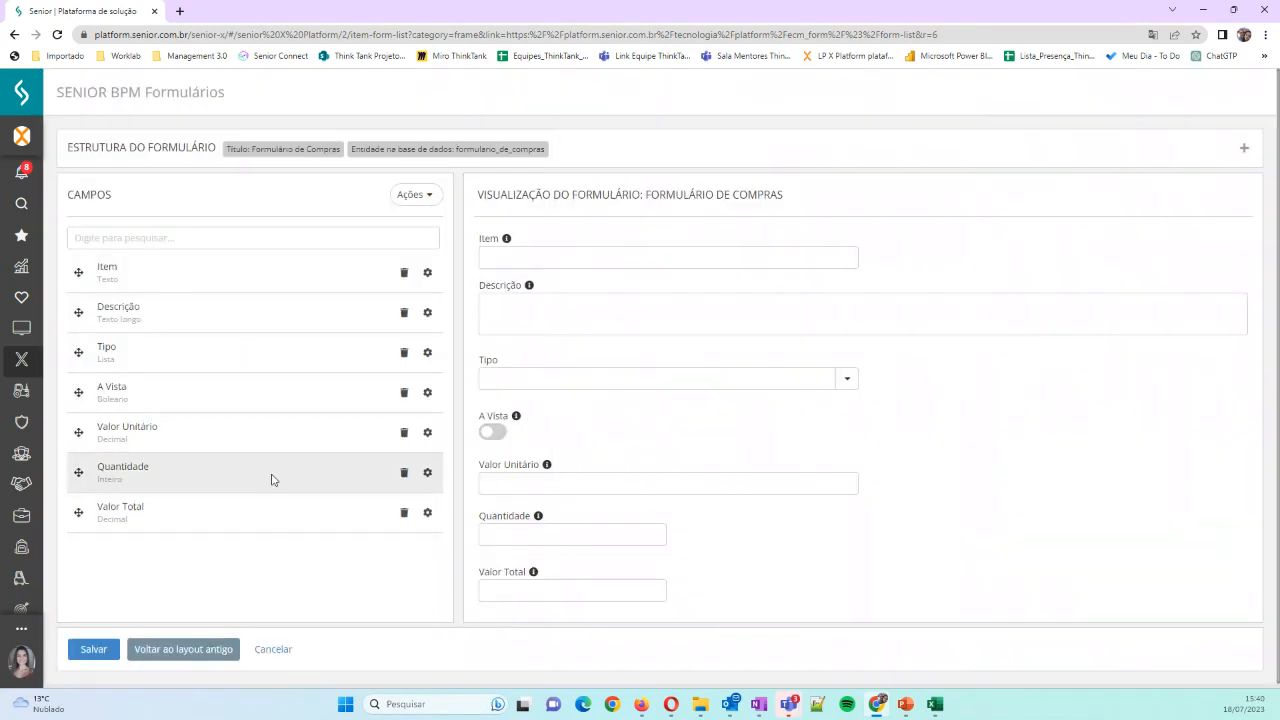
click(428, 474)
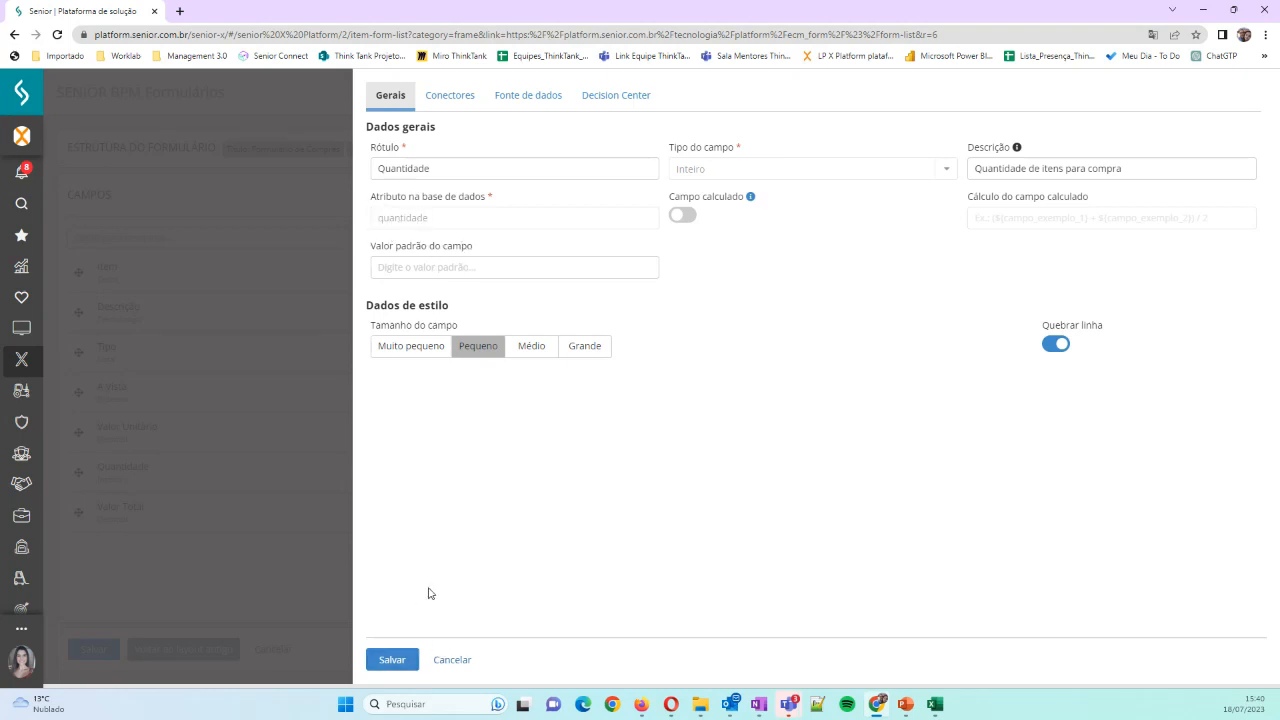
click(452, 665)
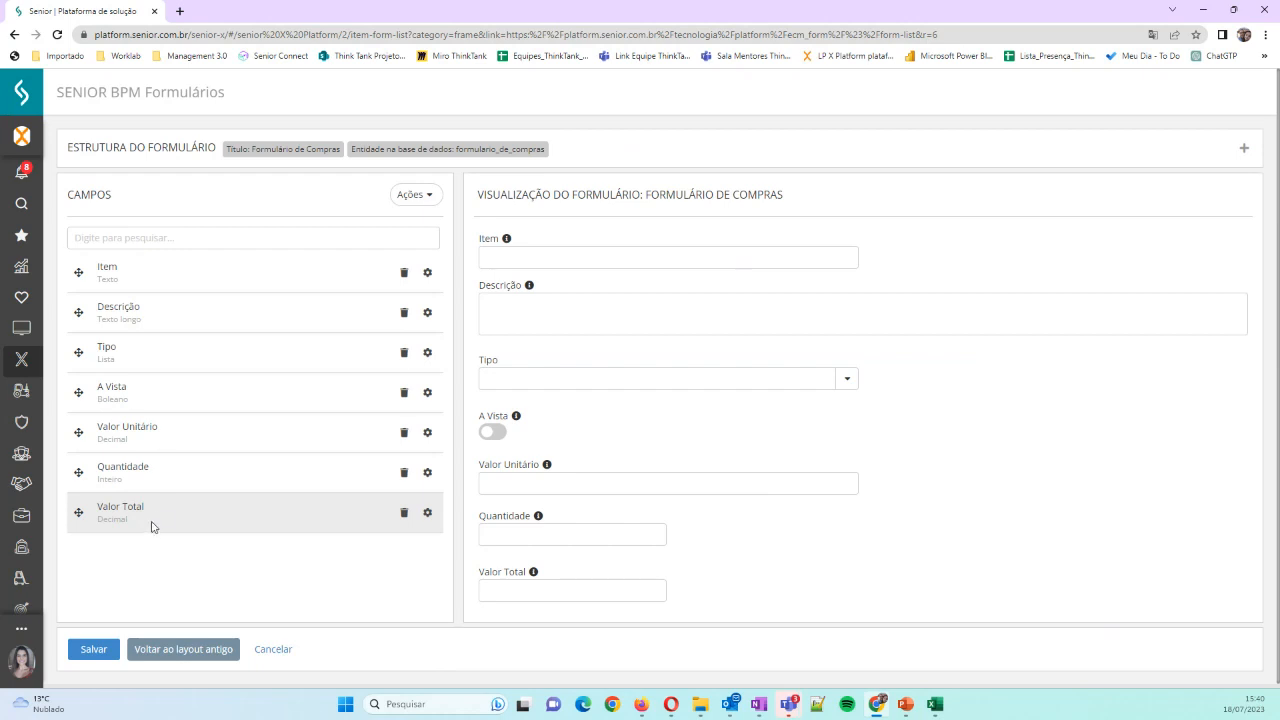
click(428, 514)
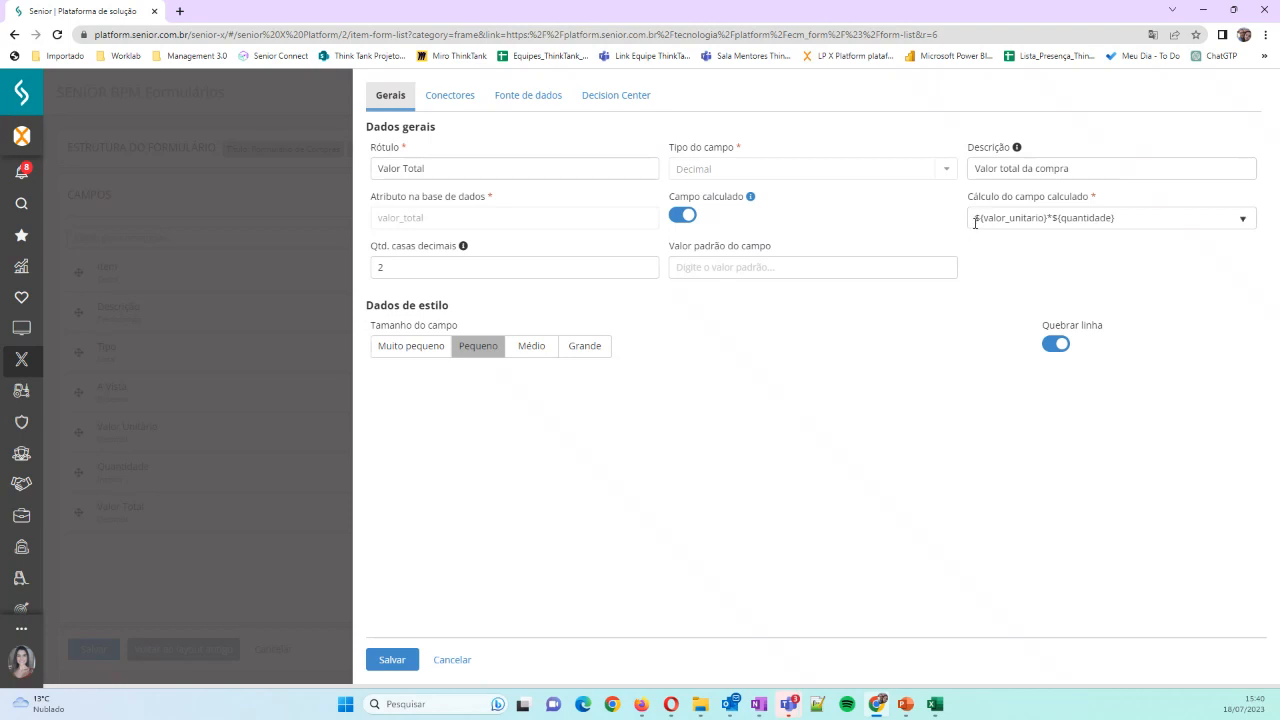
drag(975, 222, 1048, 219)
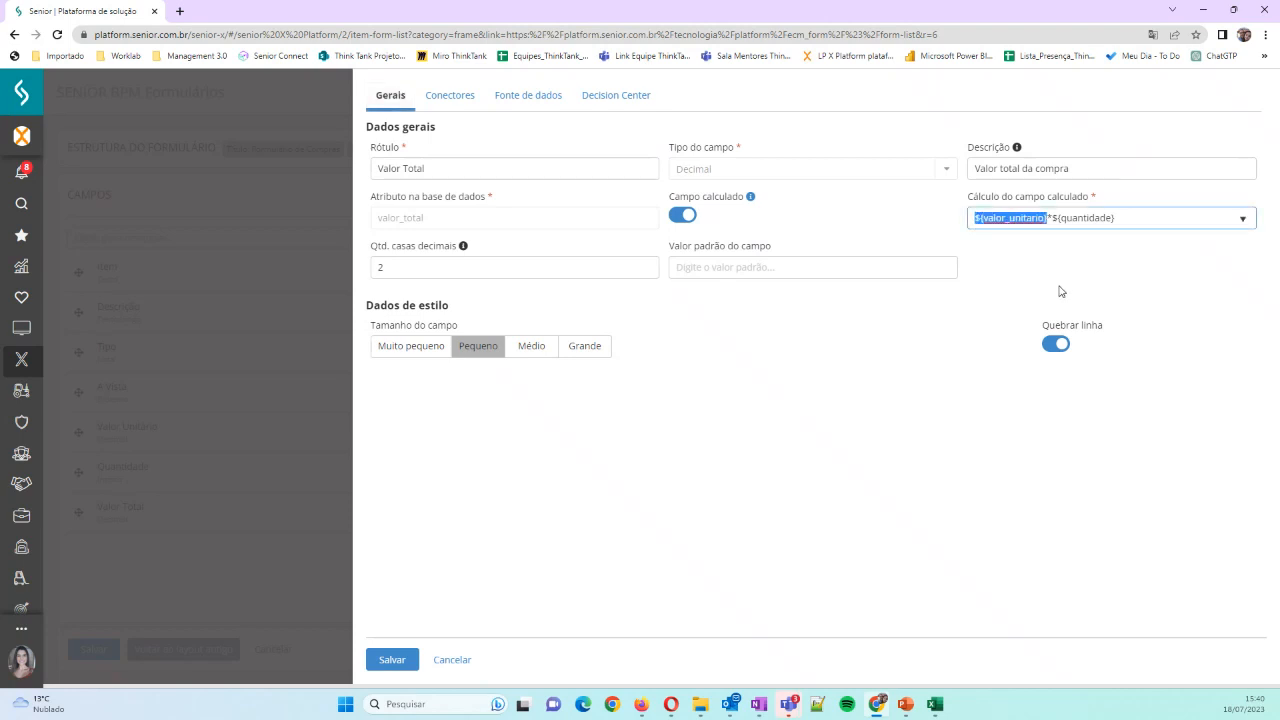
click(1018, 262)
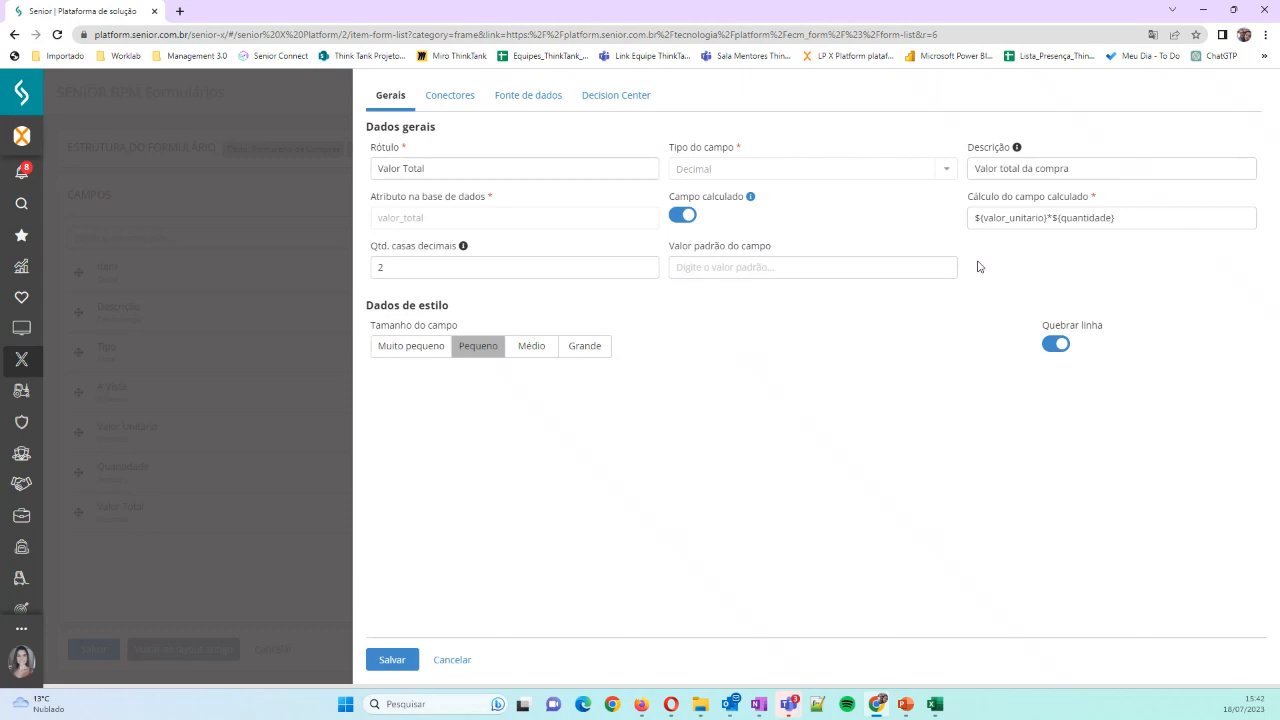
Close the Valor Total field settings without saving and start adding a consistency rule to Formulário de Compras
click(441, 662)
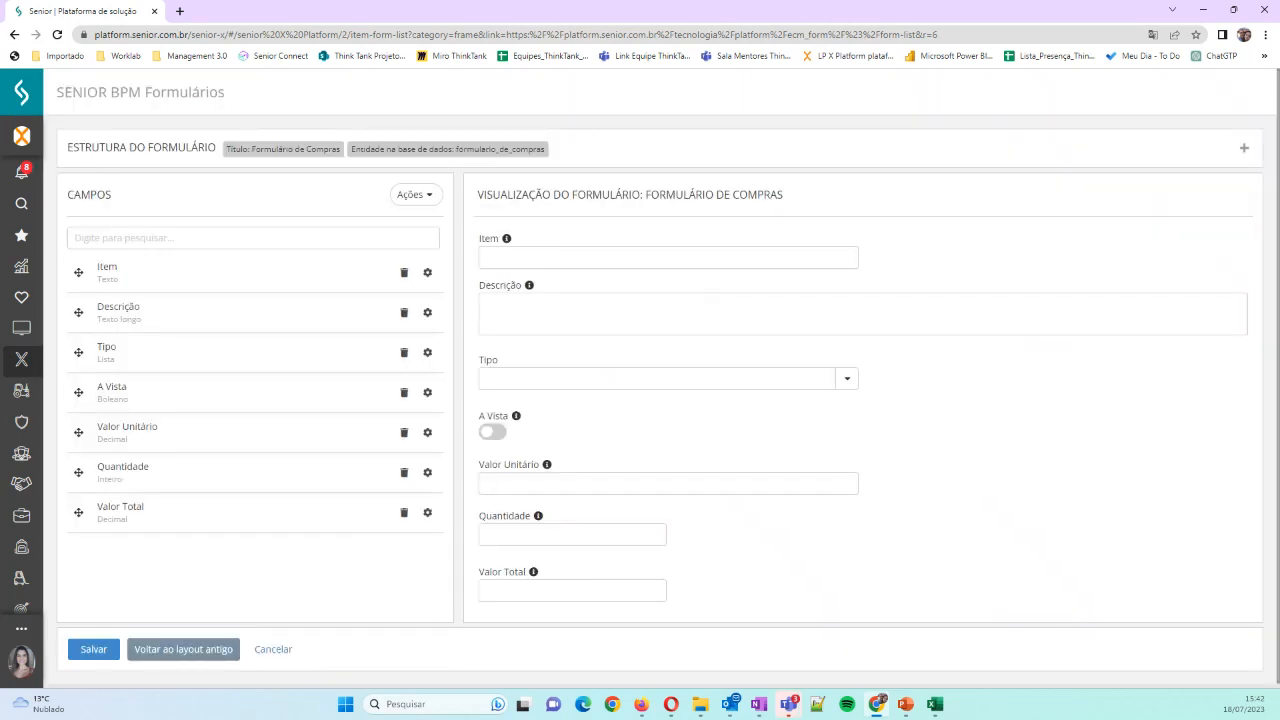
click(414, 202)
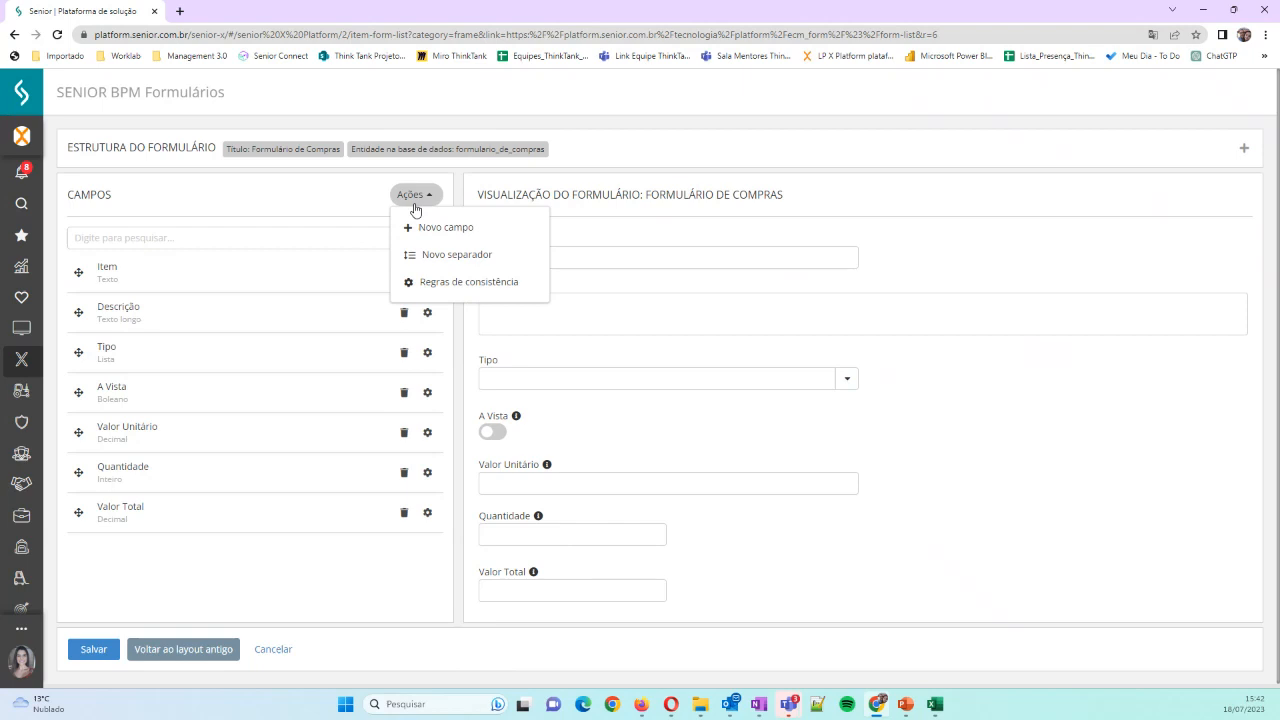
click(437, 281)
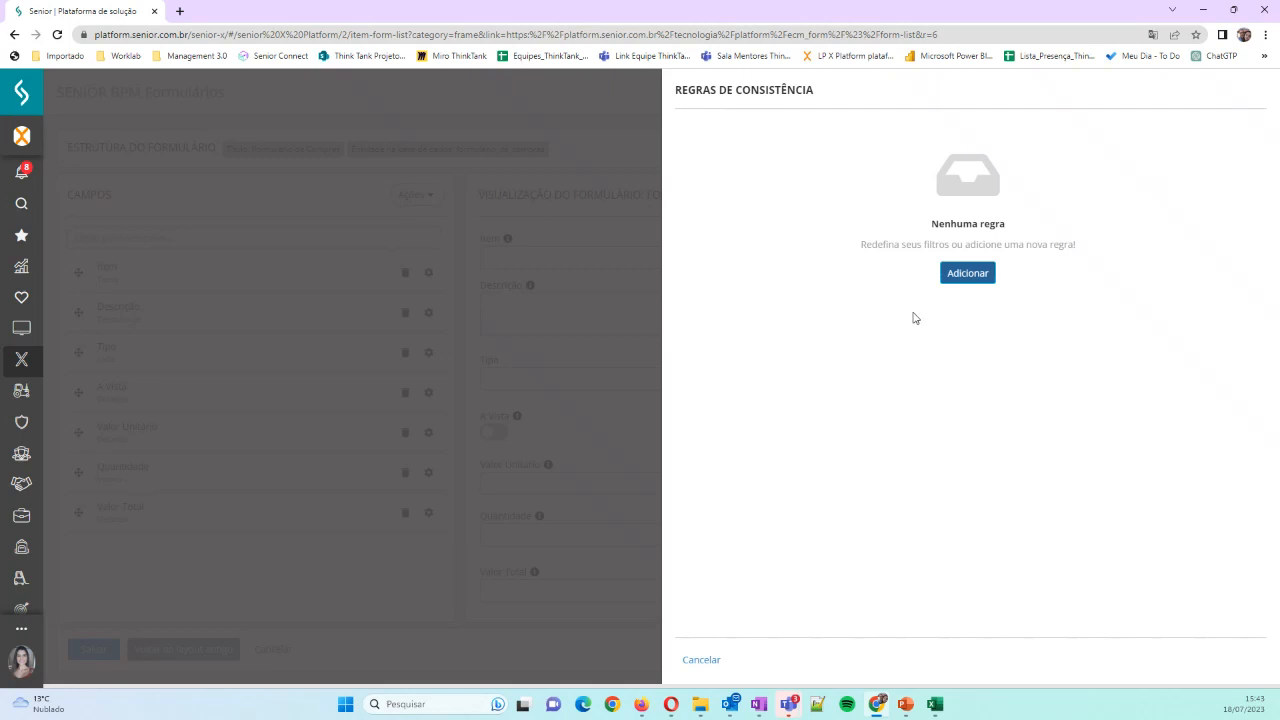
click(966, 274)
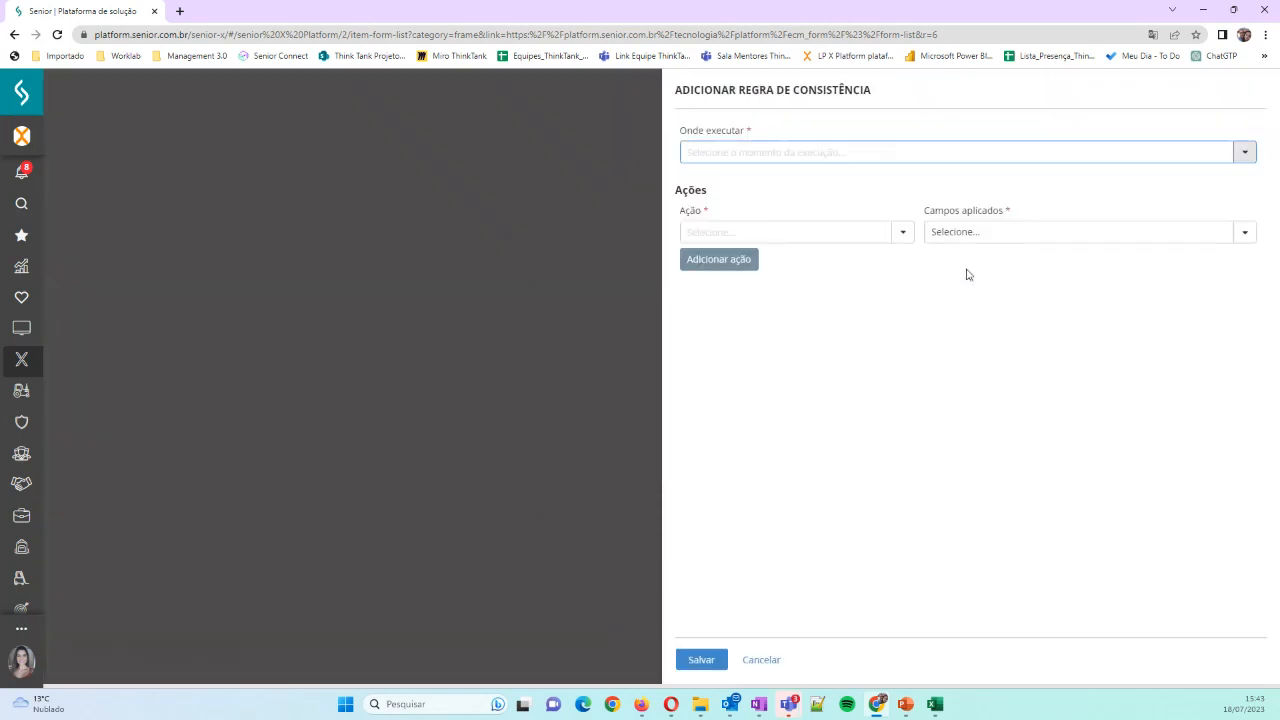
Set the rule to execute "Quando a condição for verdadeira" and examine the actions available for it
click(1240, 160)
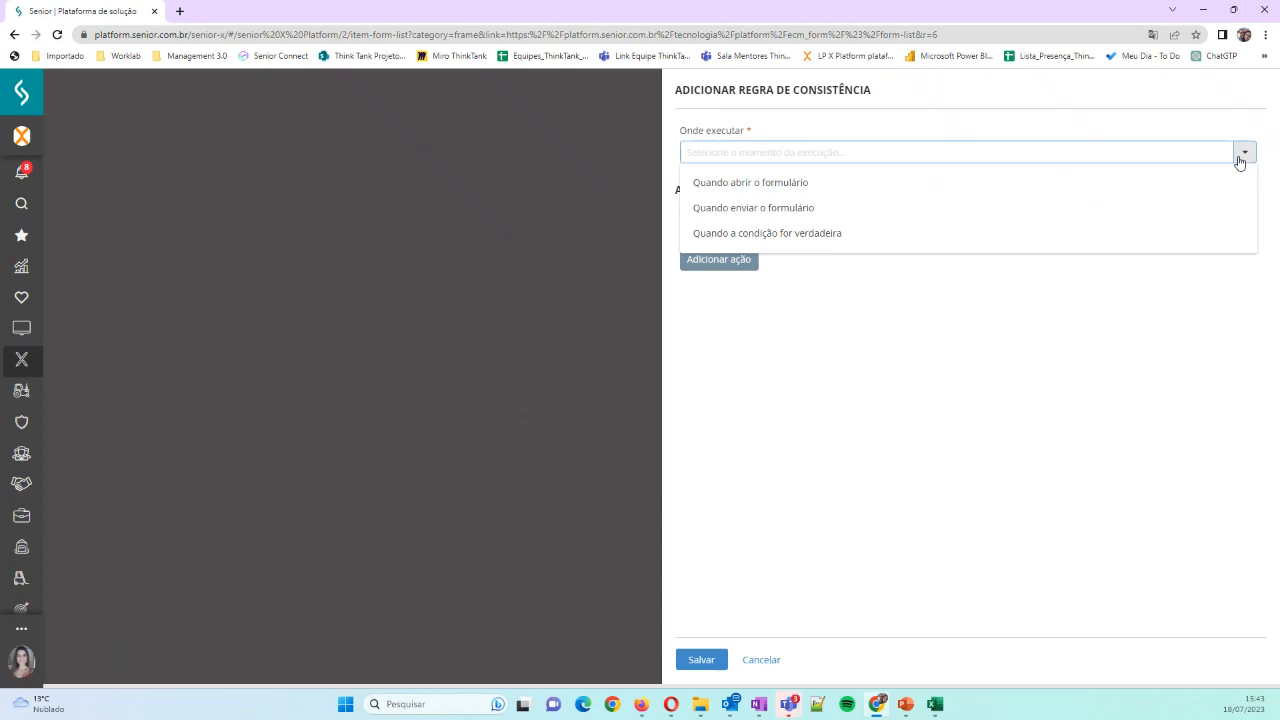
click(819, 237)
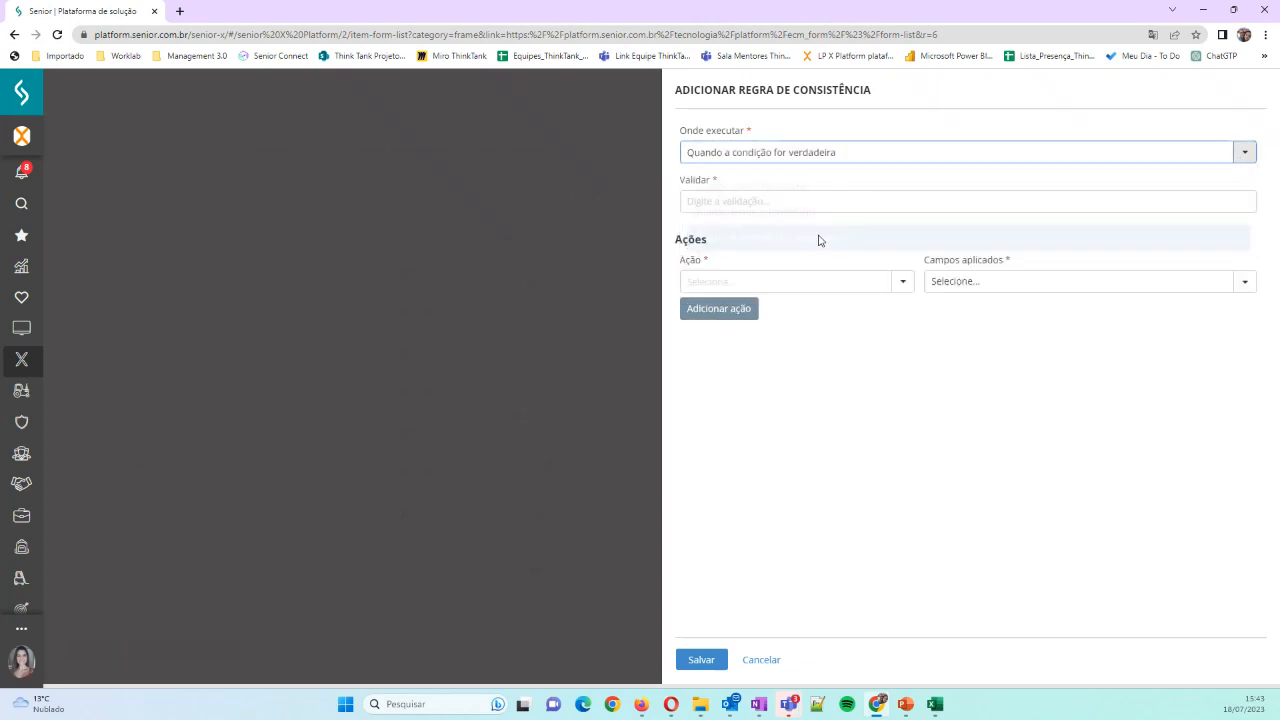
click(855, 201)
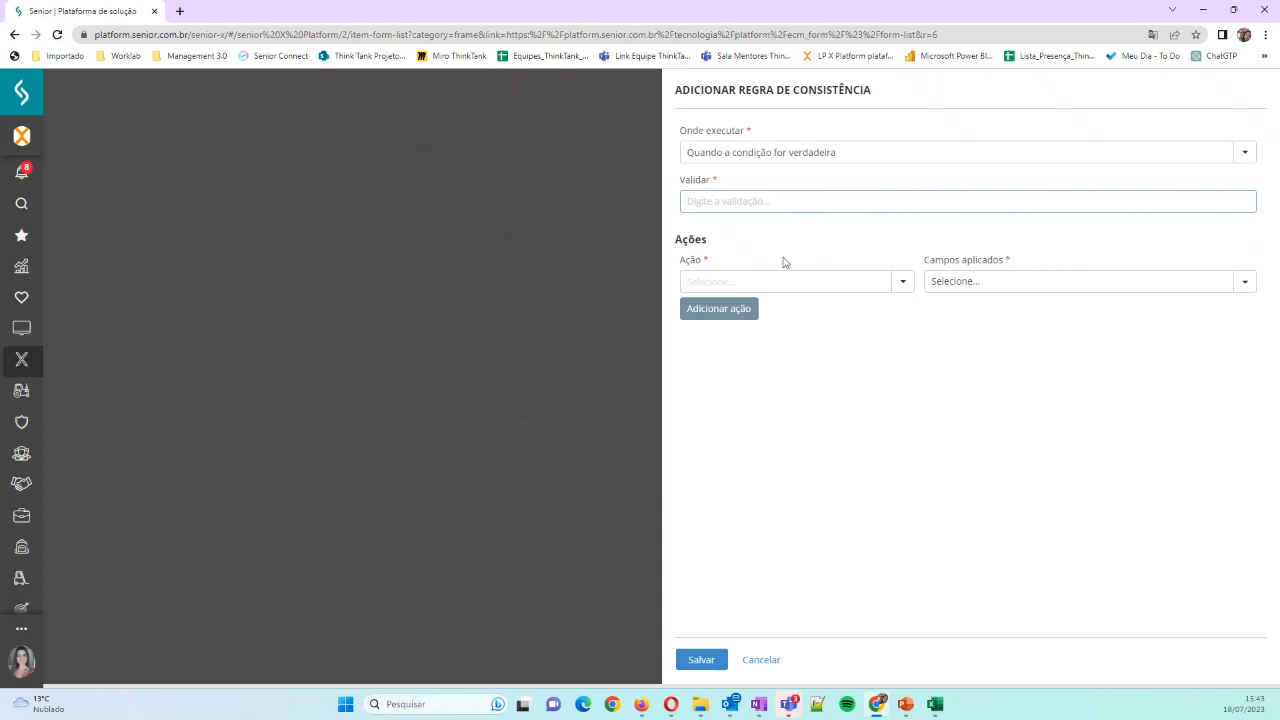
click(905, 282)
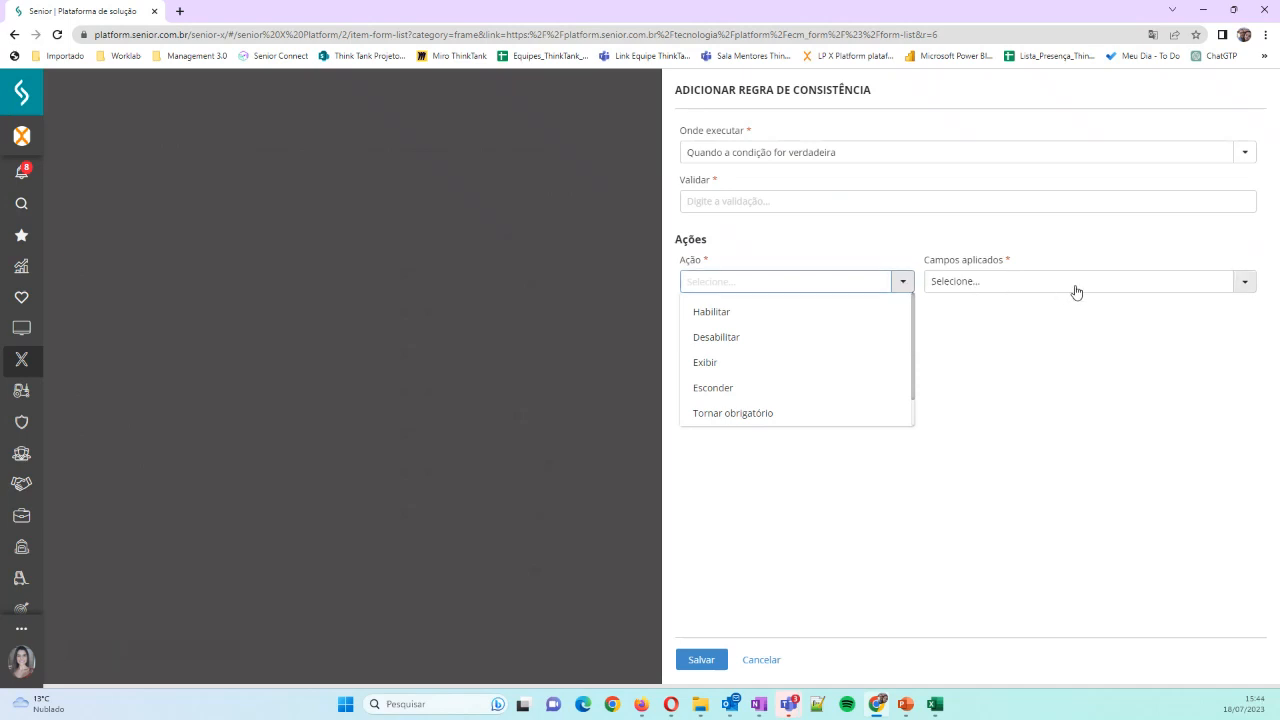
click(828, 240)
Set the rule to execute "Quando enviar o formulário" with the action Consistir applied to the Valor Unitário field
click(1234, 156)
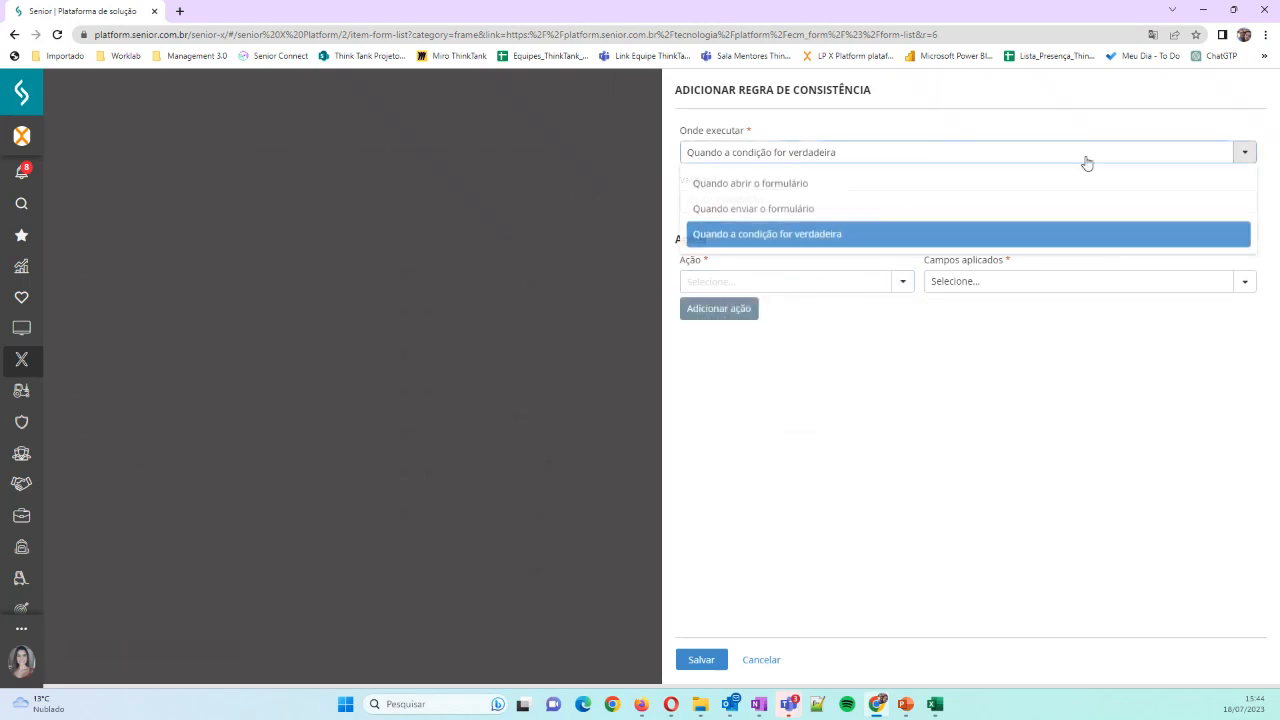
click(779, 210)
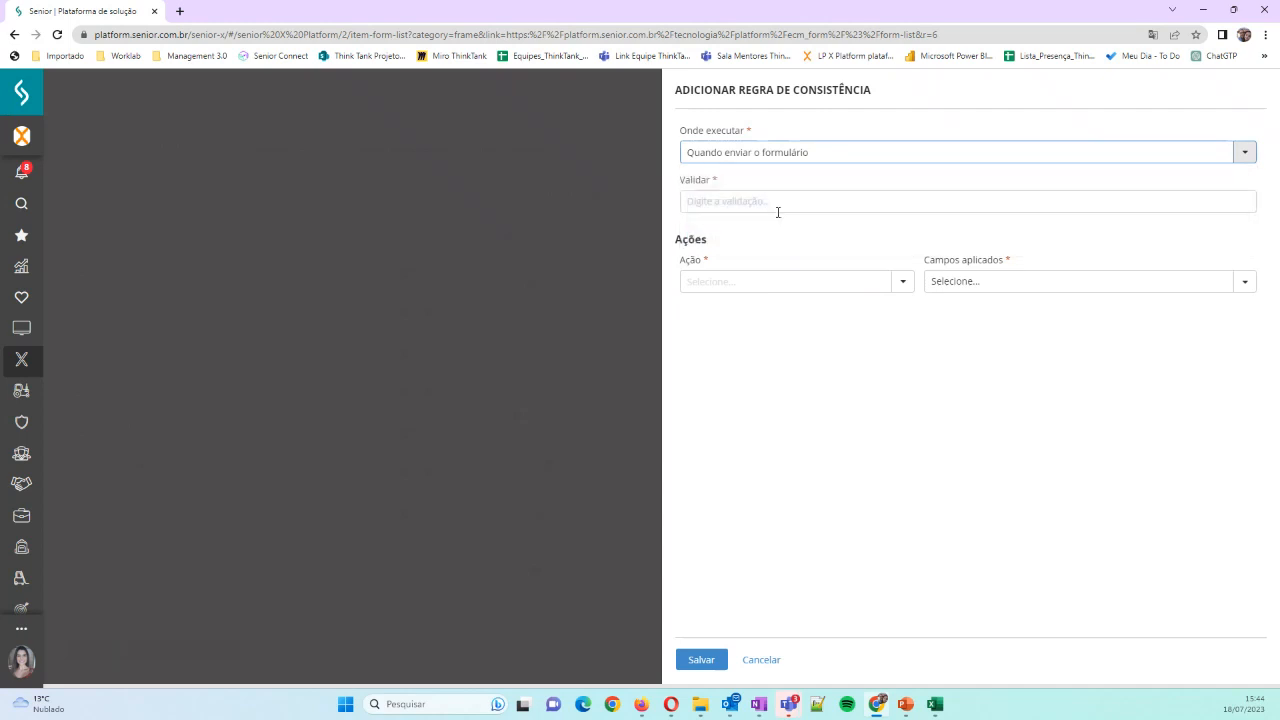
click(904, 282)
click(768, 318)
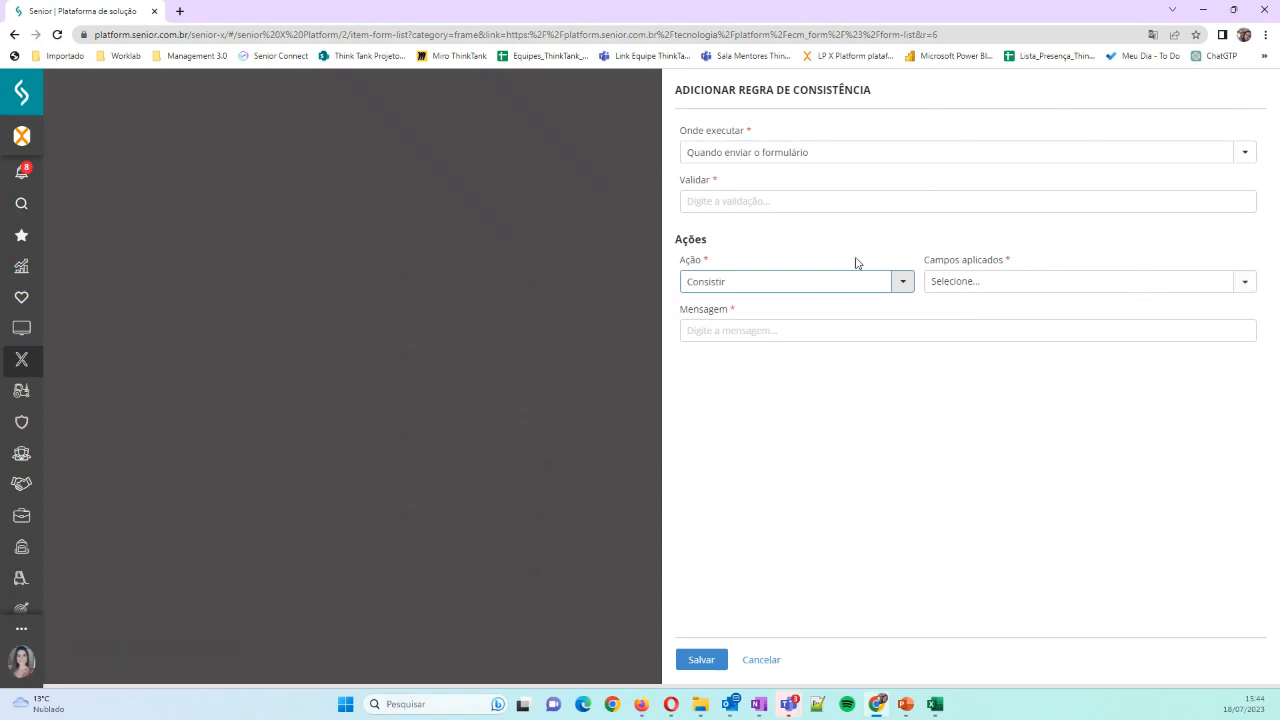
click(710, 203)
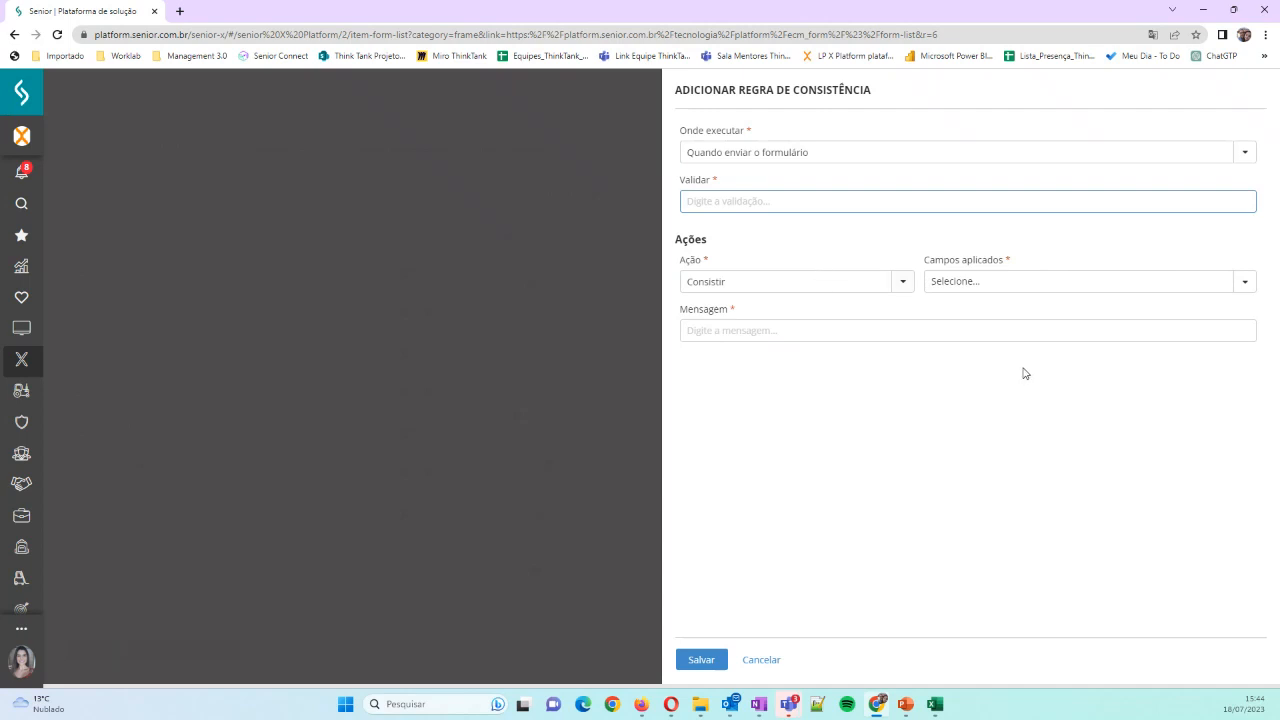
click(1245, 283)
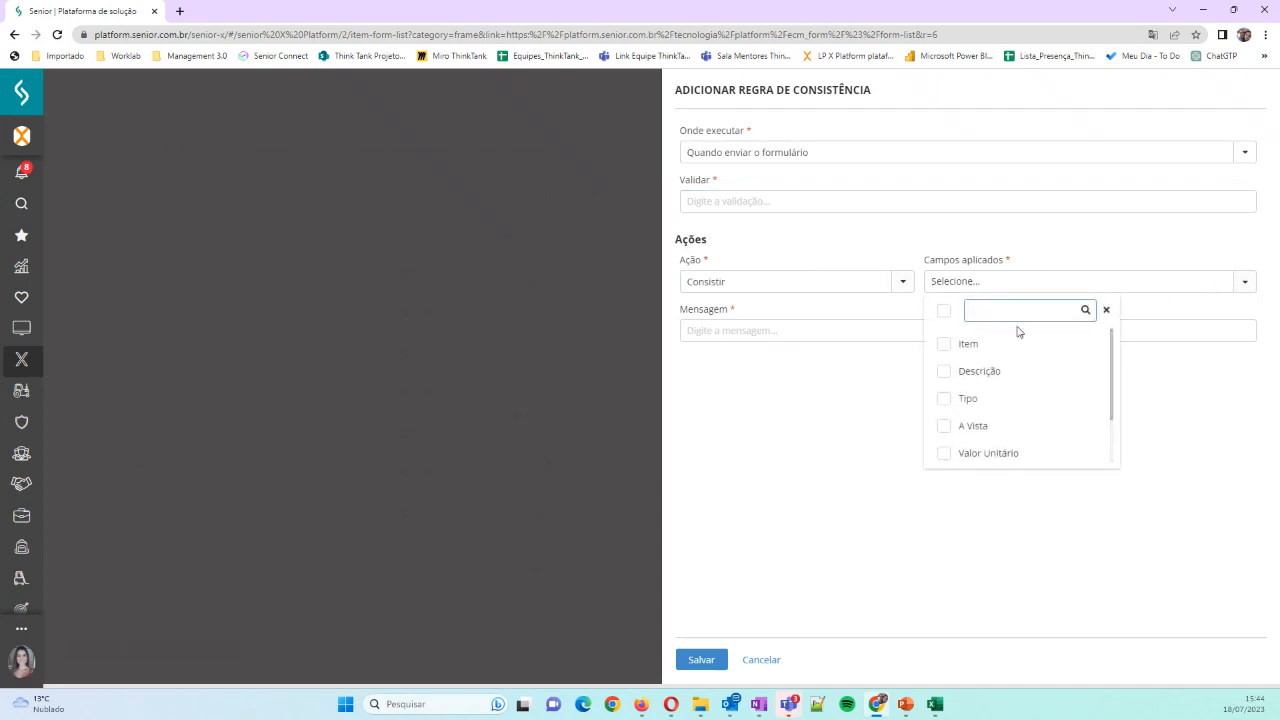
click(946, 453)
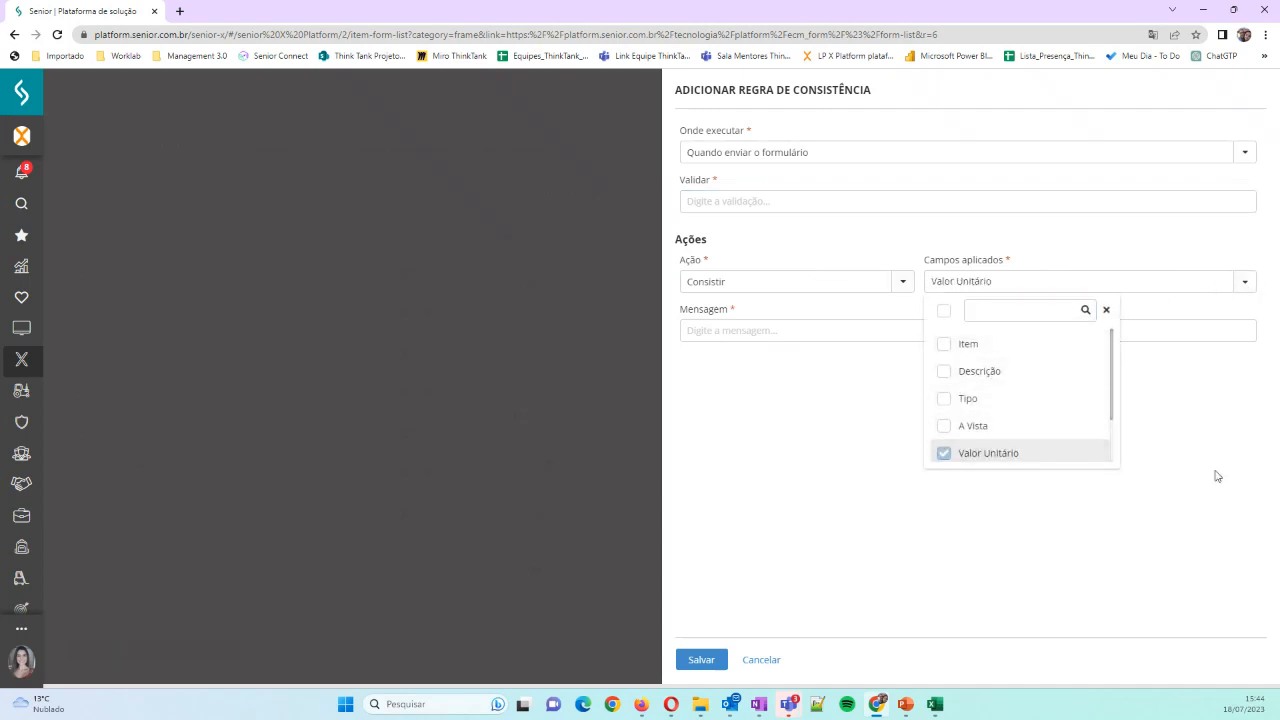
click(1203, 416)
Enter 0 as the validation and "O valor unitário não pode ser zero" as the message, and discard the rule without saving
click(772, 335)
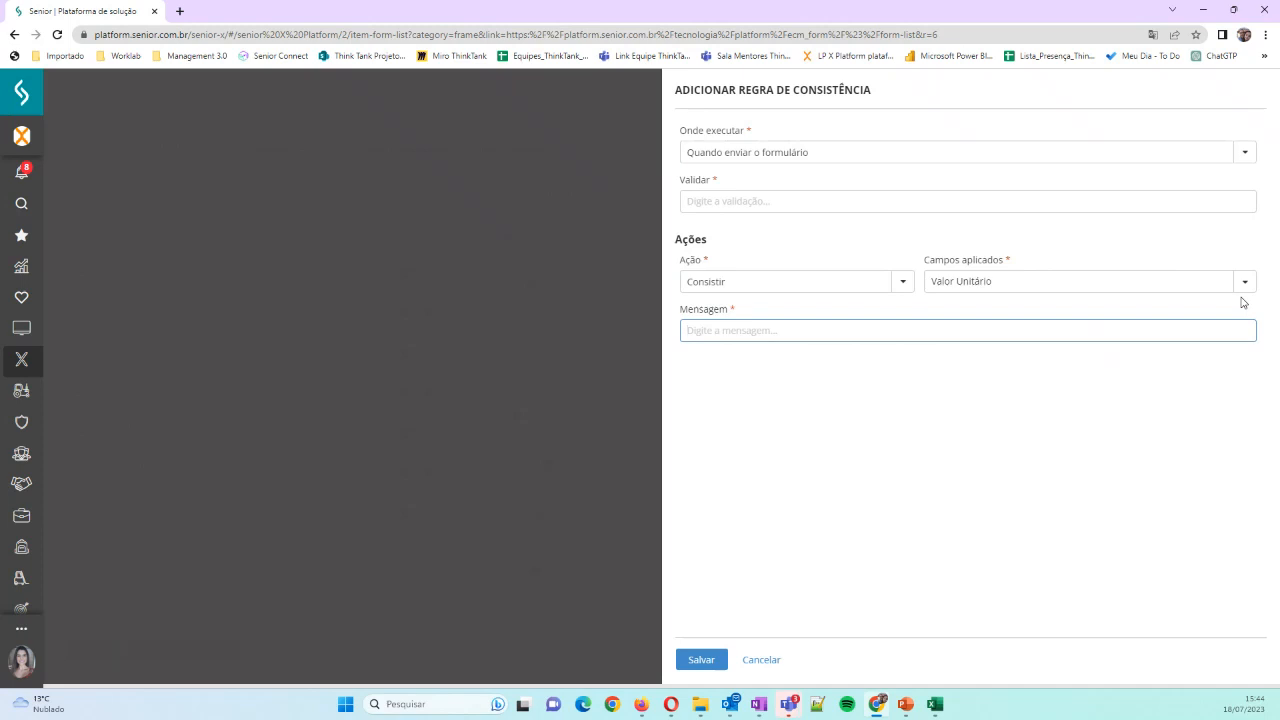
click(741, 204)
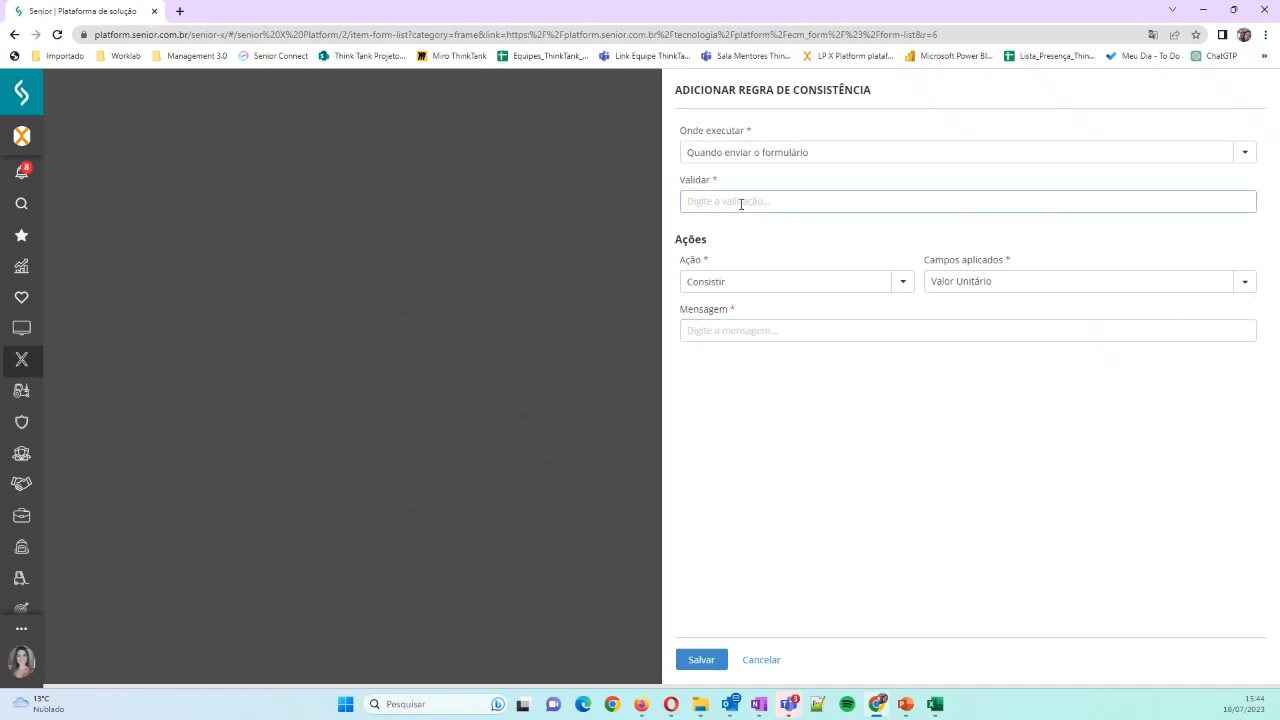
text(0)
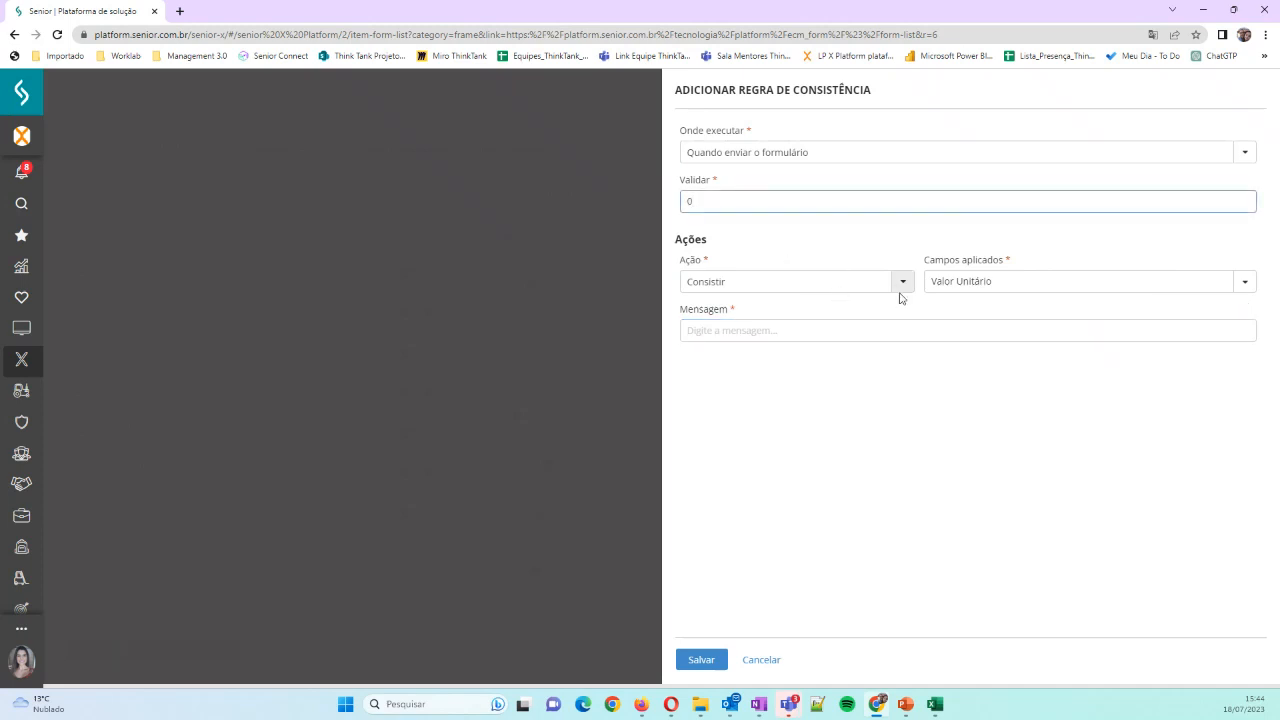
click(902, 333)
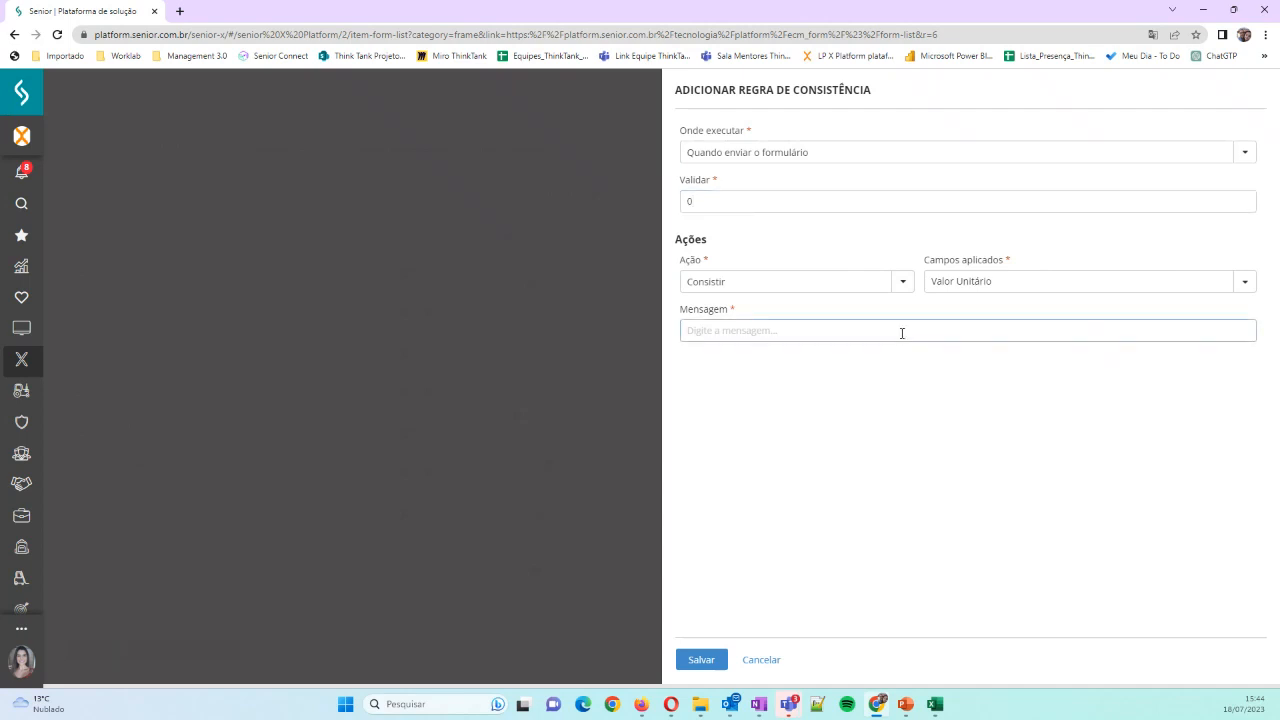
text(O valor unitário não pode ser zero)
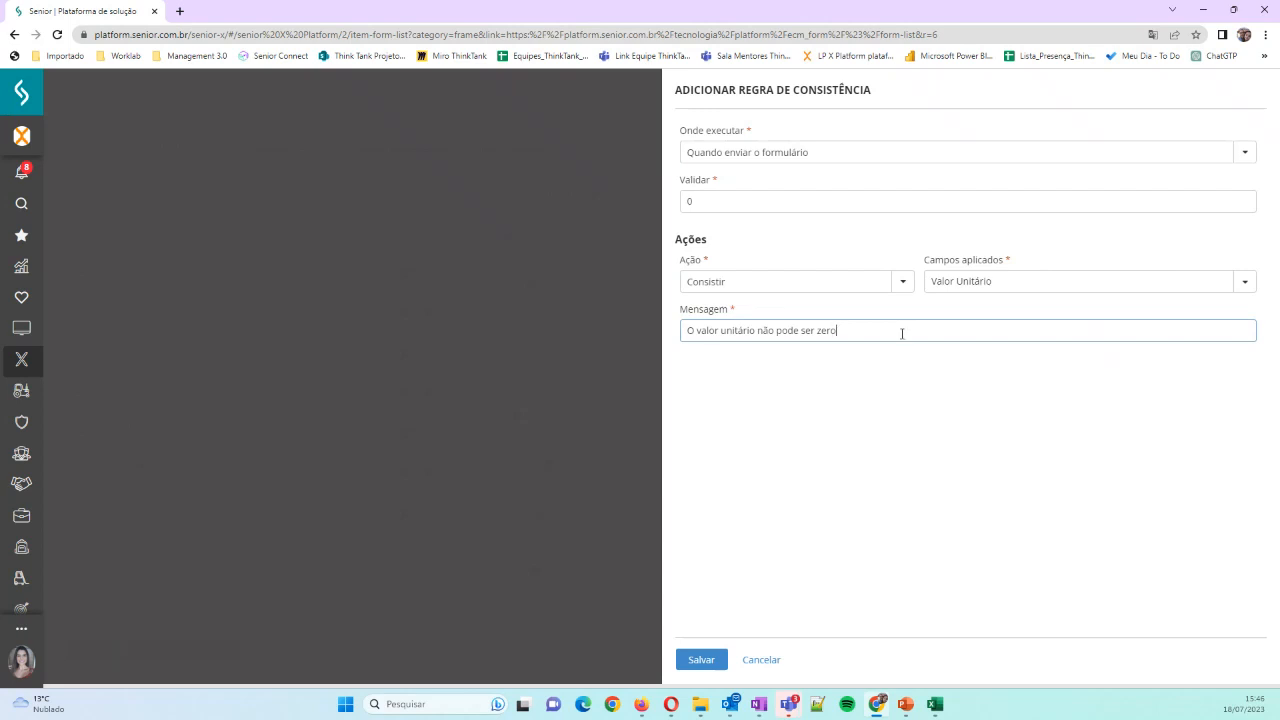
click(765, 660)
click(711, 657)
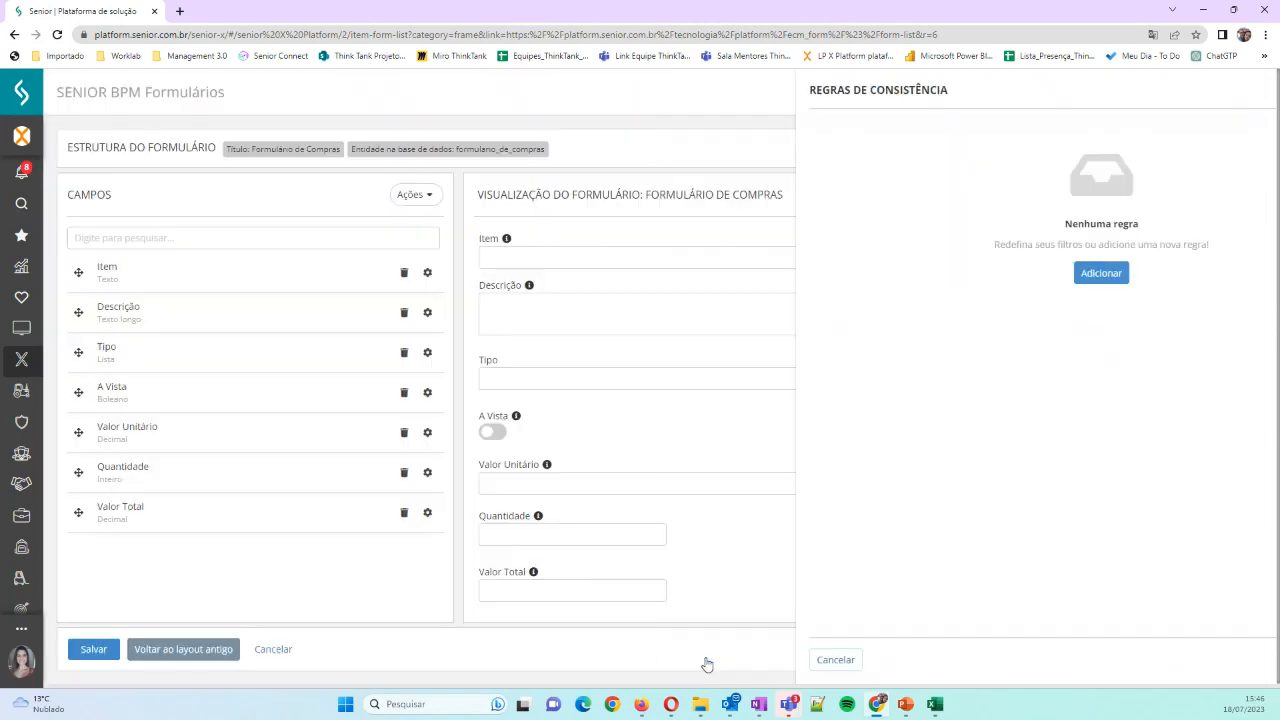